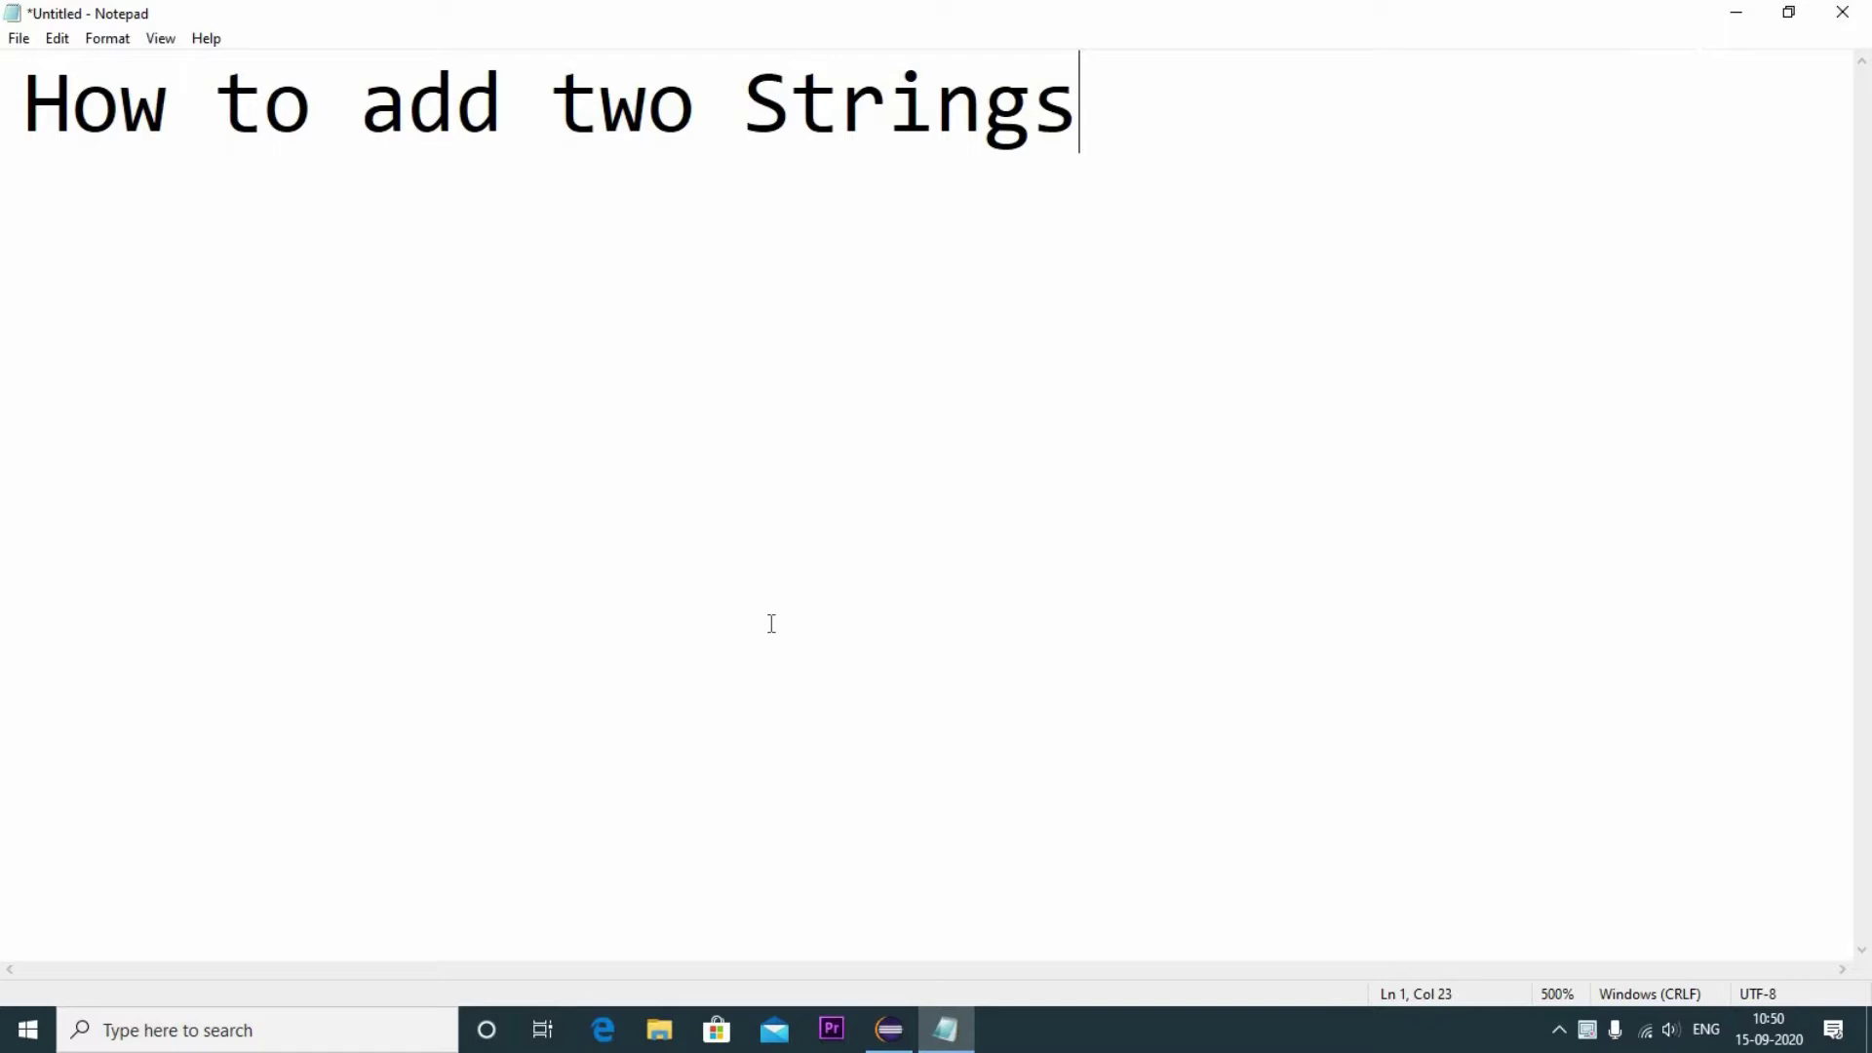
Create class AddTwoStrings in BasicJavaPrograms with a generated main method stub
left_click(889, 1030)
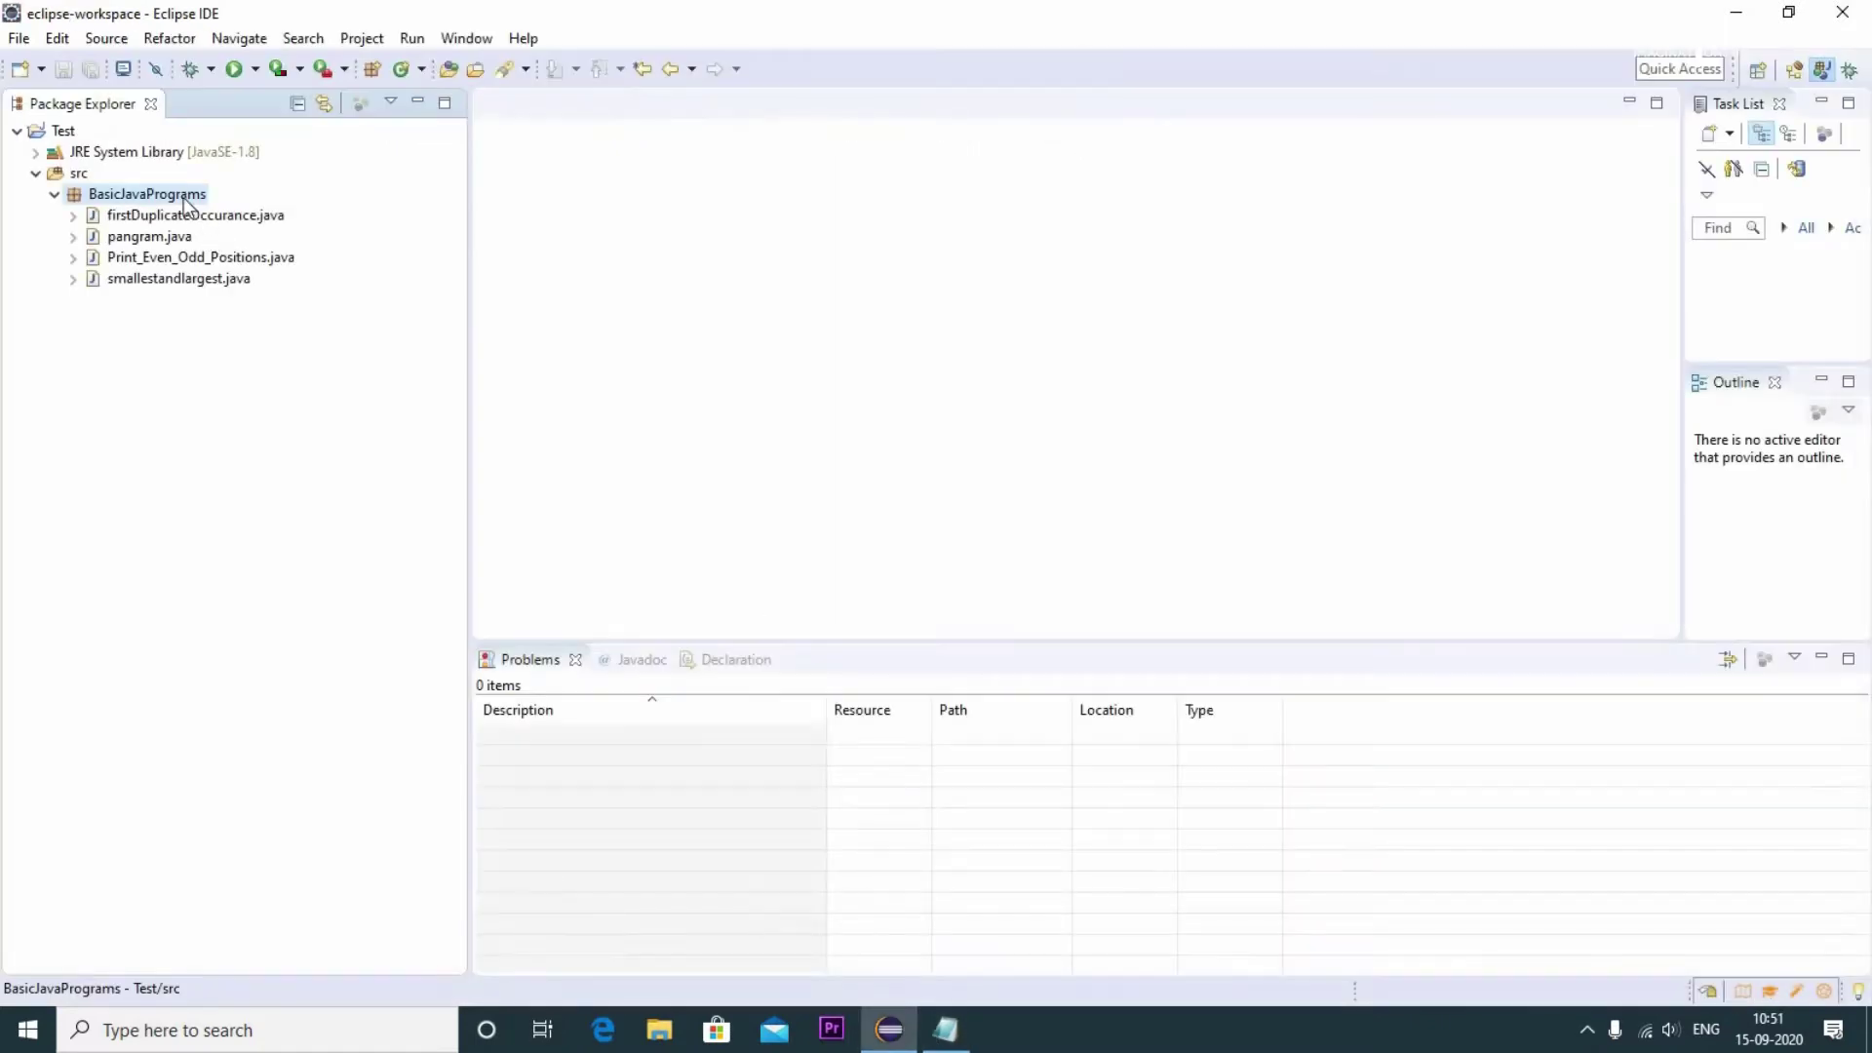
right_click(182, 196)
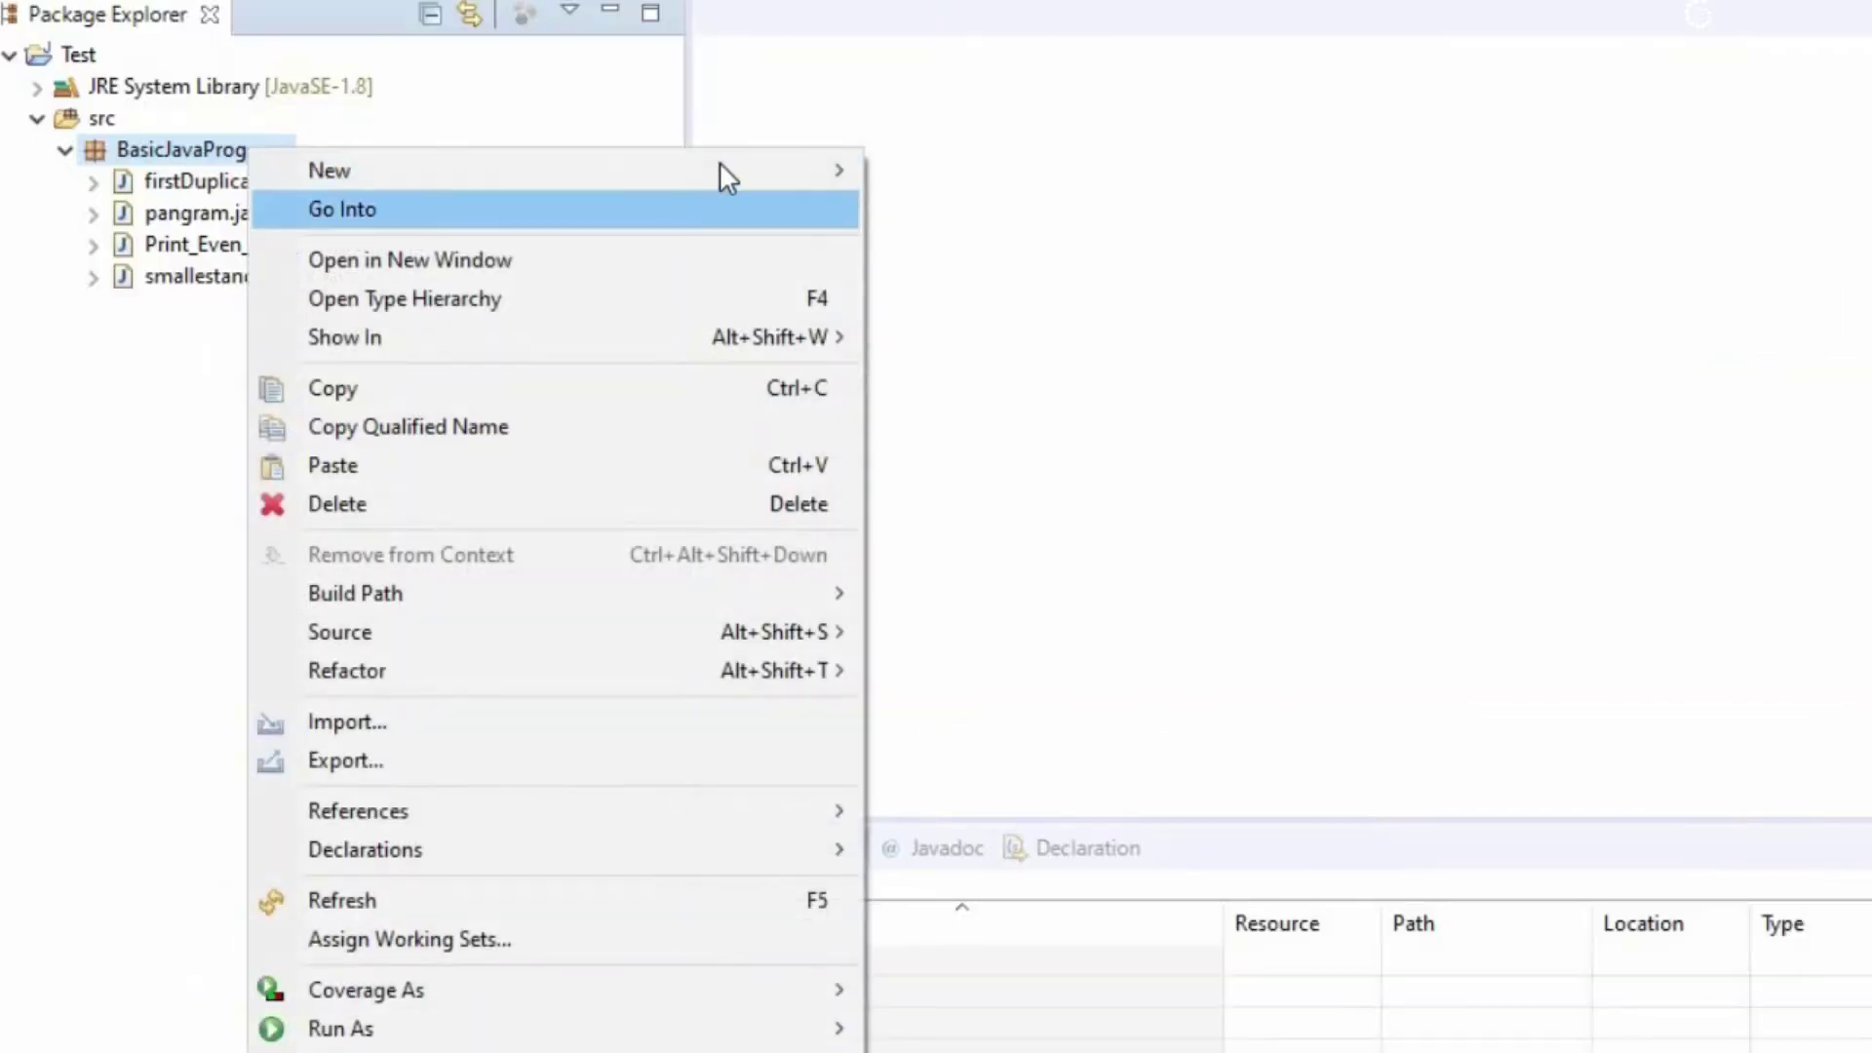
left_click(915, 296)
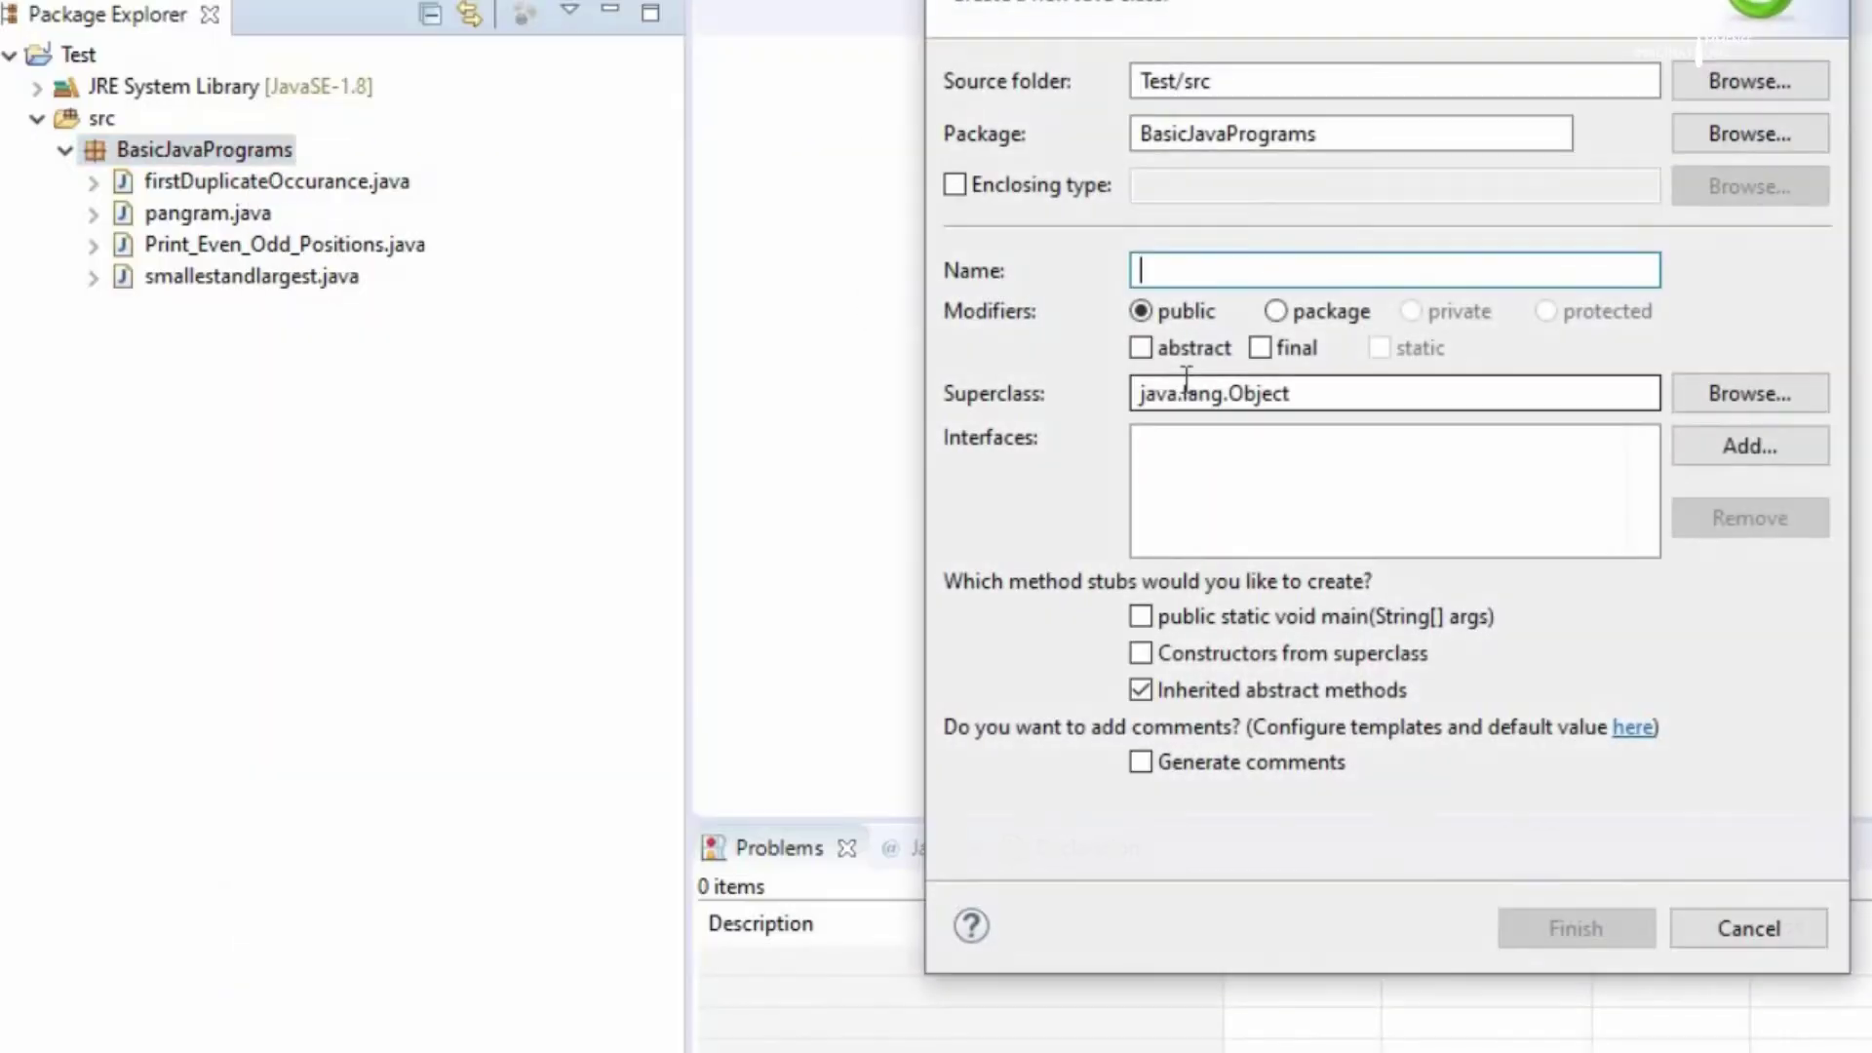
type("Add")
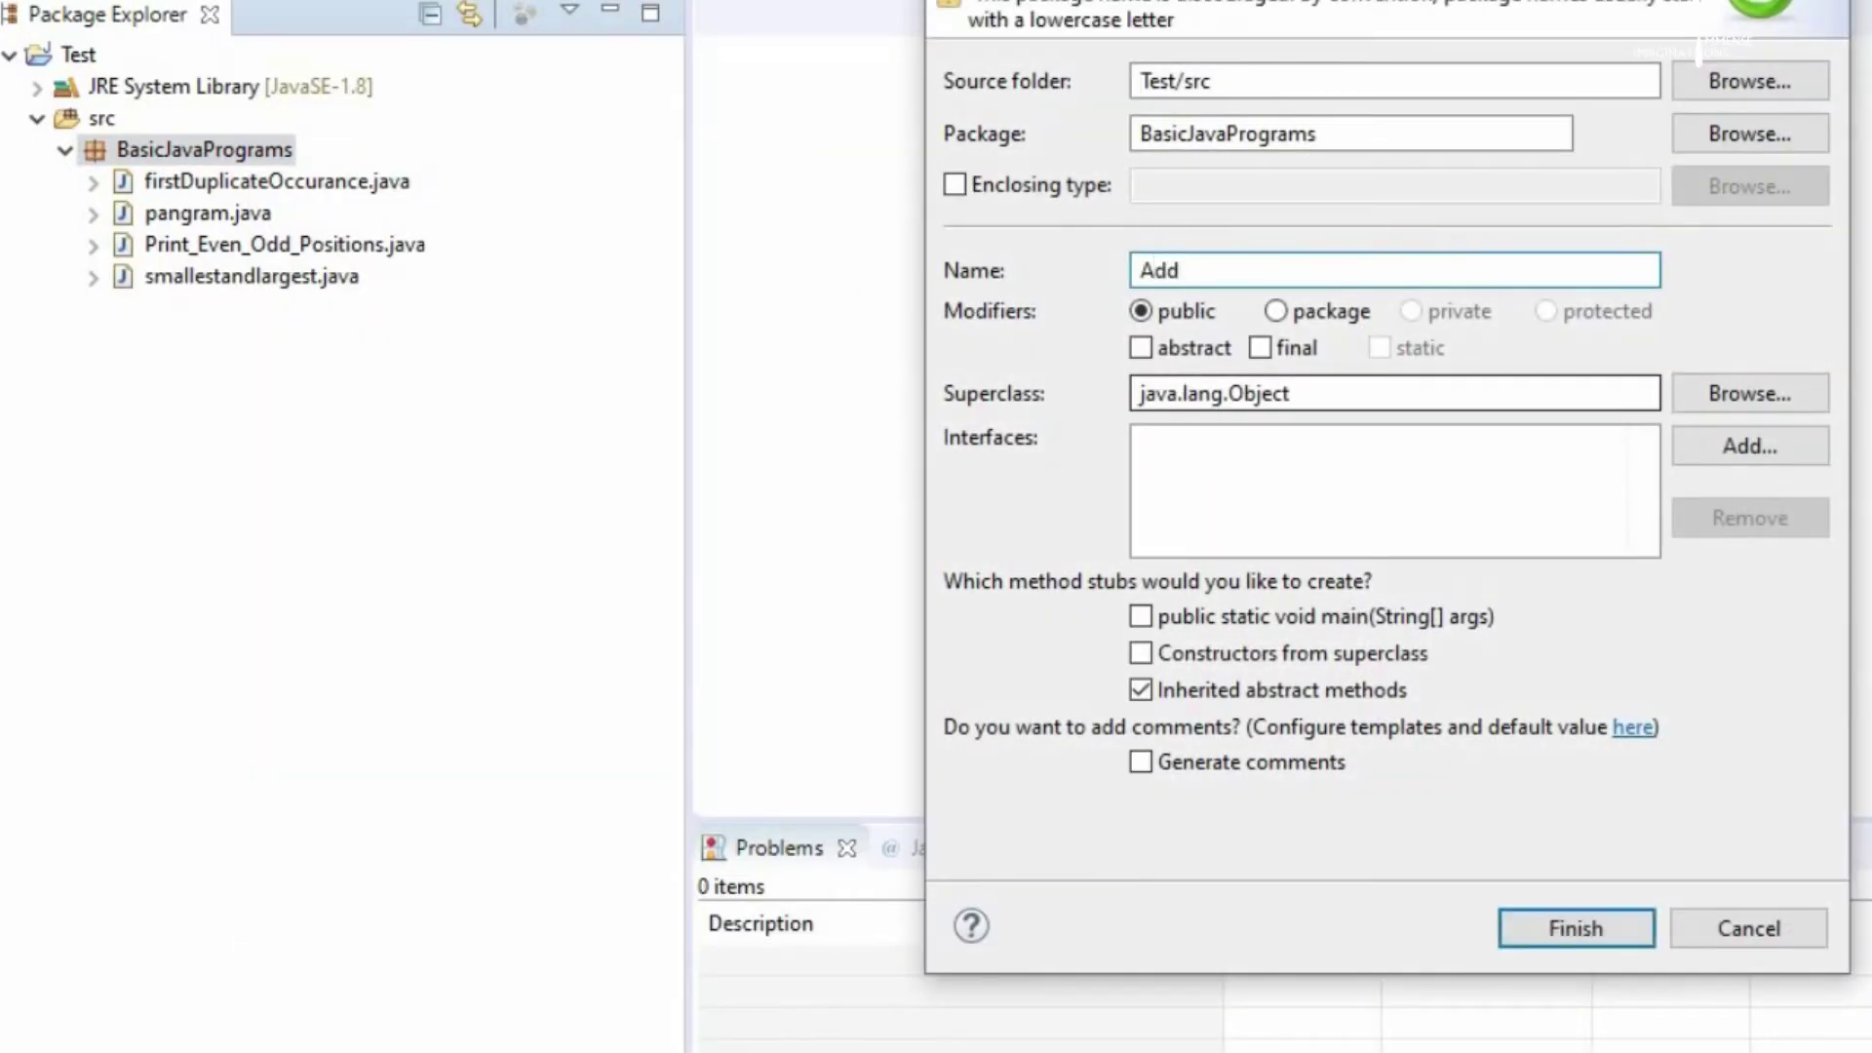
type("TwoS")
type("trings")
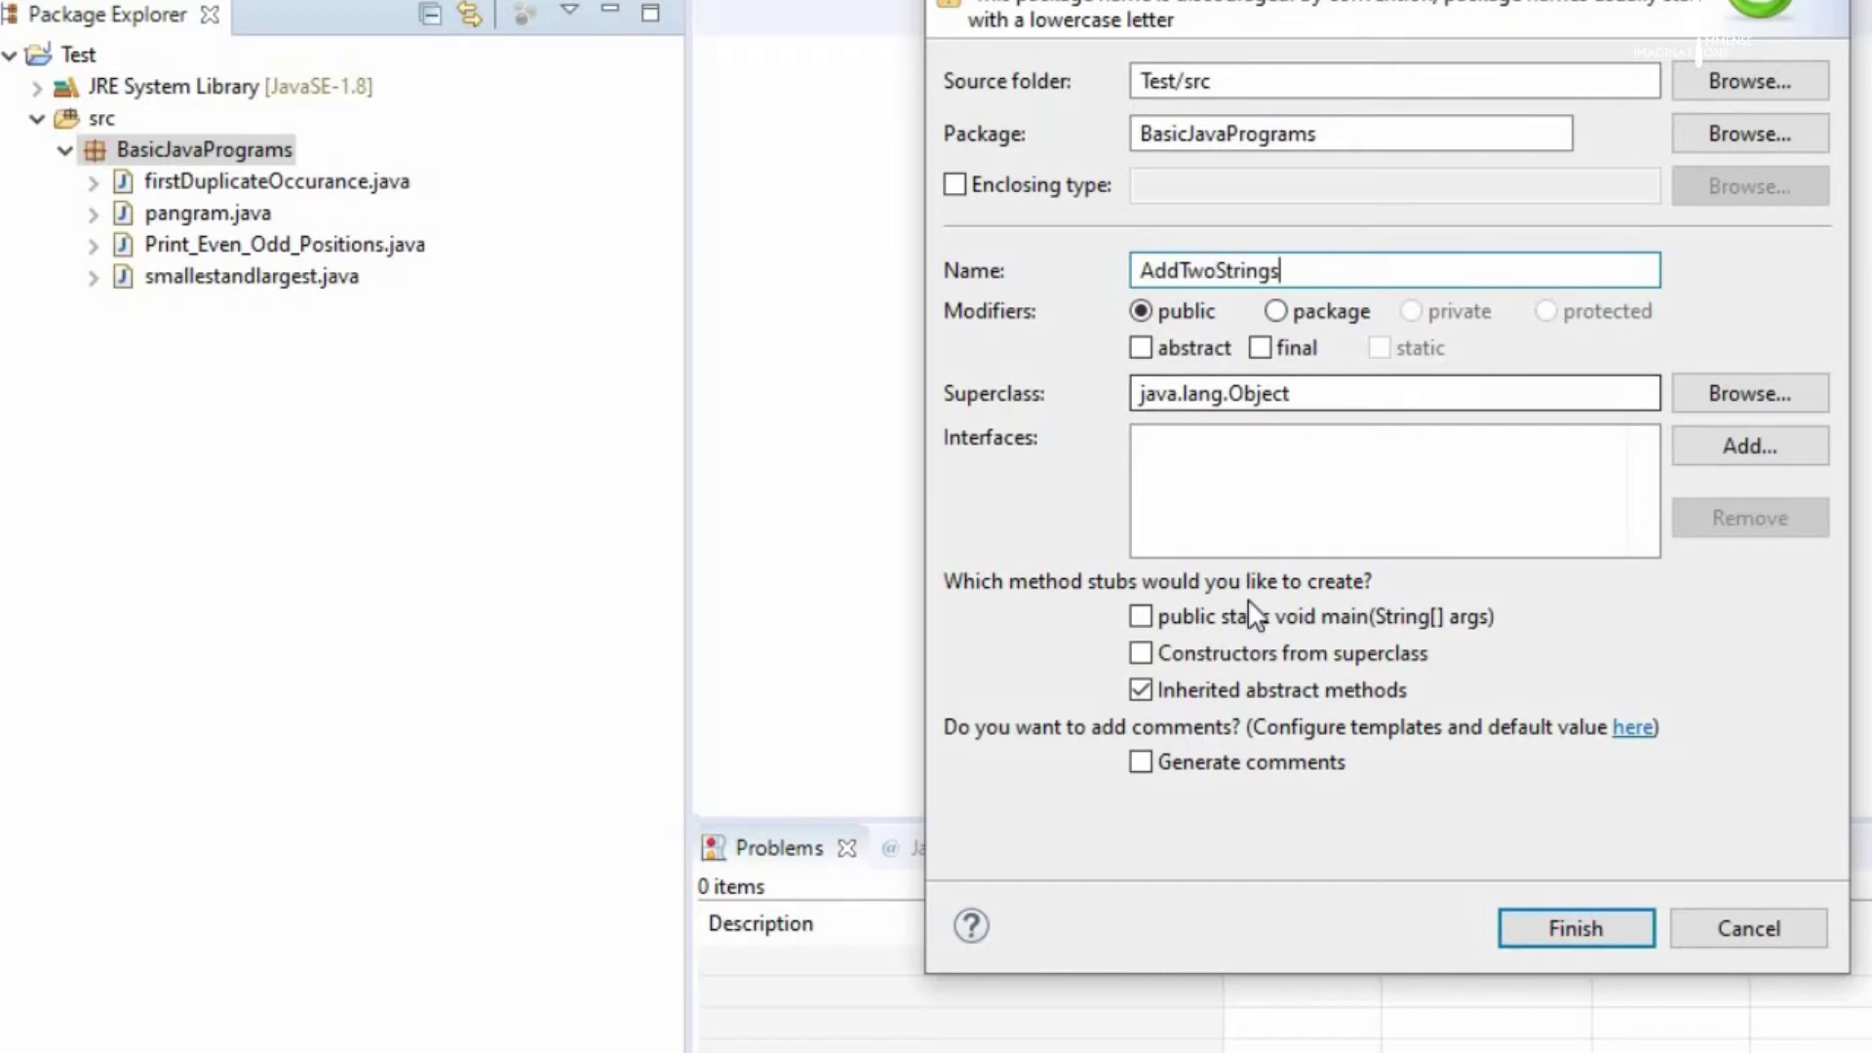
left_click(1327, 617)
left_click(1557, 921)
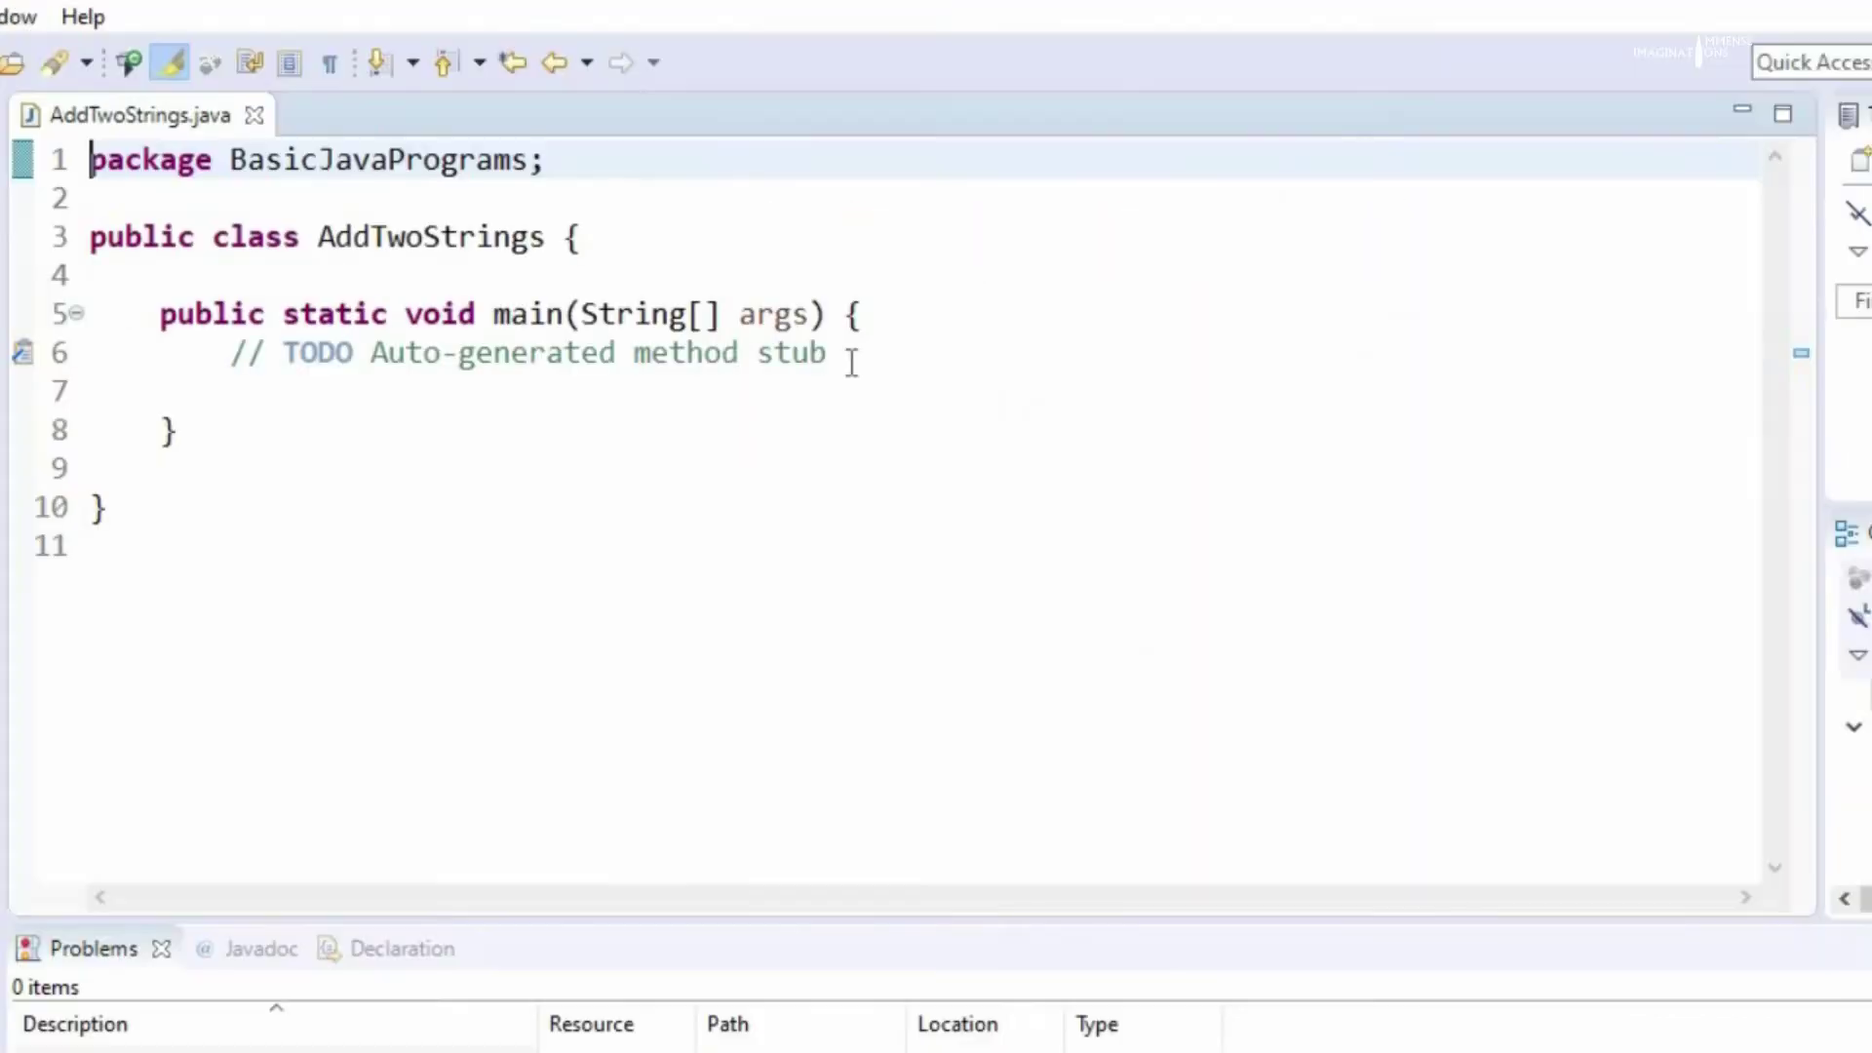
left_click(852, 363)
Delete the auto-generated TODO comment and start an indented code line in main
left_click_drag(827, 353, 230, 353)
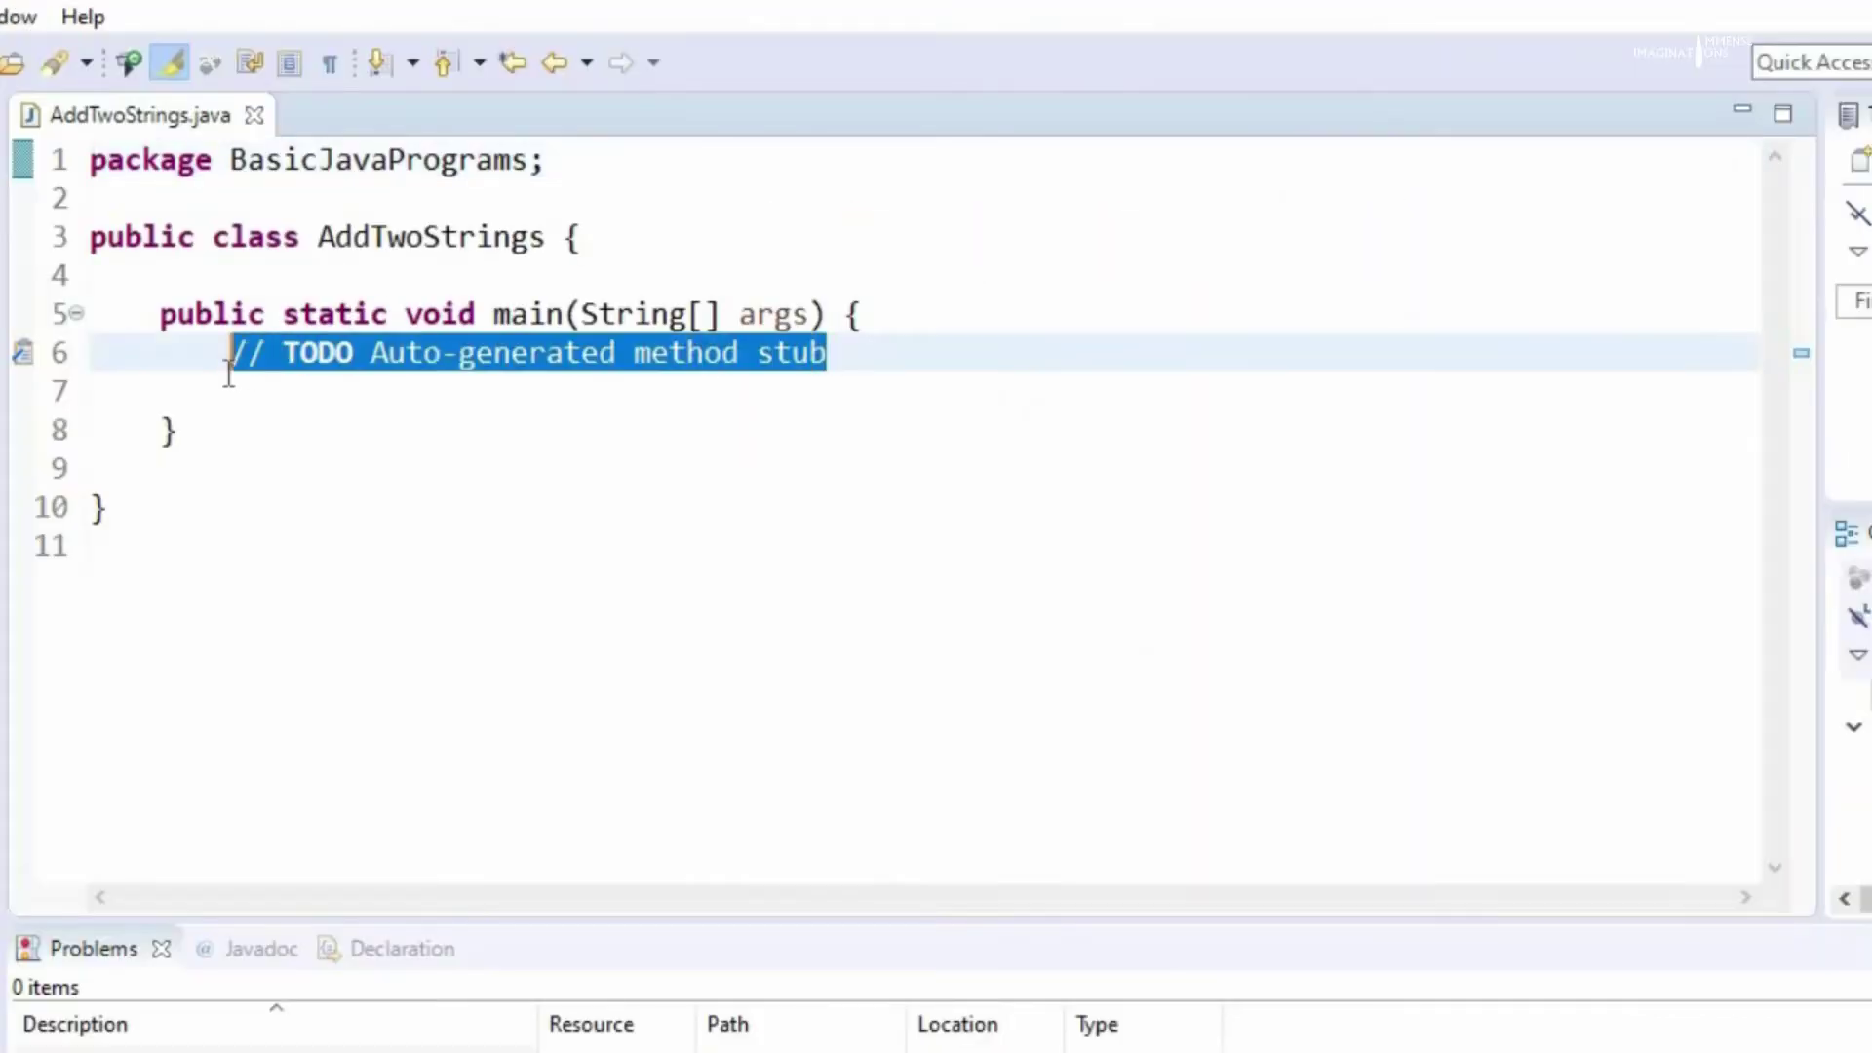
left_click(757, 352)
left_click_drag(827, 353, 215, 345)
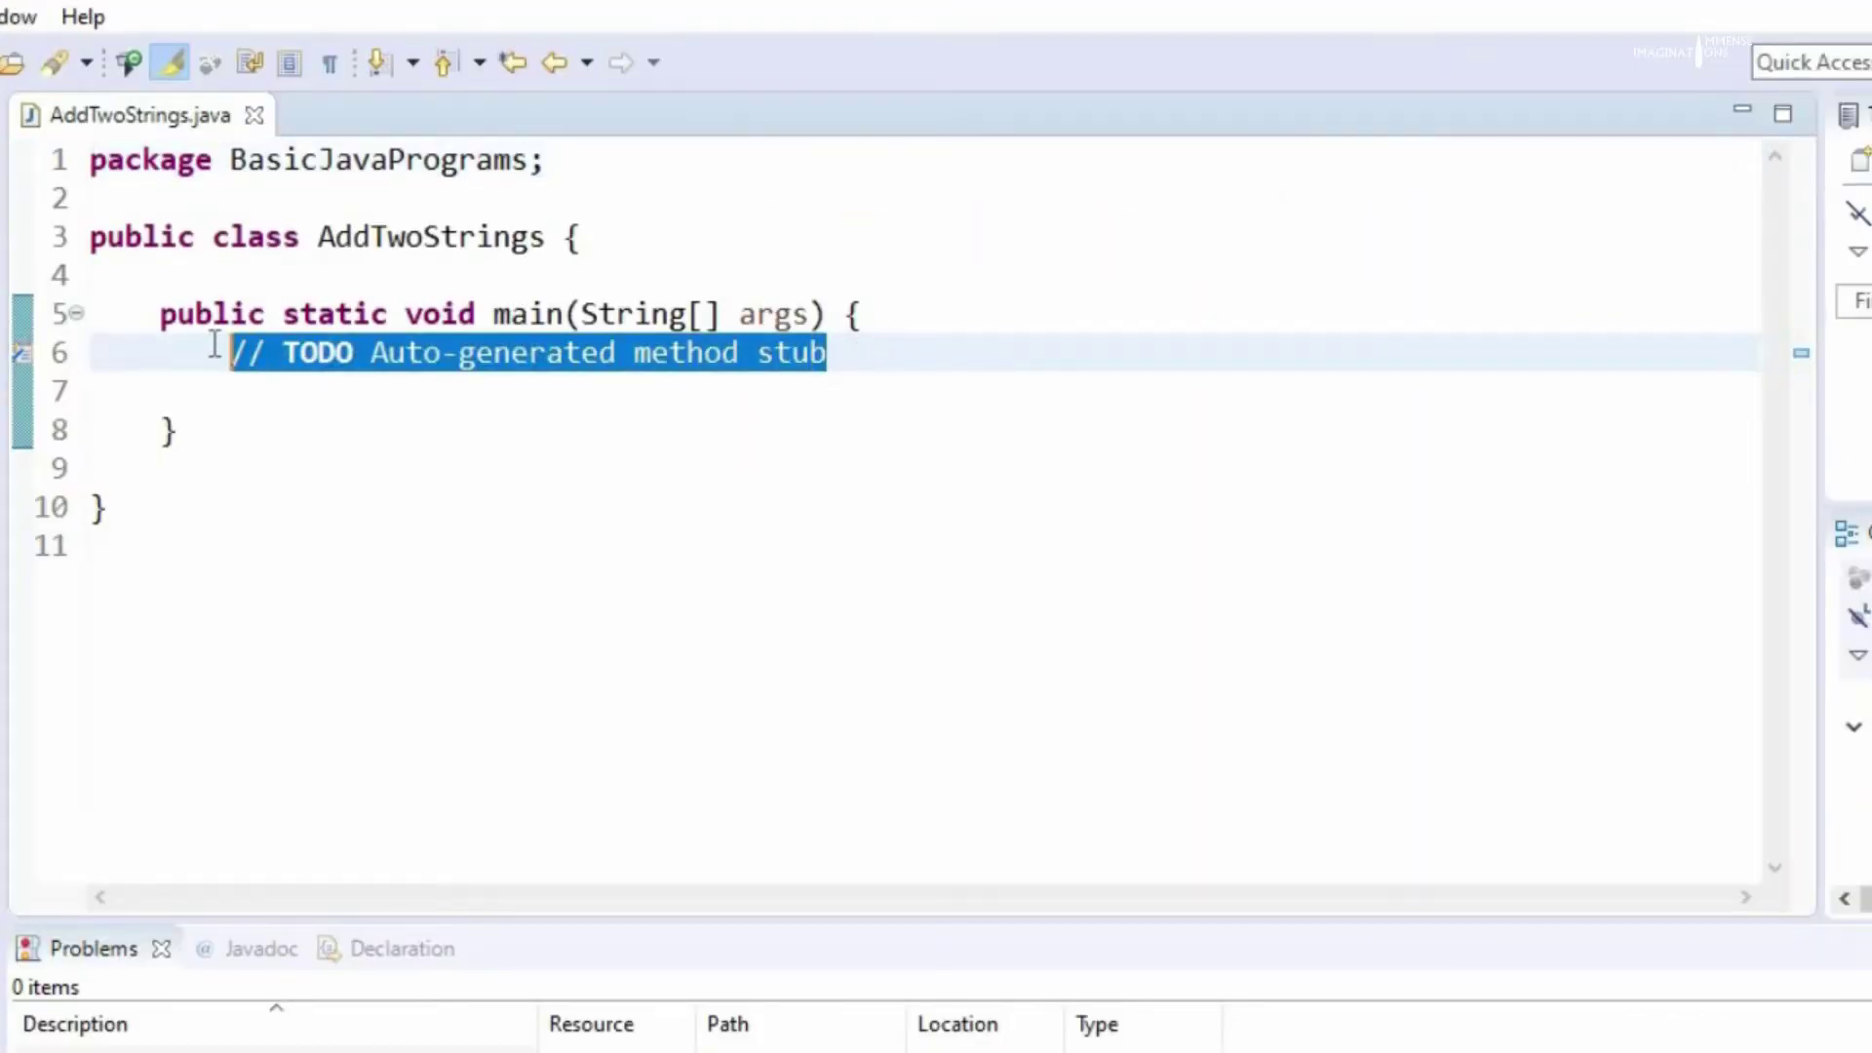
key("BackSpace")
key("Down")
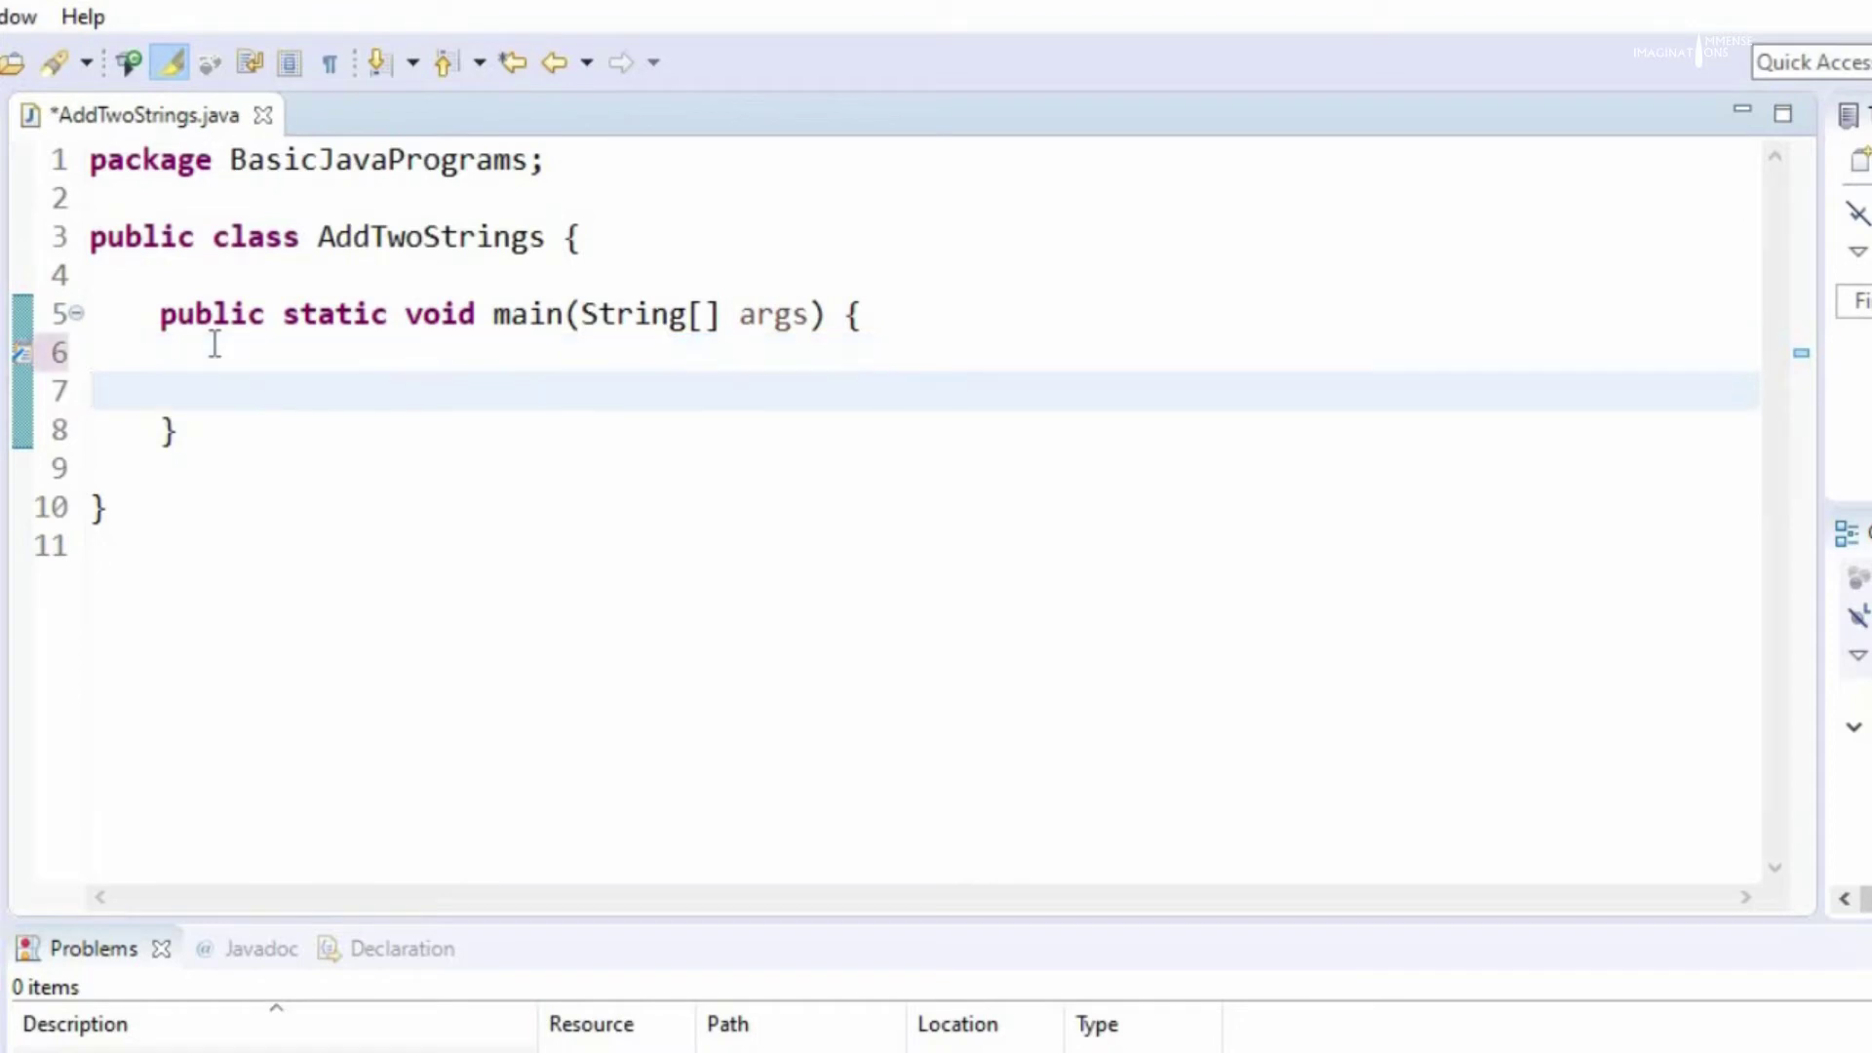
key("Up")
key("Return")
type("Sti")
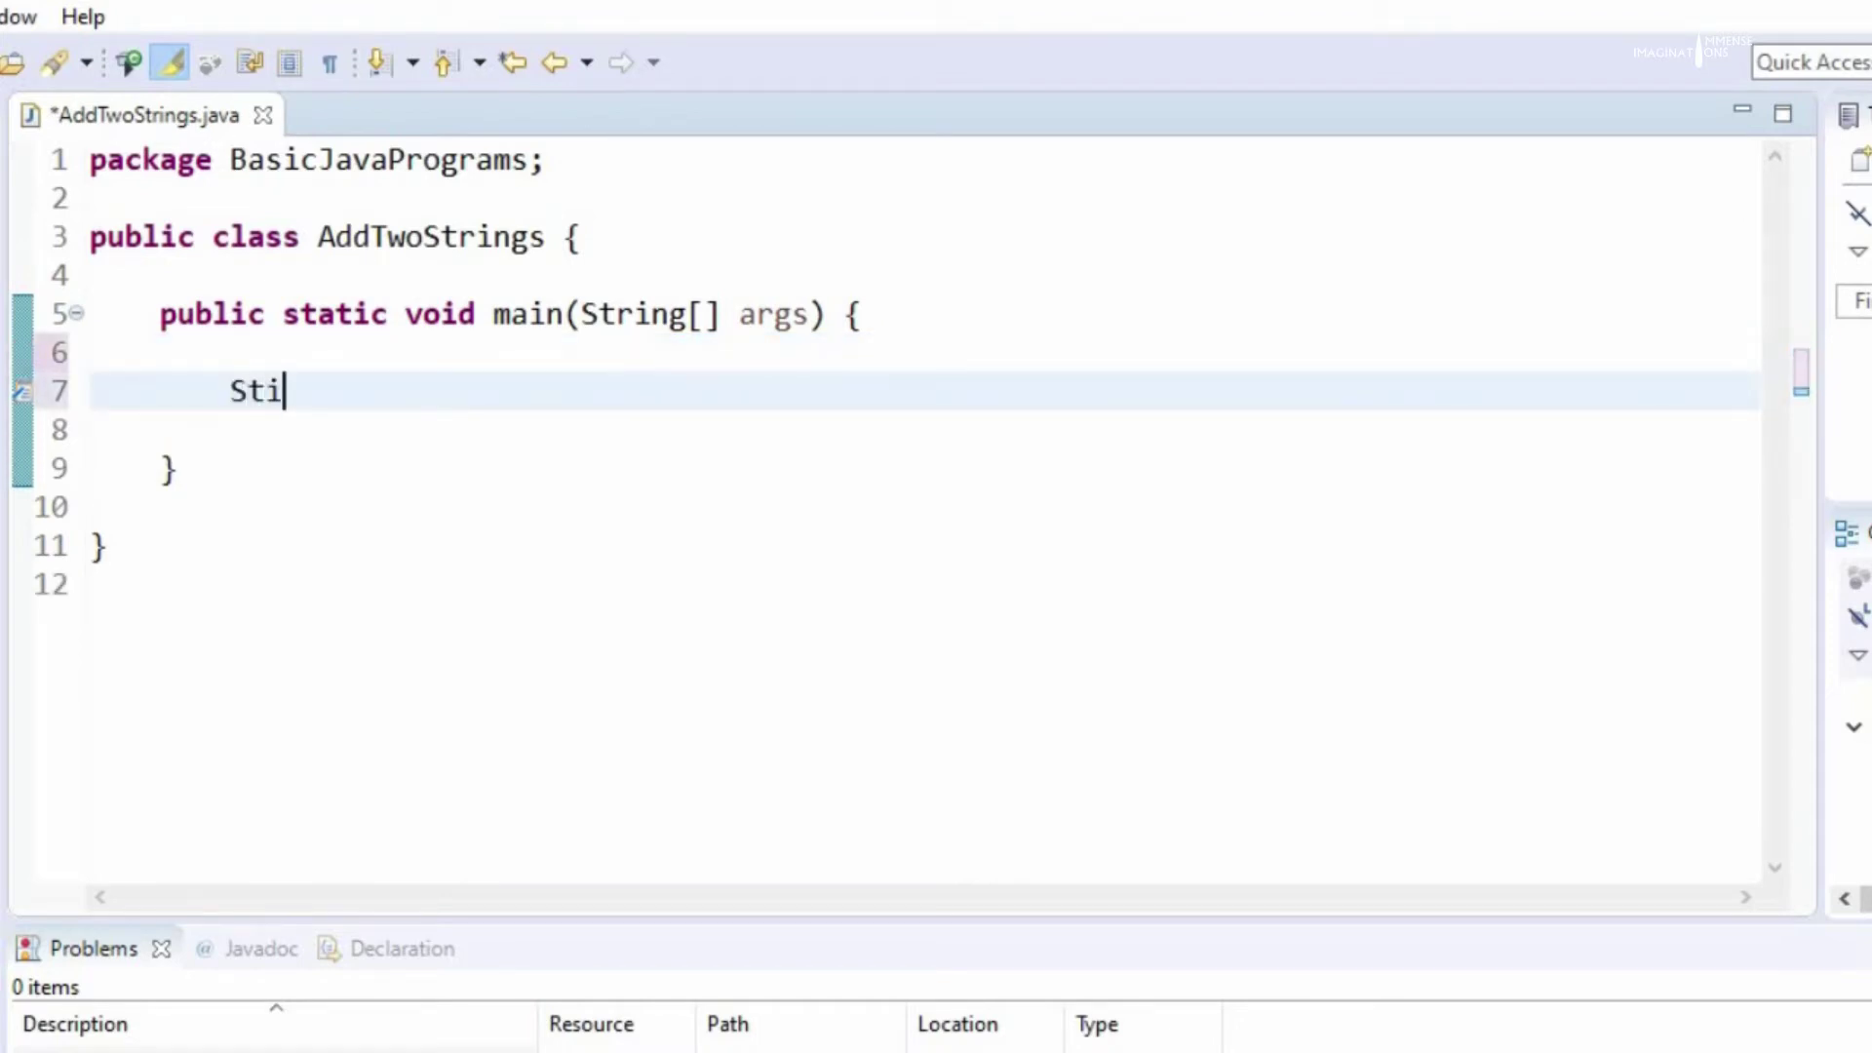
type("ng")
Declare String s1= "444"; and String s2 = "333"; with blank lines below
key("BackSpace")
key("BackSpace")
key("BackSpace")
type("ring s2")
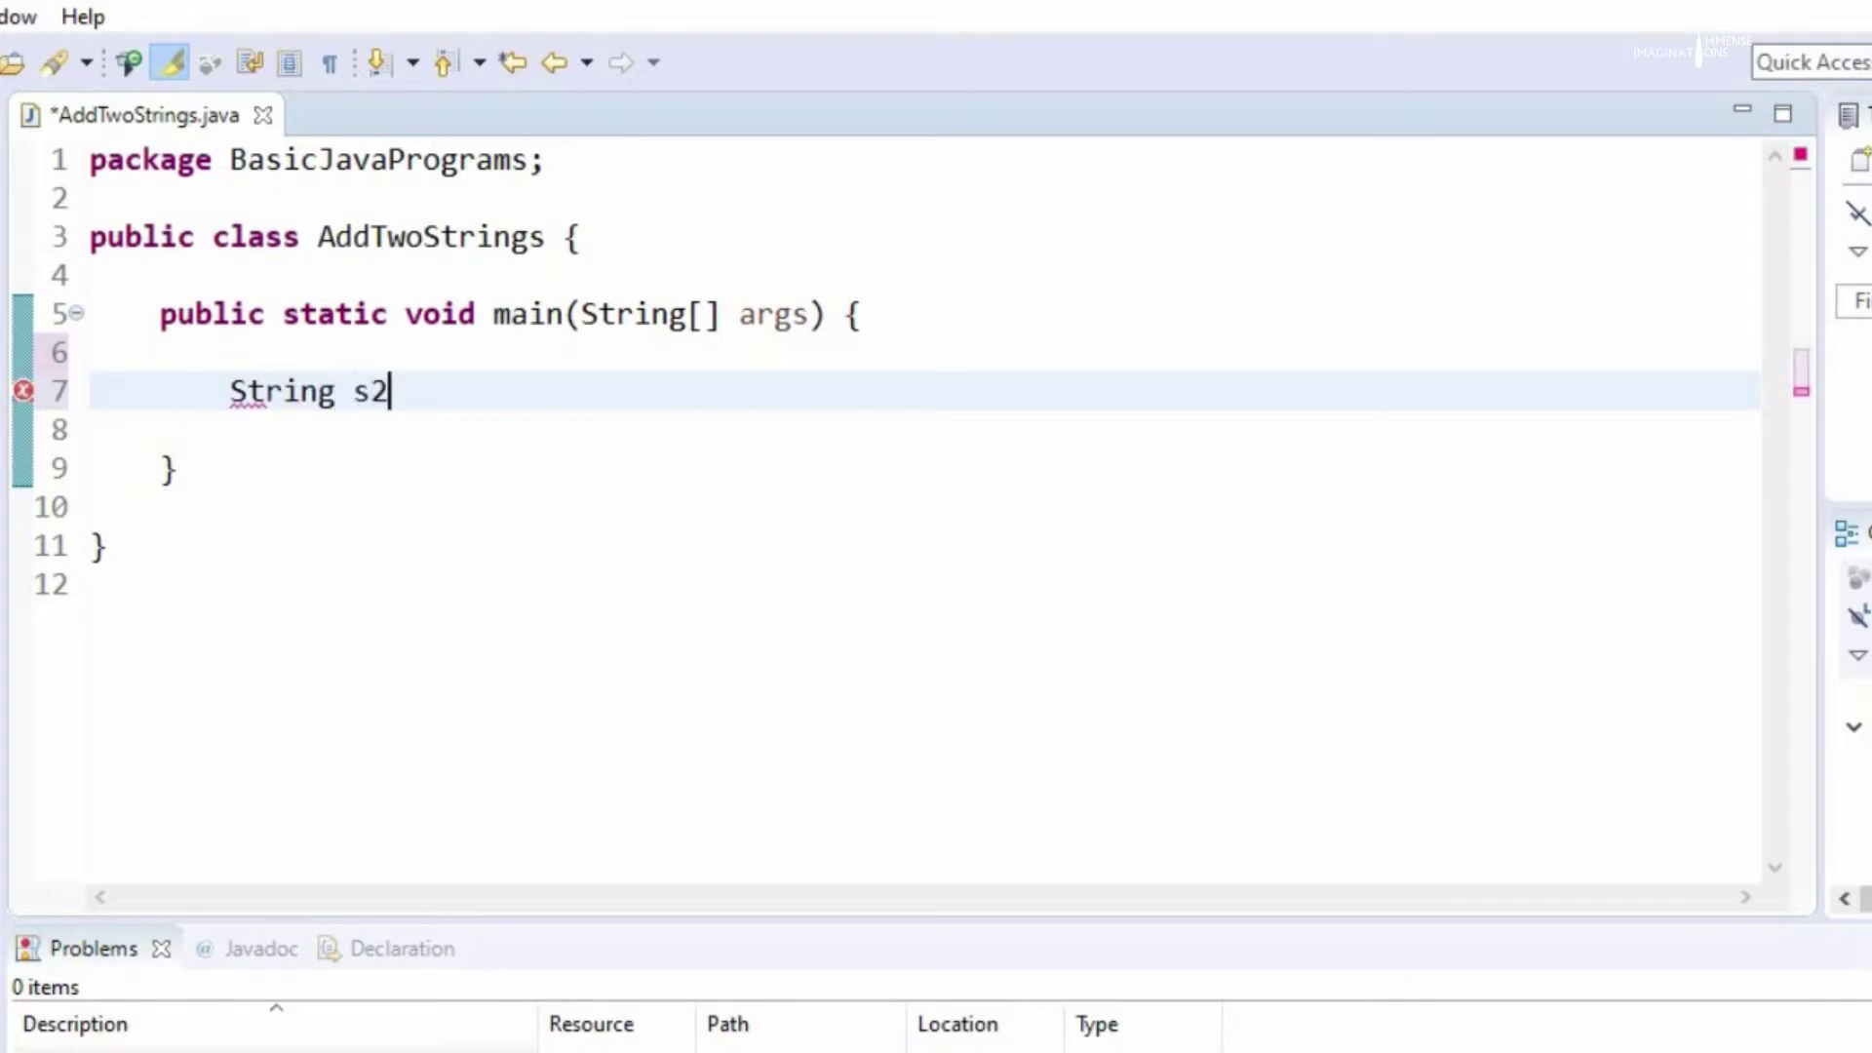
type("= \"")
type("444")
key("Right")
key("Down")
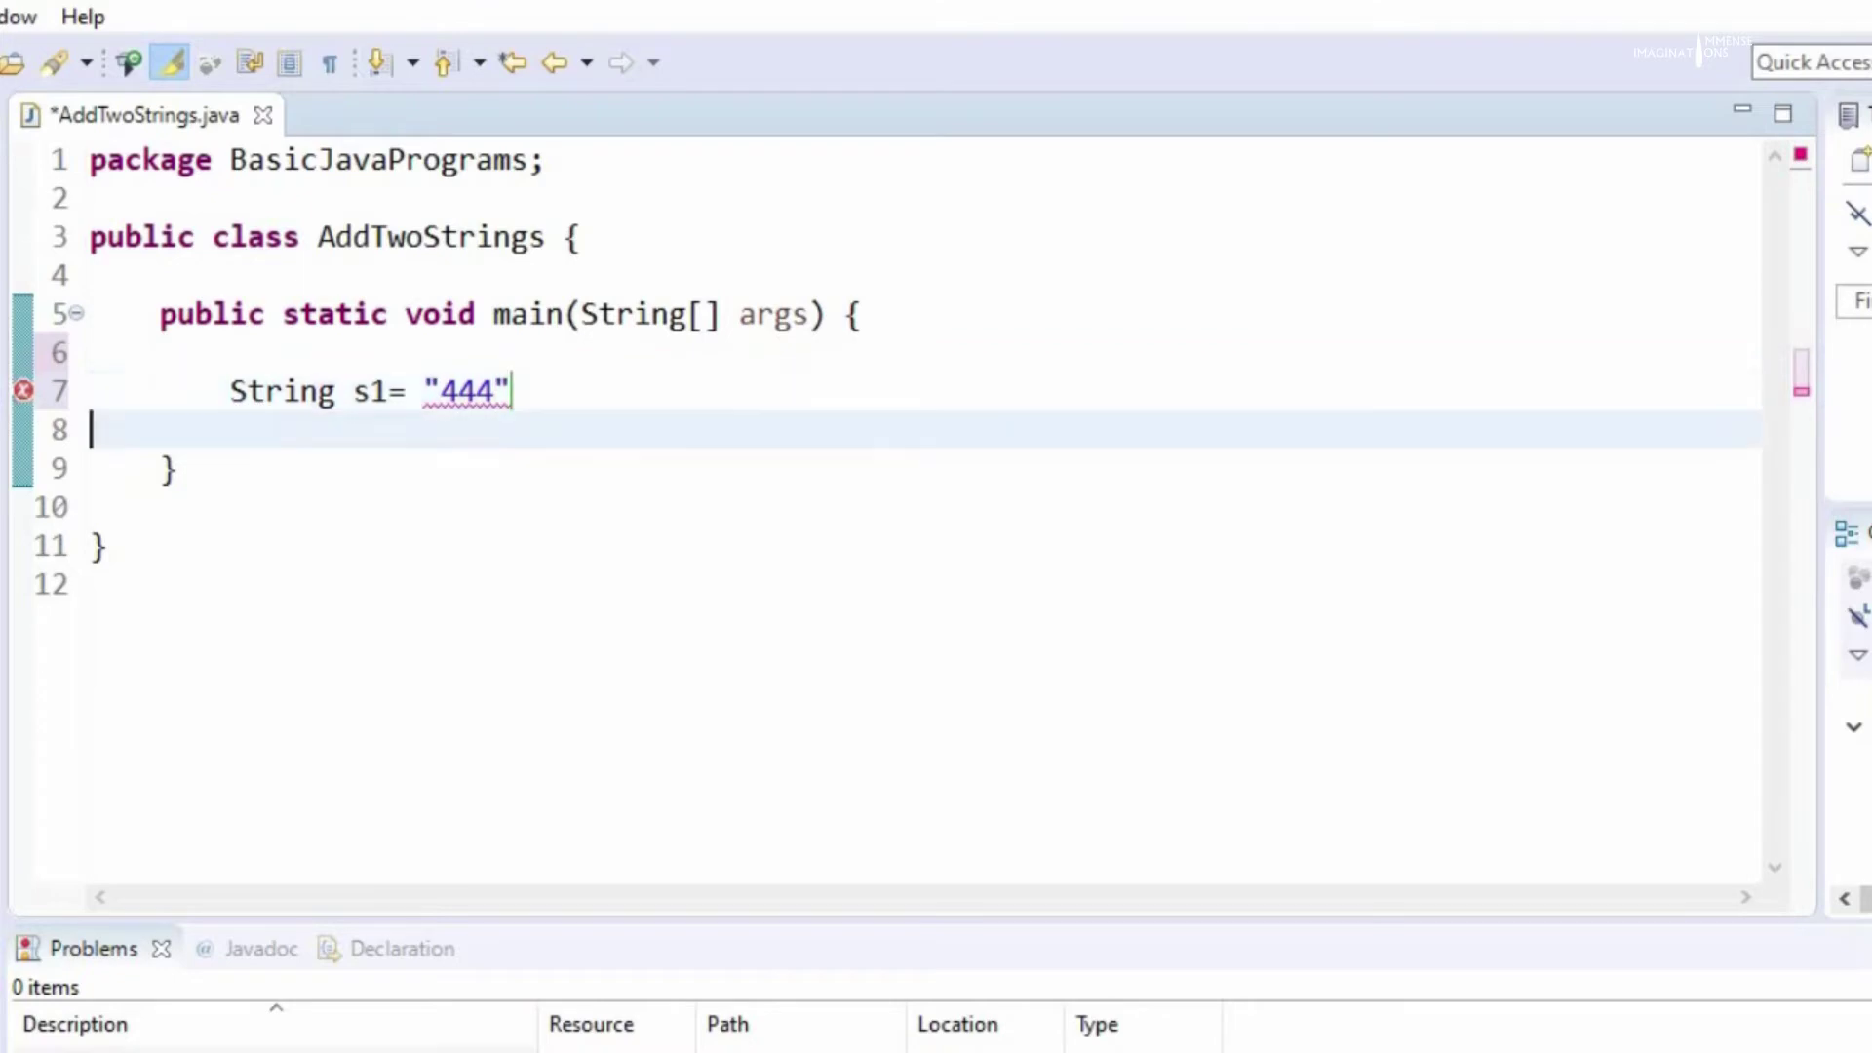
key("Up")
type(";")
key("Return")
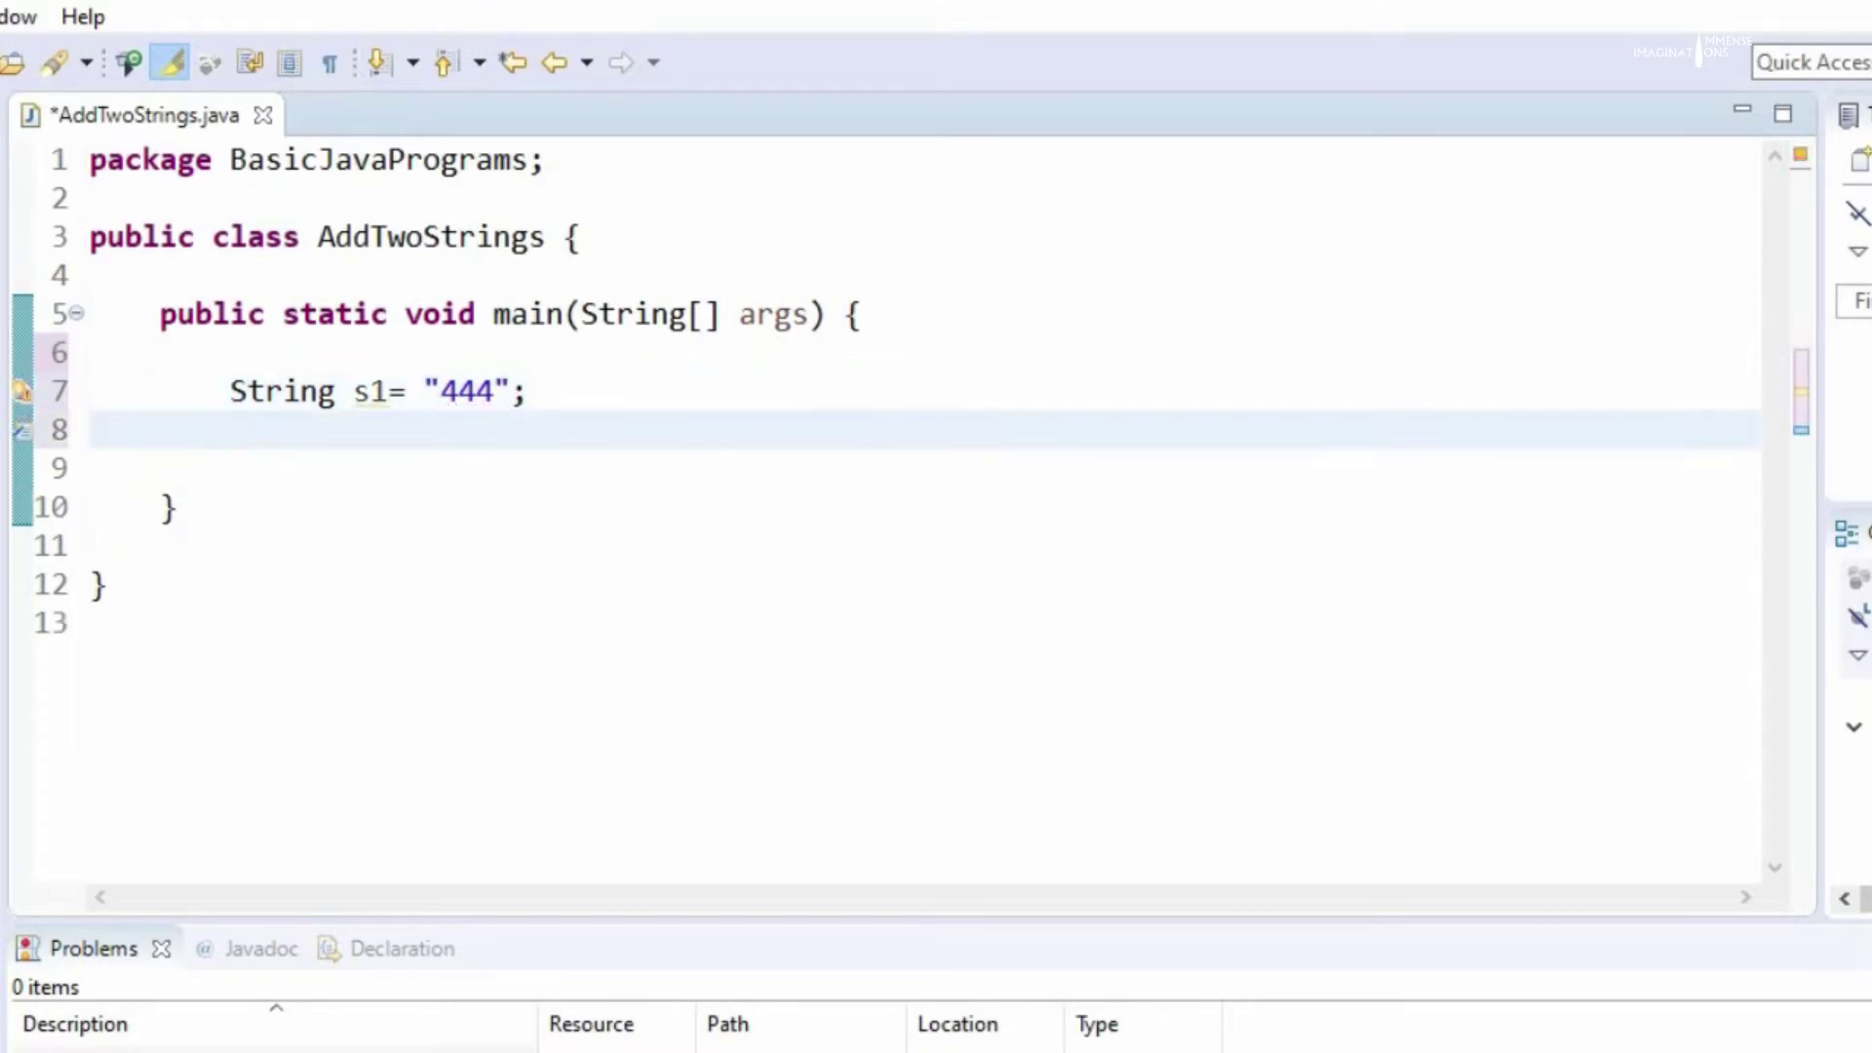
type("String ")
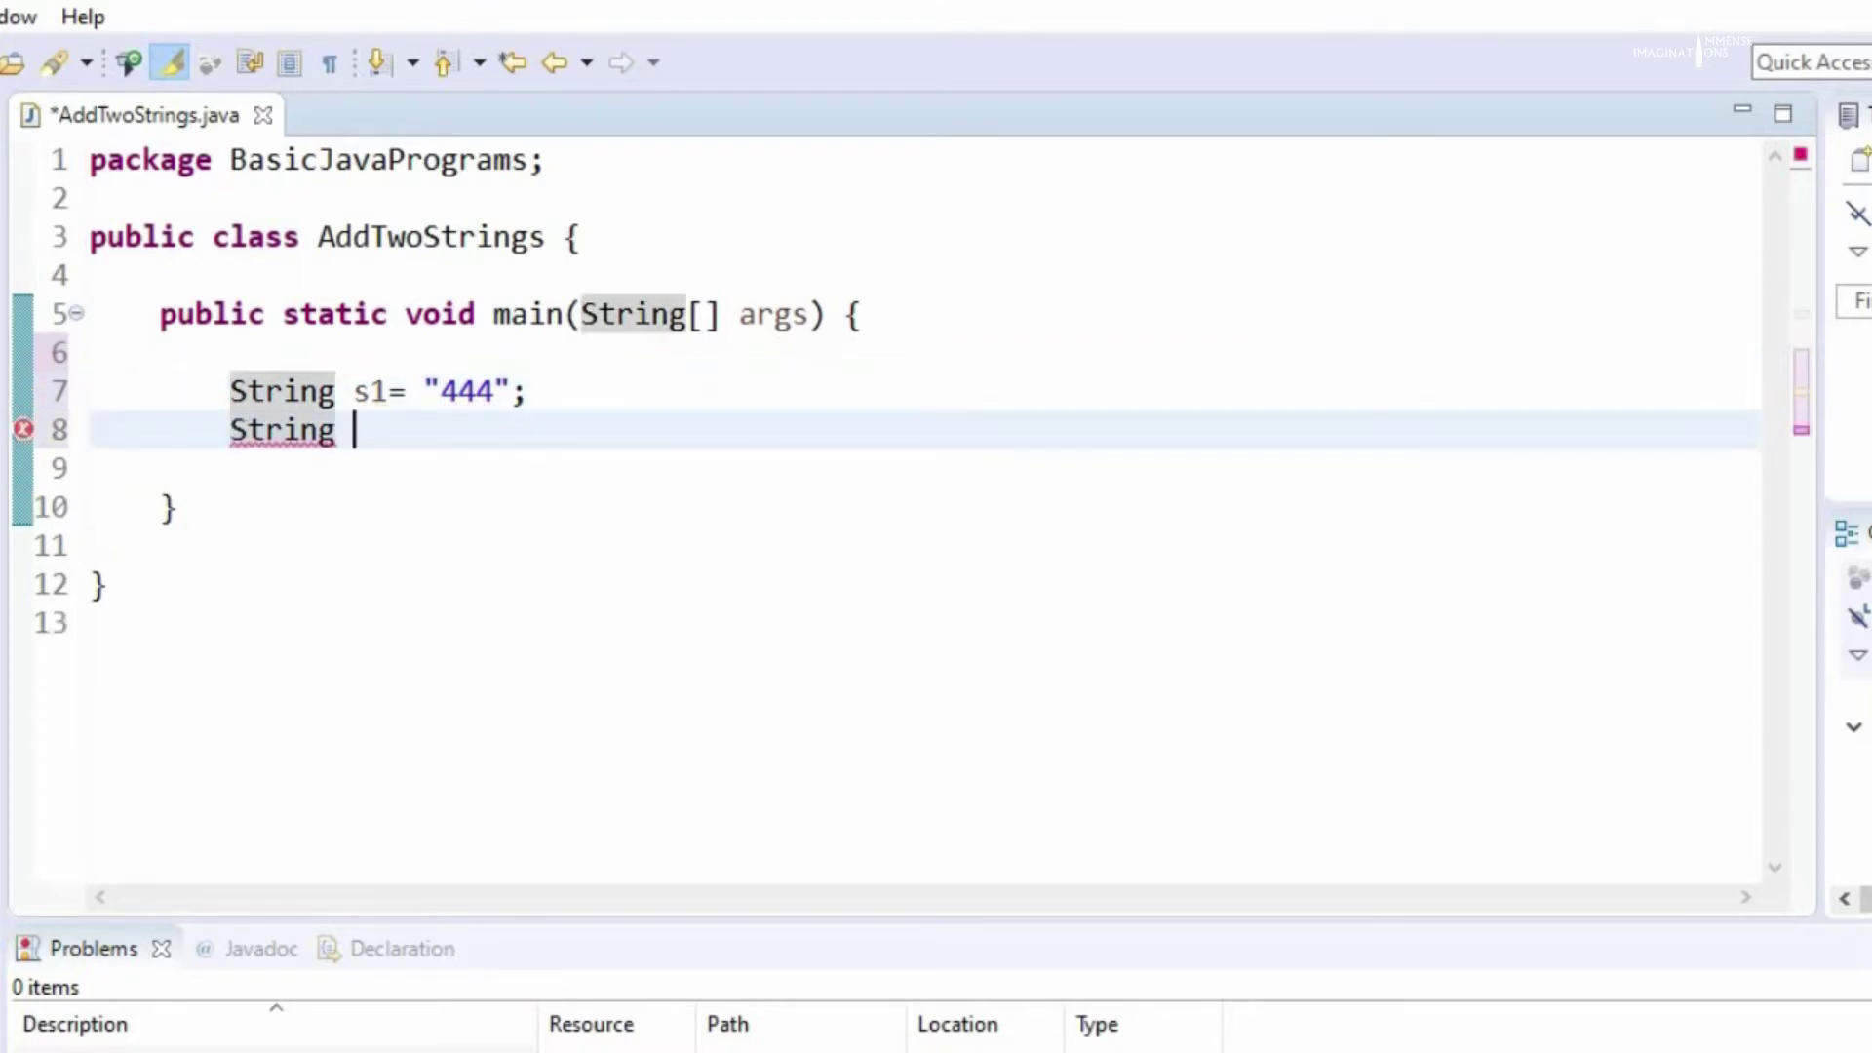
type("s2 = ")
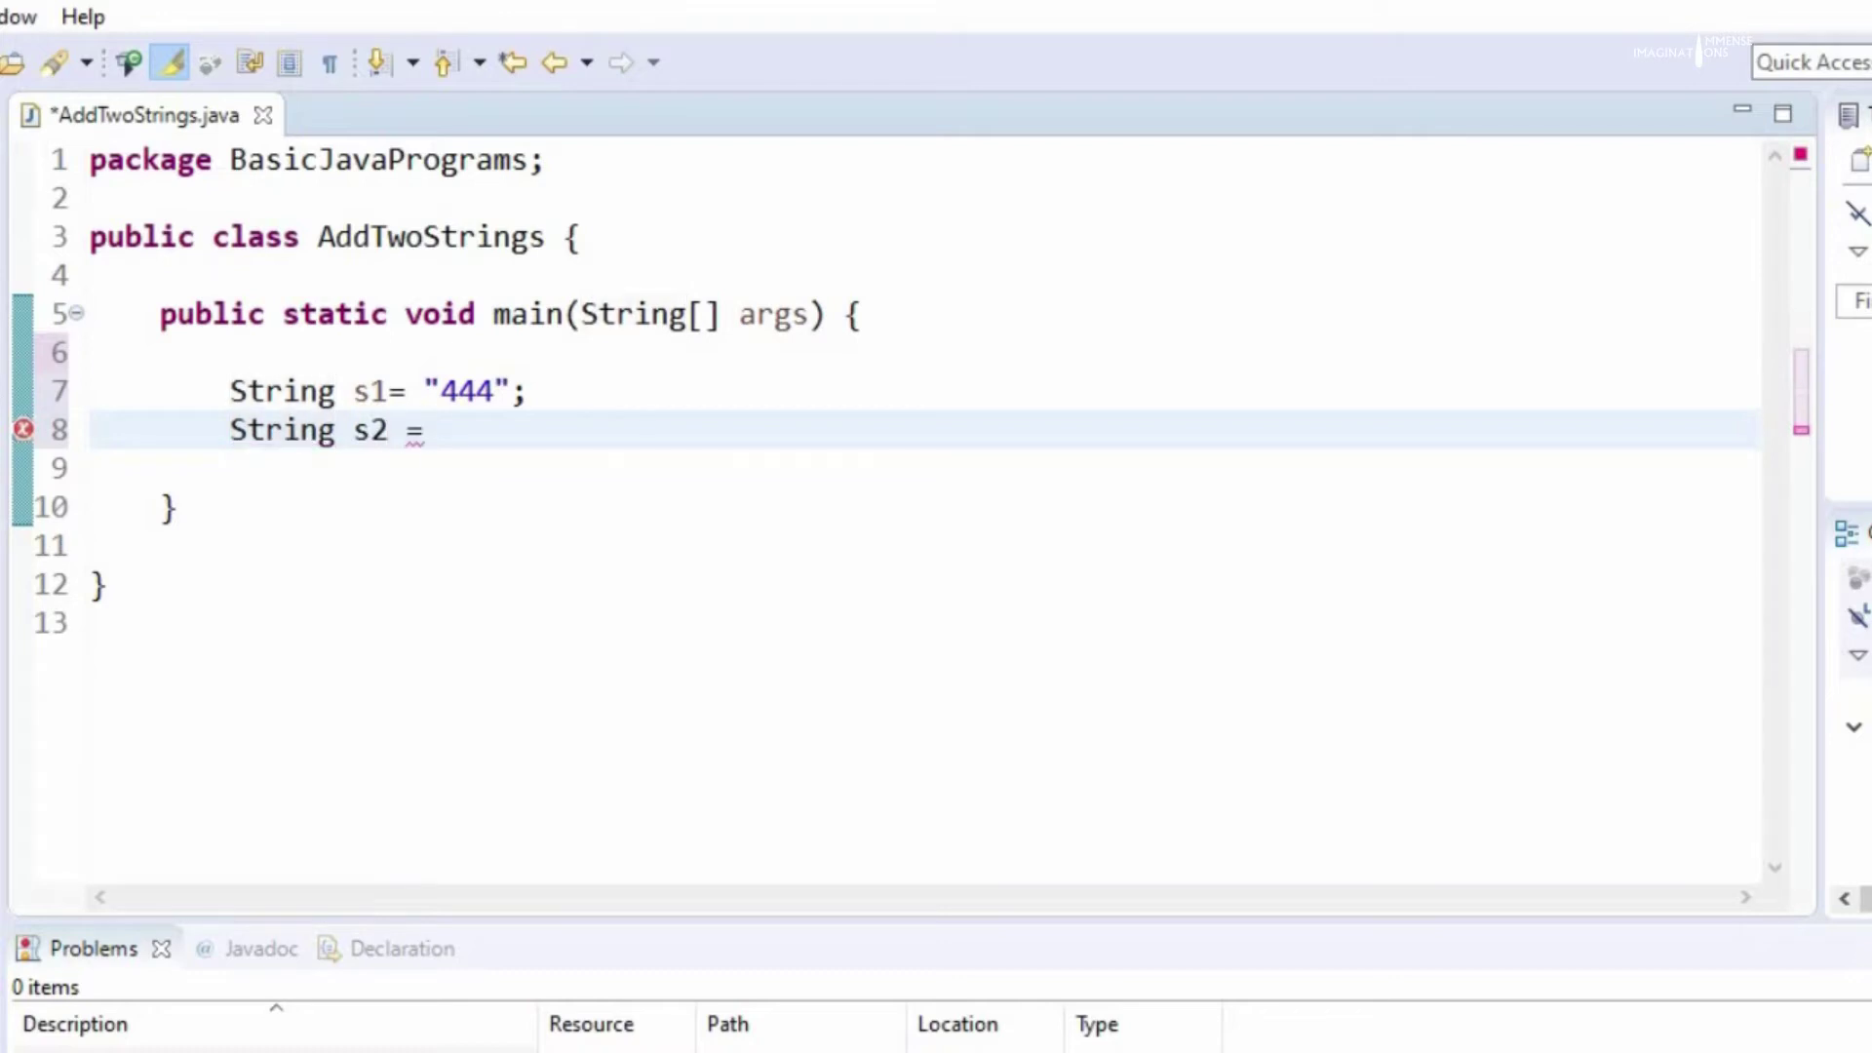
type("\"333")
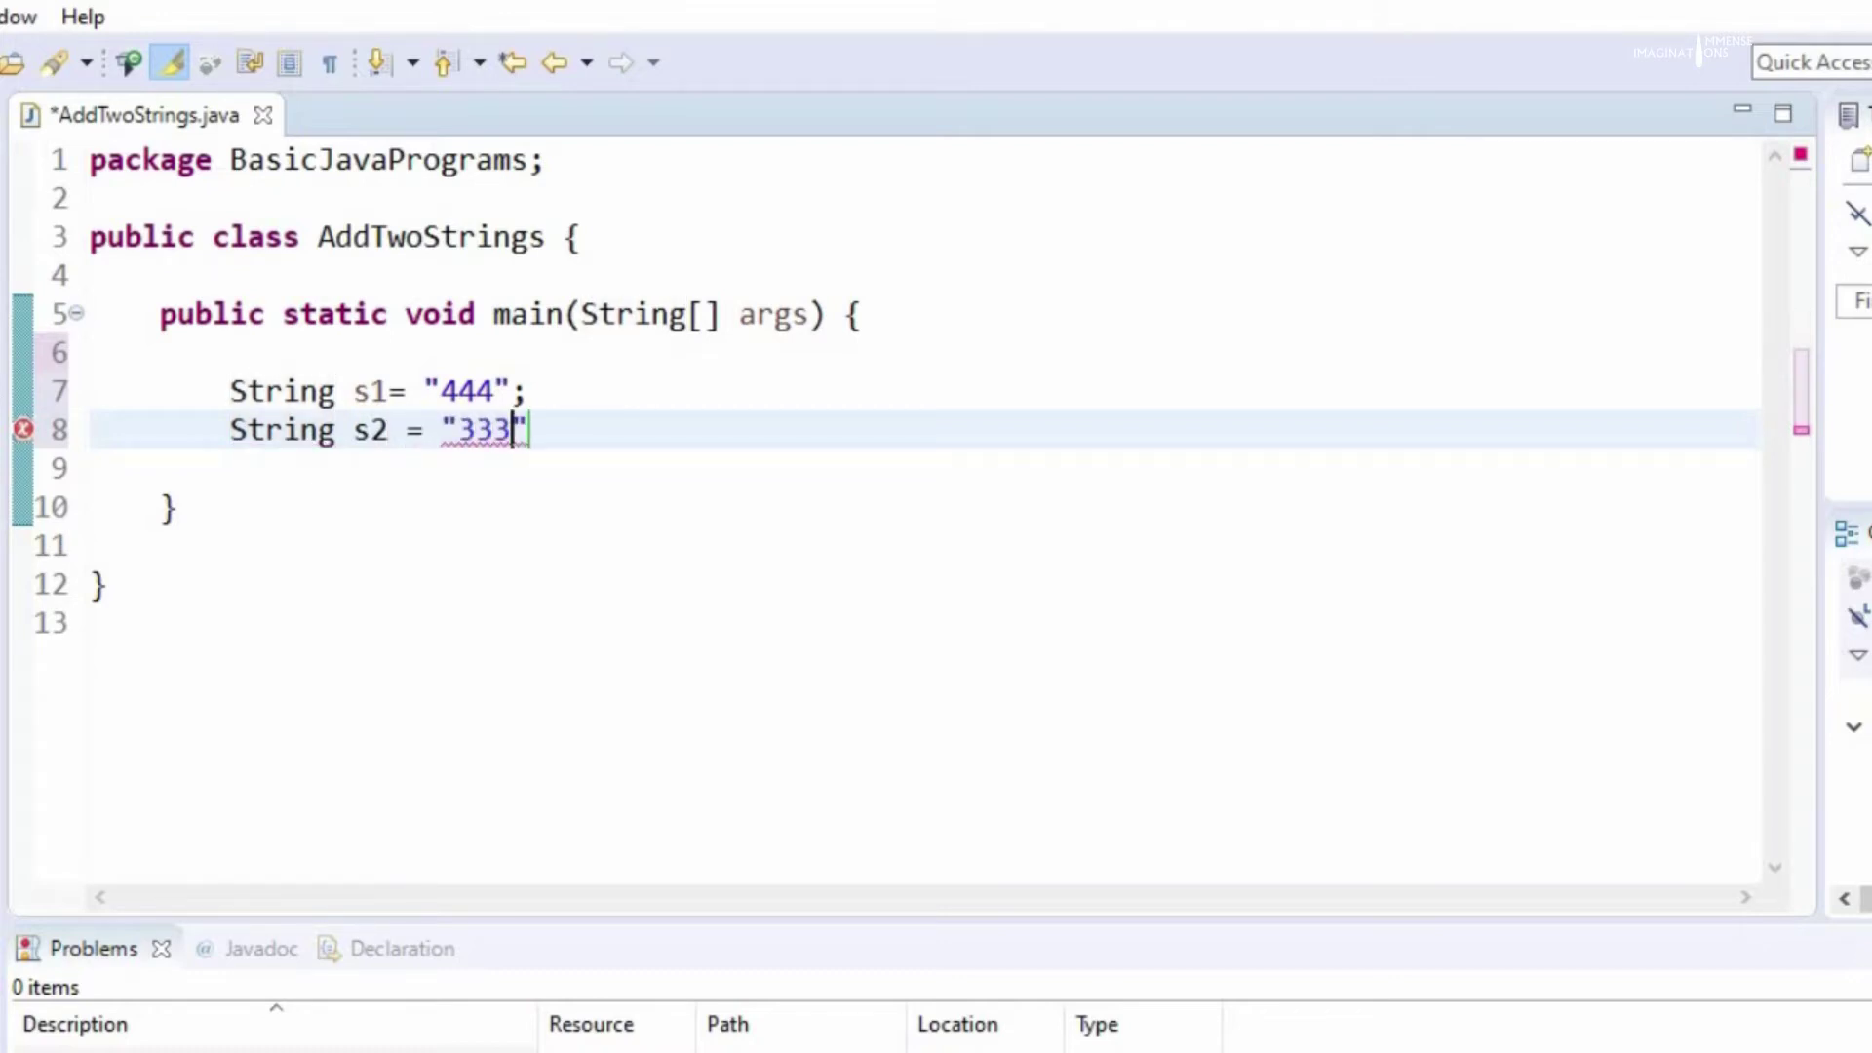
type("\";")
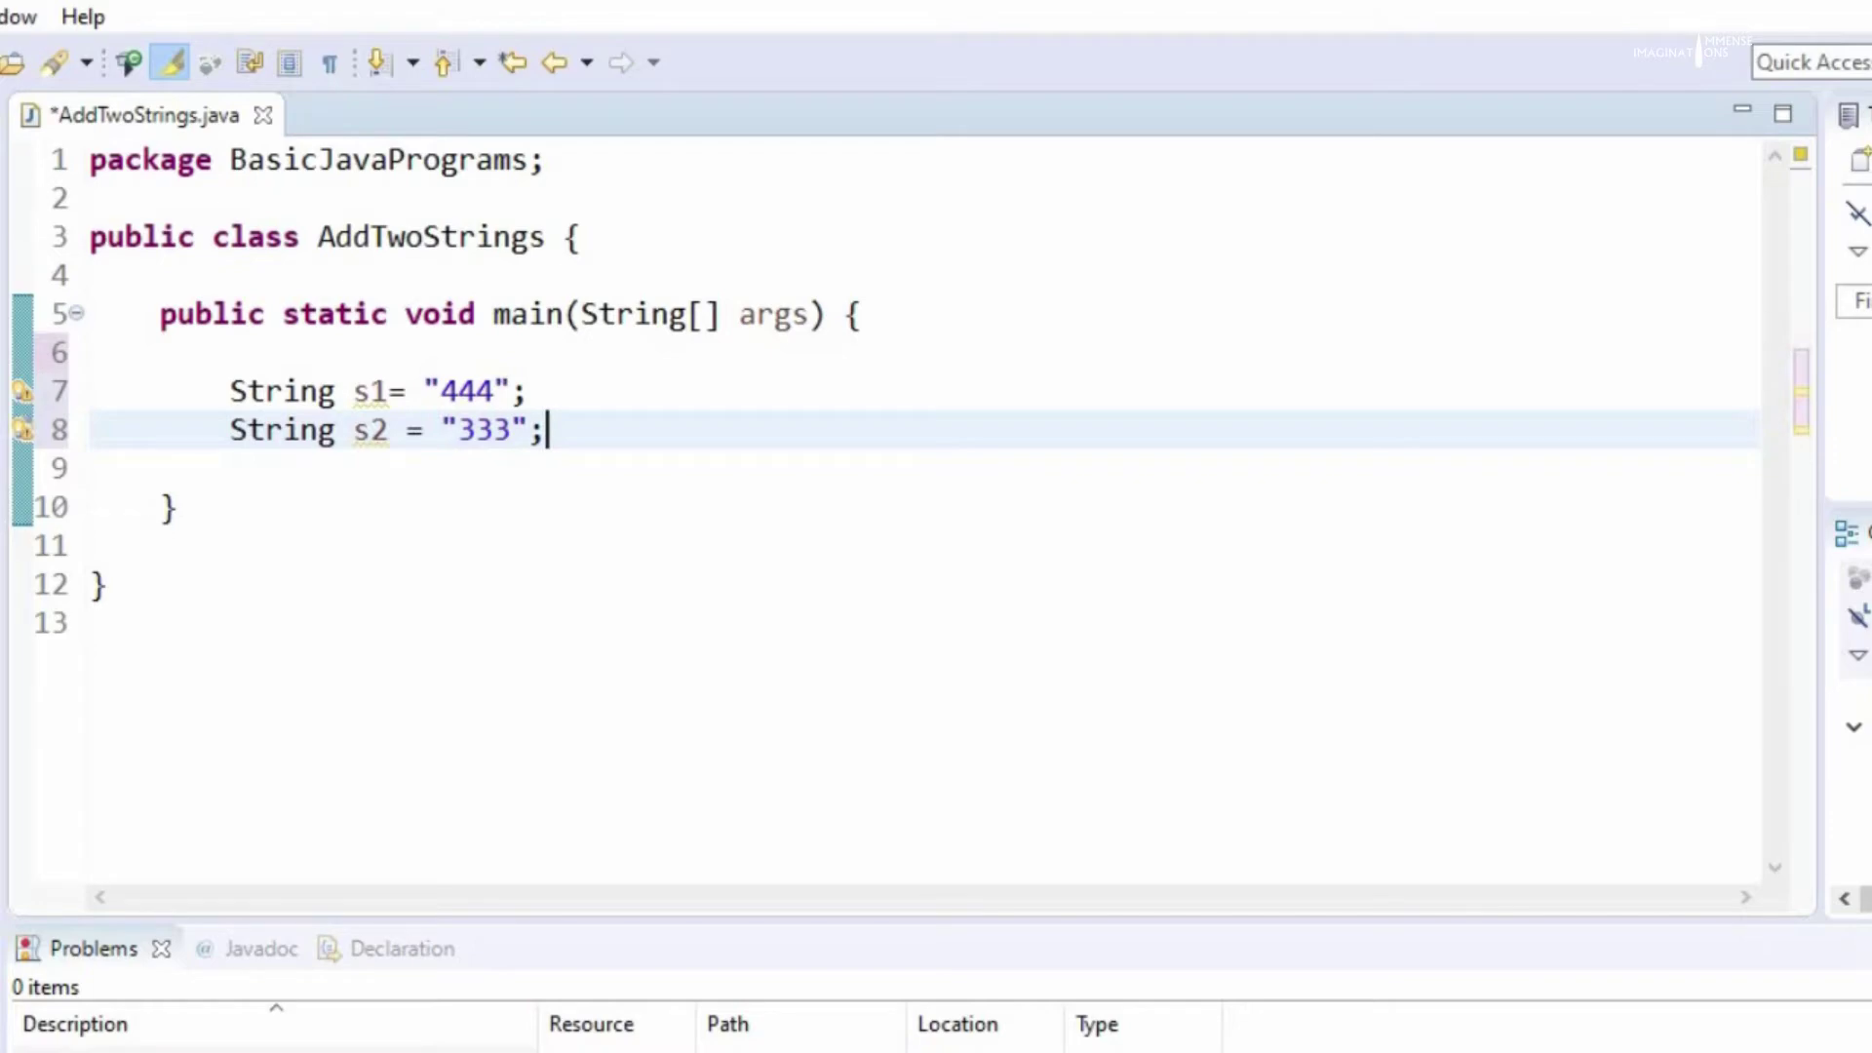
key("Return")
key("Return")
type("//co")
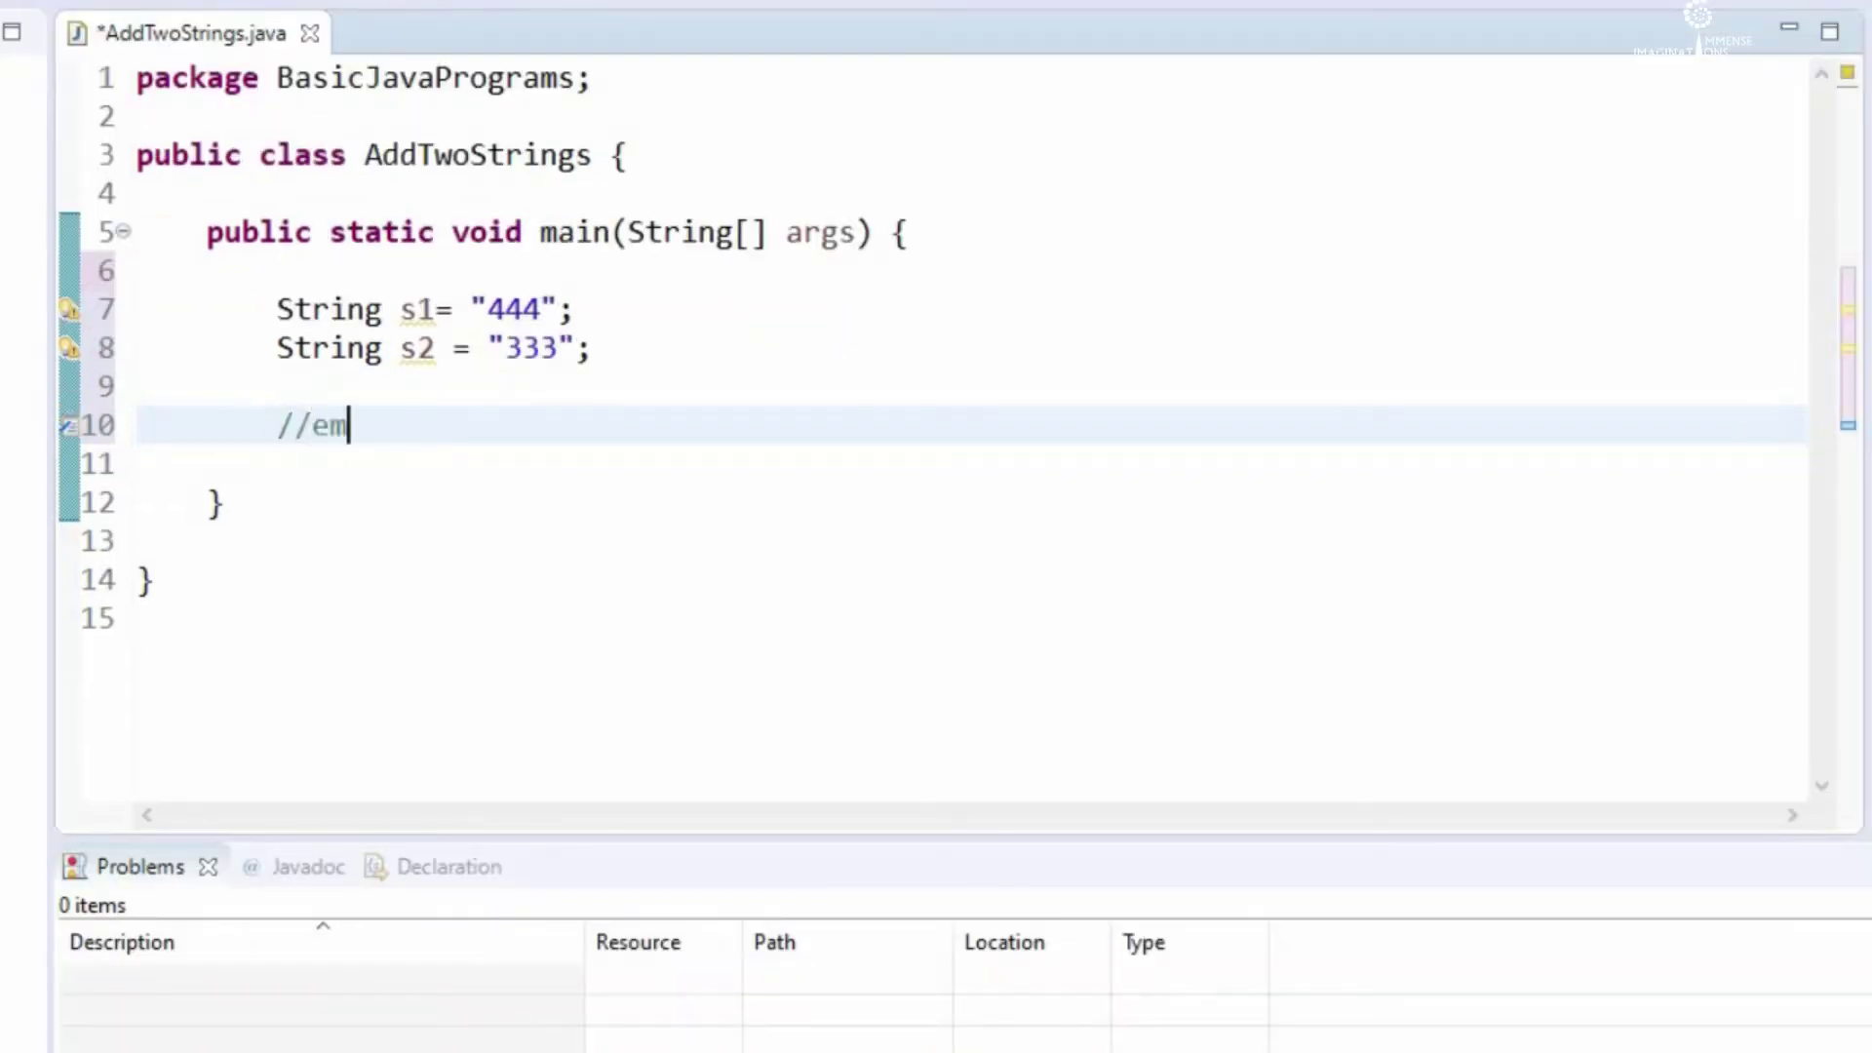
Write the //method 1 comment with s1+s2 on the line beneath it
key("BackSpace")
key("BackSpace")
type("metho")
type("s")
key("BackSpace")
type("d 1")
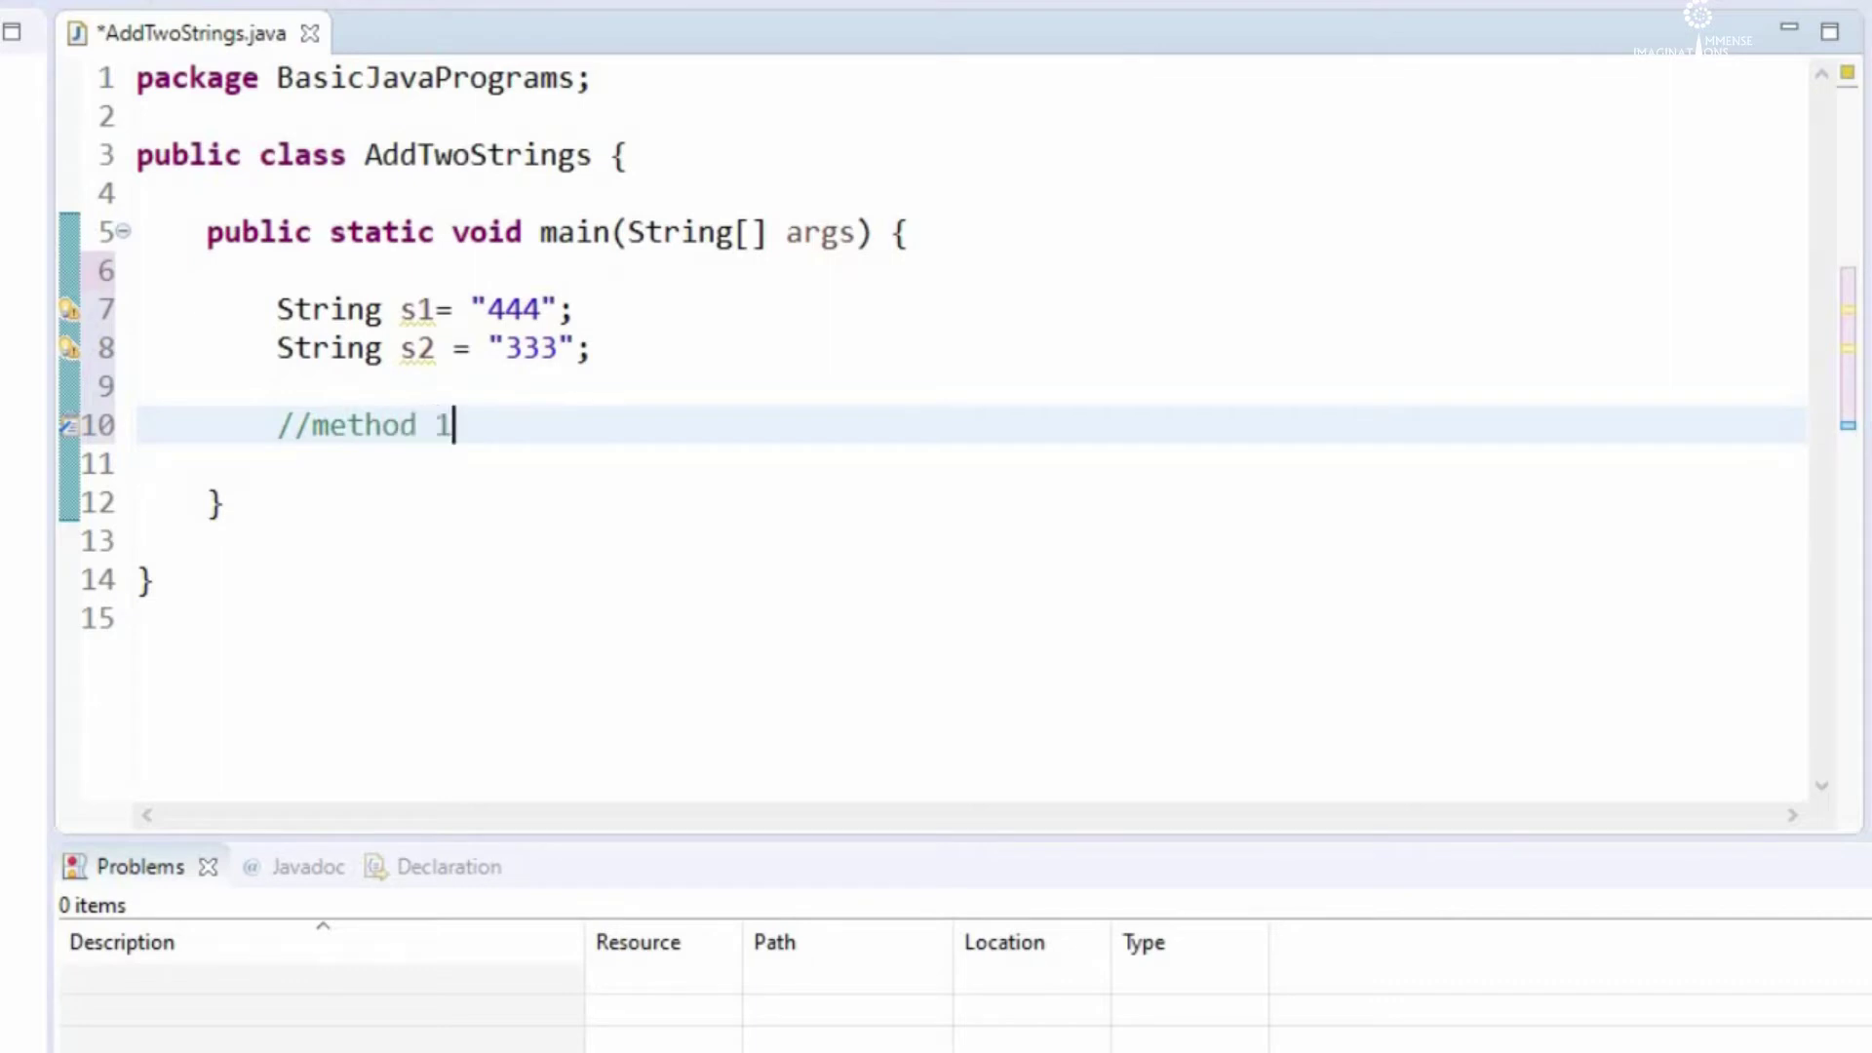
key("Return")
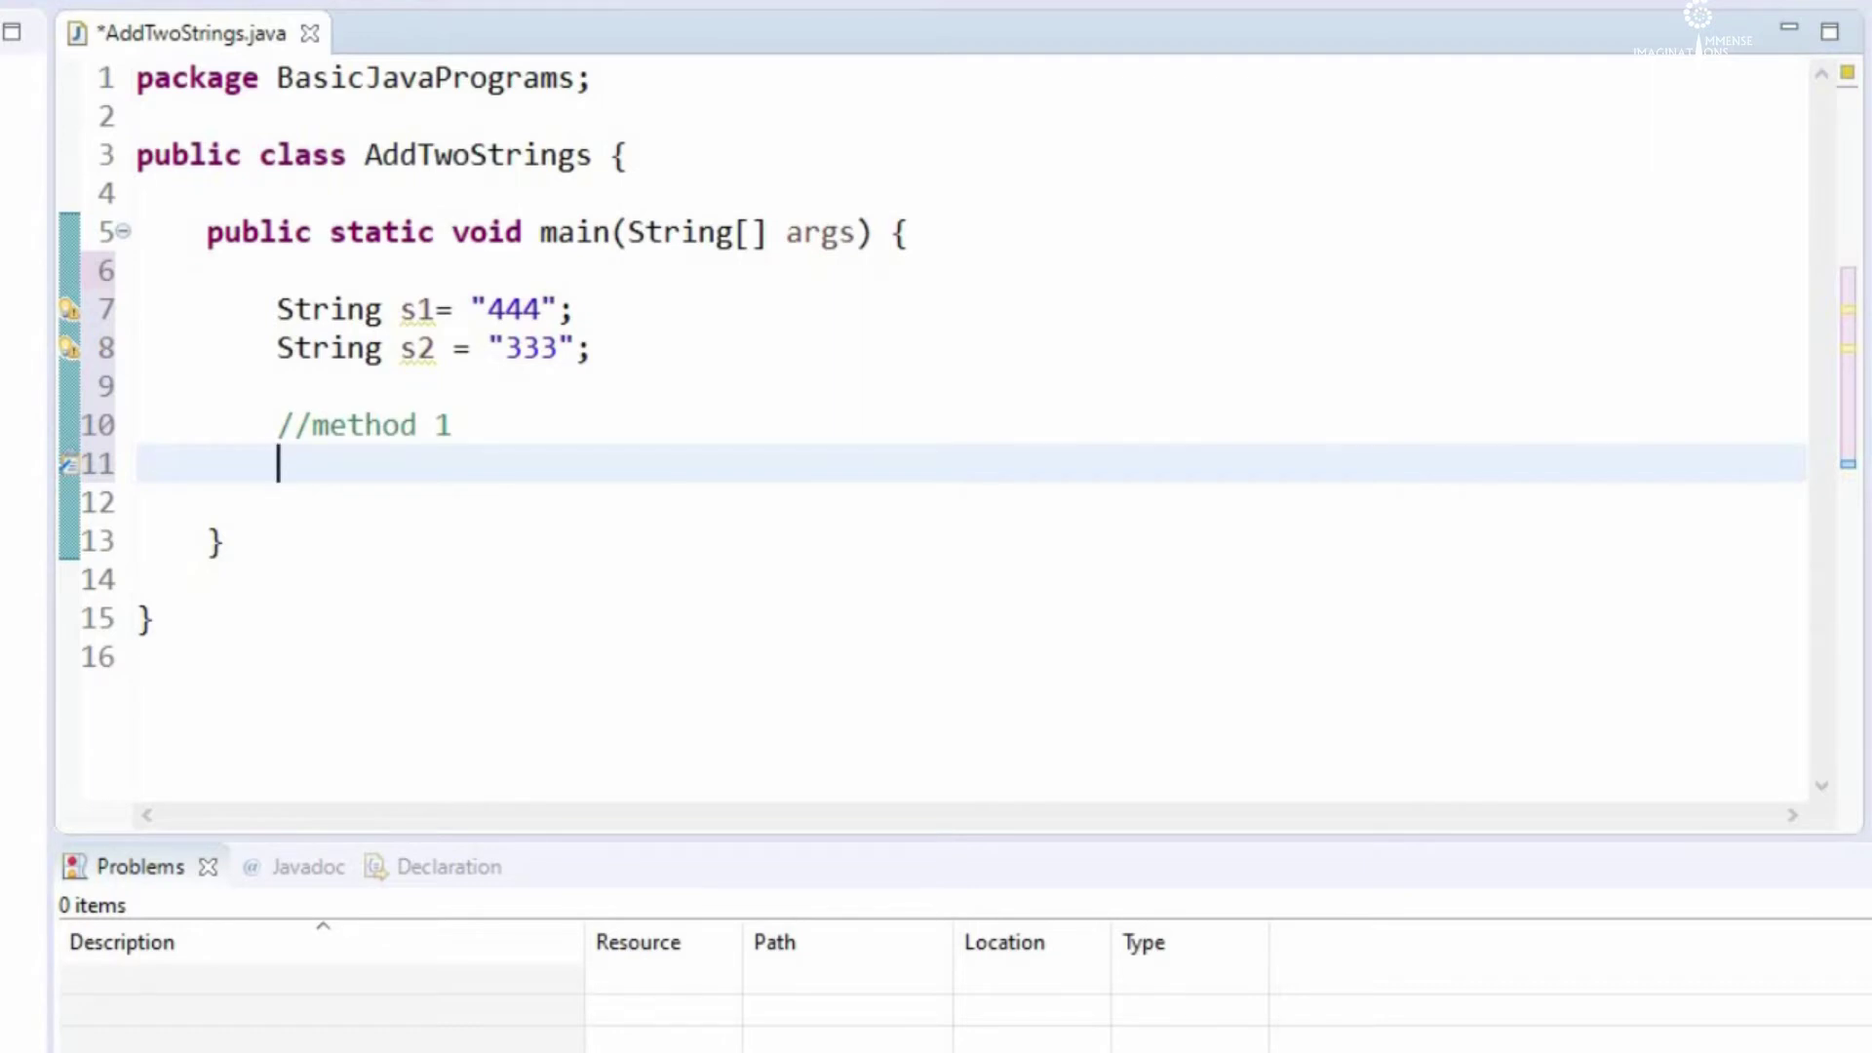
type("s1")
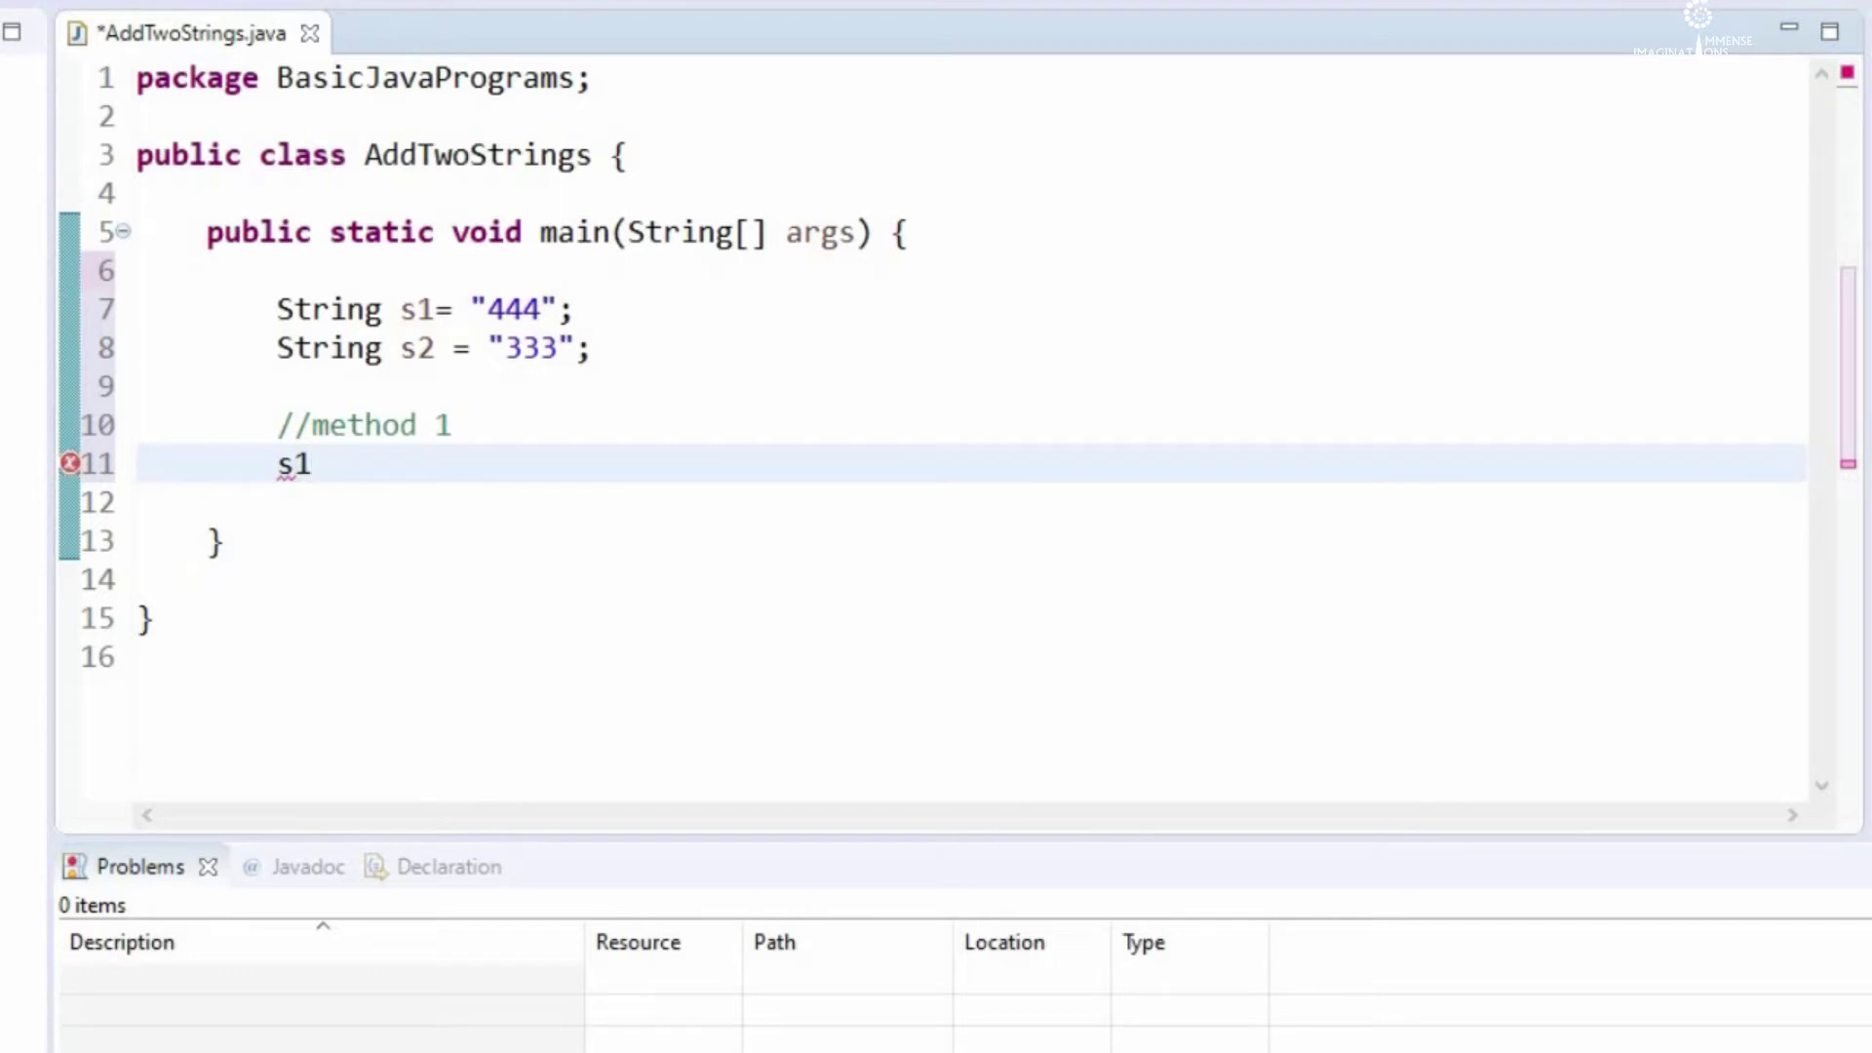
type("+s2")
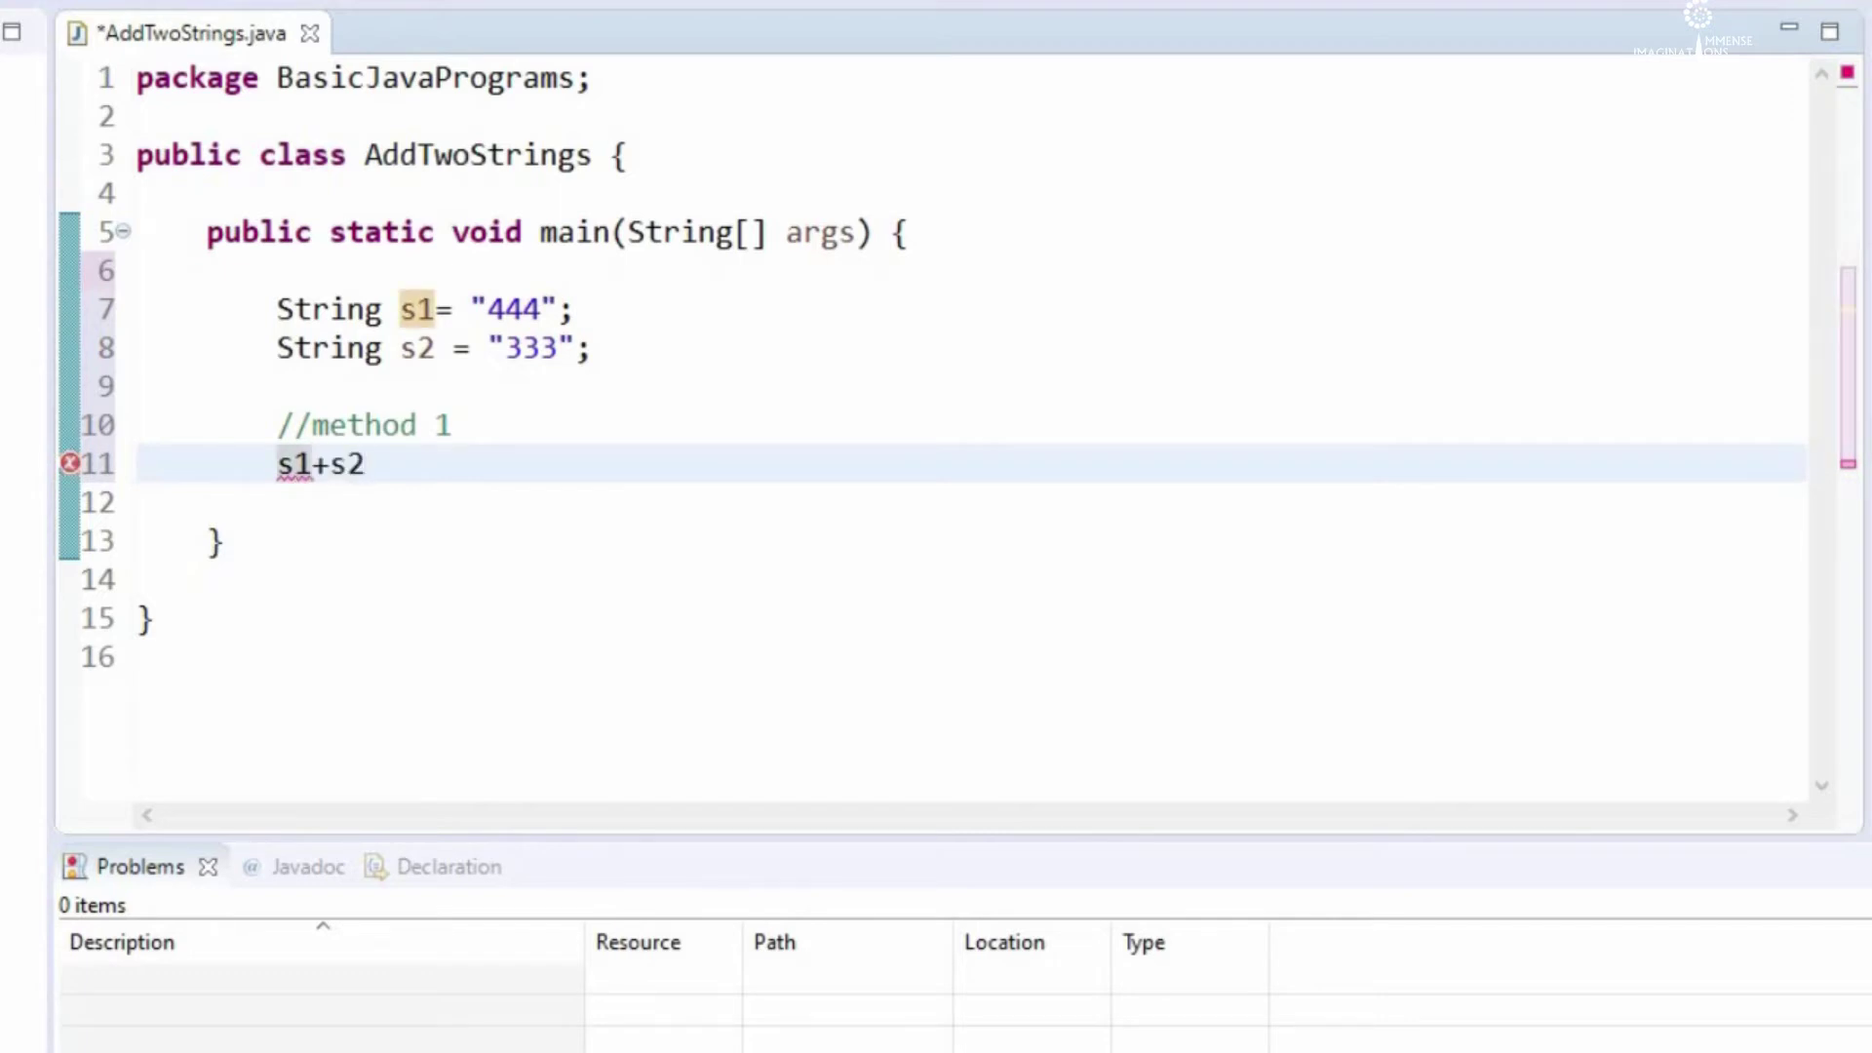
key("Left")
key("Left")
key("Left")
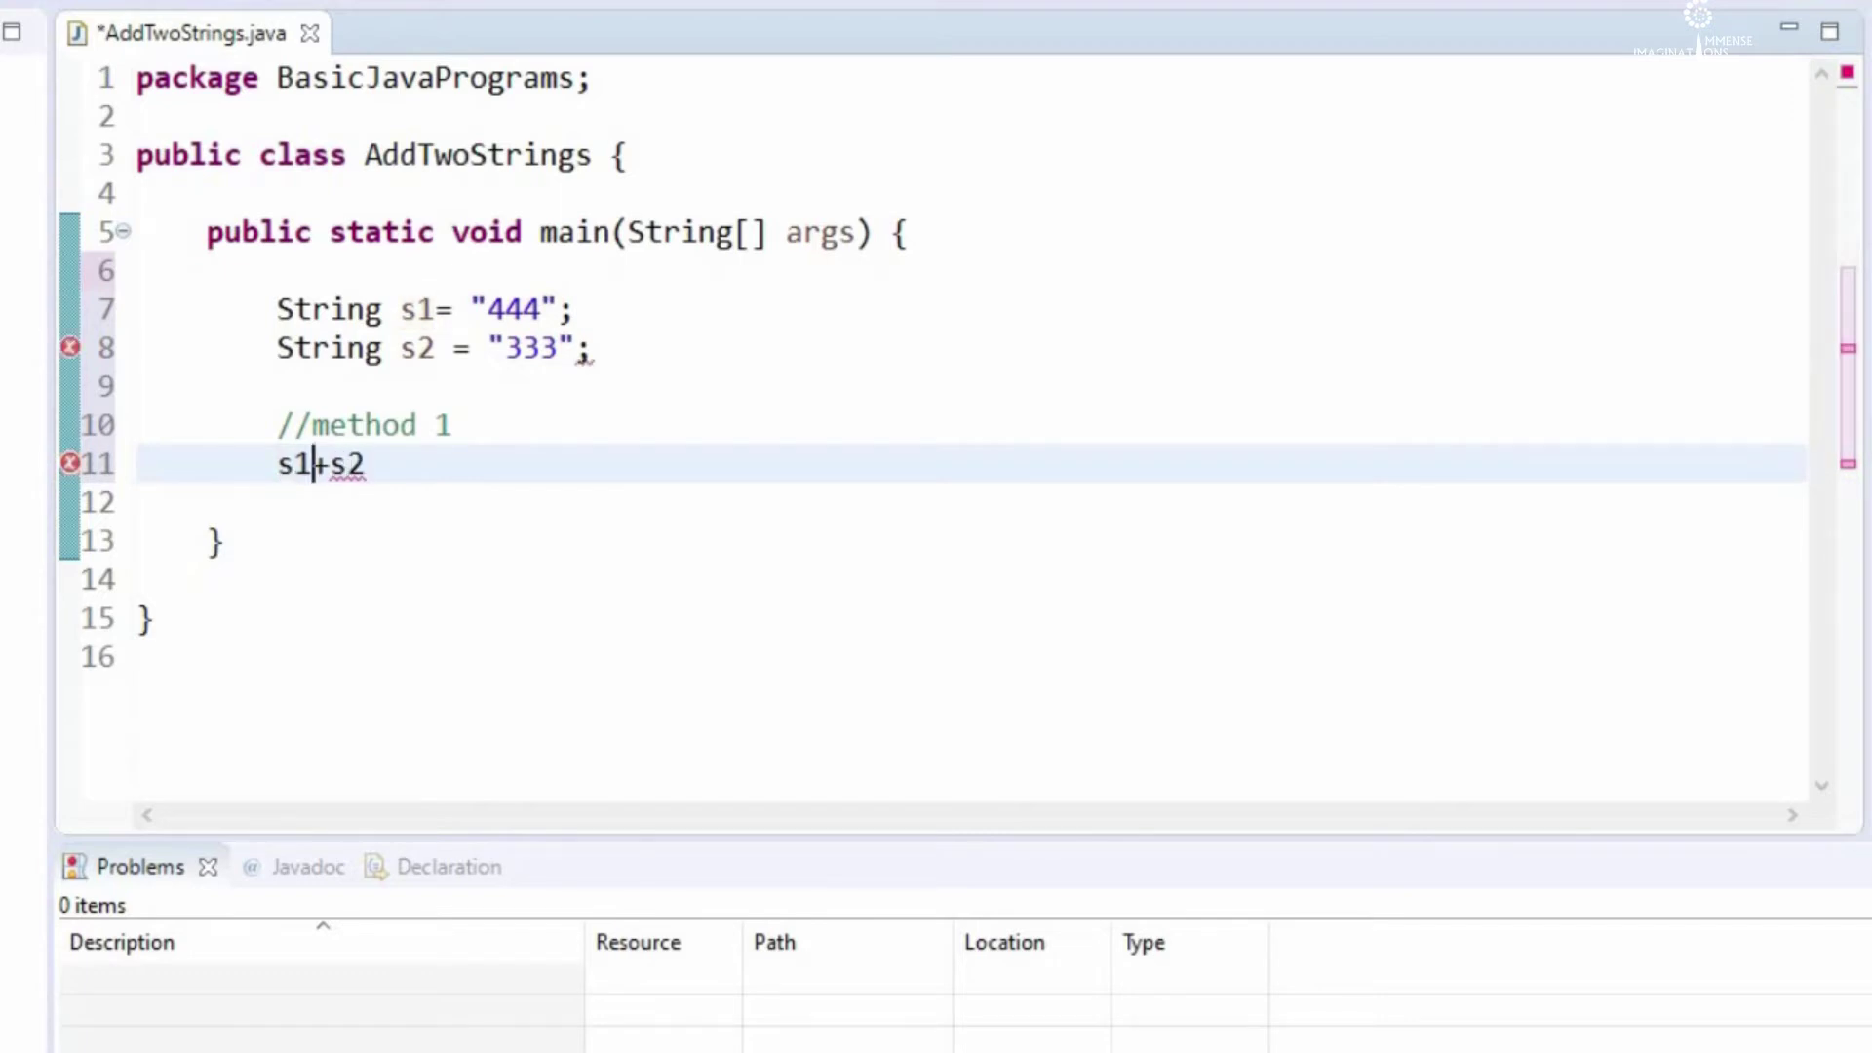
key("Left")
key("Left")
type("syso")
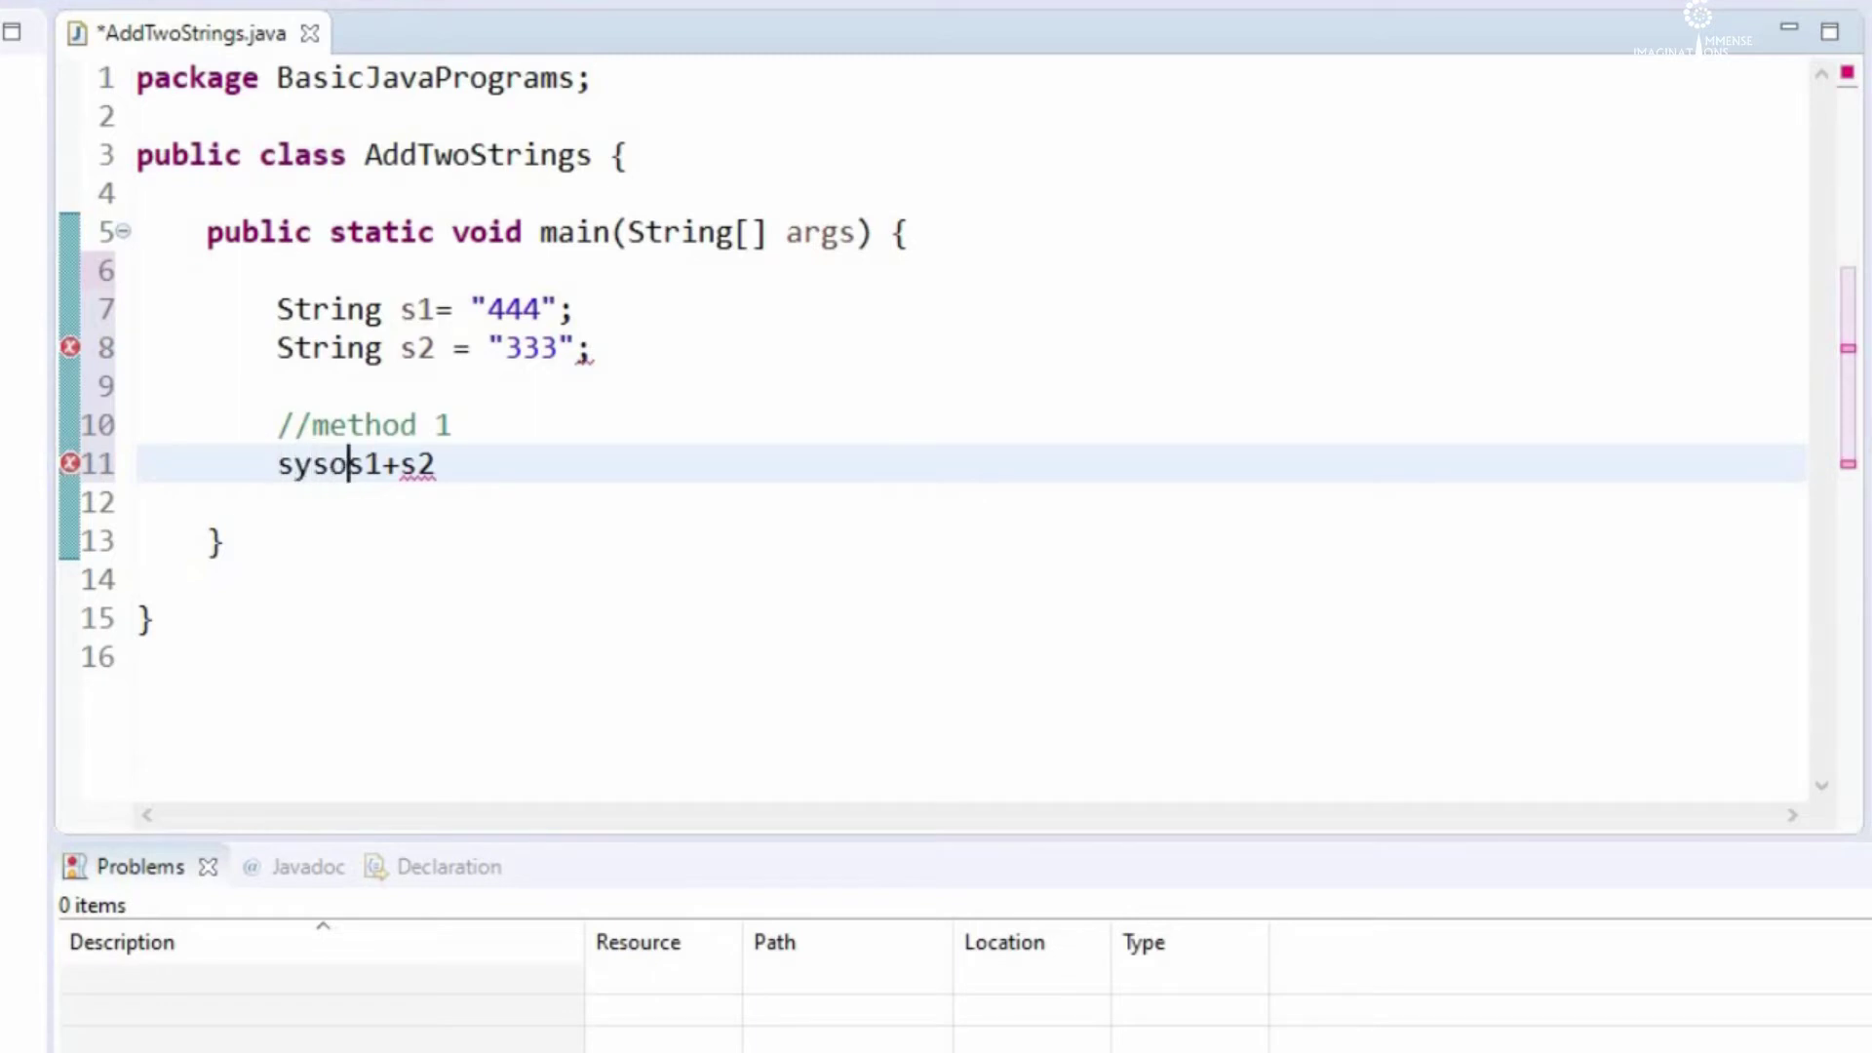
Wrap the expression as System.out.println(s1+s2); and save the class
key("ctrl+space")
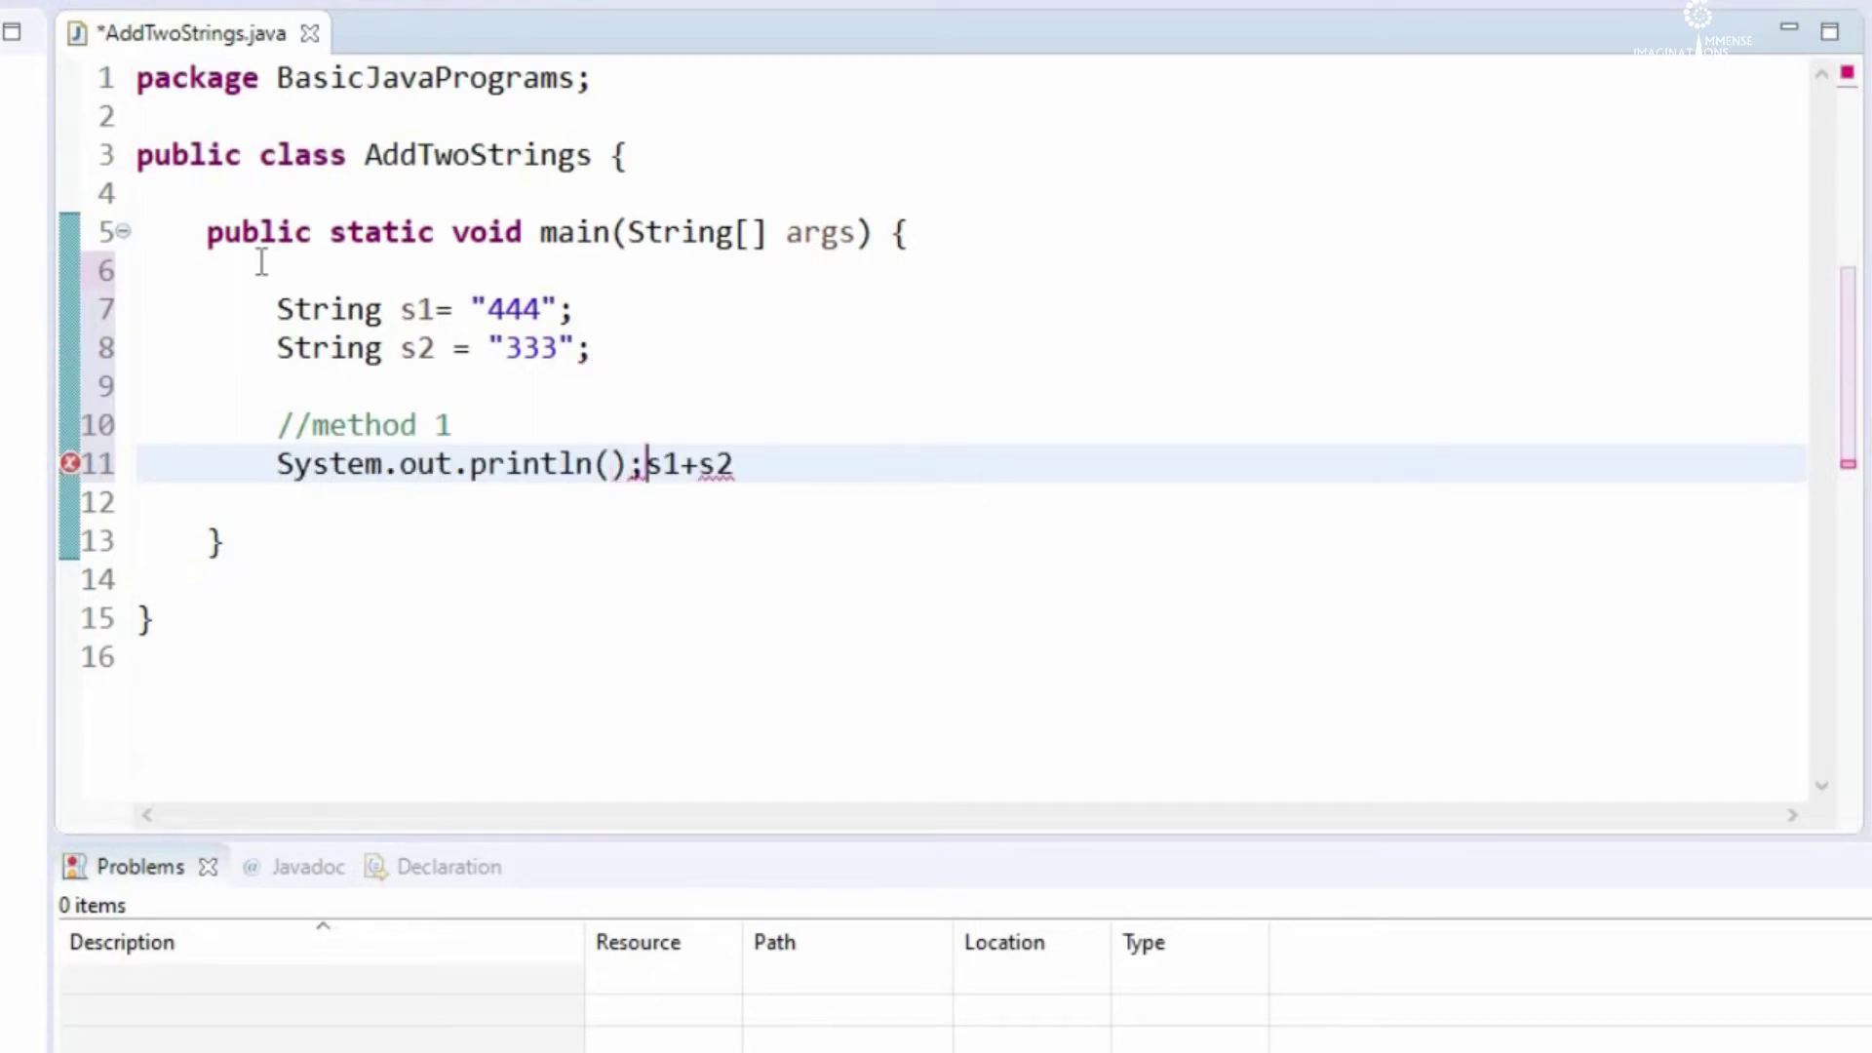
key("Right")
key("Right")
key("BackSpace")
key("BackSpace")
key("Right")
key("Right")
key("Right")
key("Right")
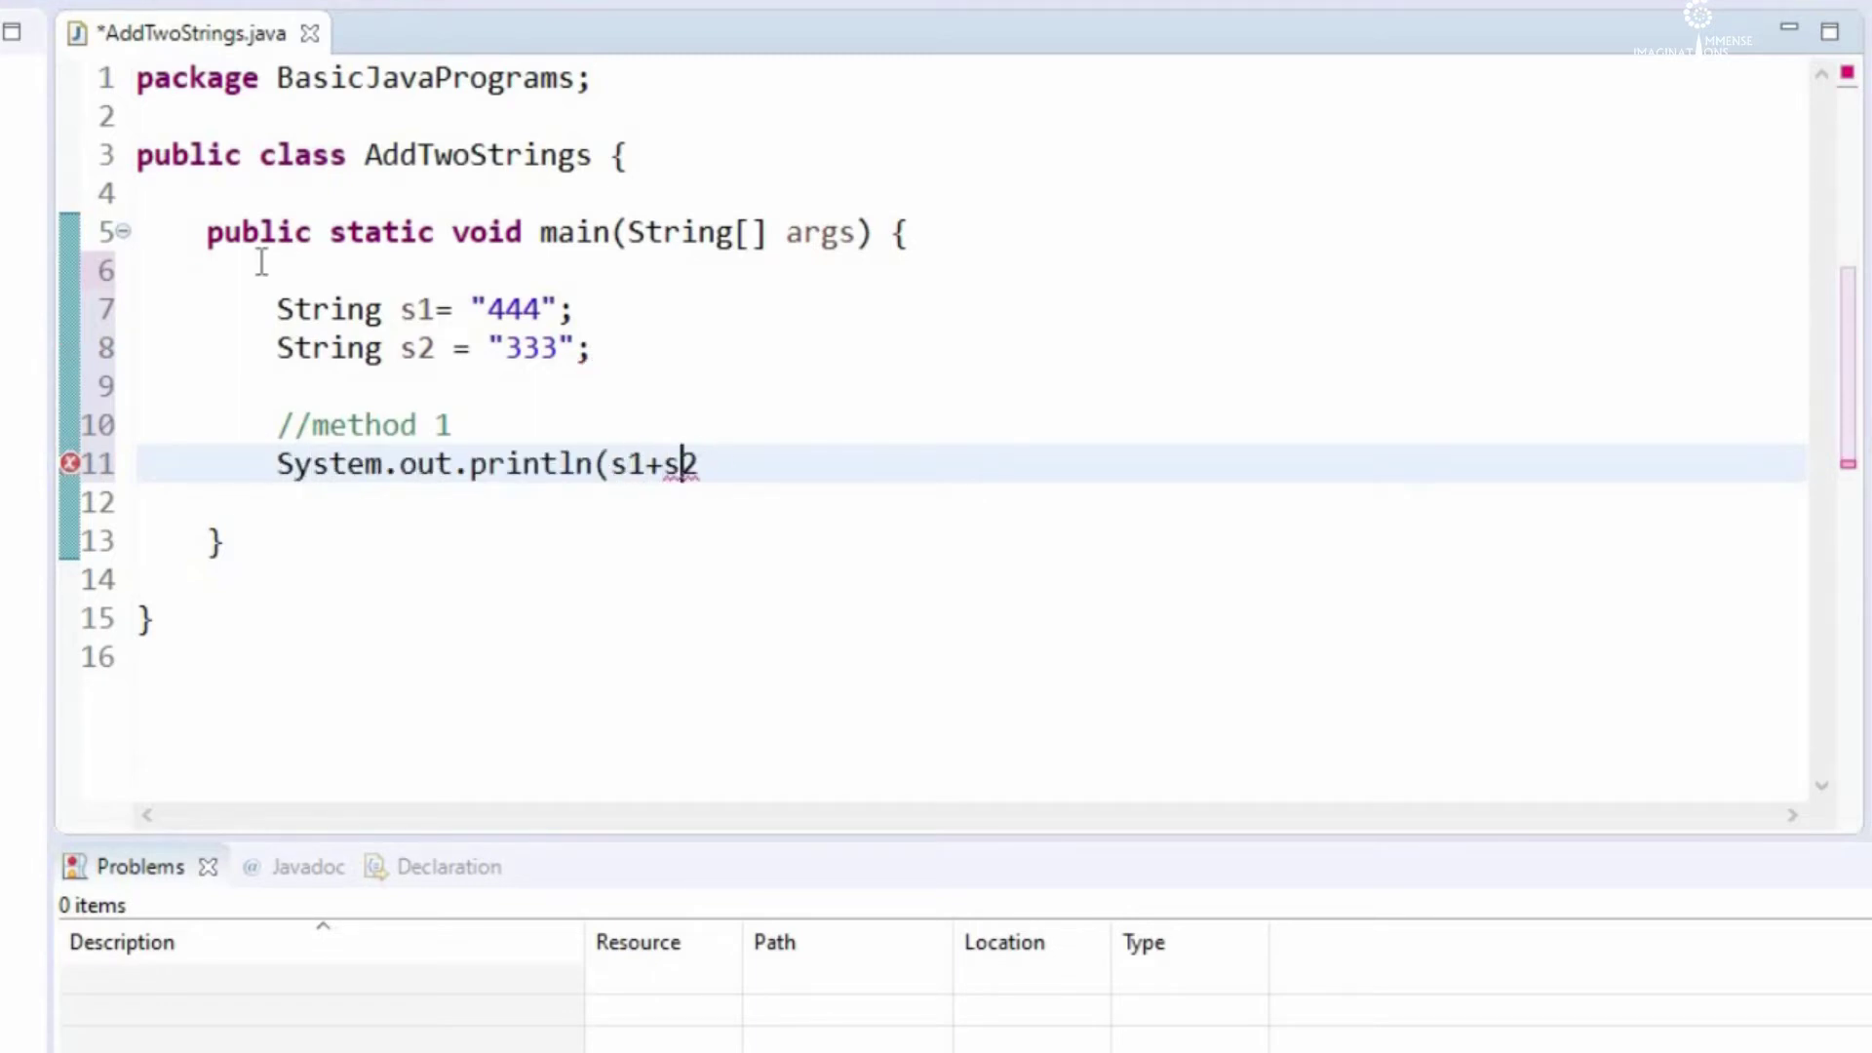
key("Right")
type(";")
type(")")
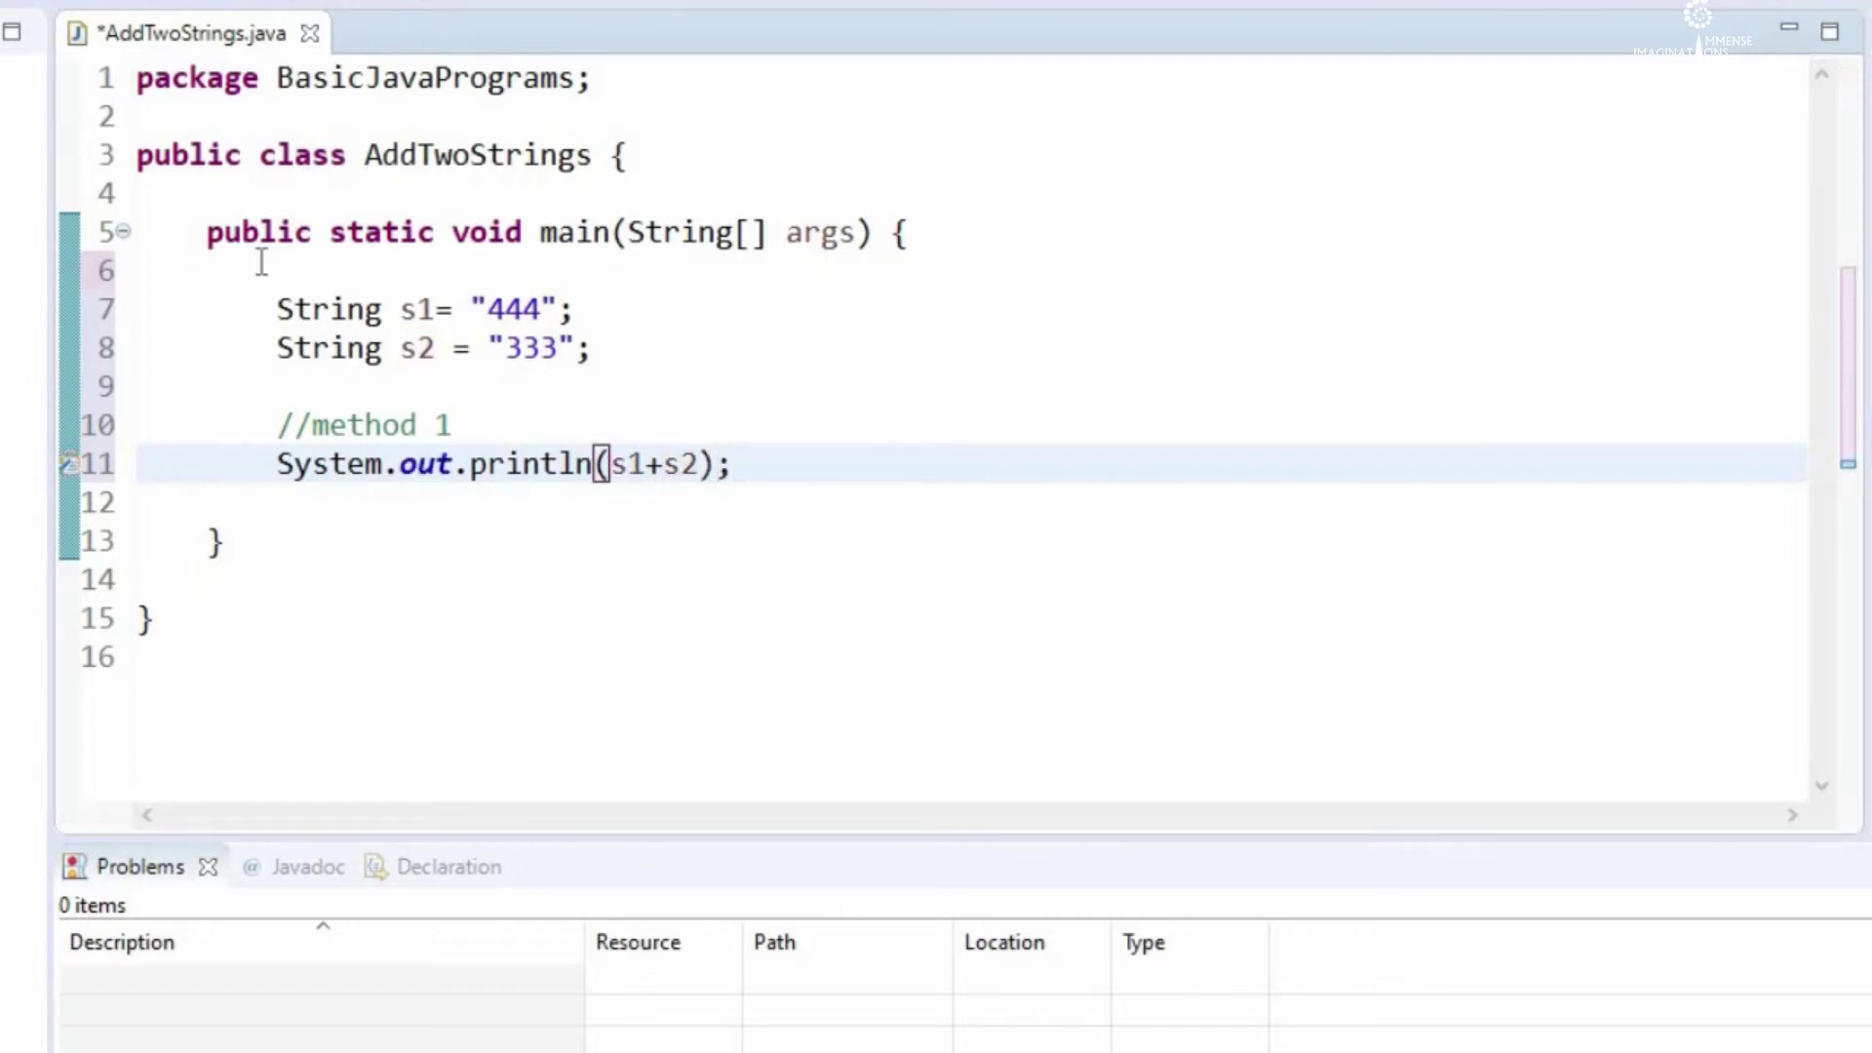
key("ctrl+s")
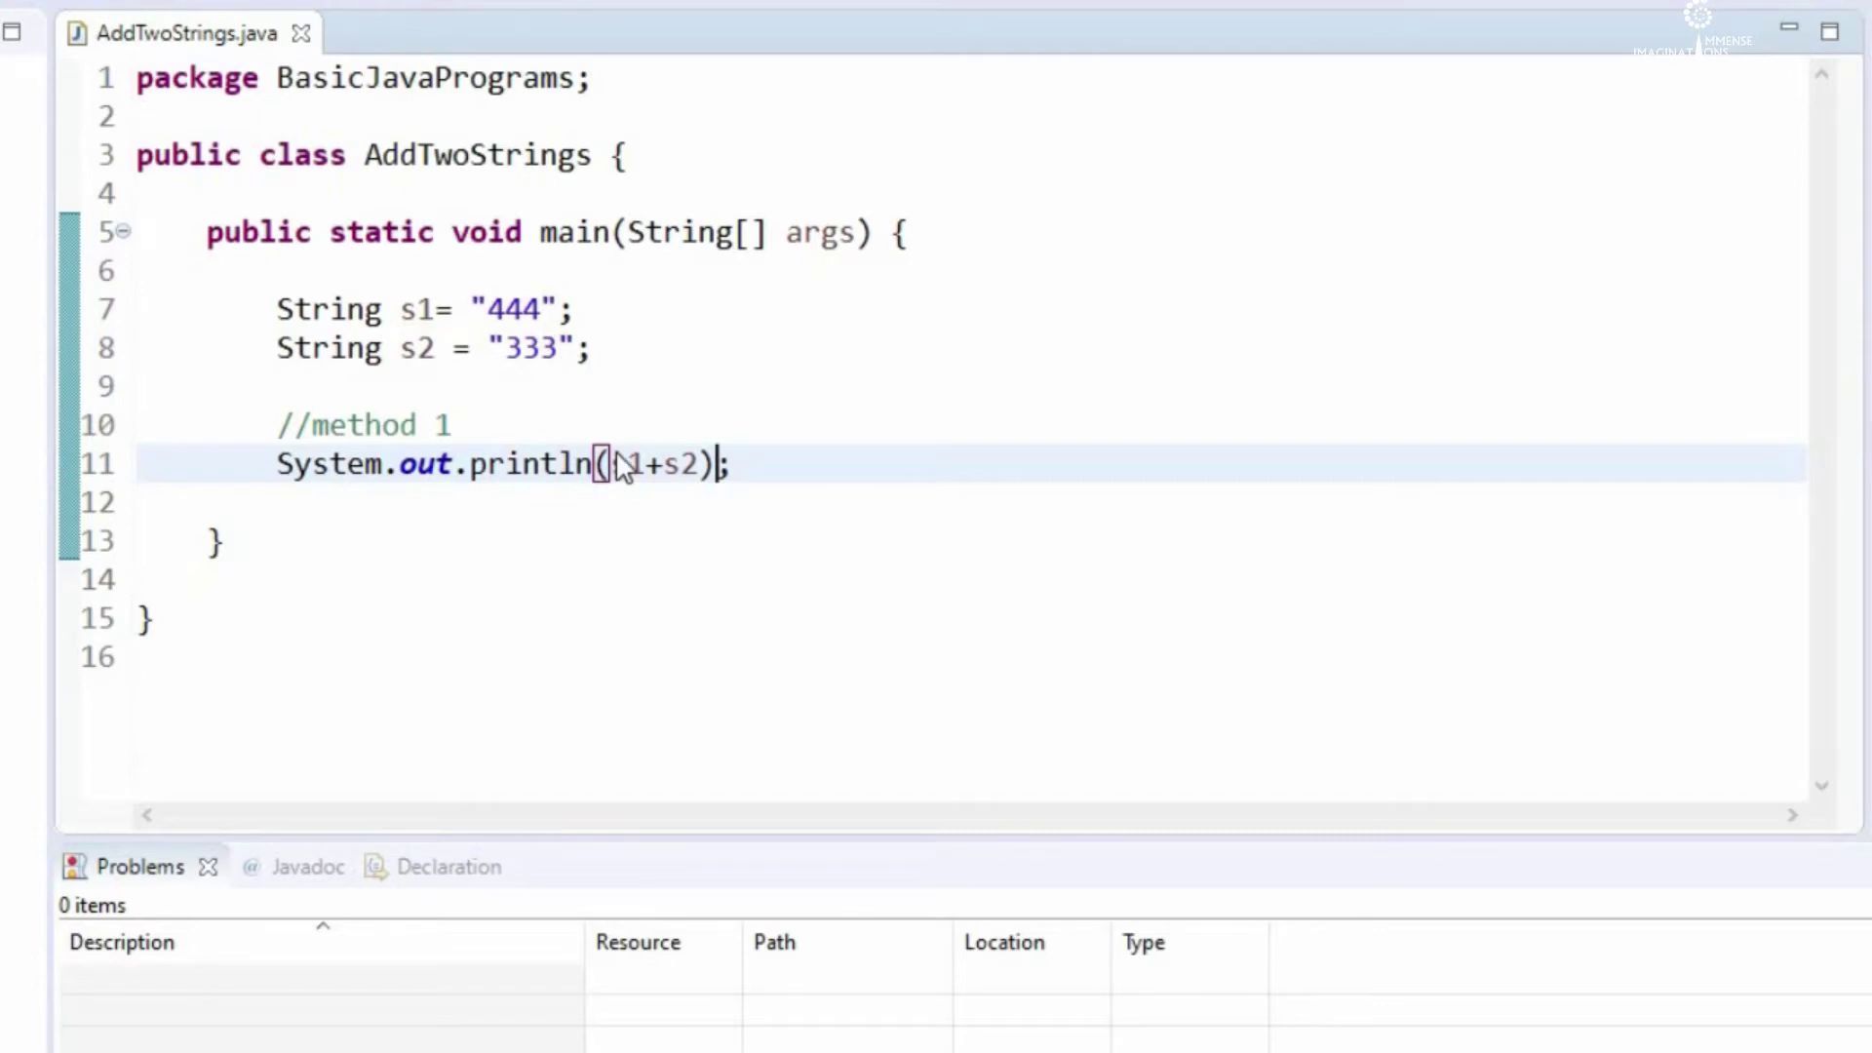
right_click(615, 462)
mouse_move(878, 1027)
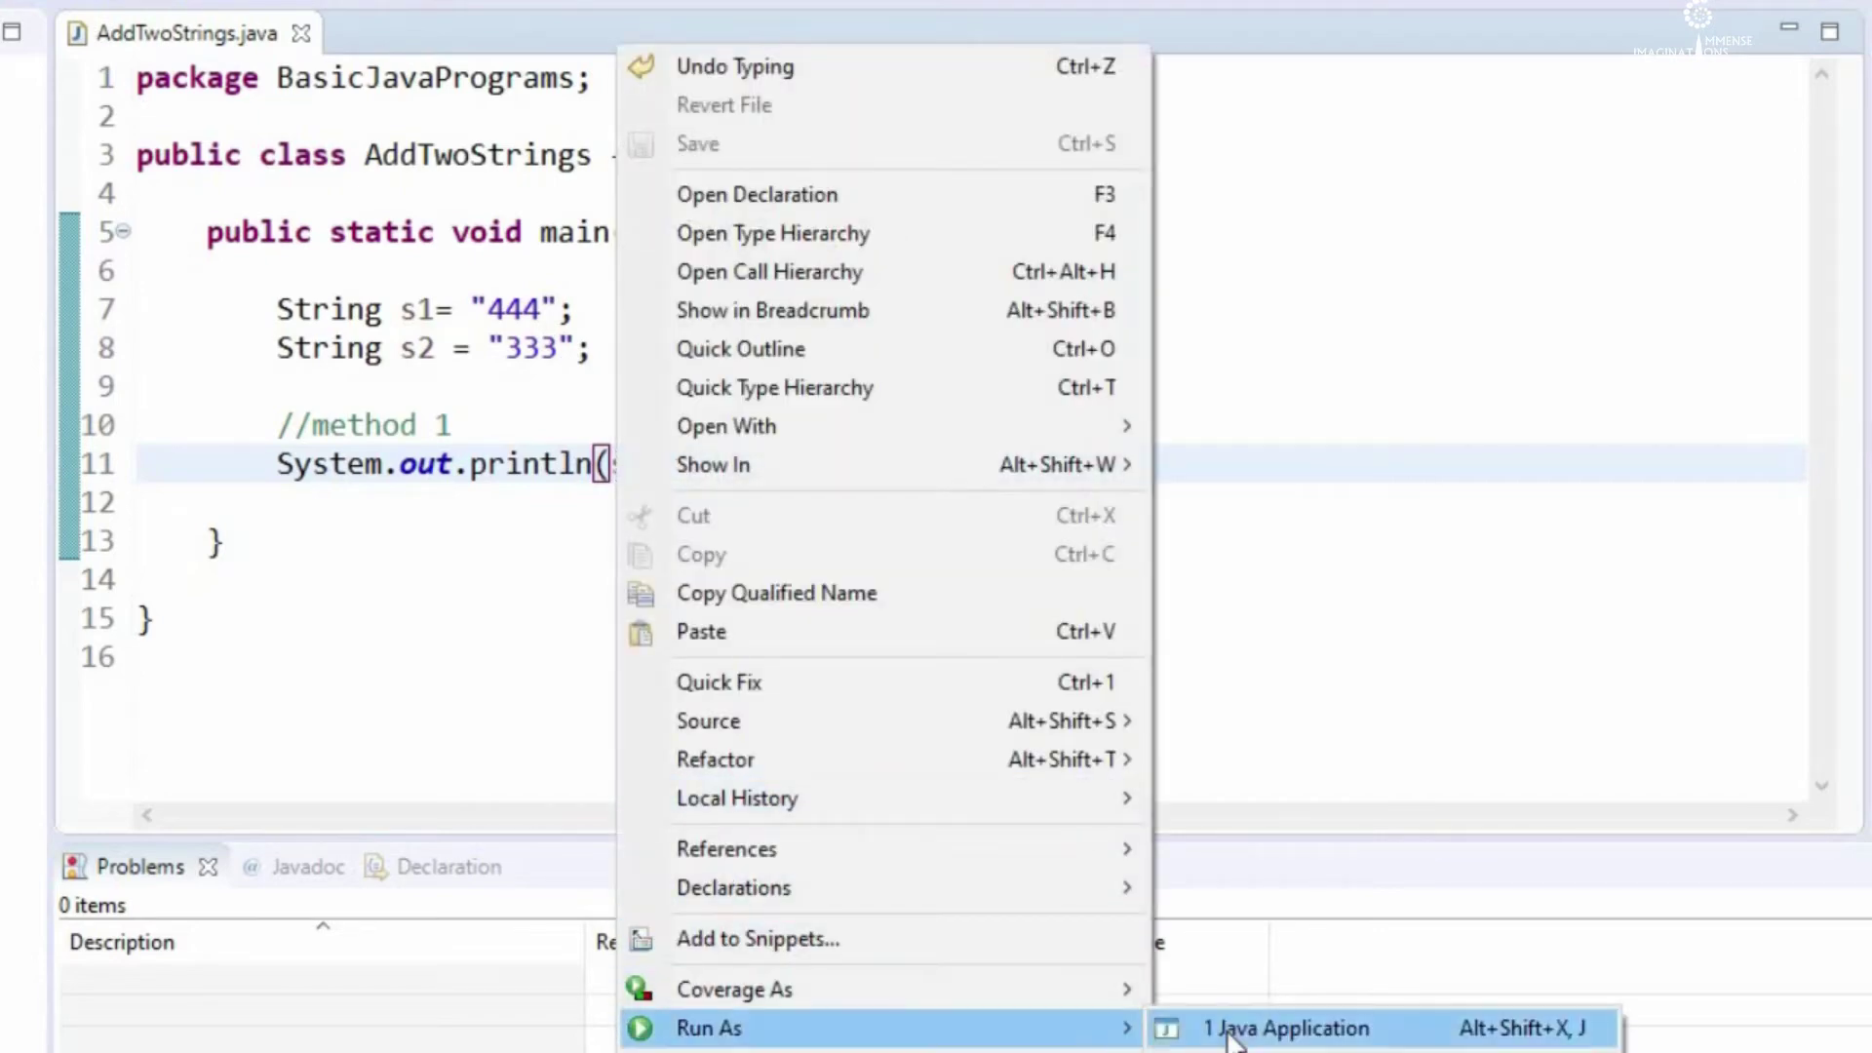
Run AddTwoStrings as a Java application so the console prints 444333
left_click(1236, 1031)
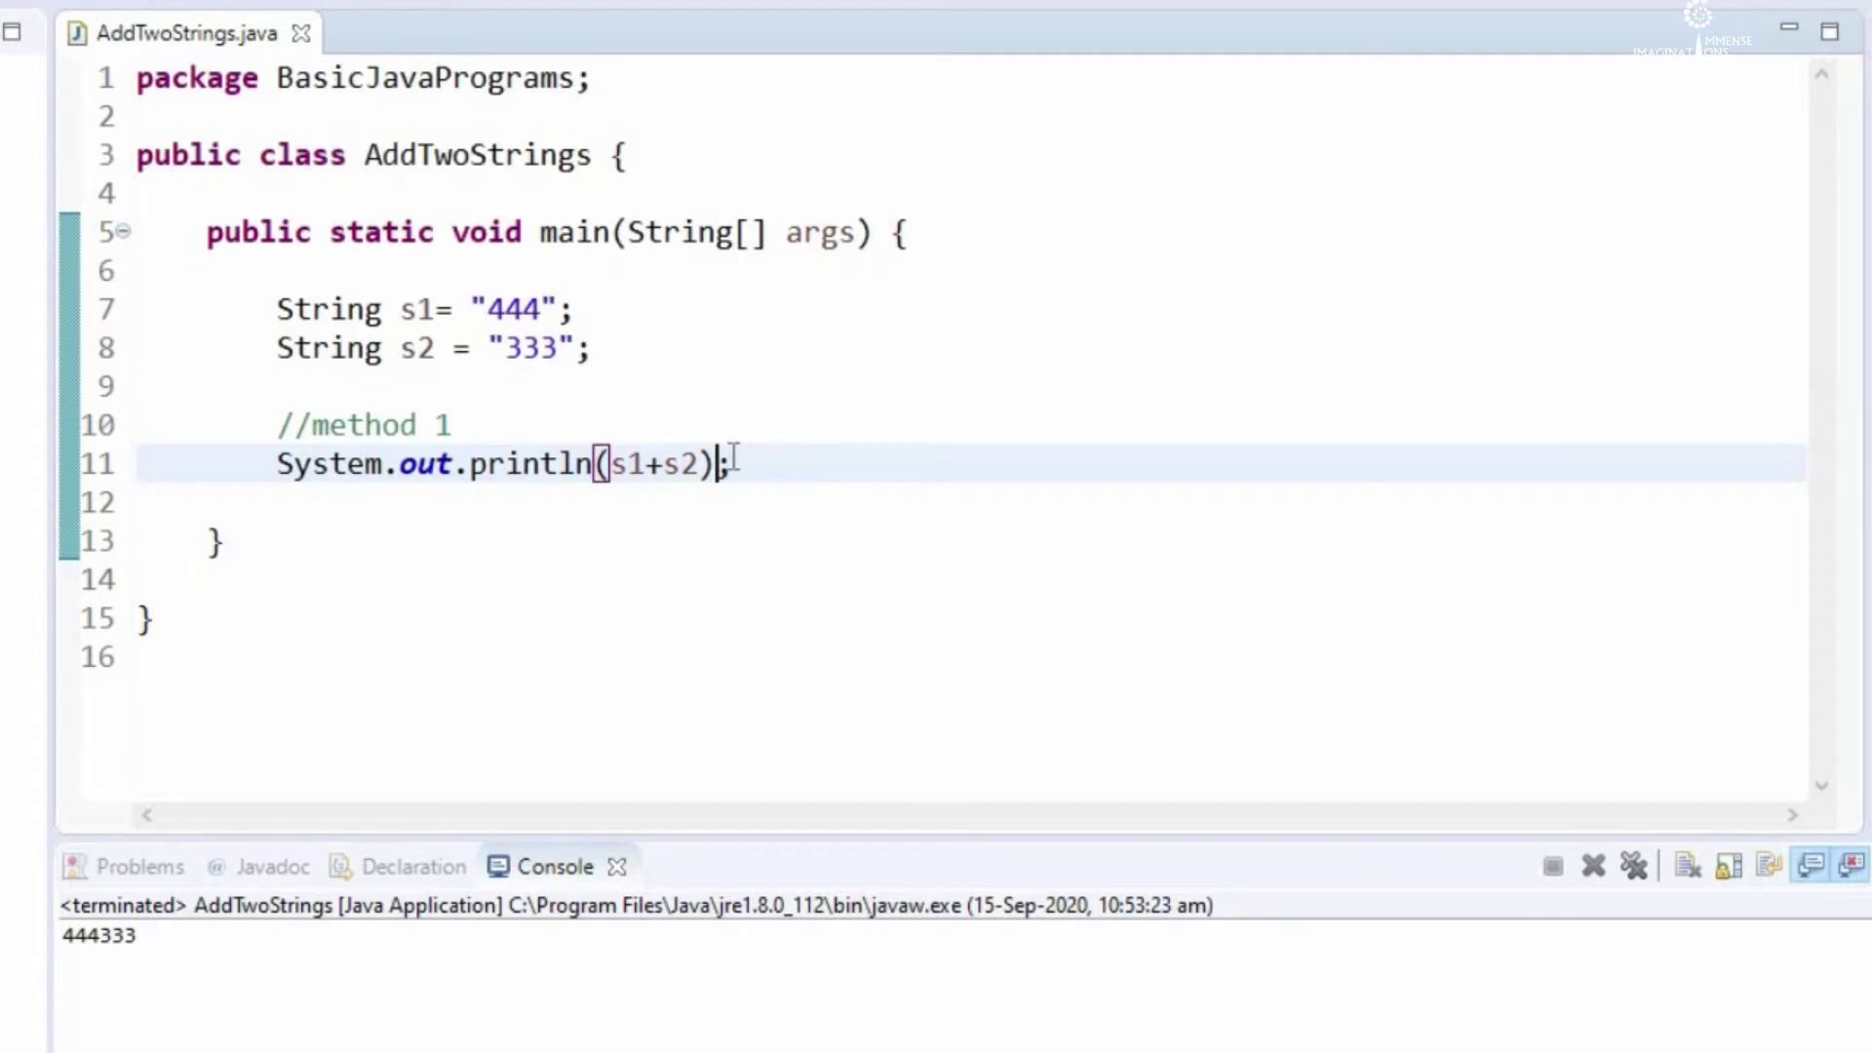
Change line 11 to print s1.concat(s2) and save the class
left_click_drag(701, 464, 646, 463)
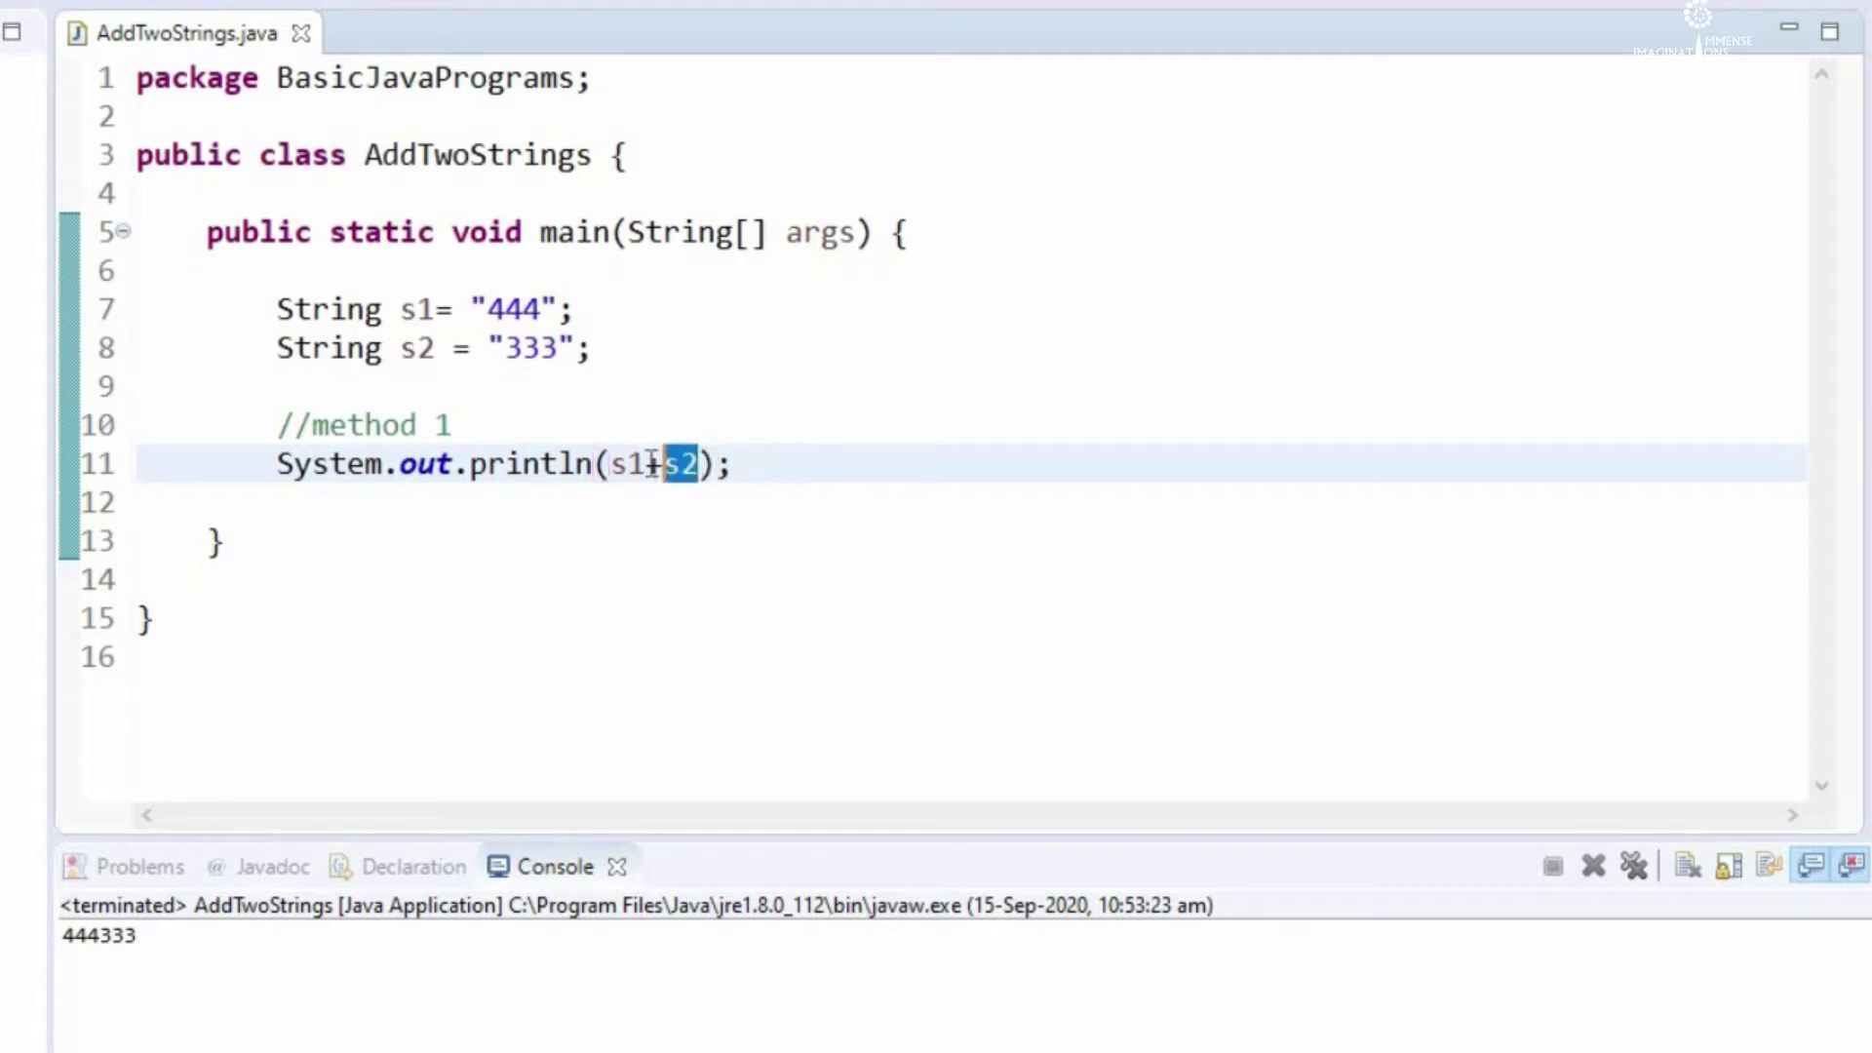
key("Delete")
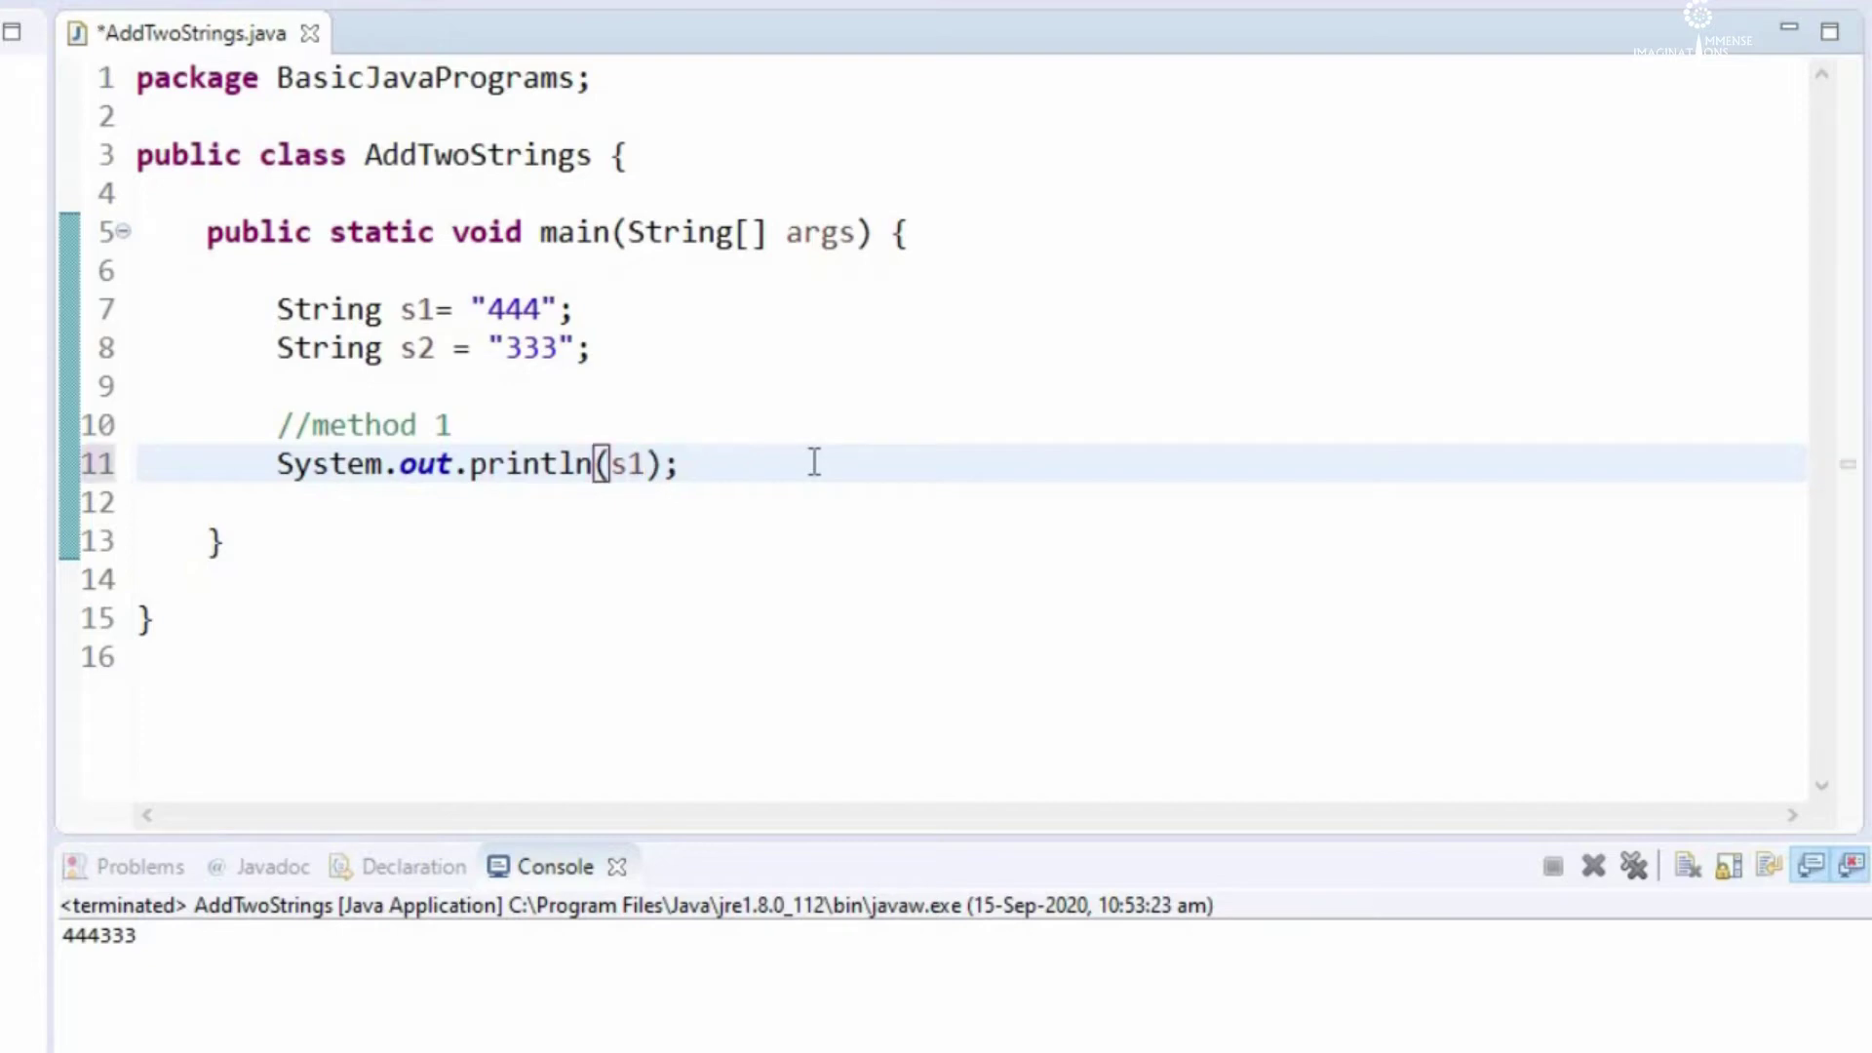
type(".co")
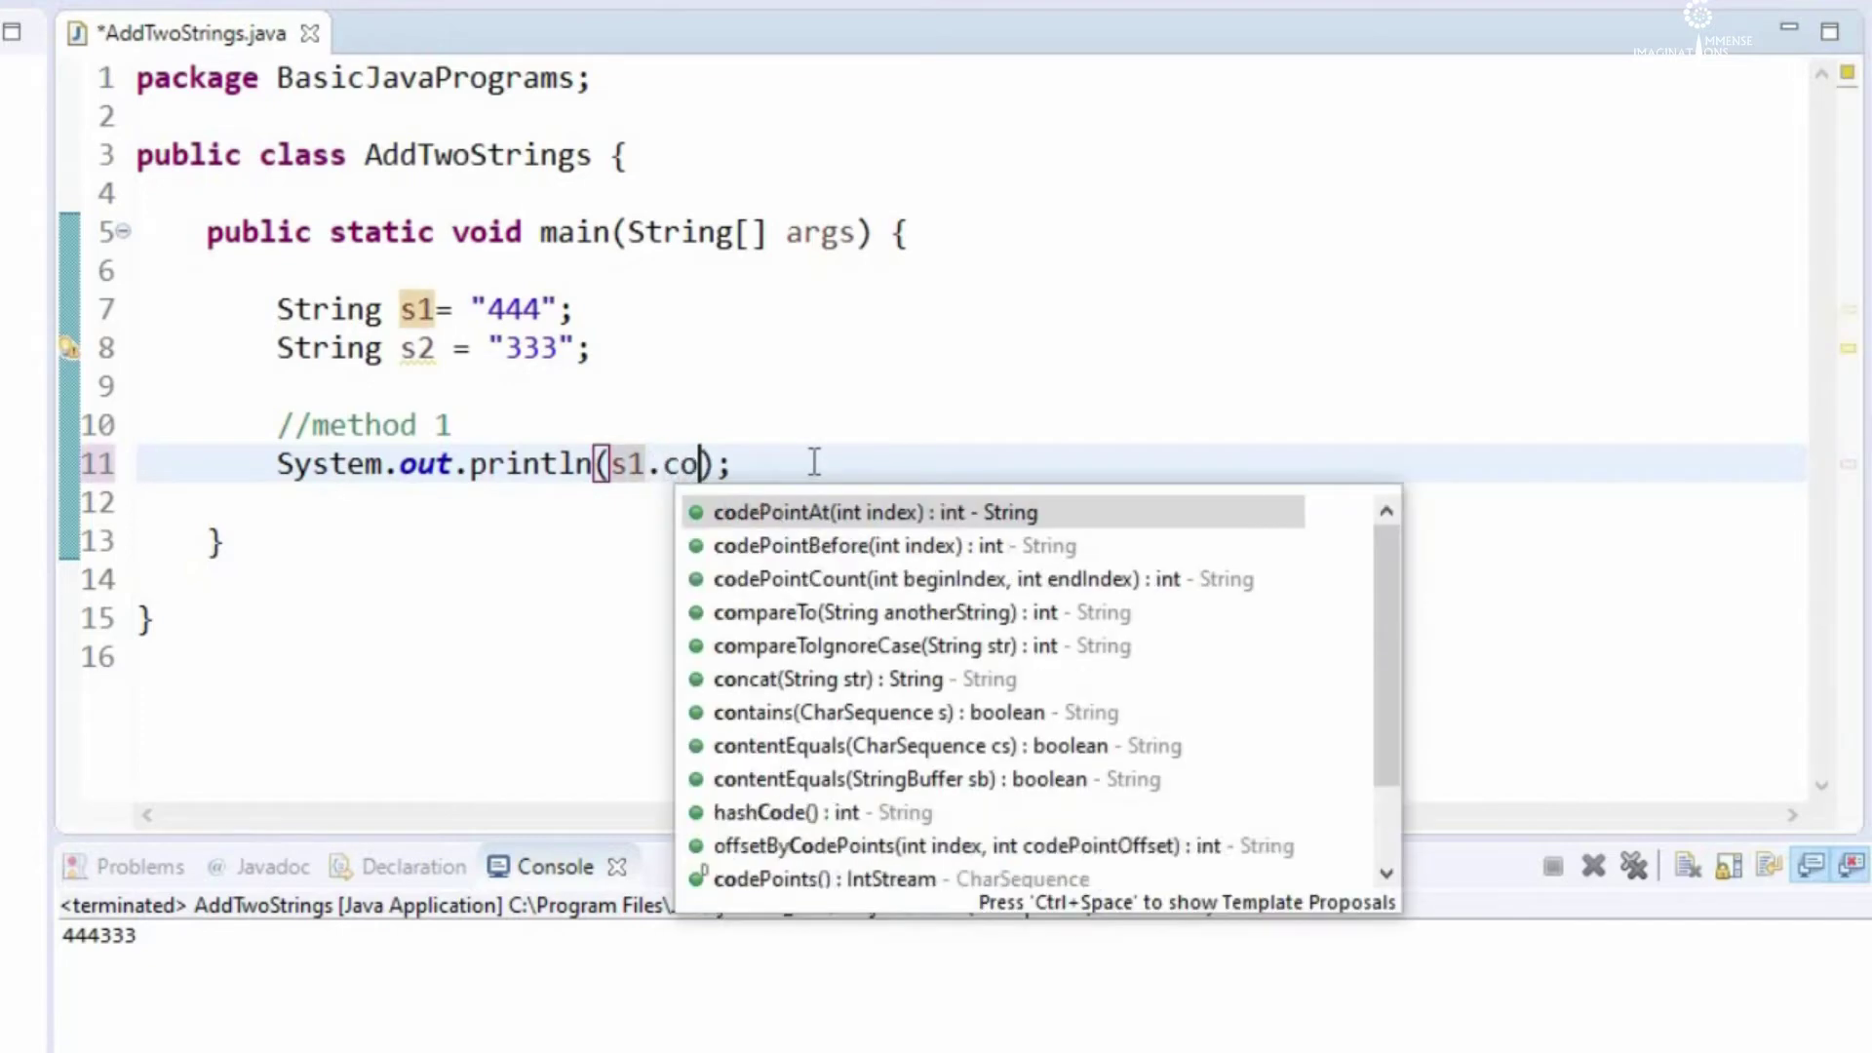
type("n")
key("Return")
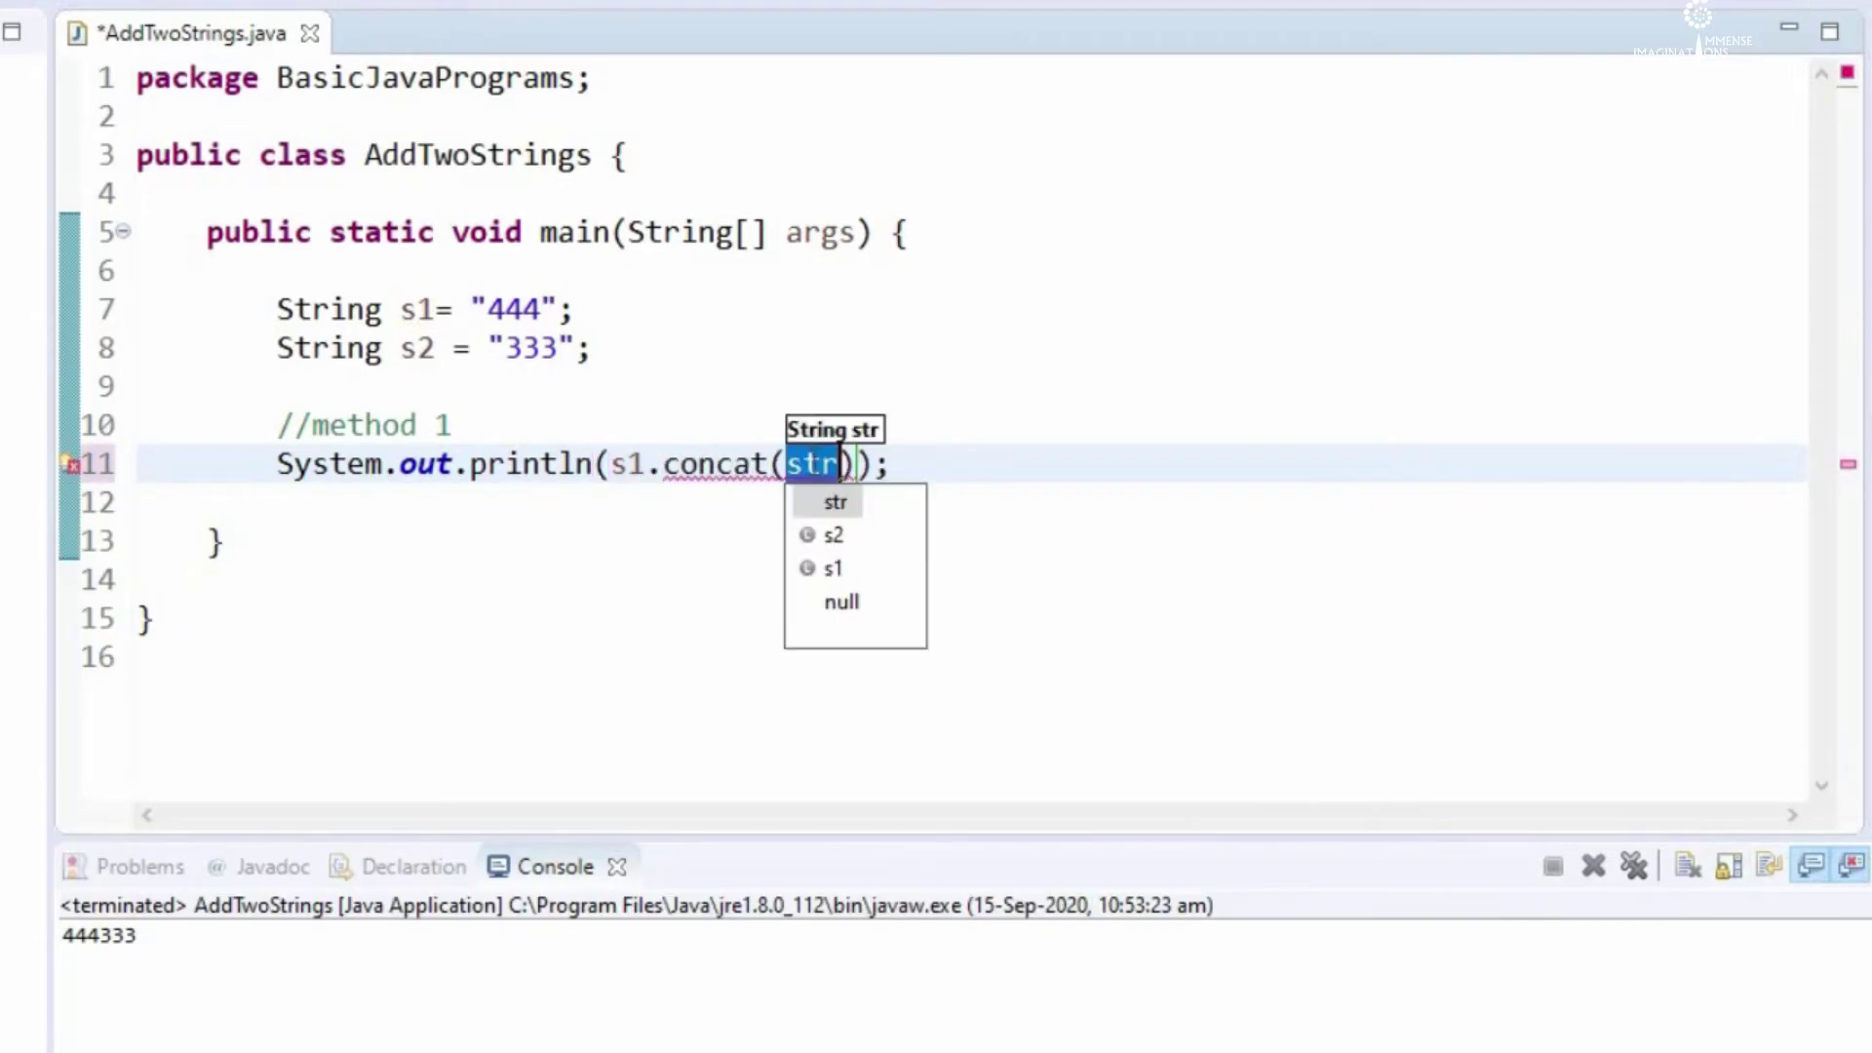
key("Down")
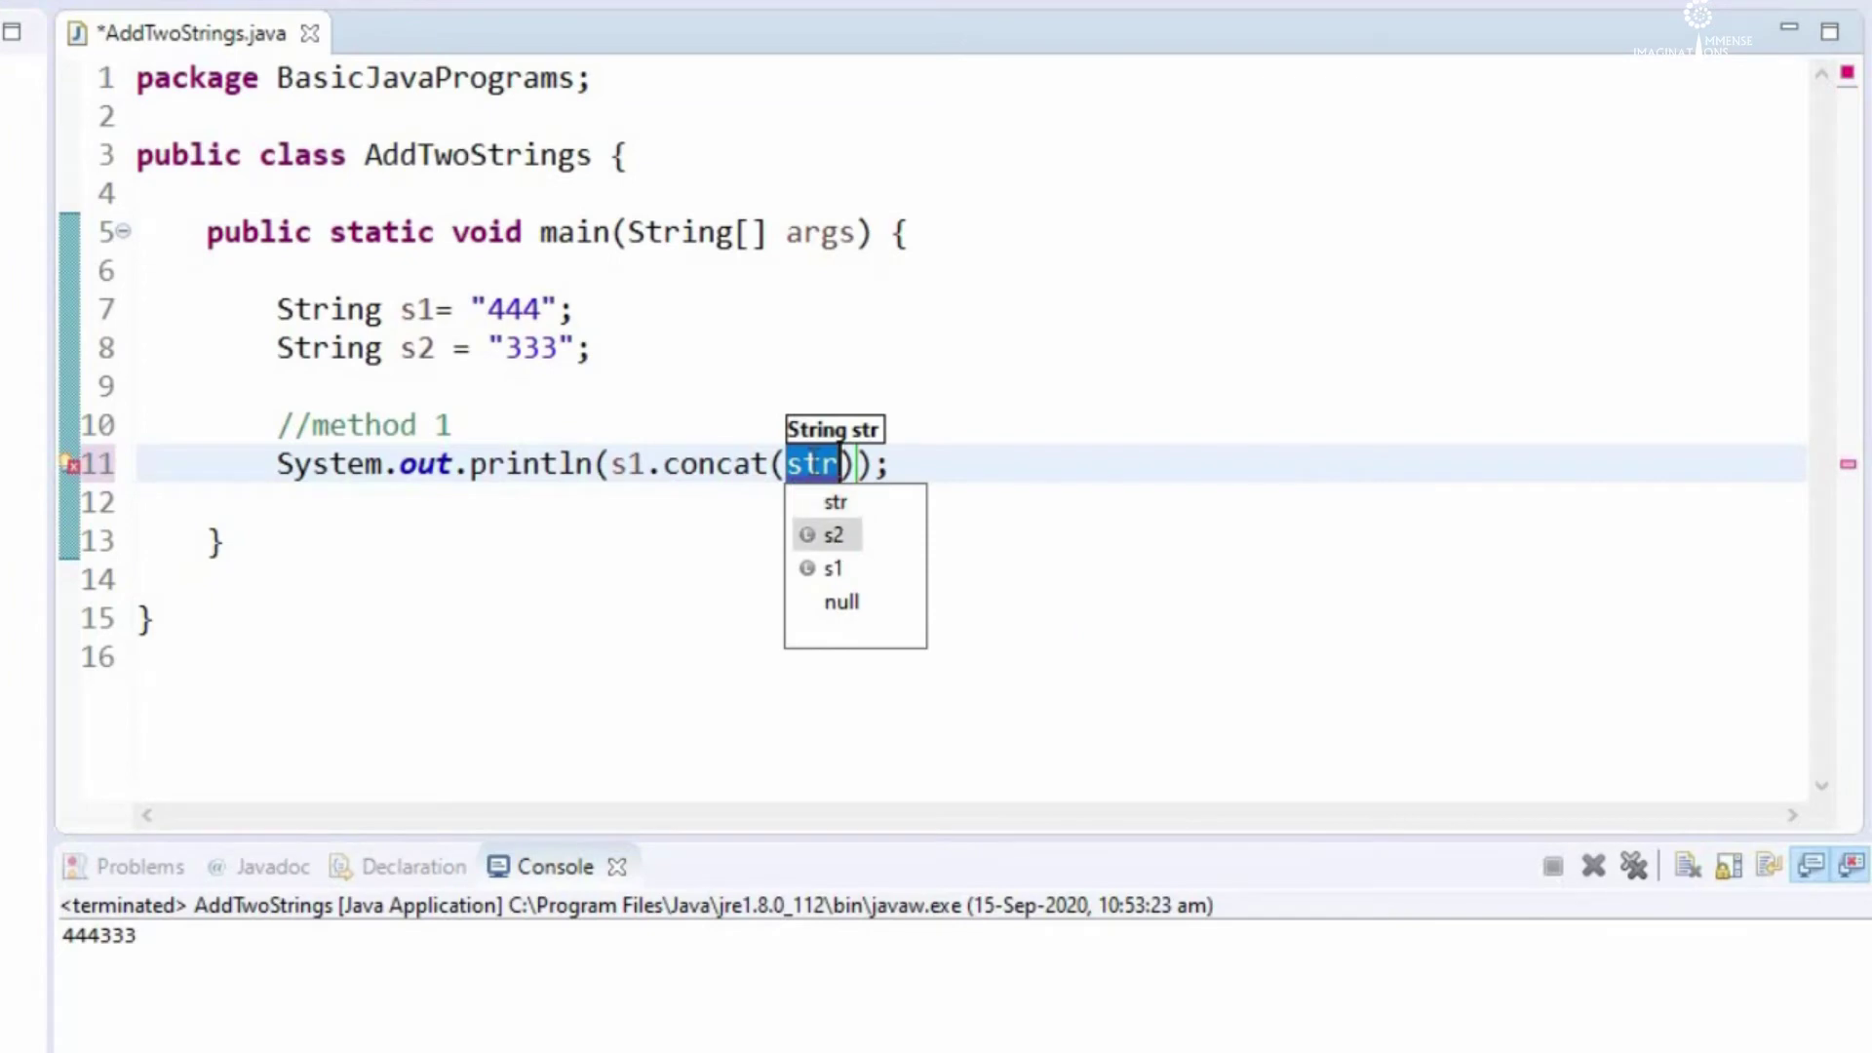
key("Return")
key("ctrl+s")
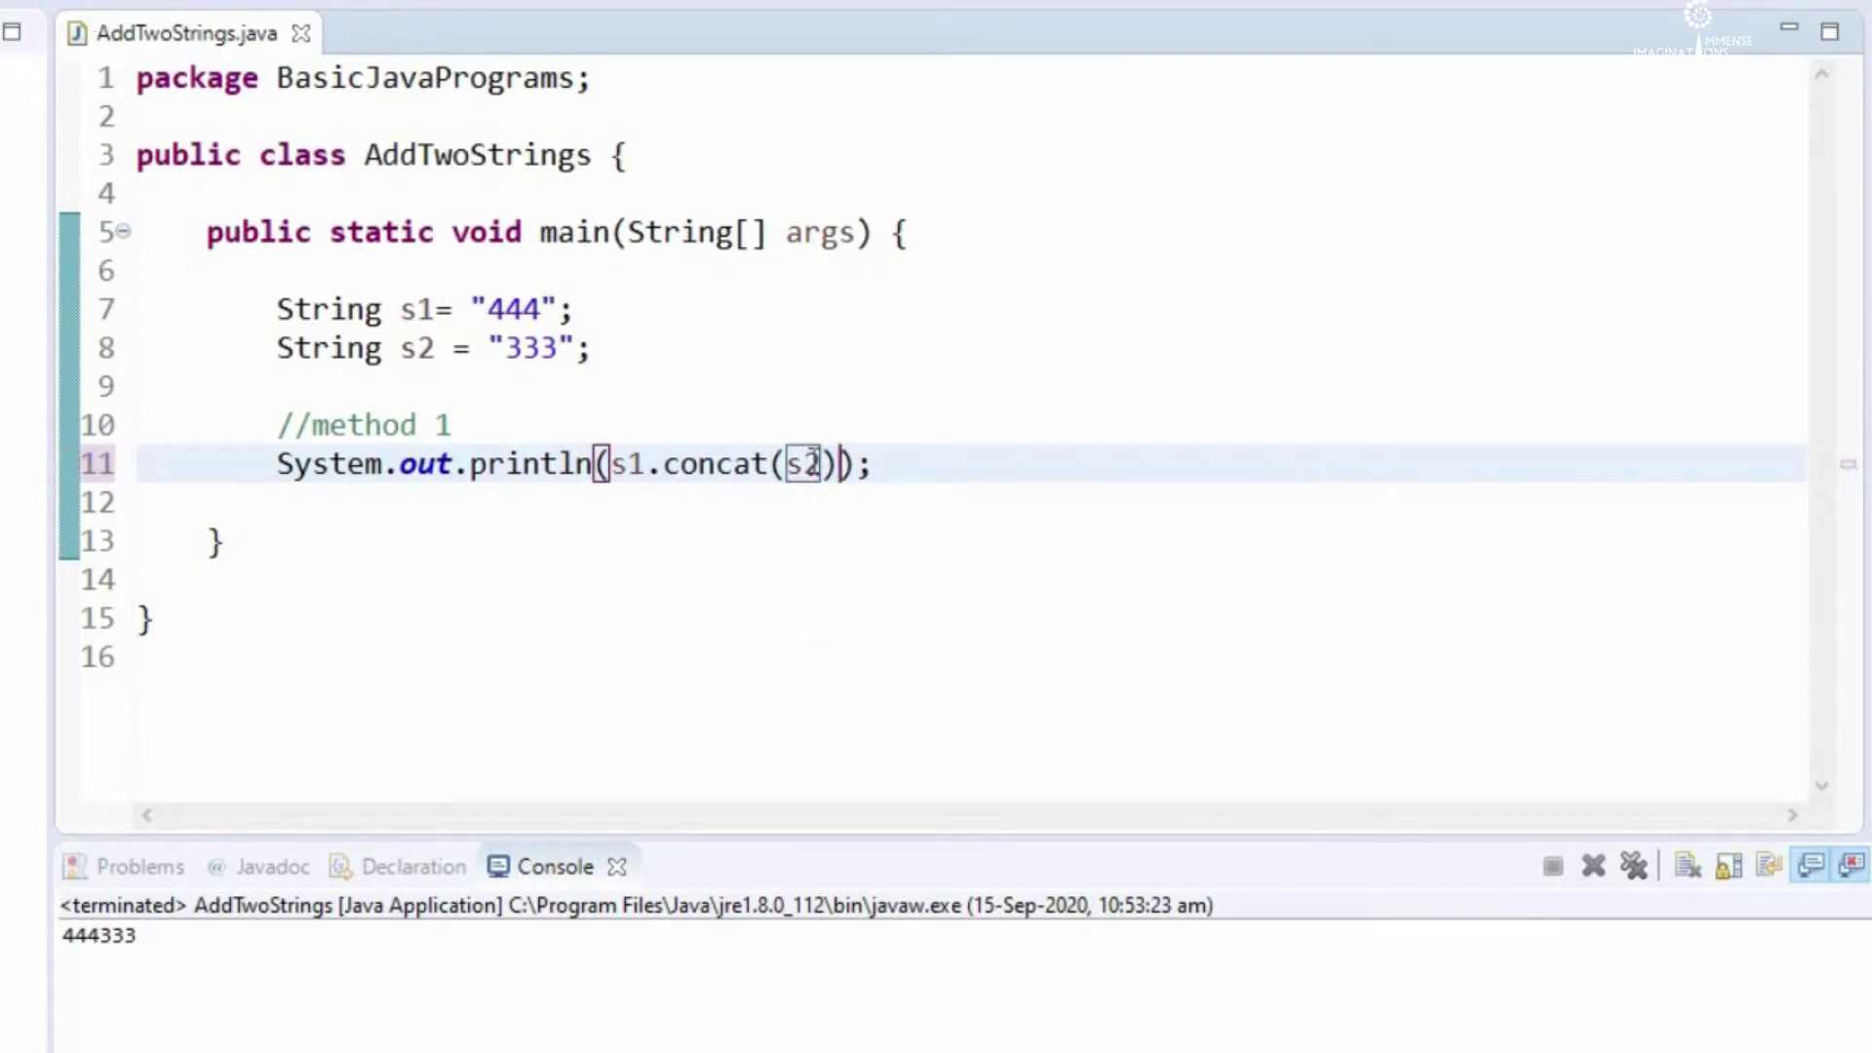
Rerun the class printing 444333 and add blank lines for the next method
right_click(668, 432)
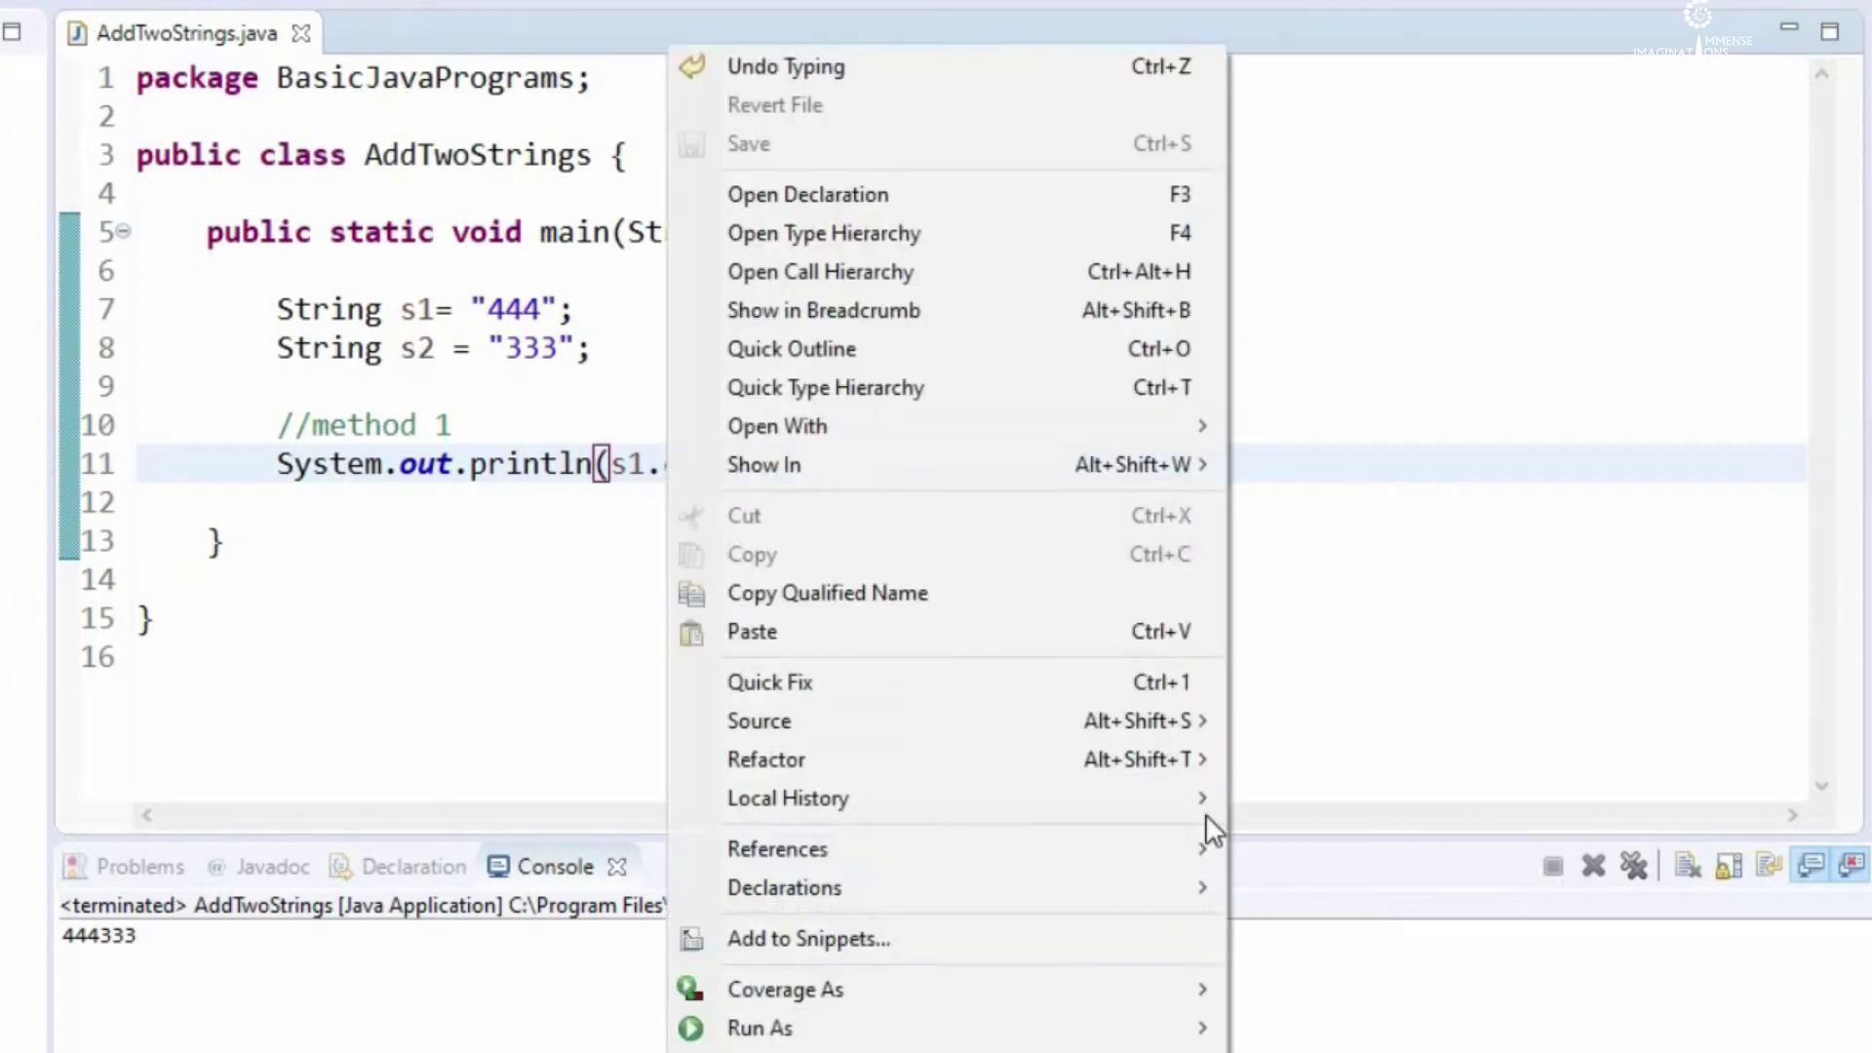
mouse_move(945, 1028)
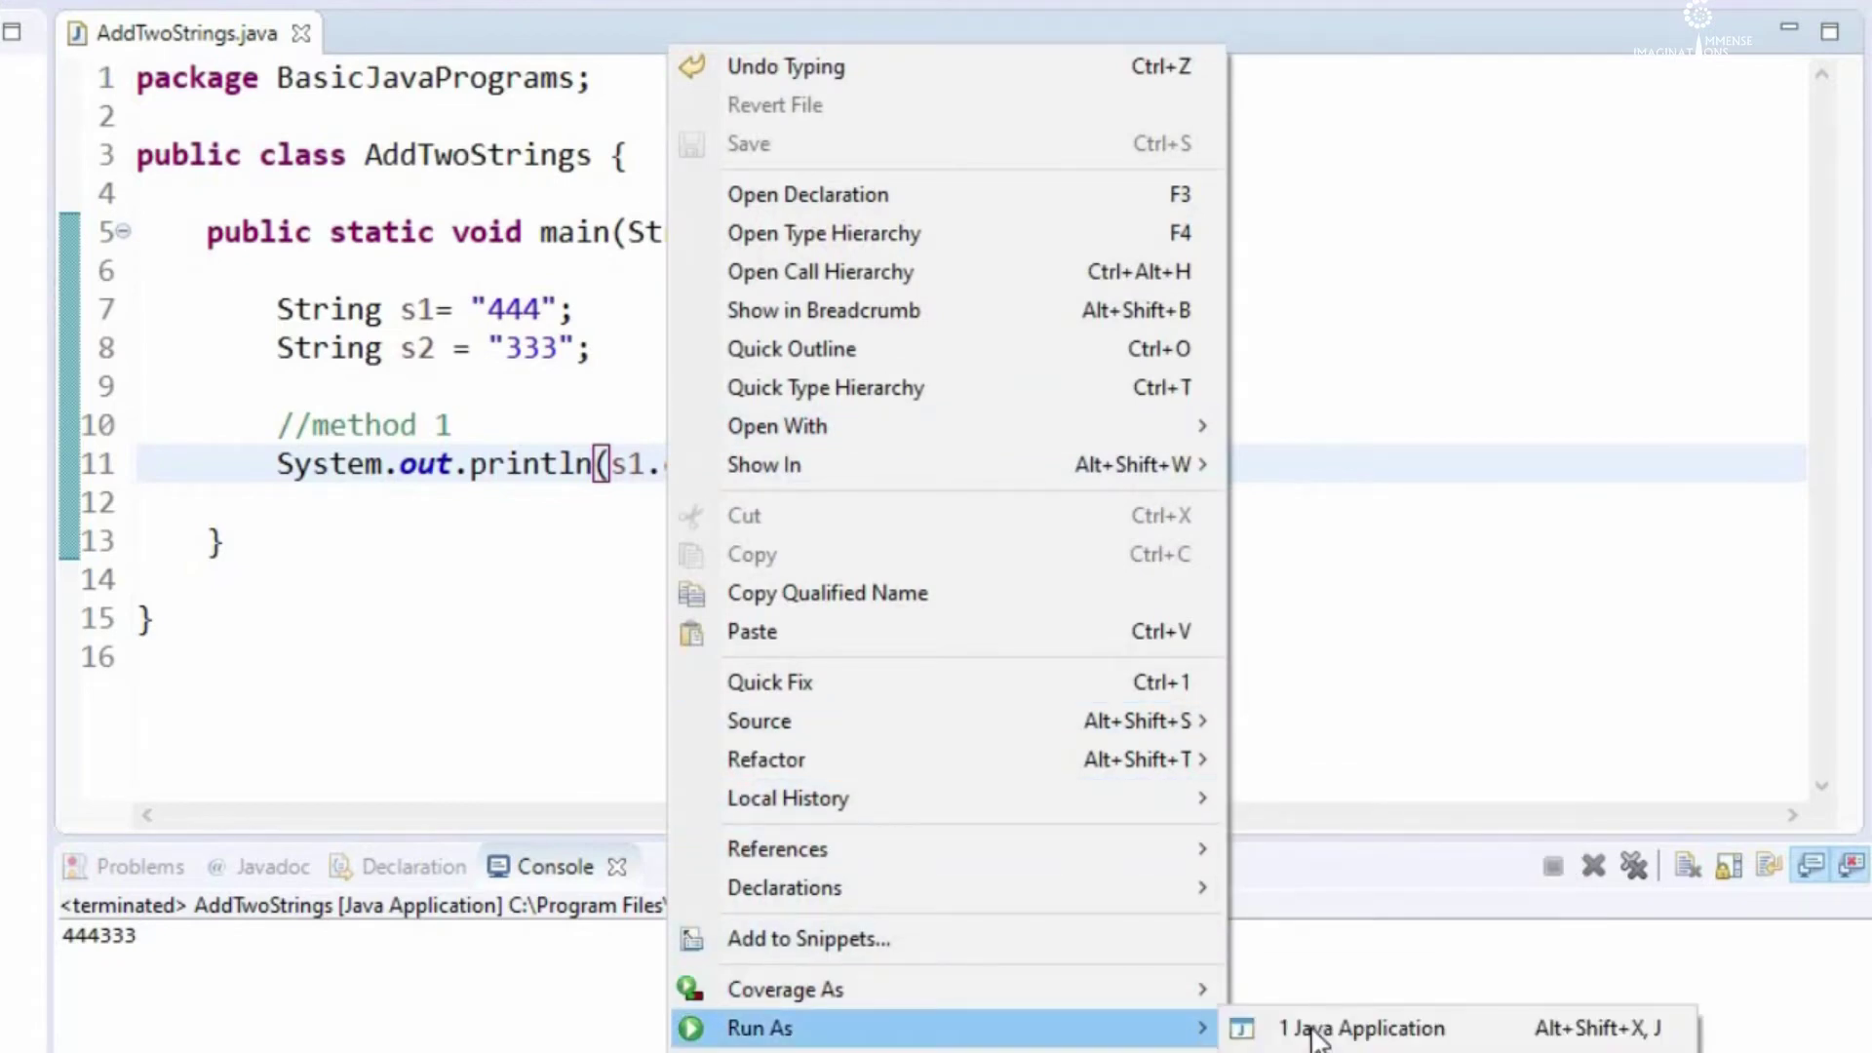
left_click(1321, 1028)
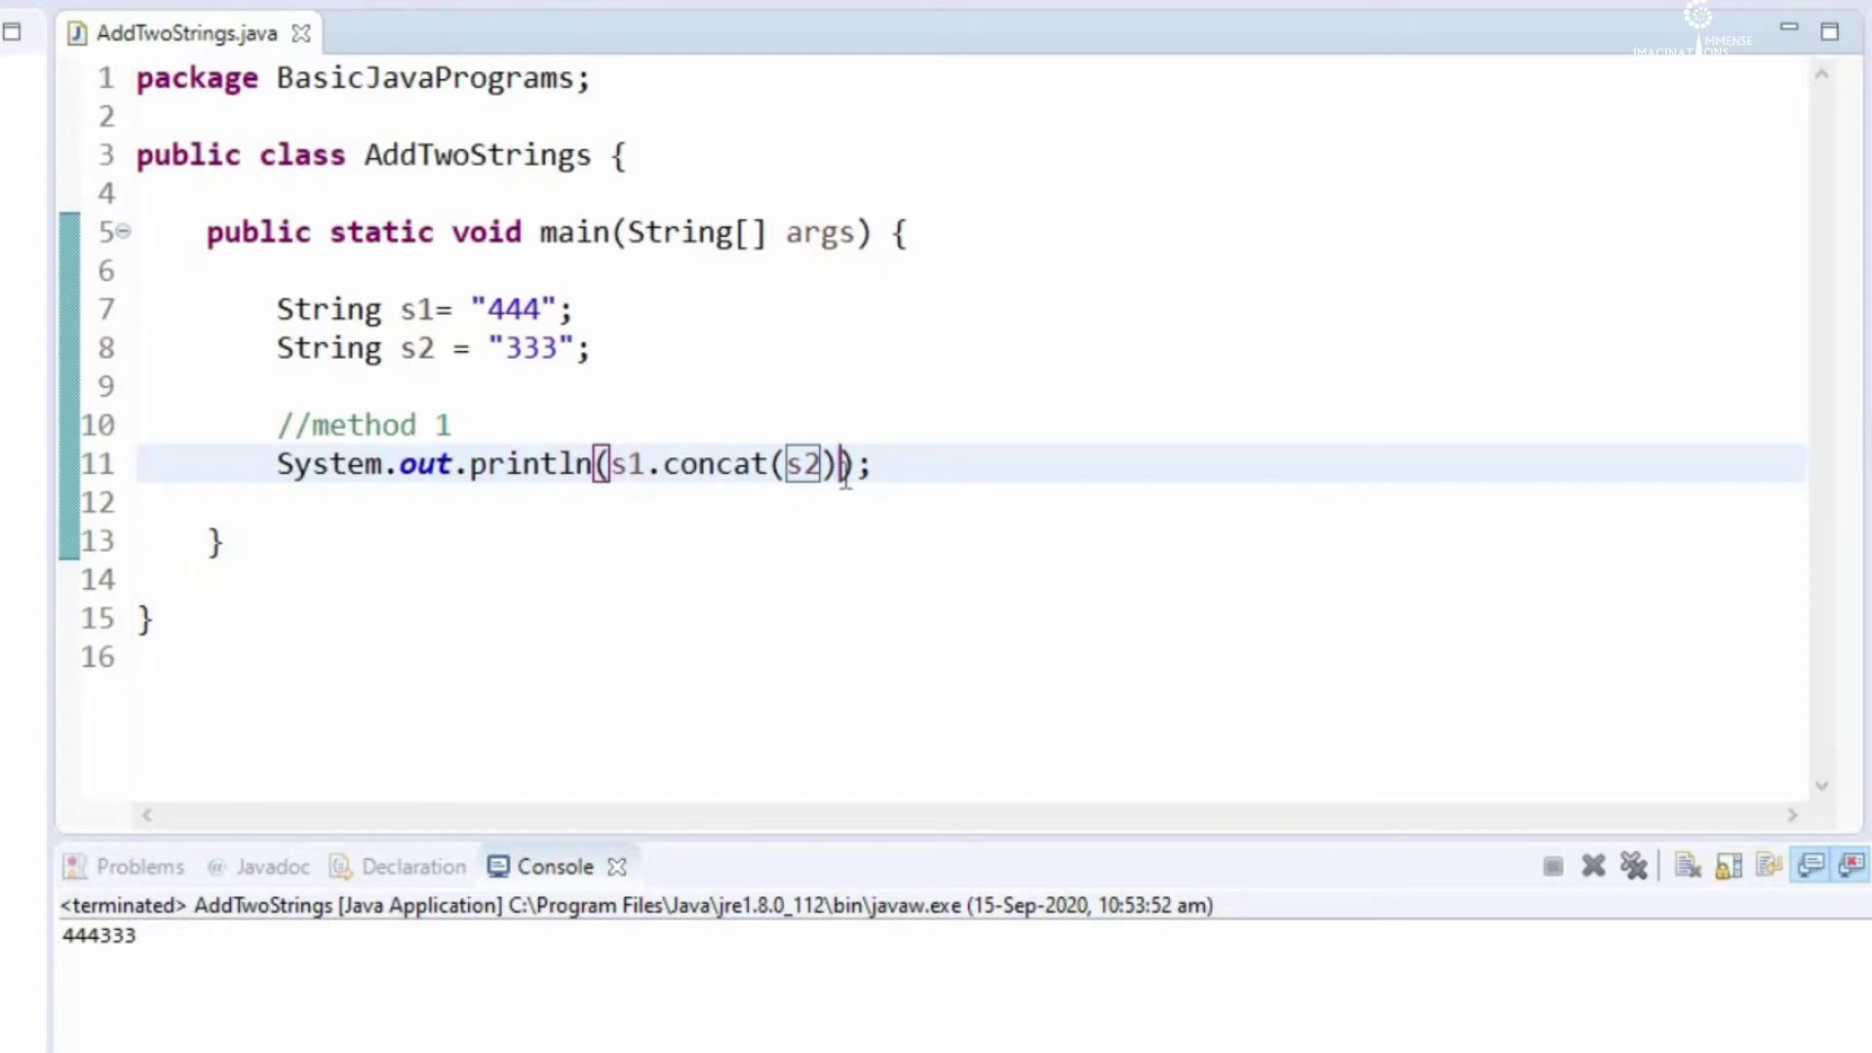
left_click(913, 466)
key("Return")
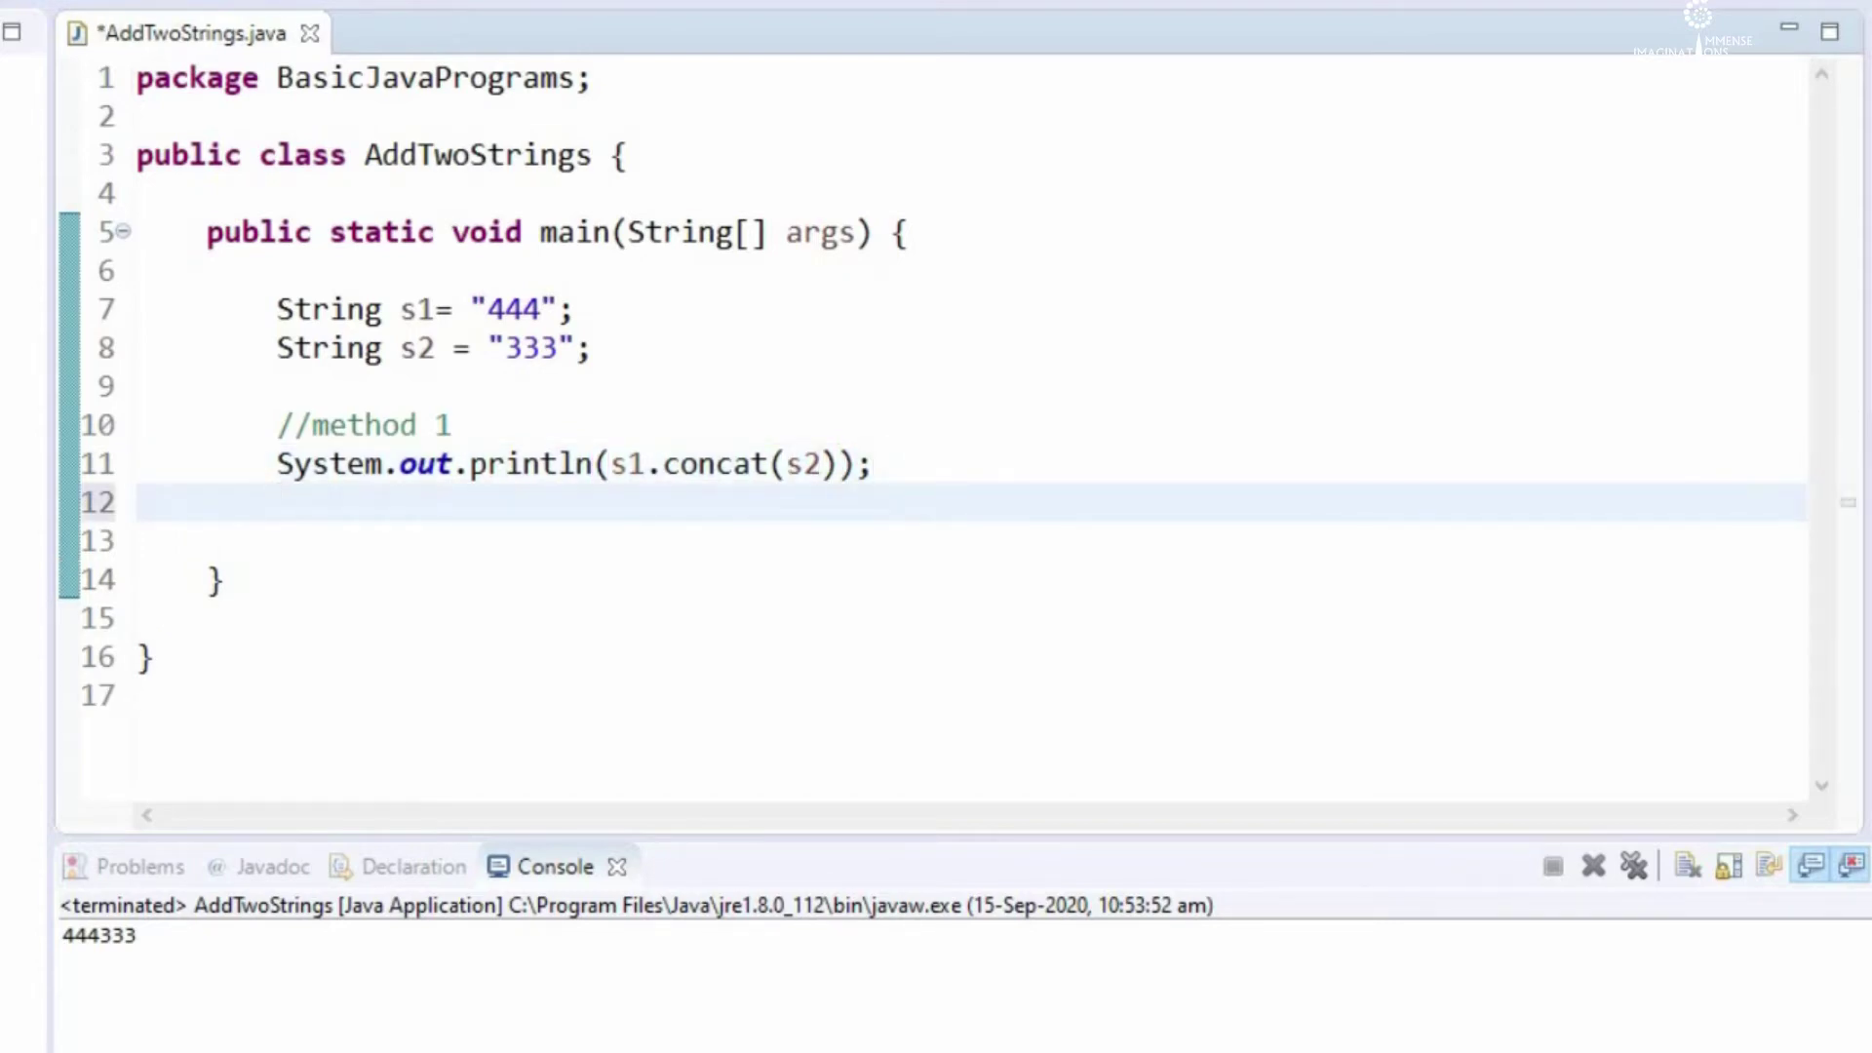
key("Return")
type("//")
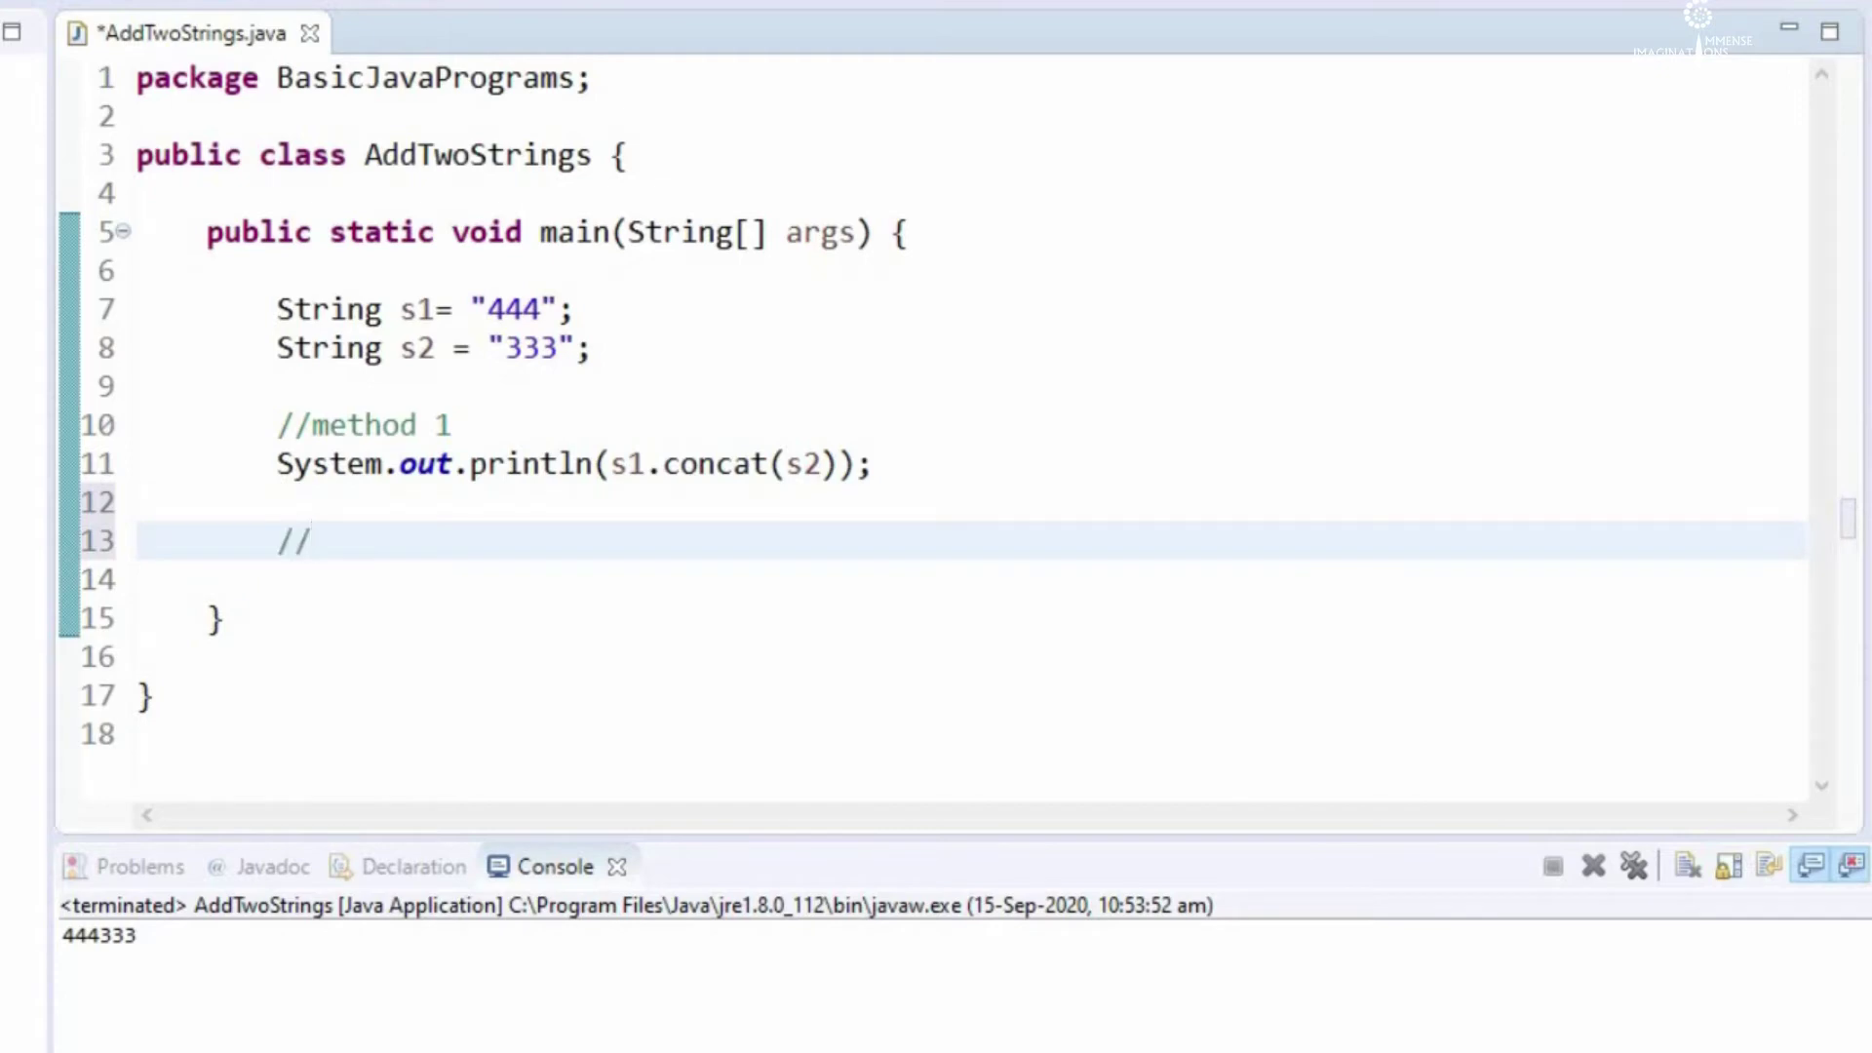
type("method ")
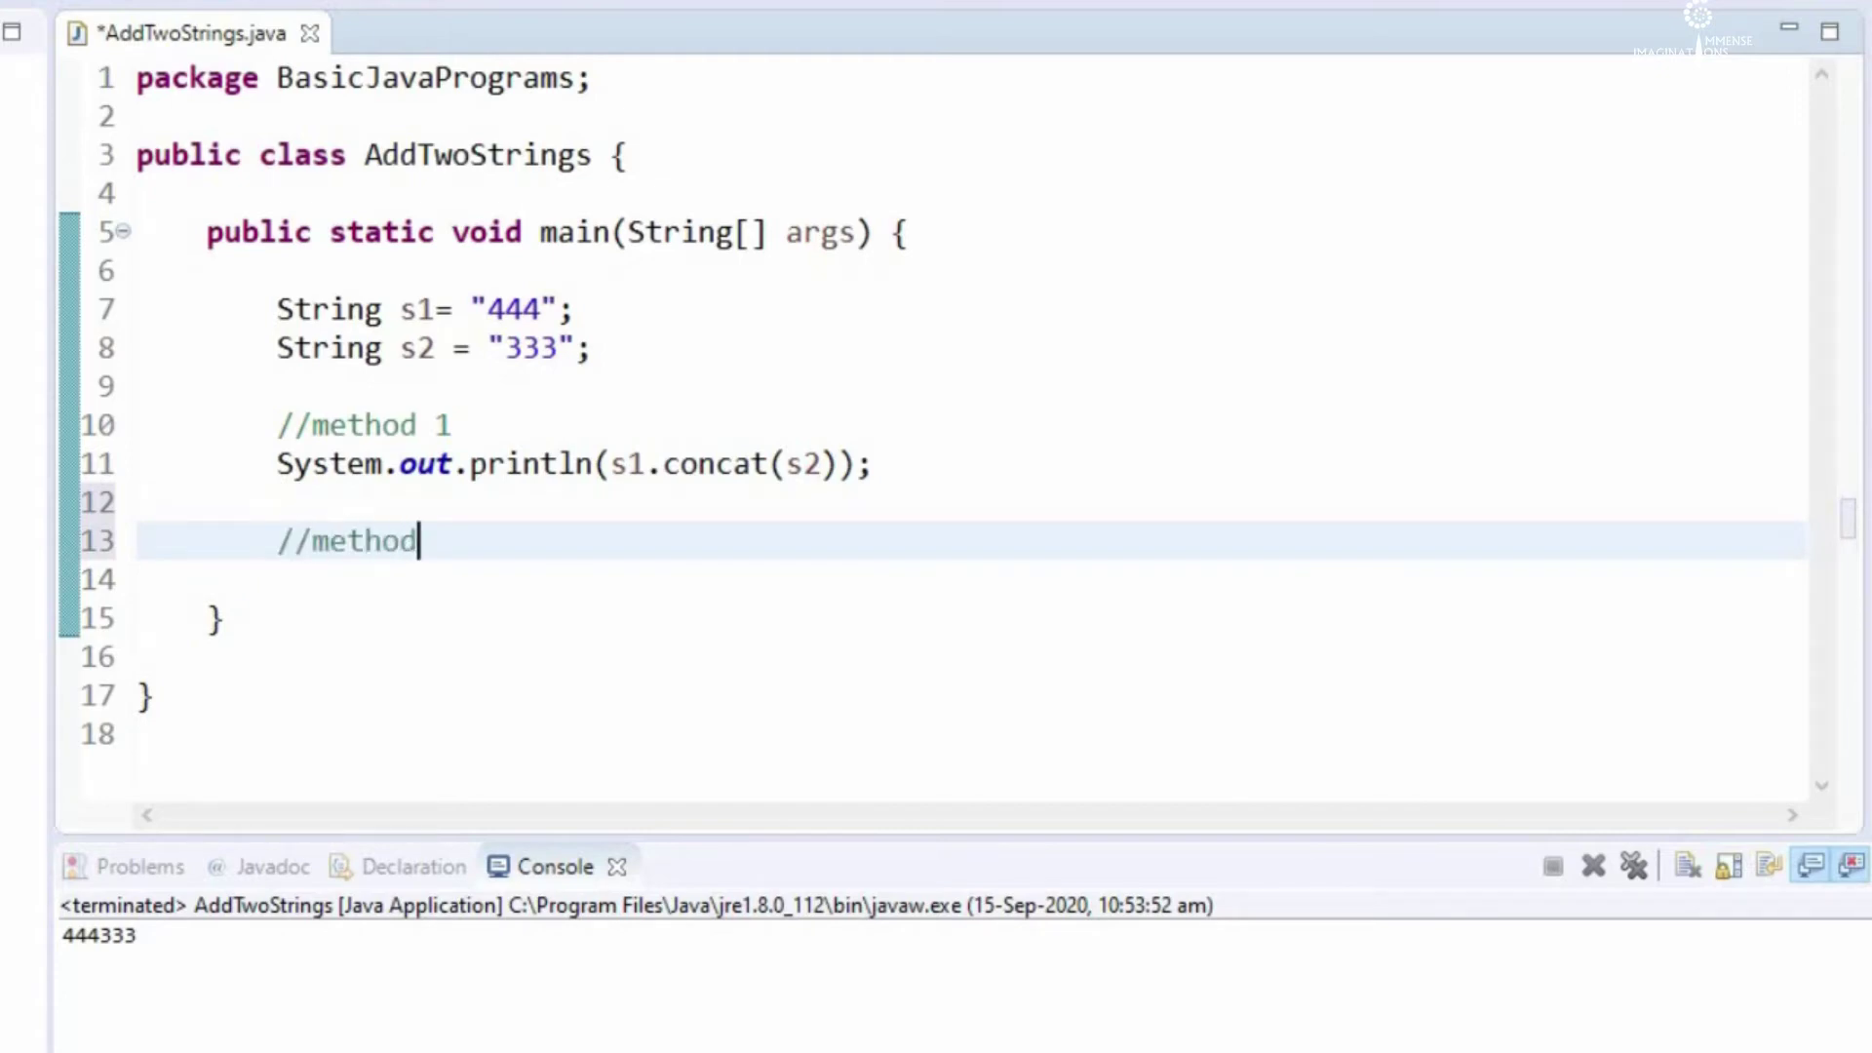
type("2:")
Under the method 2 comment, insert Integer.parseInt(s1) via content assist
key("Return")
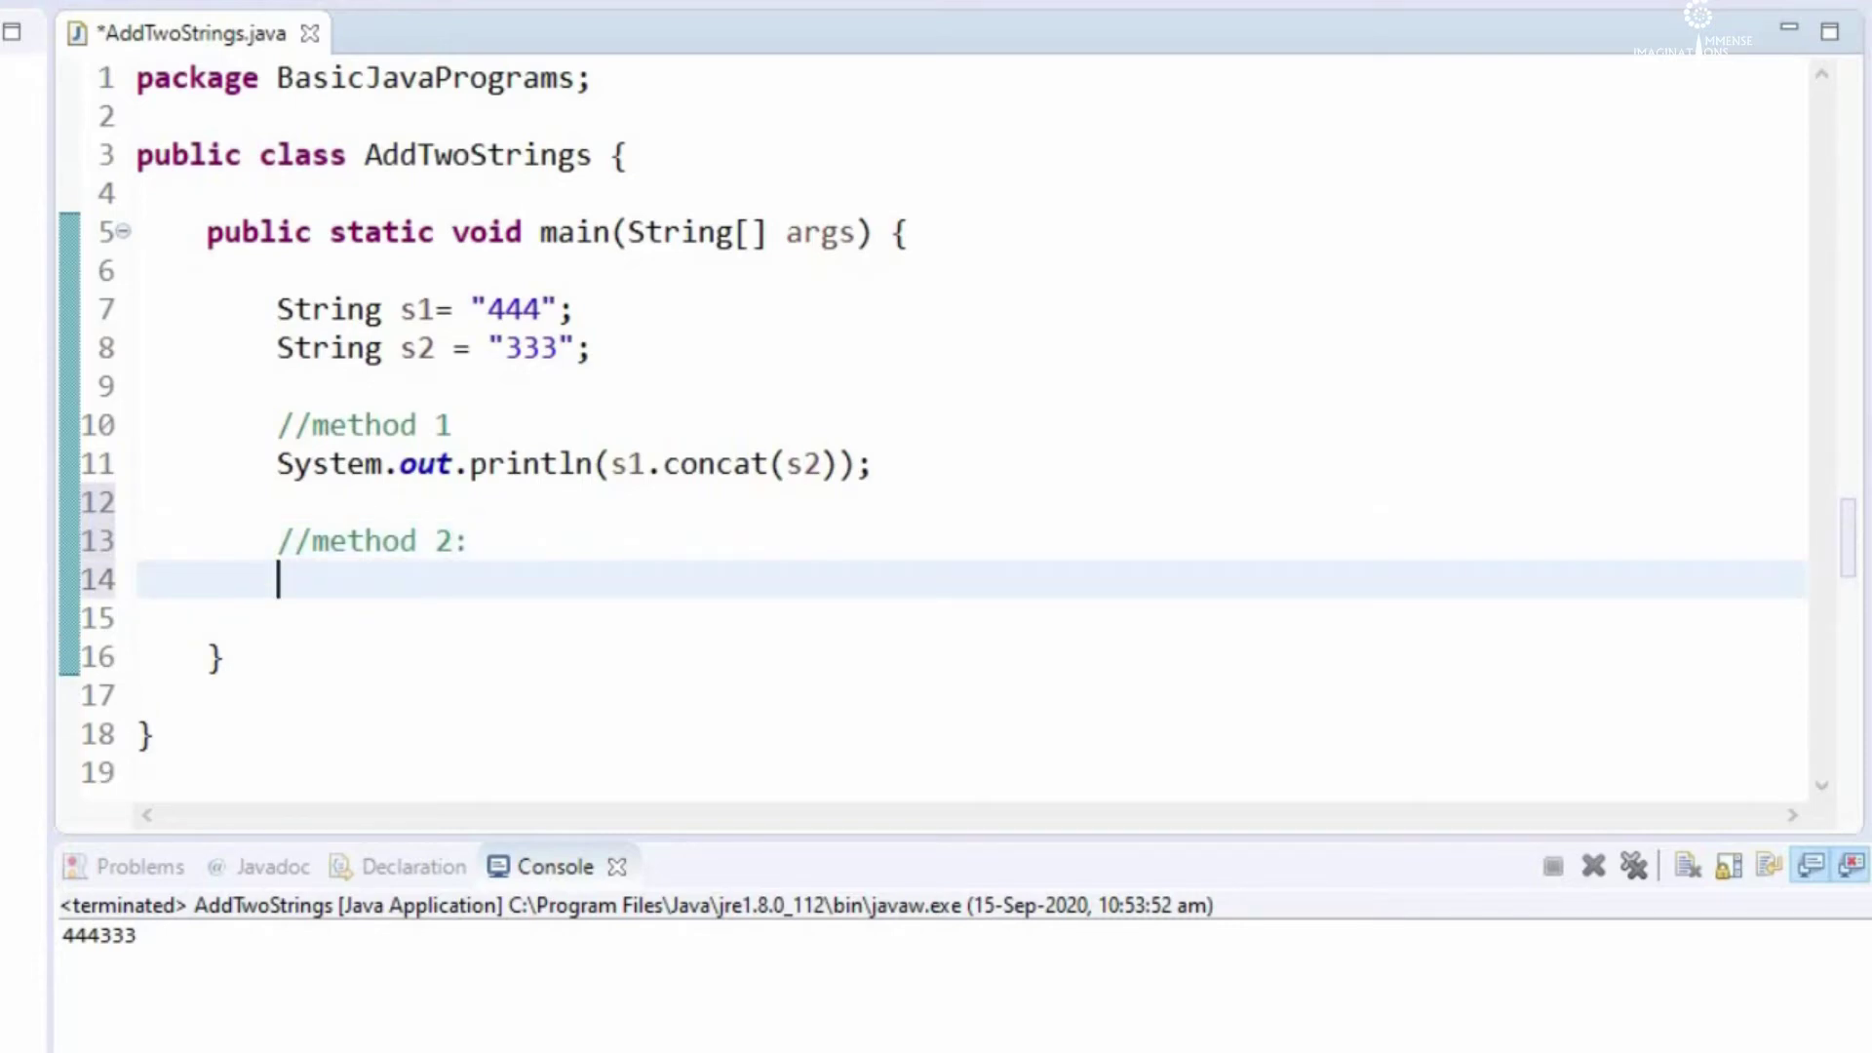
type("Int")
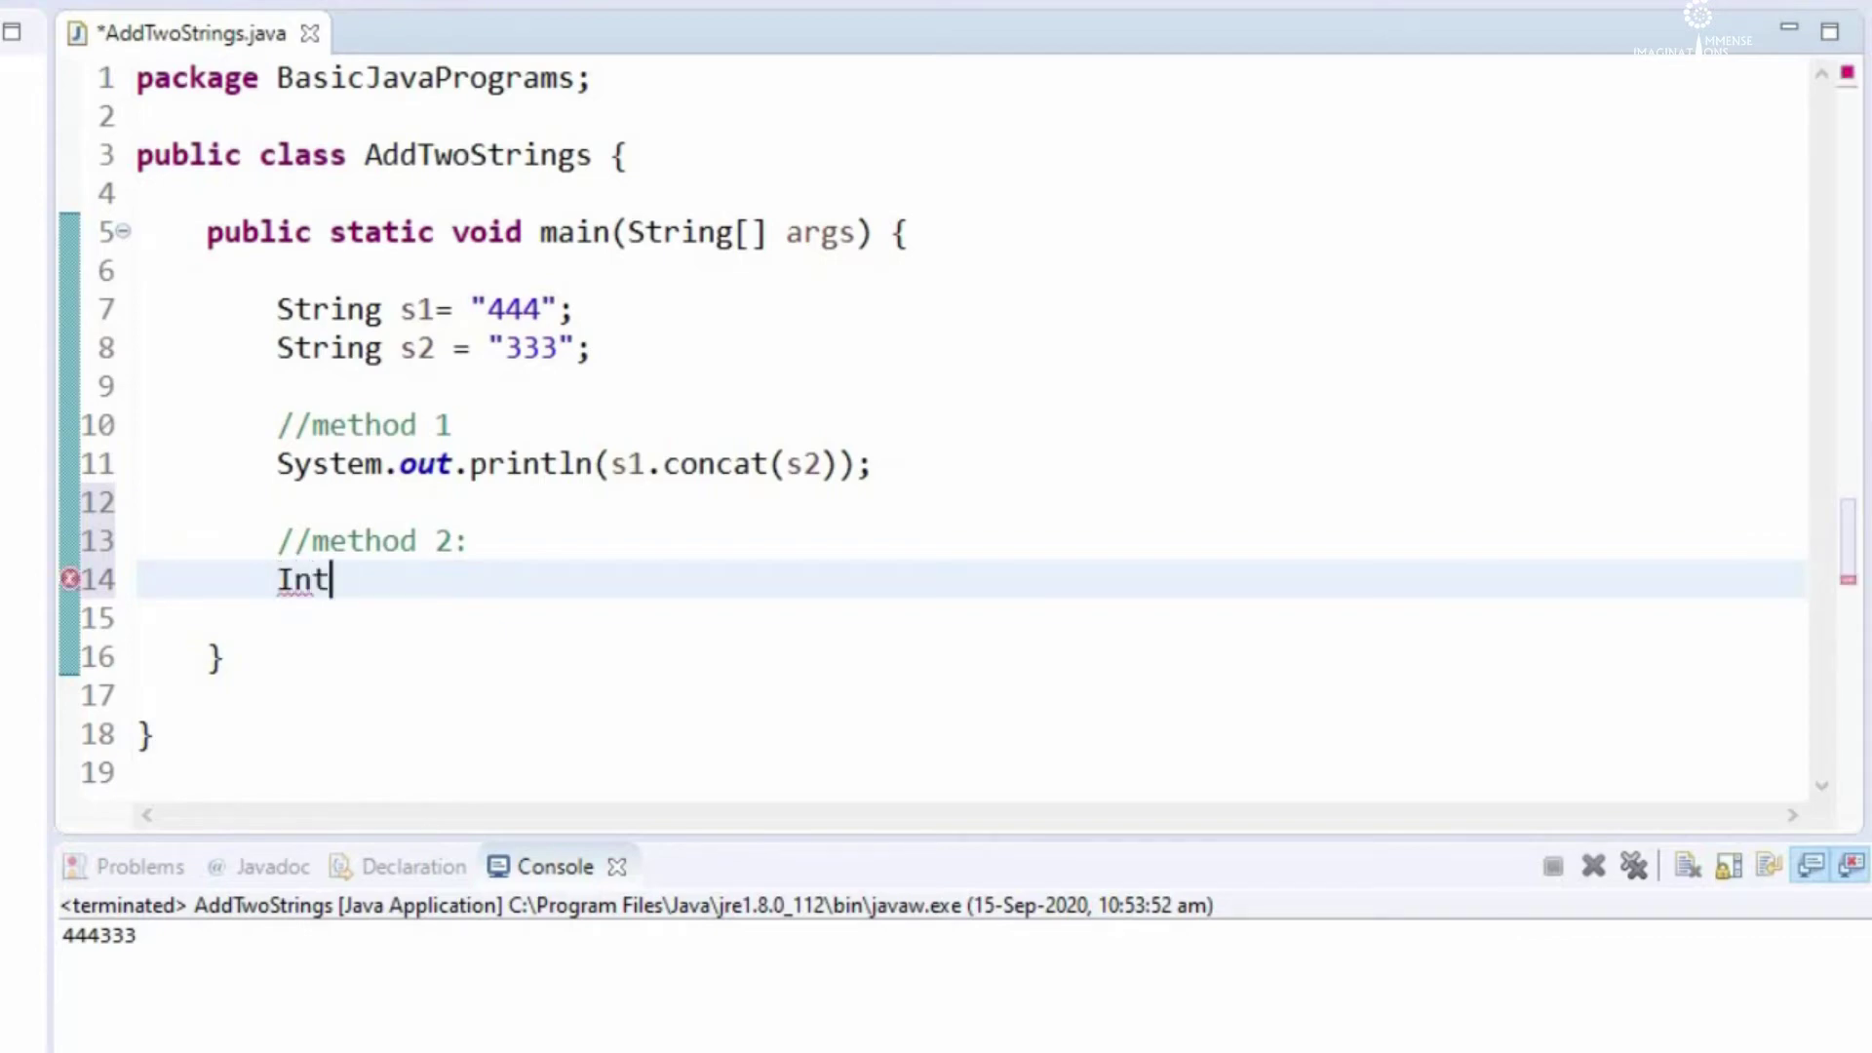
type("e")
key("ctrl+space")
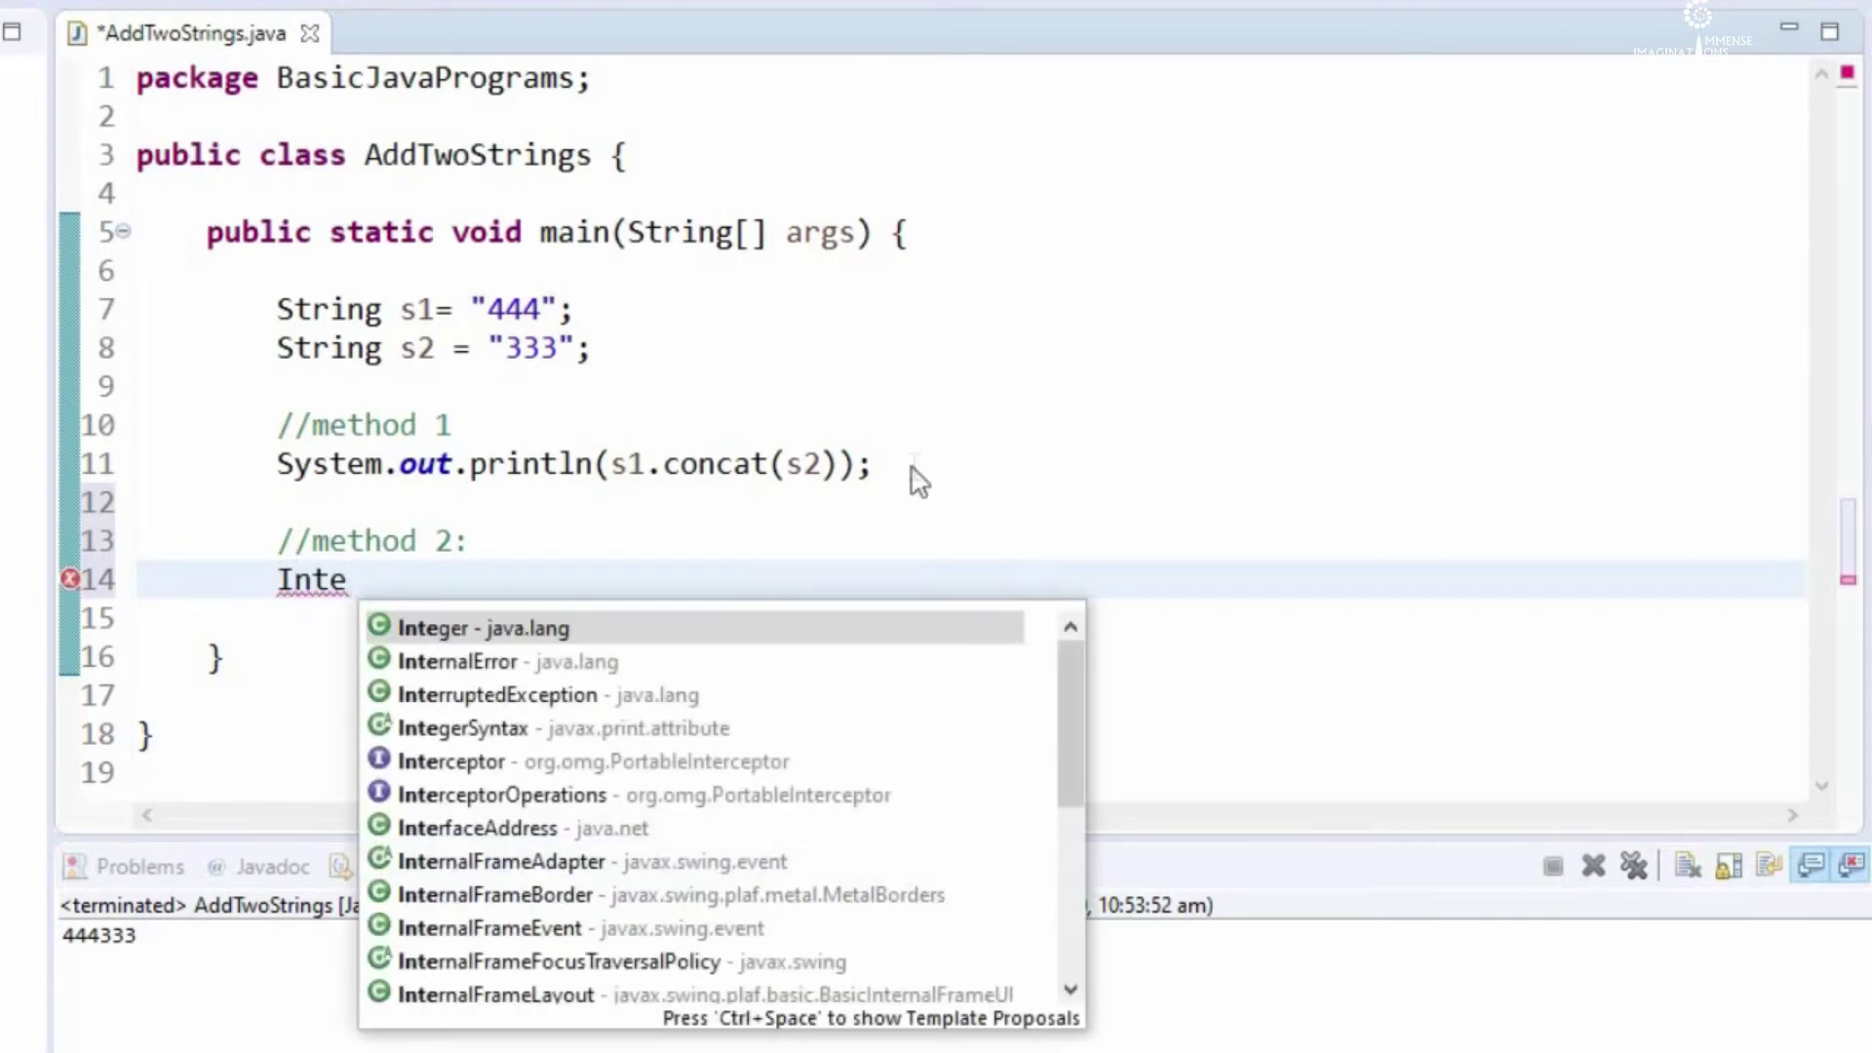
key("Return")
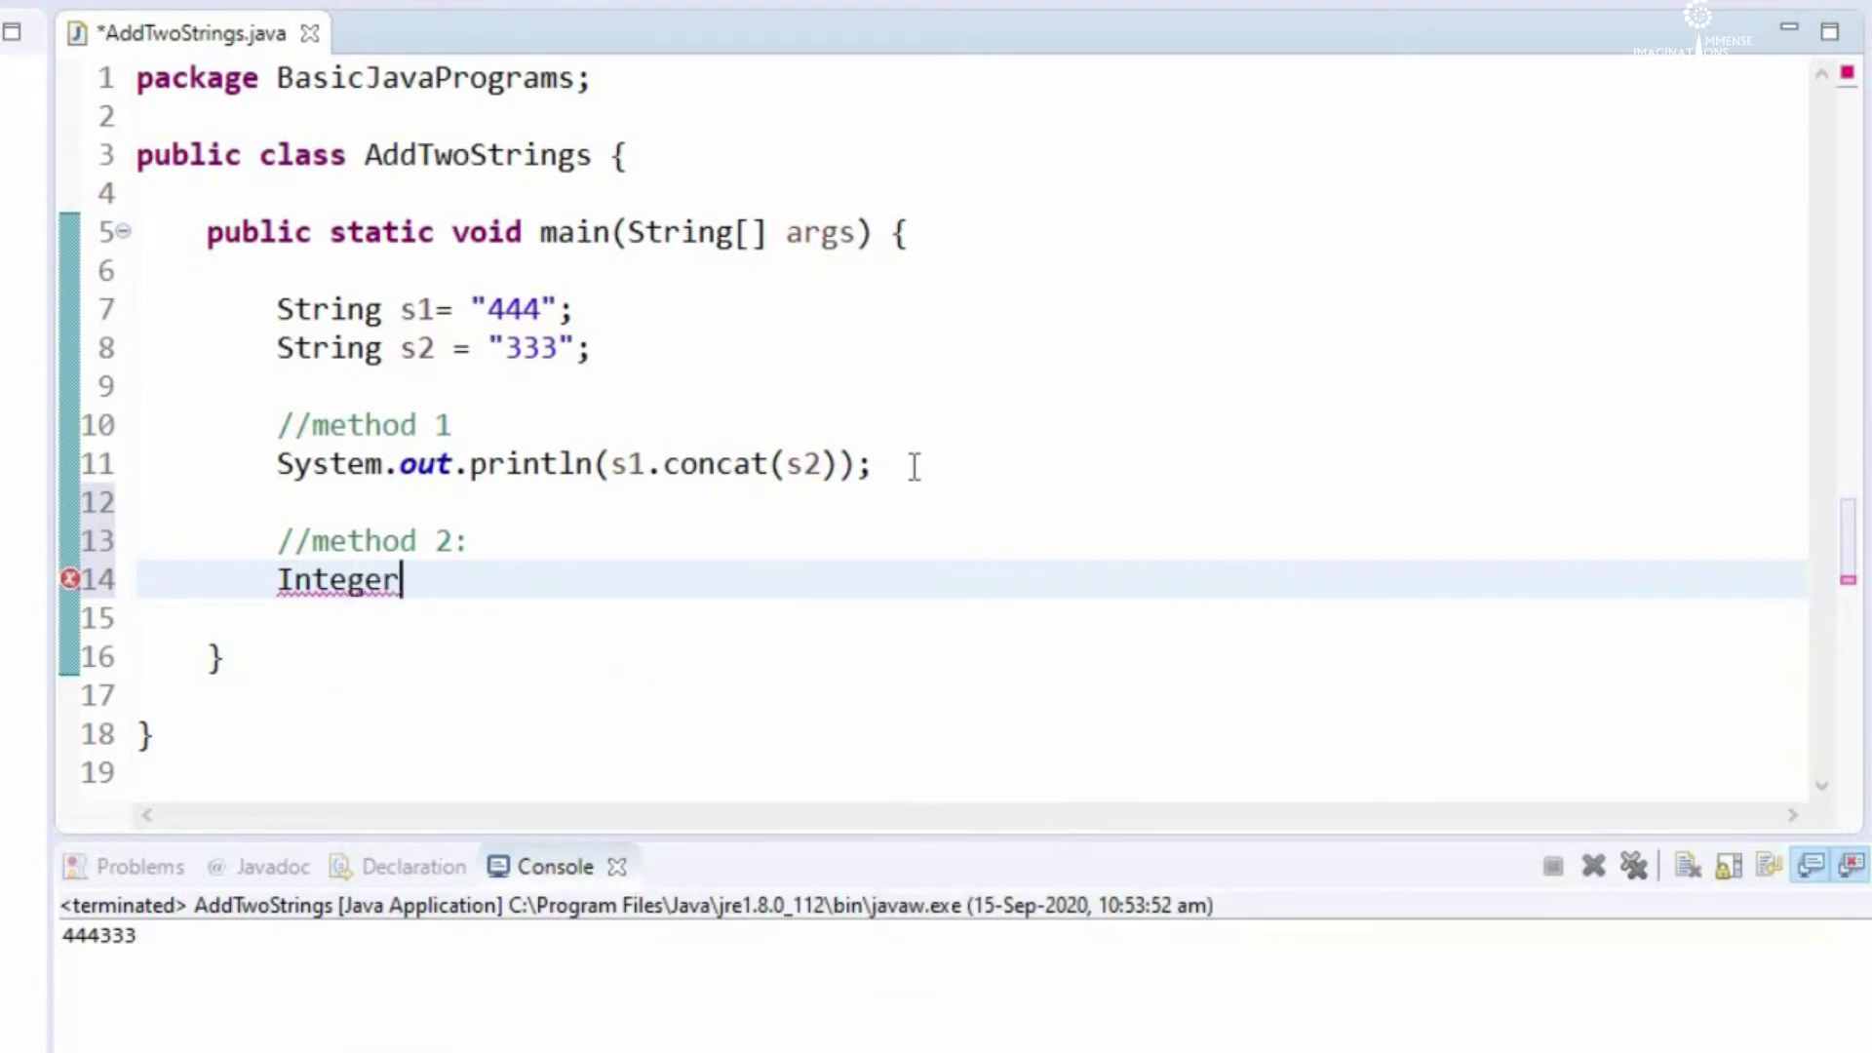
type(".")
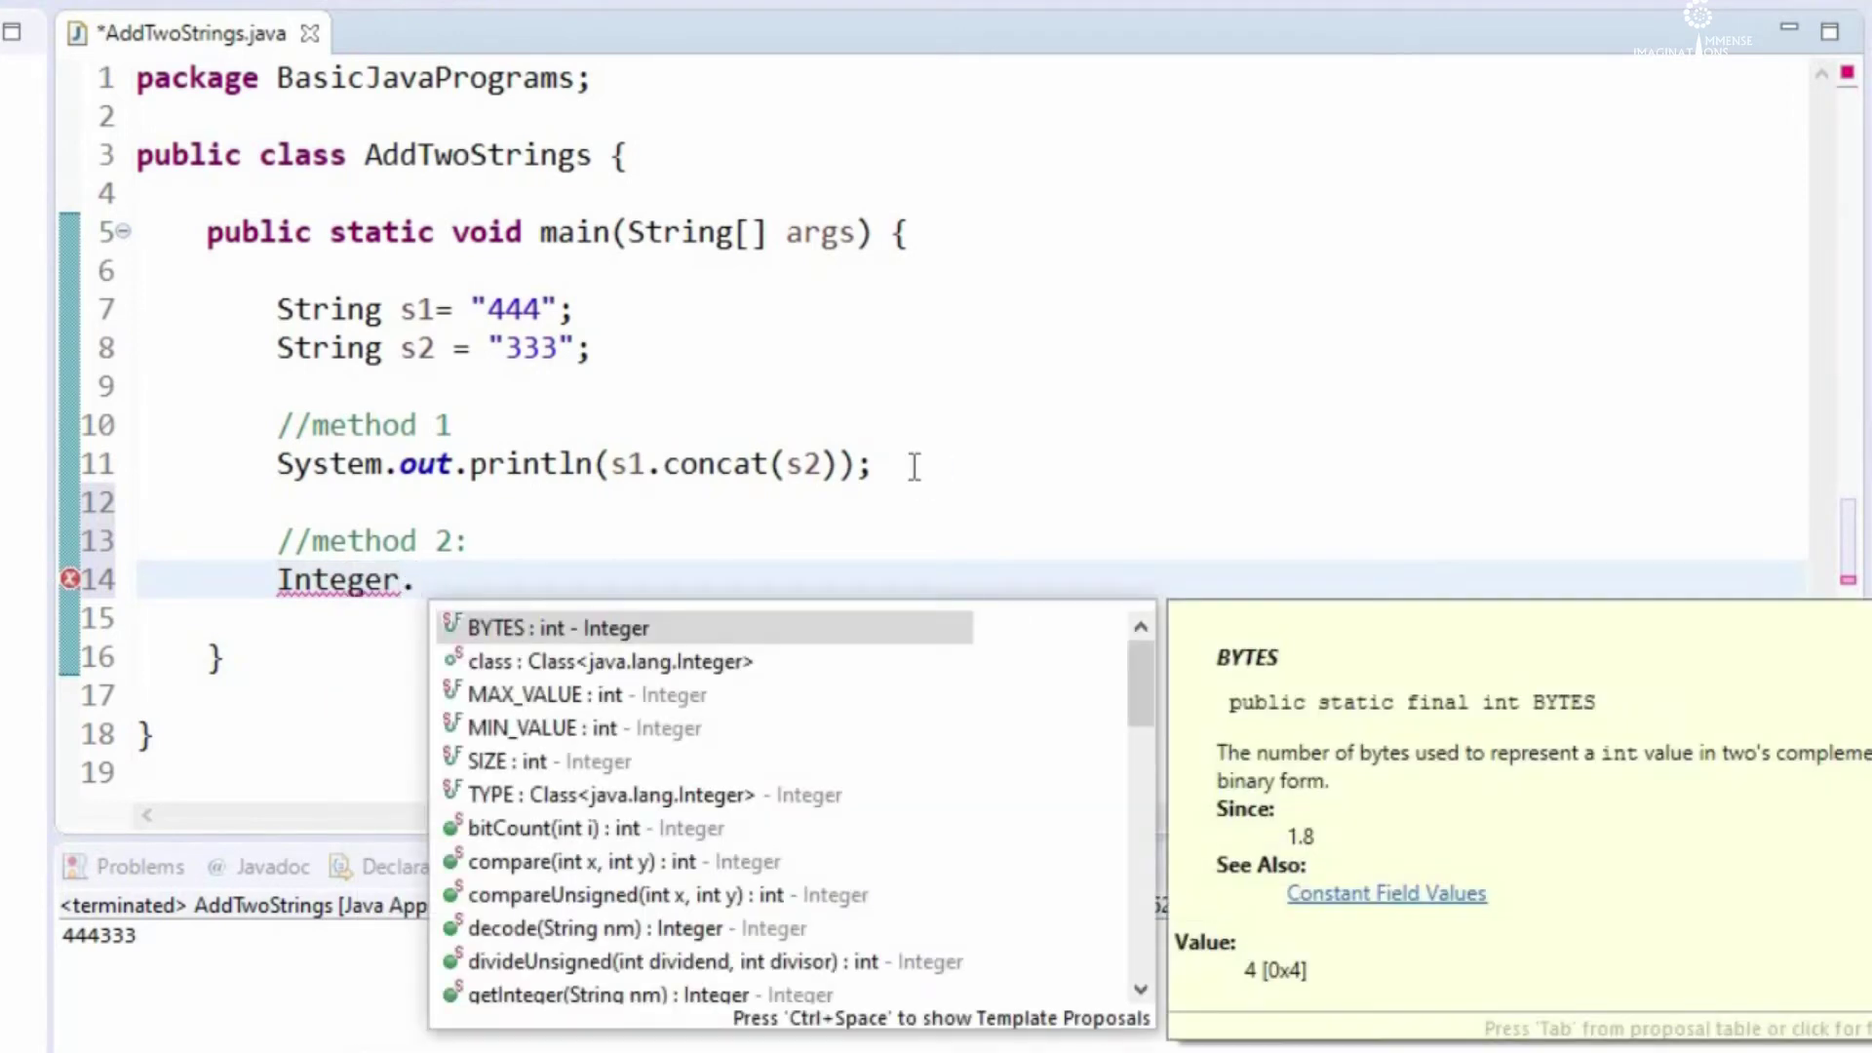
type("pa")
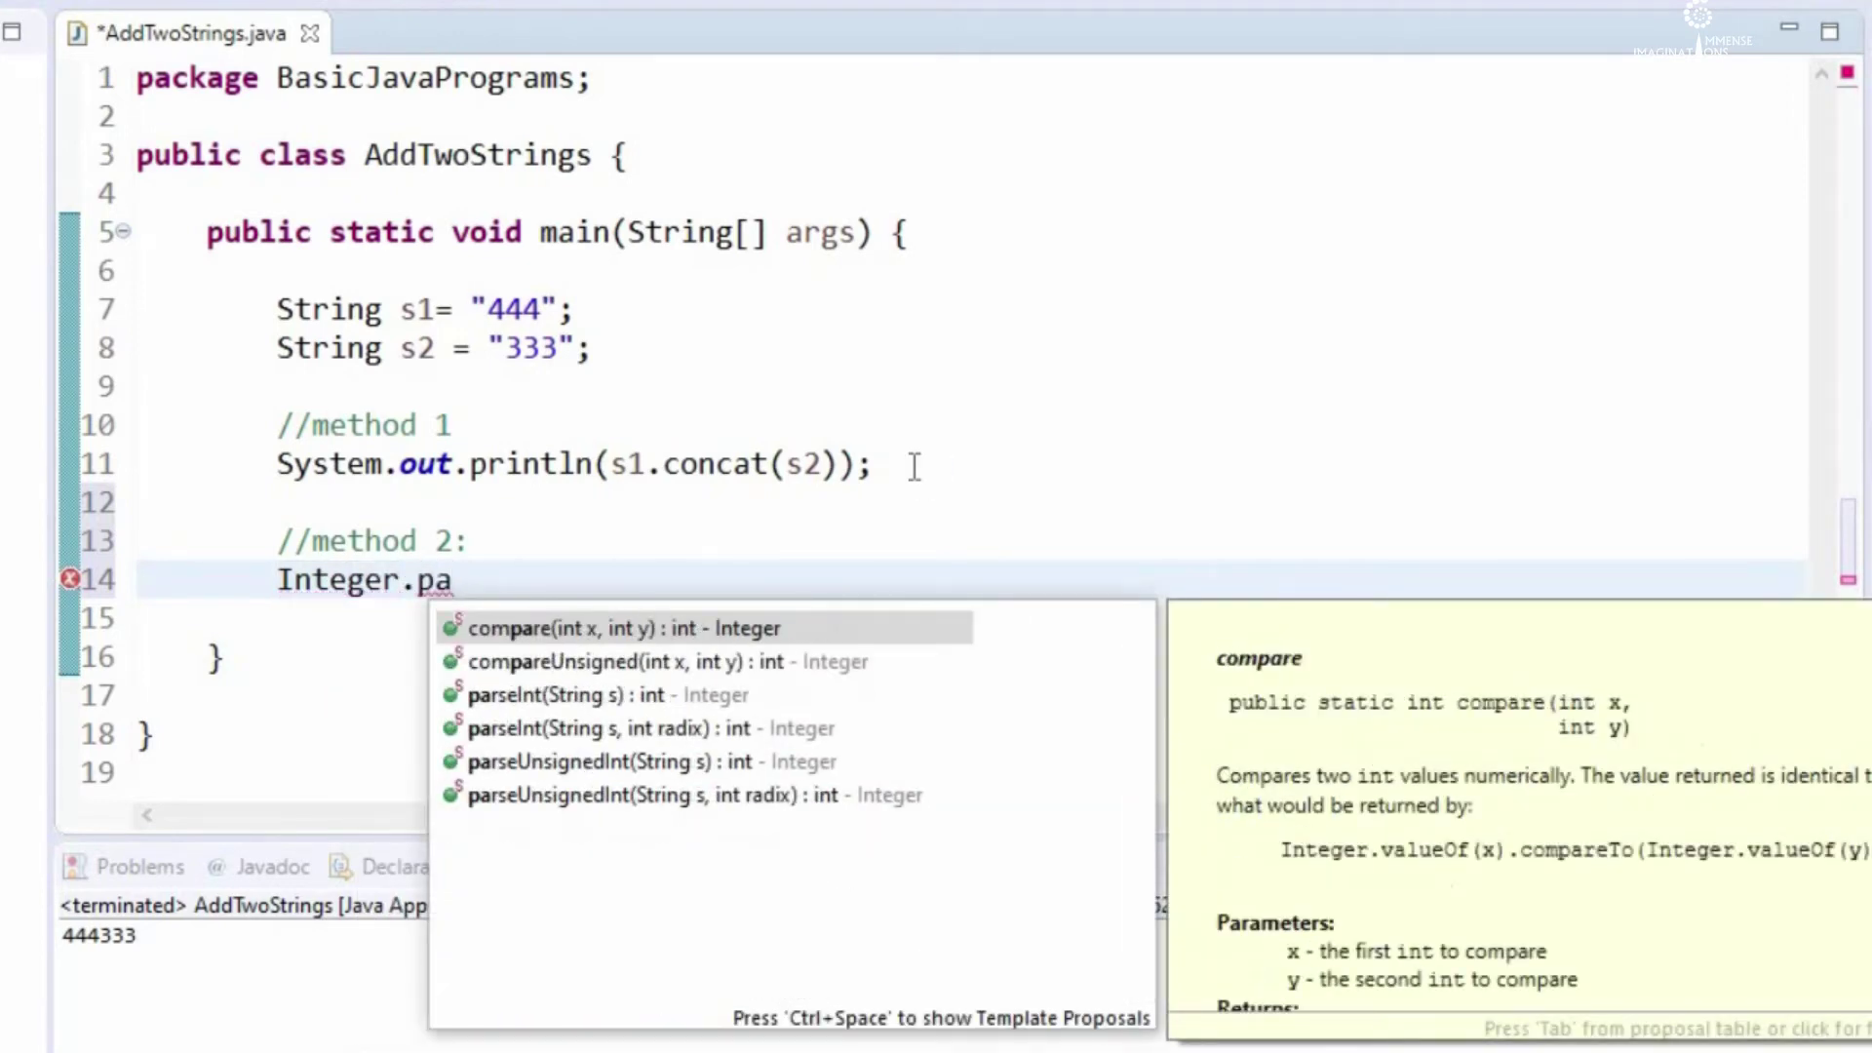
key("Down")
key("Down")
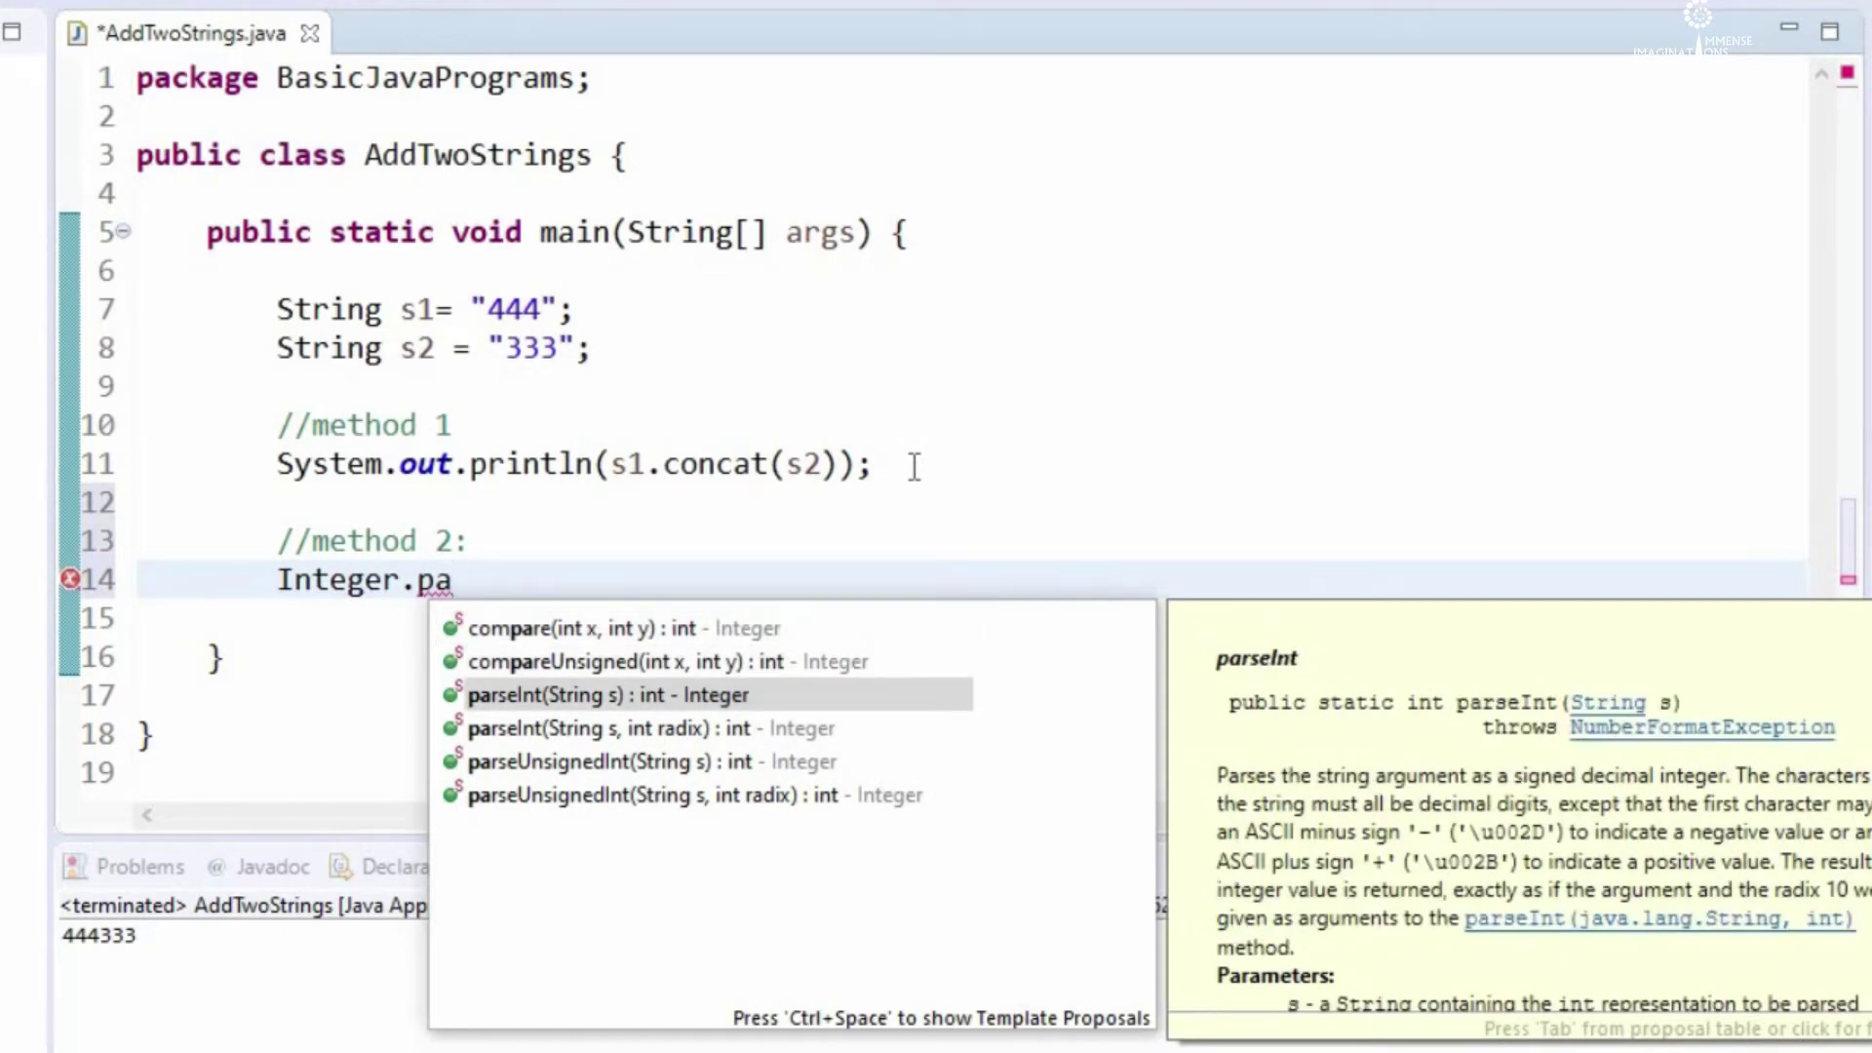
key("Return")
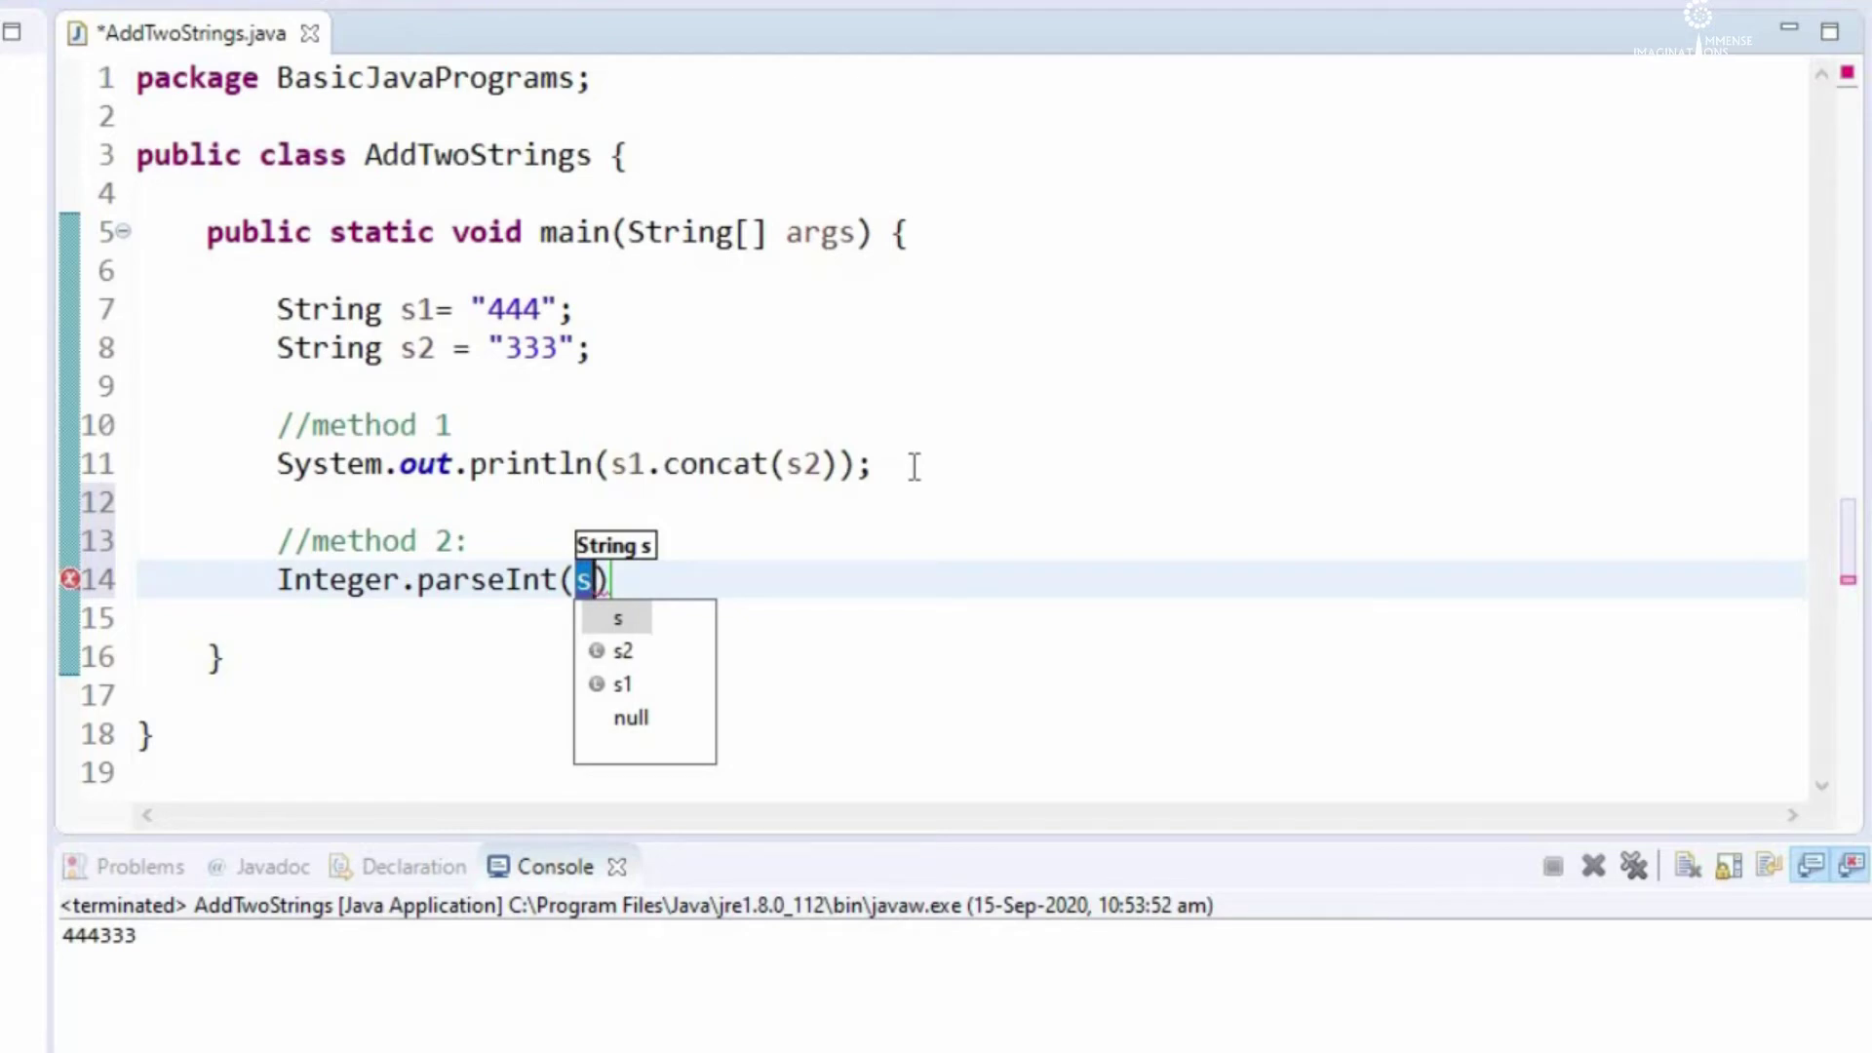
key("Down")
key("Down")
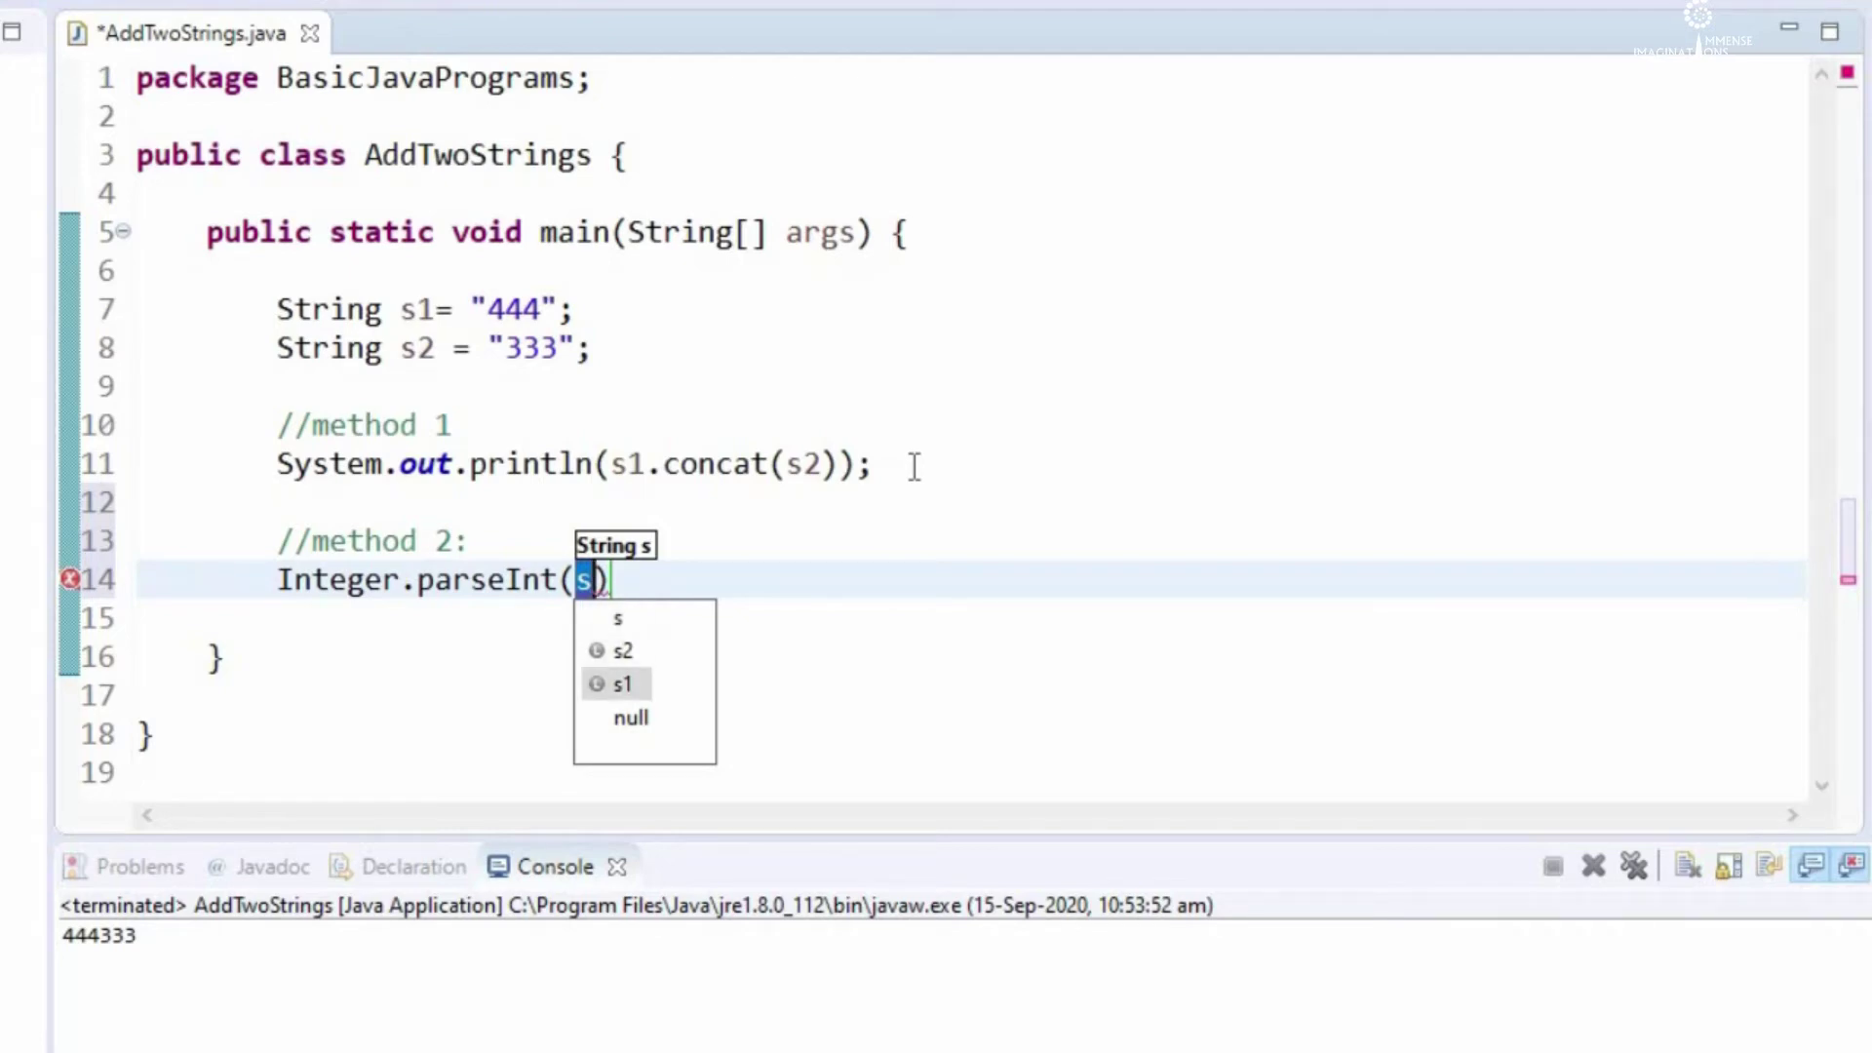
key("Return")
key("Down")
key("Up")
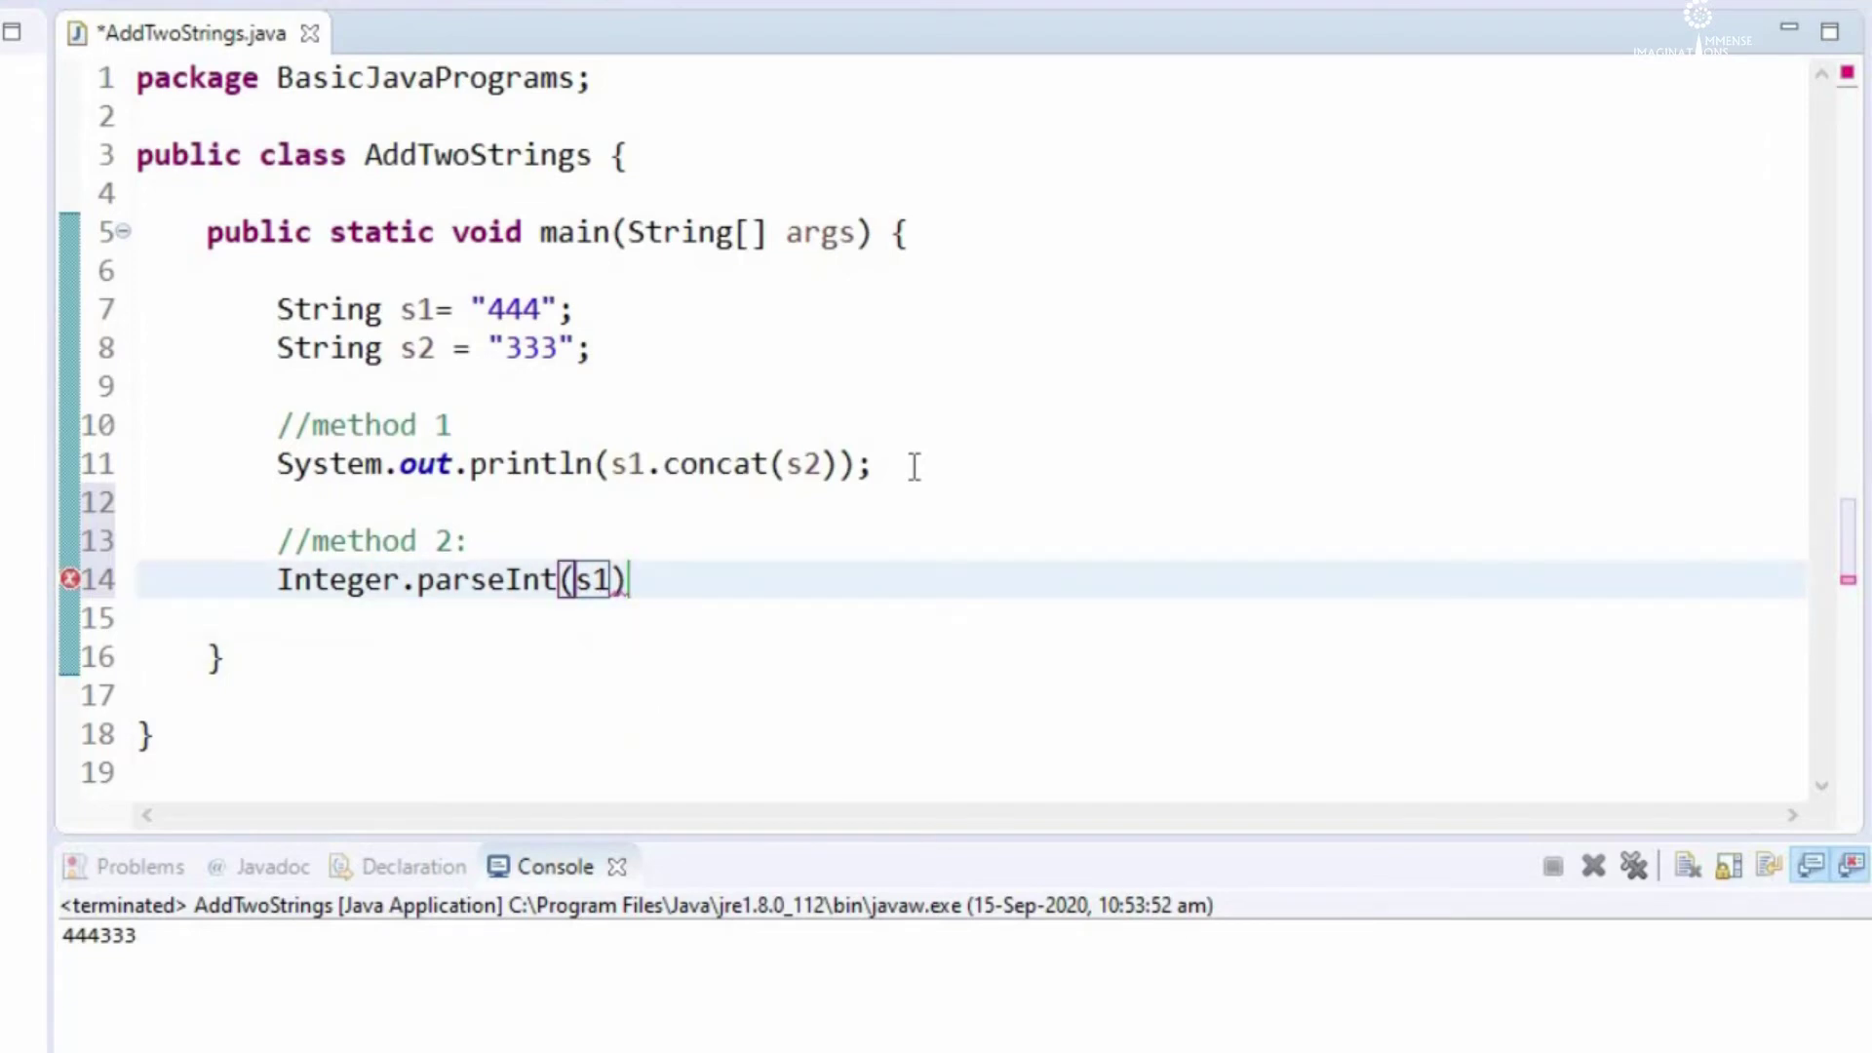
type("+")
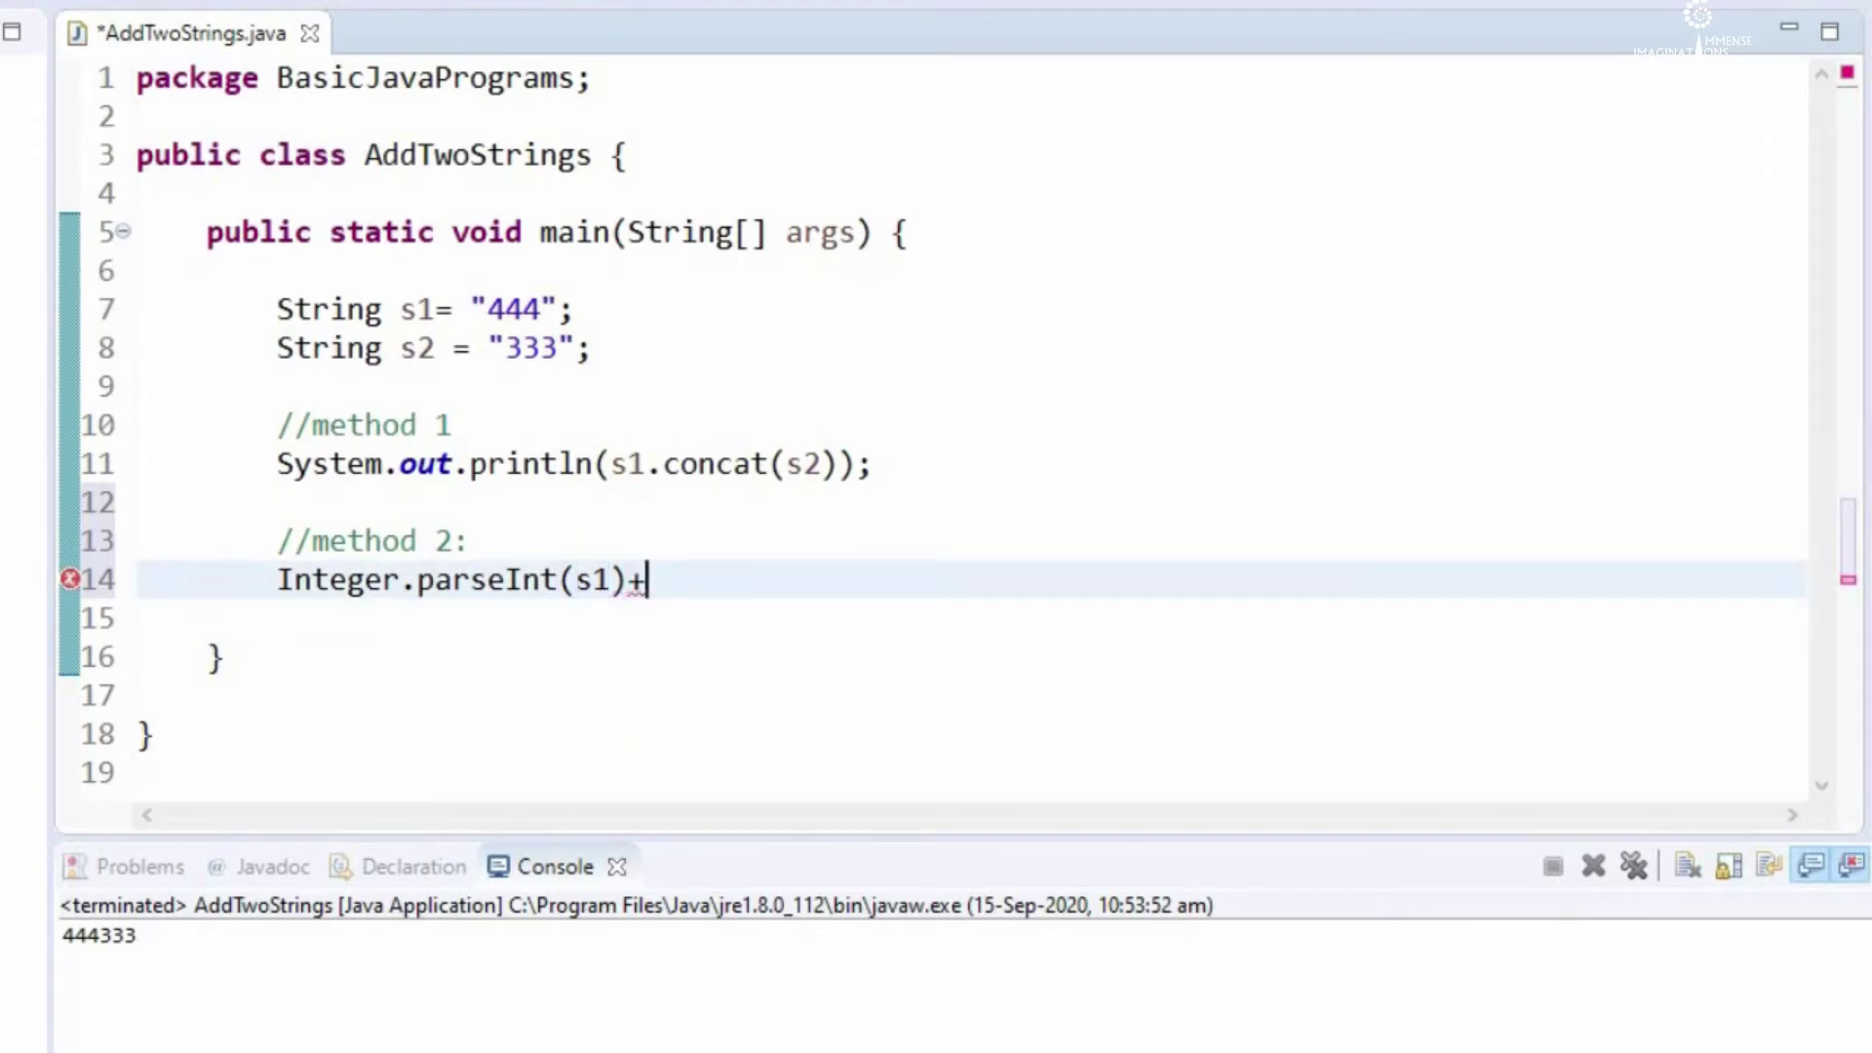
type("In")
type("t")
Add +Integer.parseInt(s2); to complete the parsed-integer sum expression
key("ctrl+space")
key("Return")
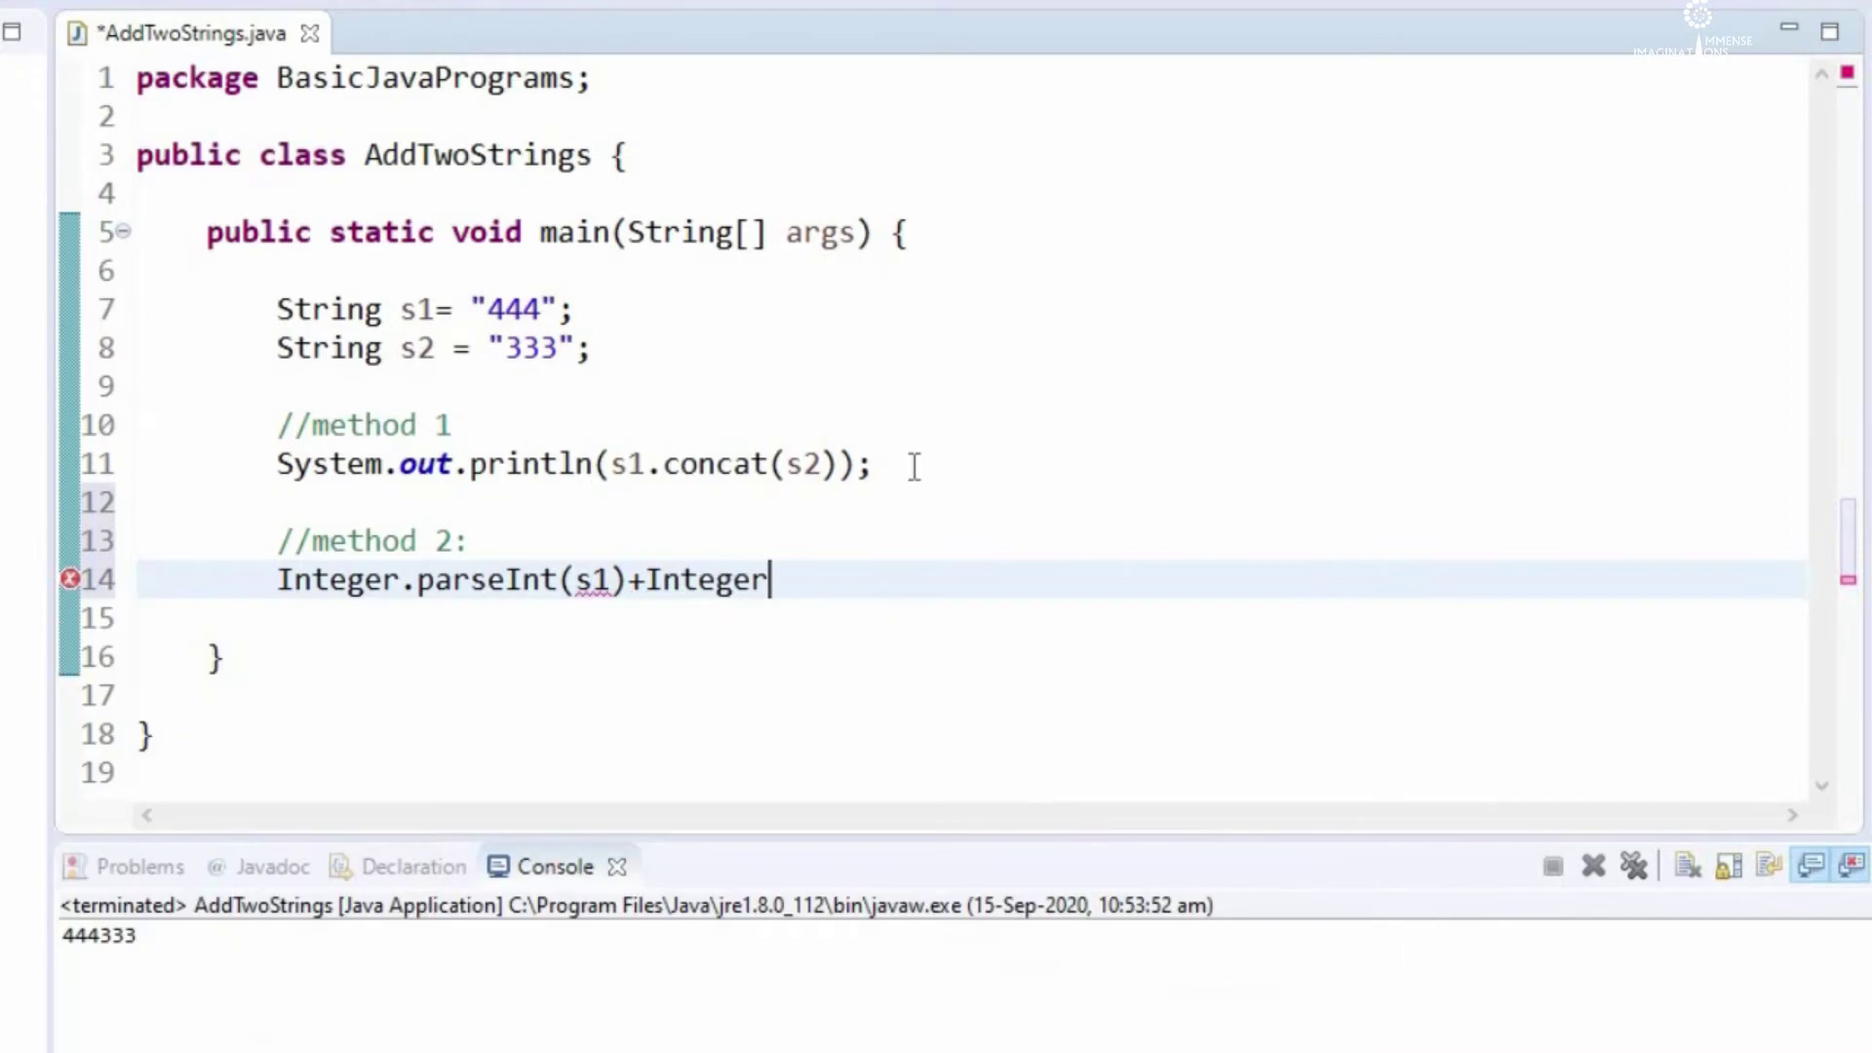
type(".pa")
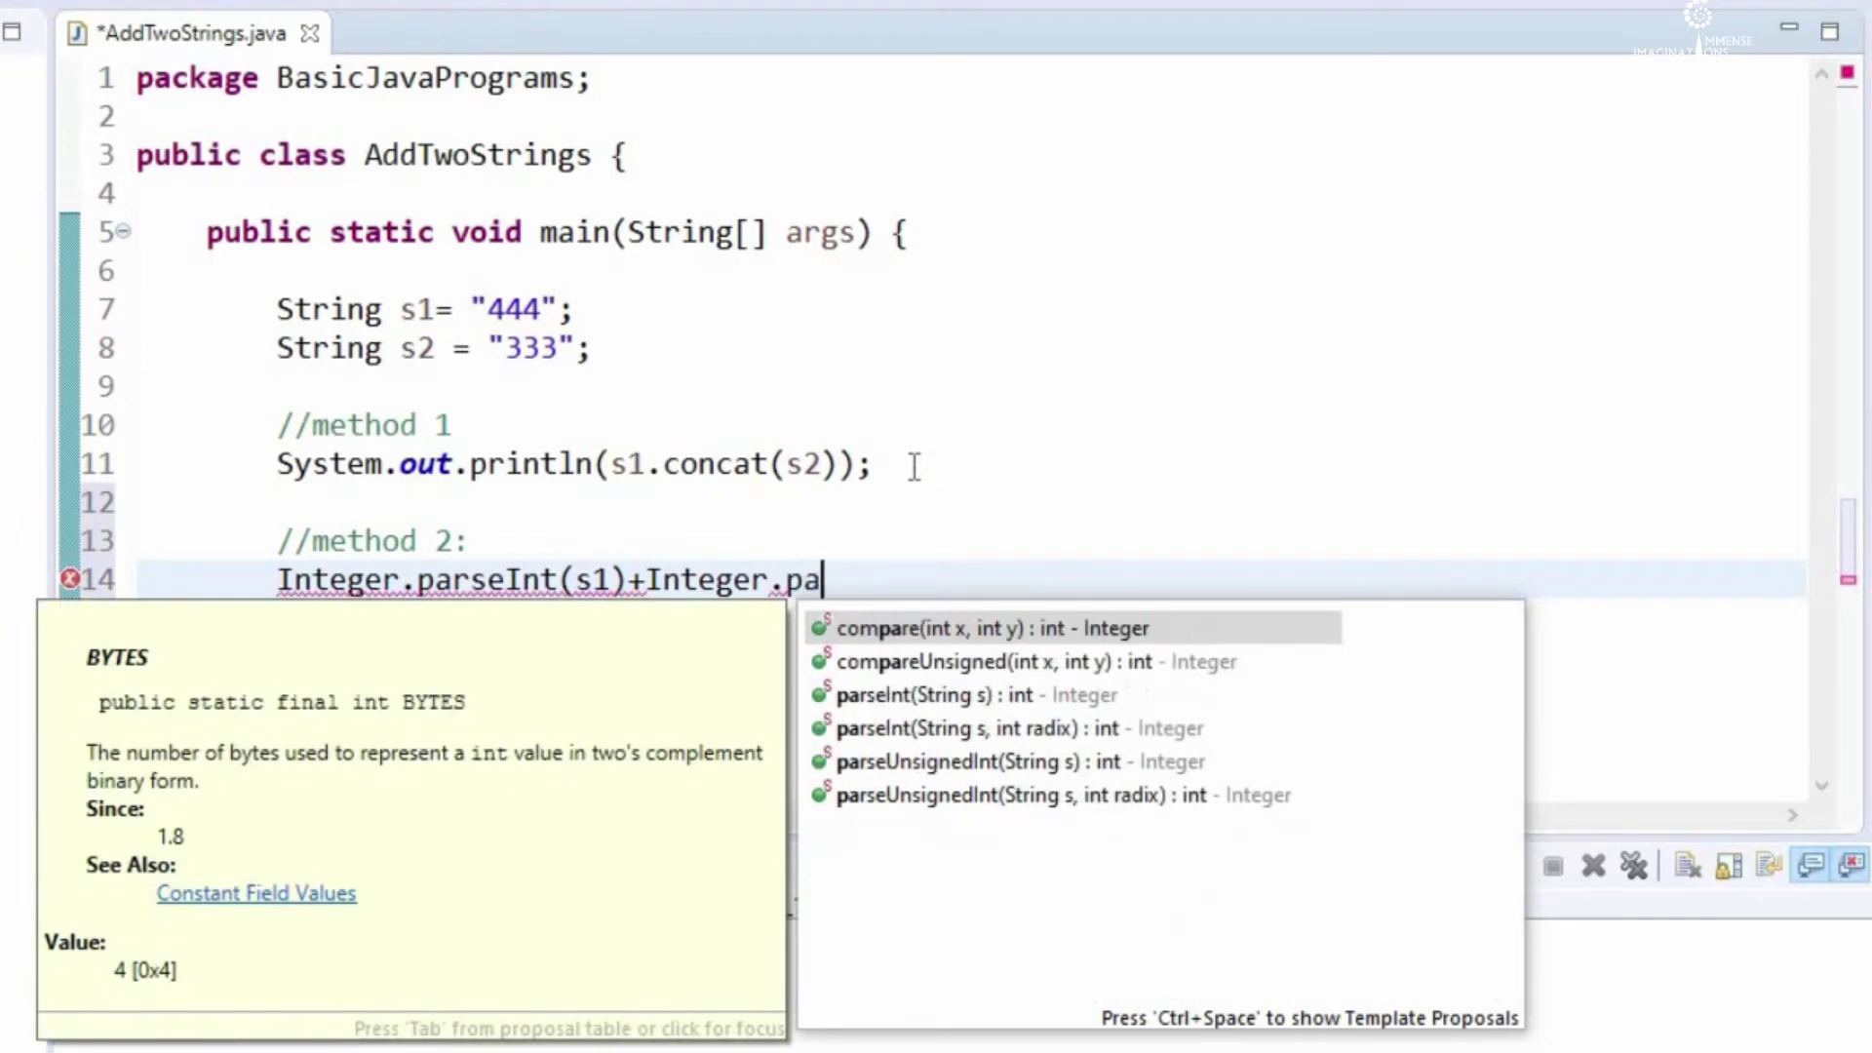
key("Down")
key("Down")
key("Return")
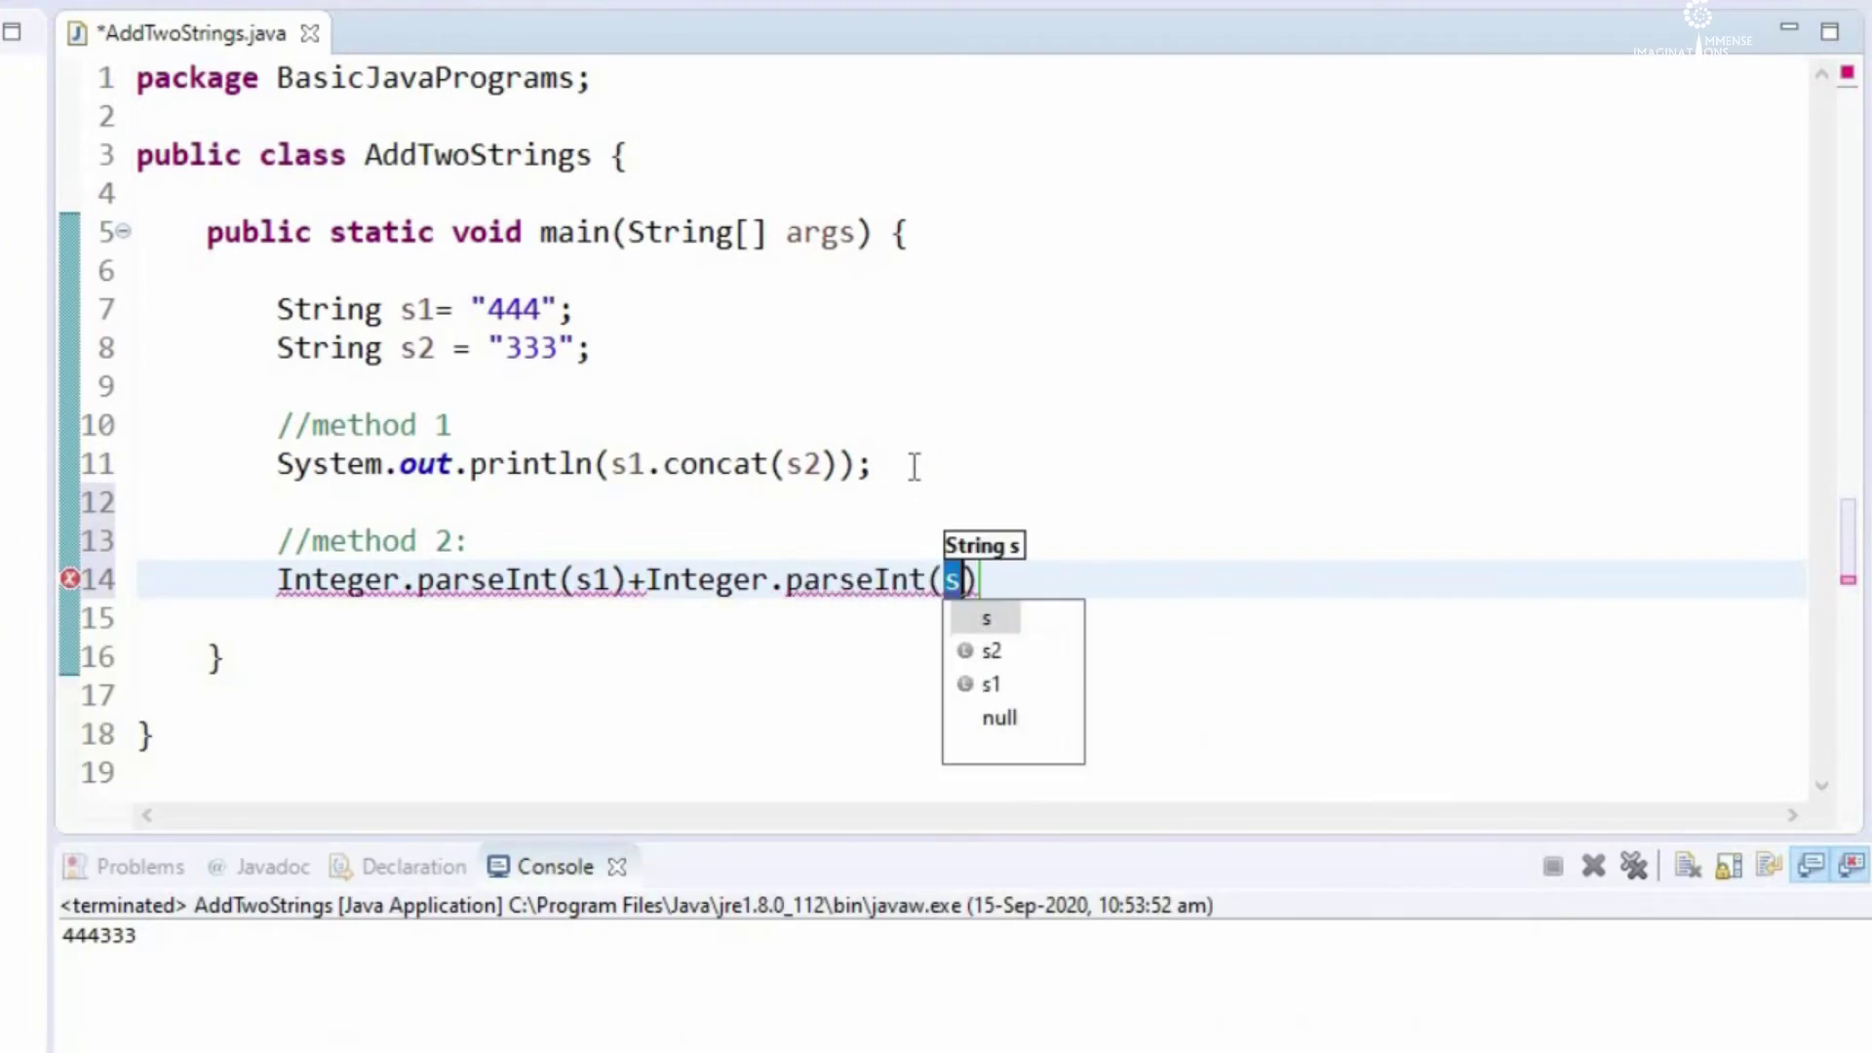
key("Down")
key("Return")
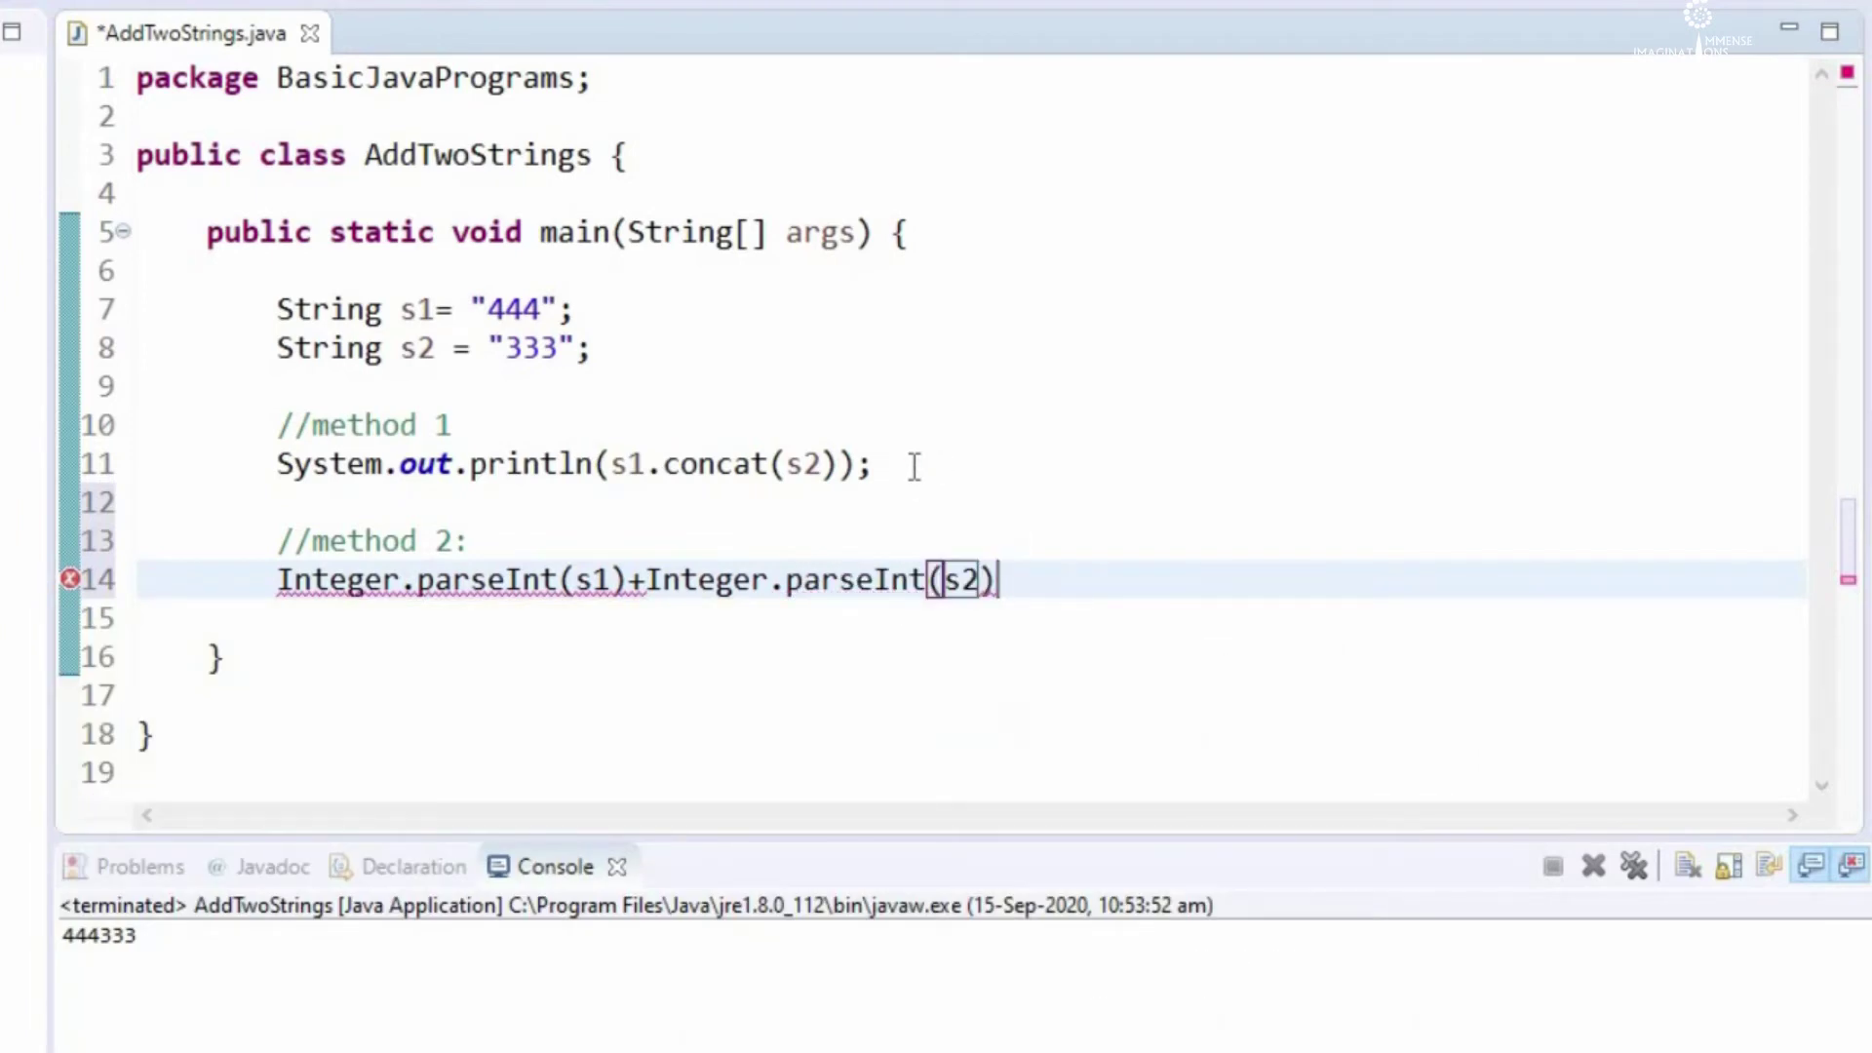
type(";")
Prefix the expression with int sum= and start a new line below it
key("Left")
key("Left")
key("Left")
key("Left")
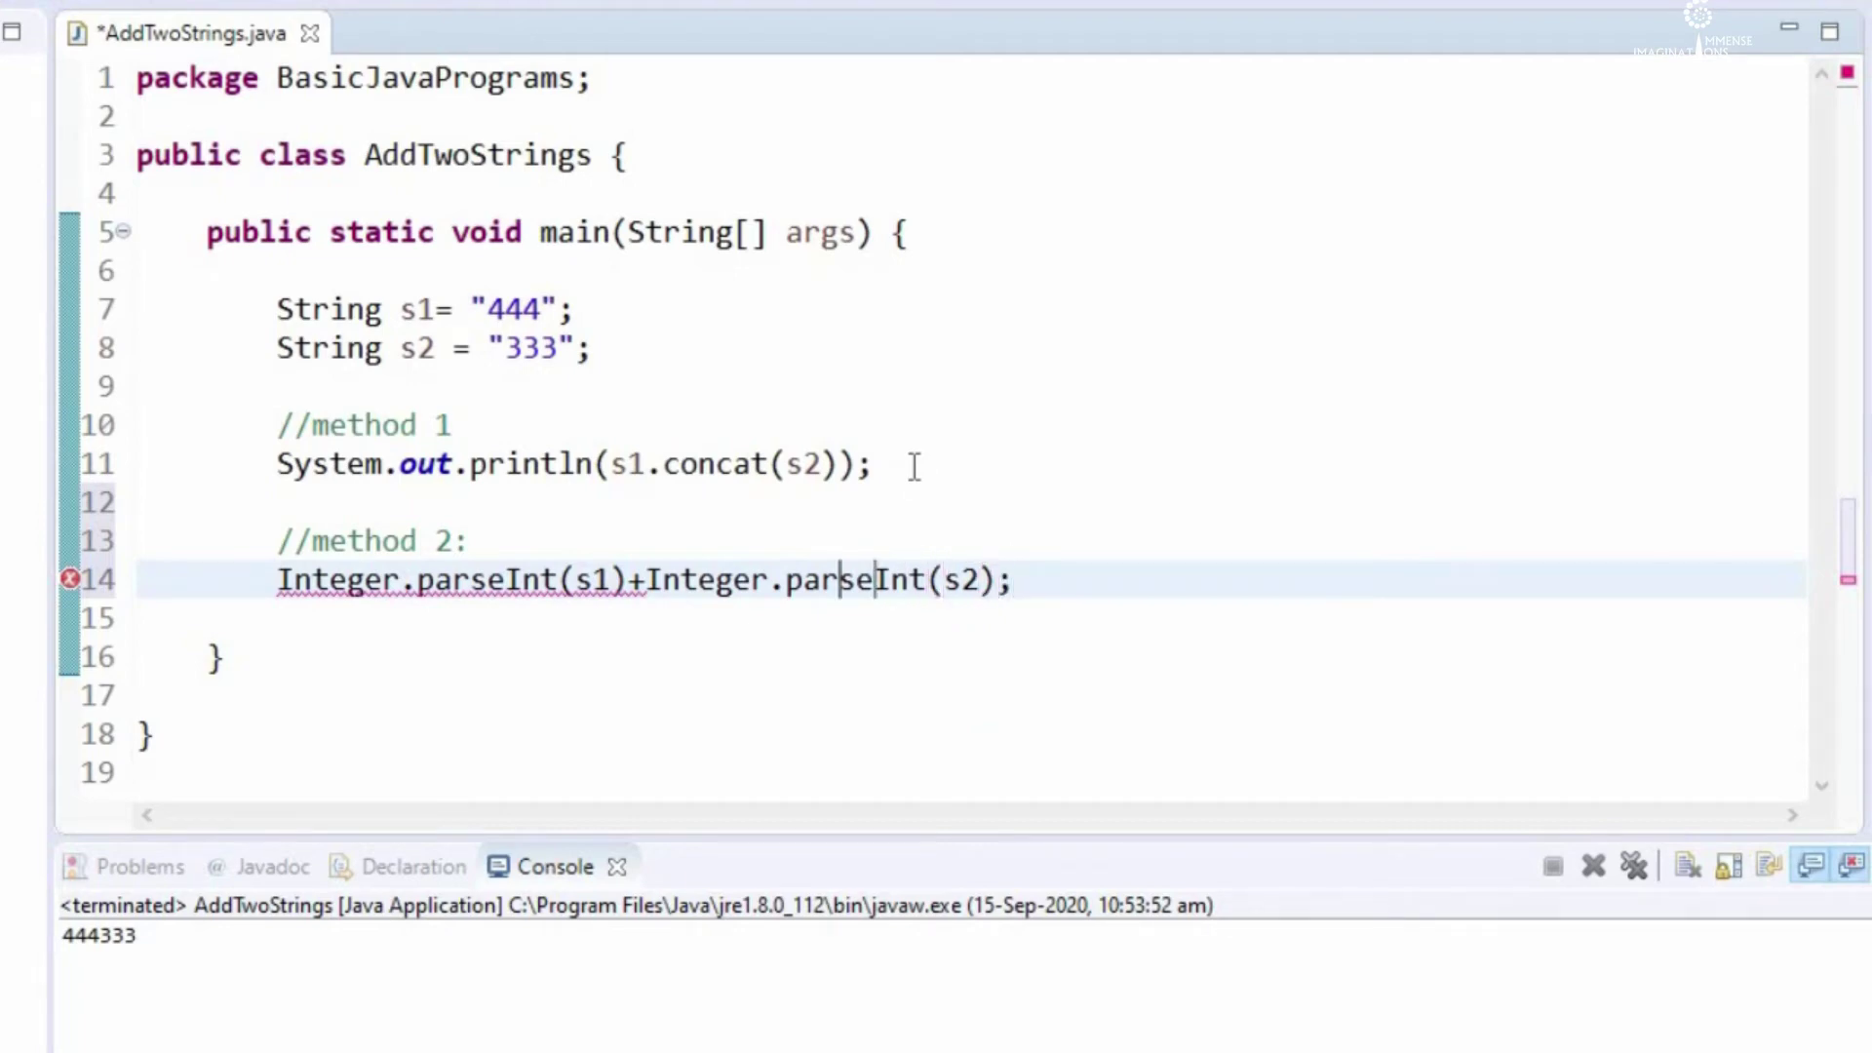
key("Left")
key("Left")
key("Left")
key("Left")
key("Left")
key("Left")
key("Left")
key("Left")
key("Left")
key("Left")
key("Left")
key("Left")
key("Left")
key("Left")
key("Left")
type("n")
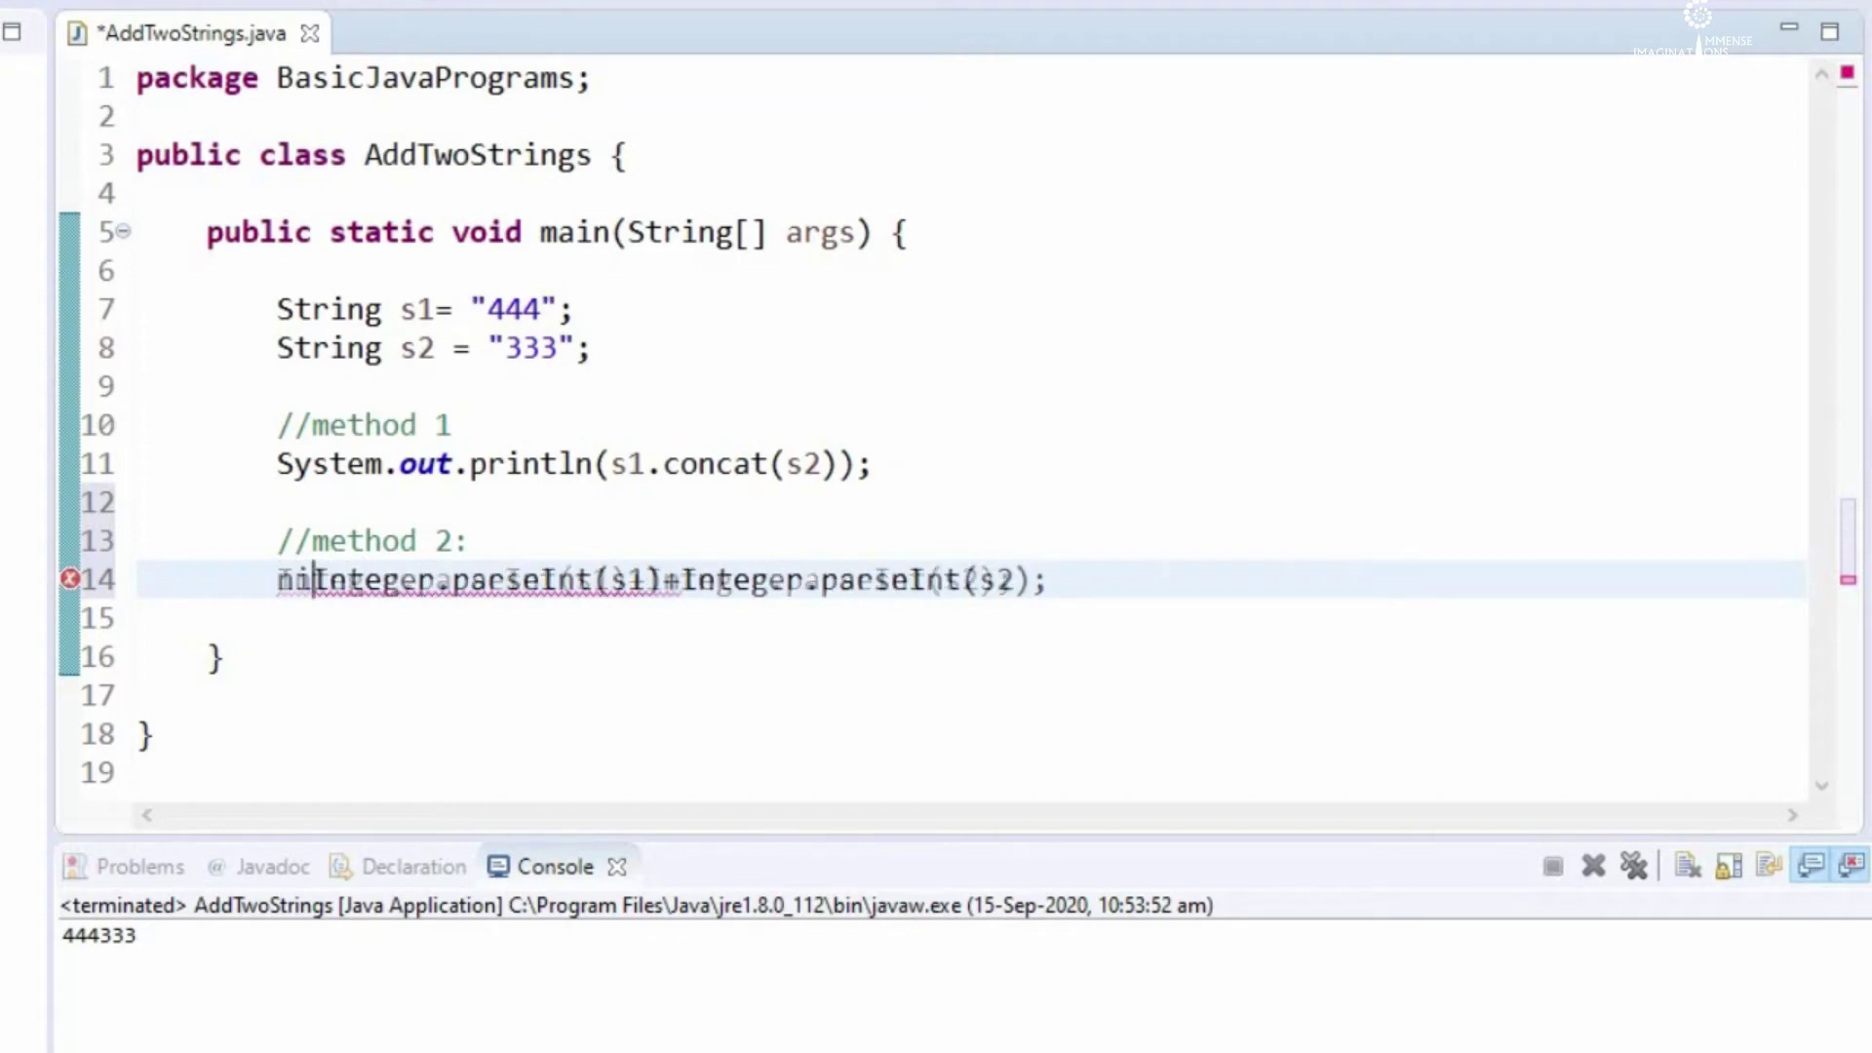
key("BackSpace")
type("int ")
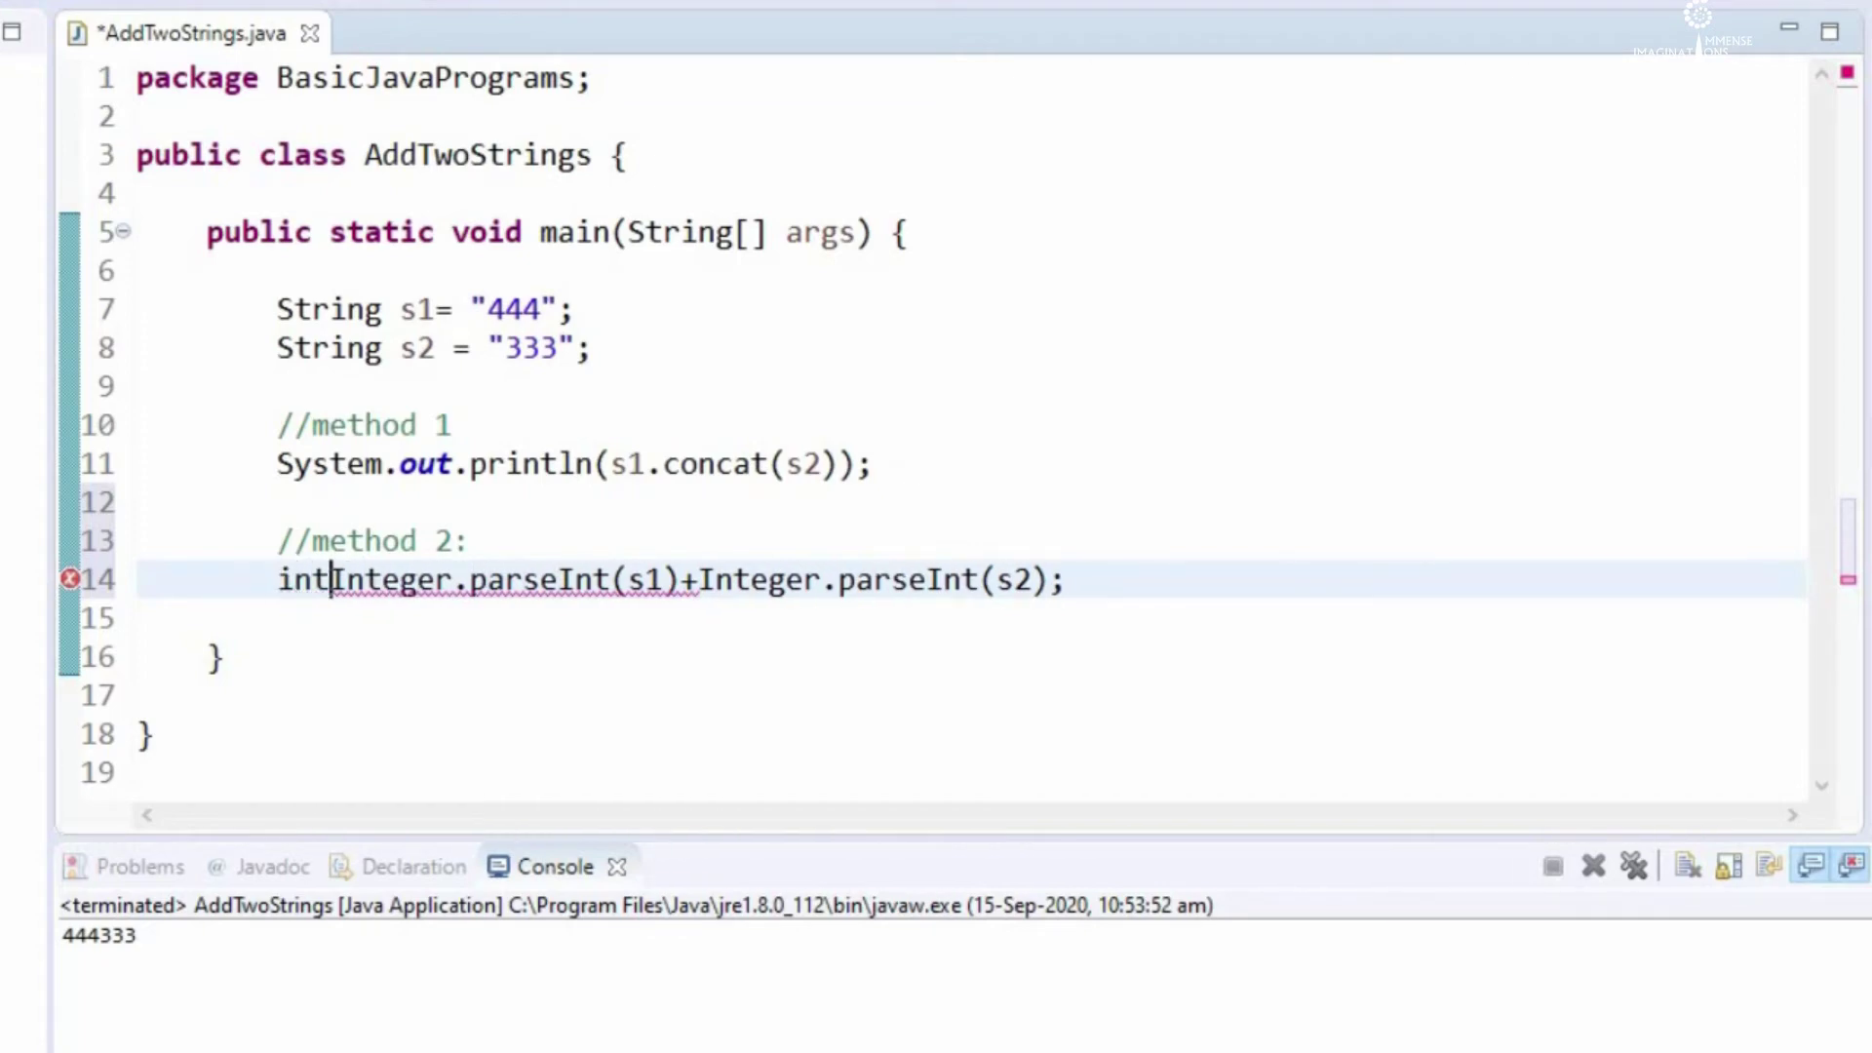
type("sum")
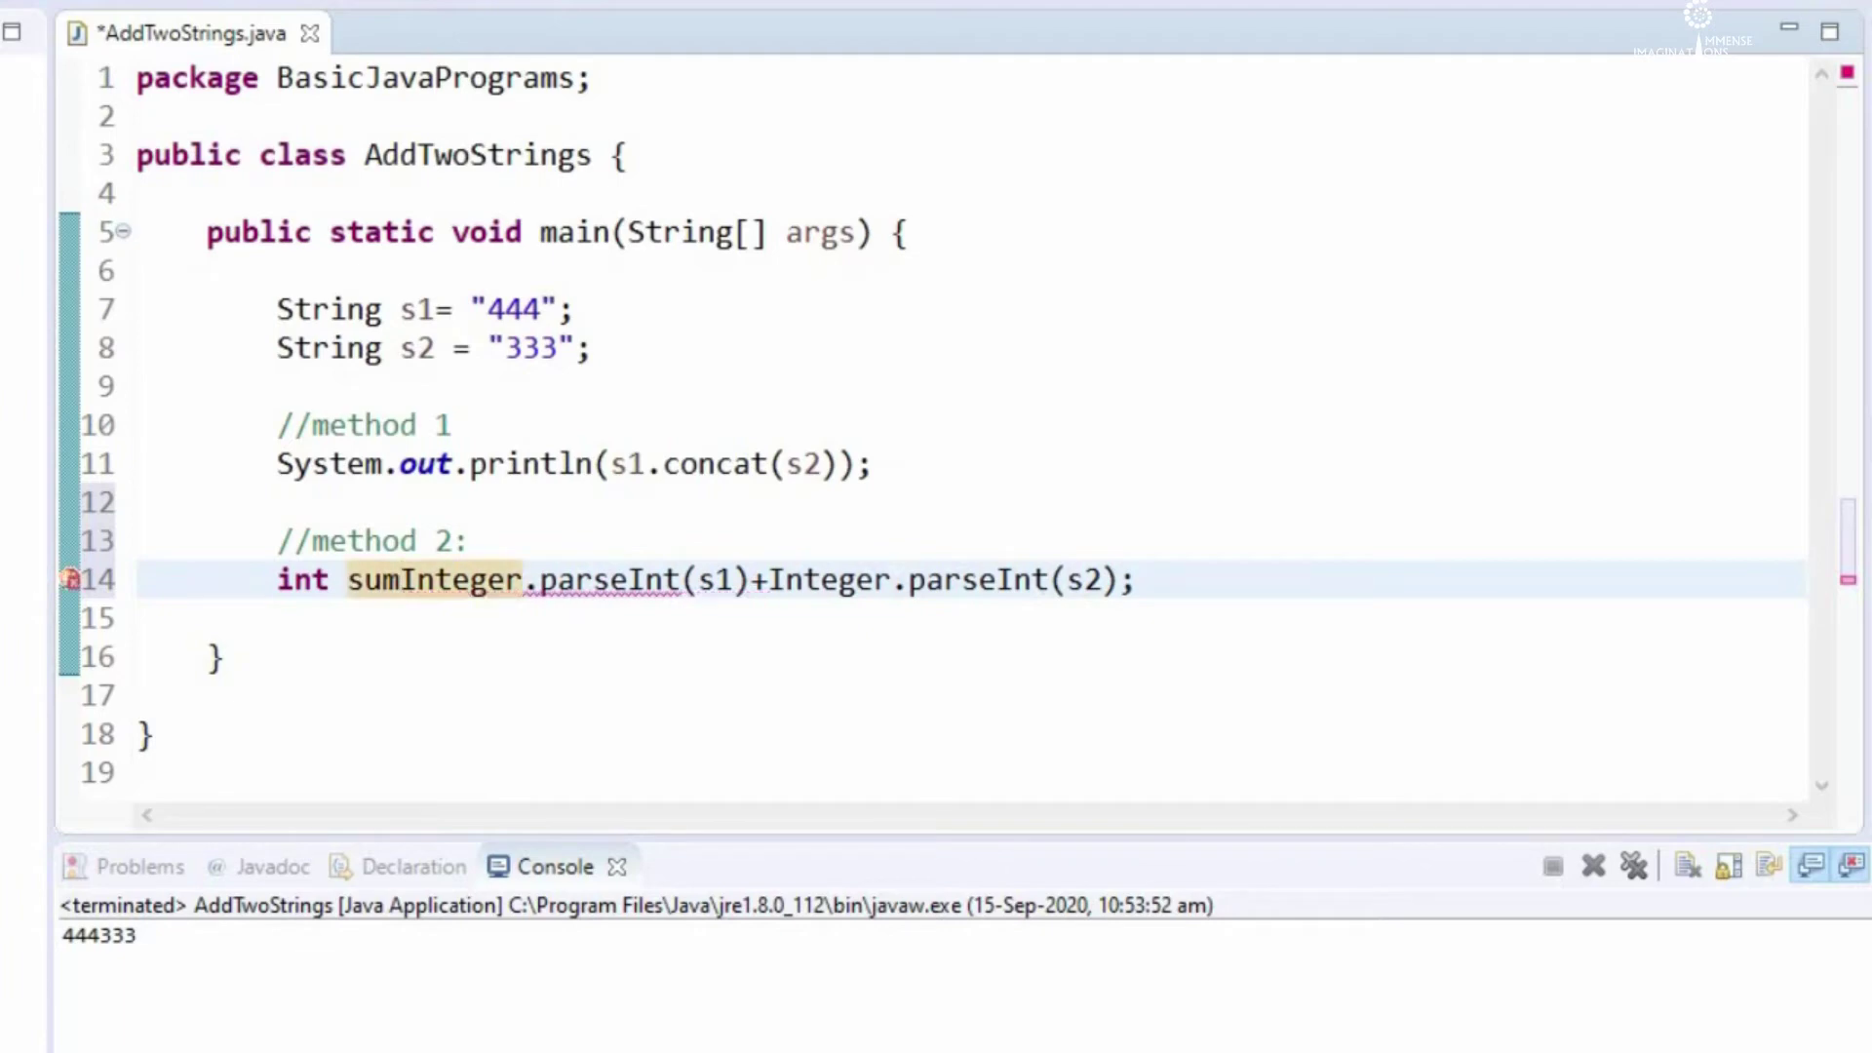
type("=")
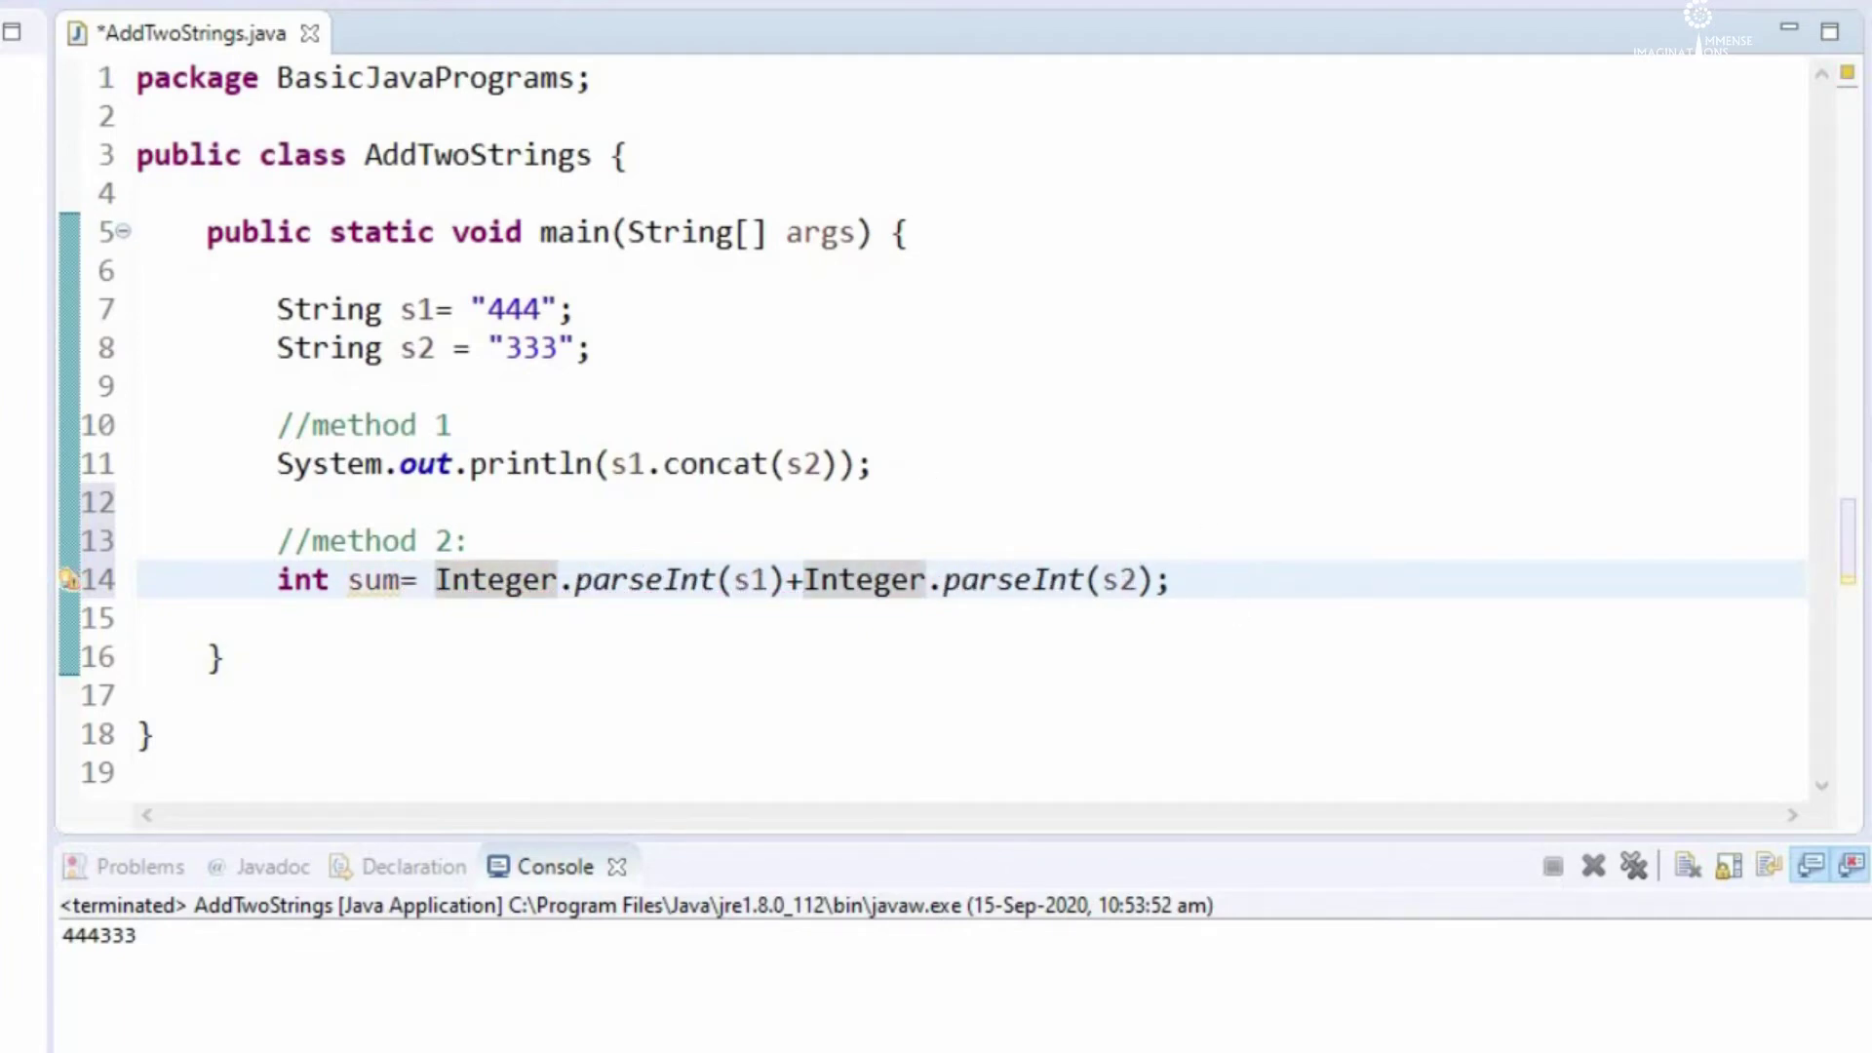
key("Return")
type("syso")
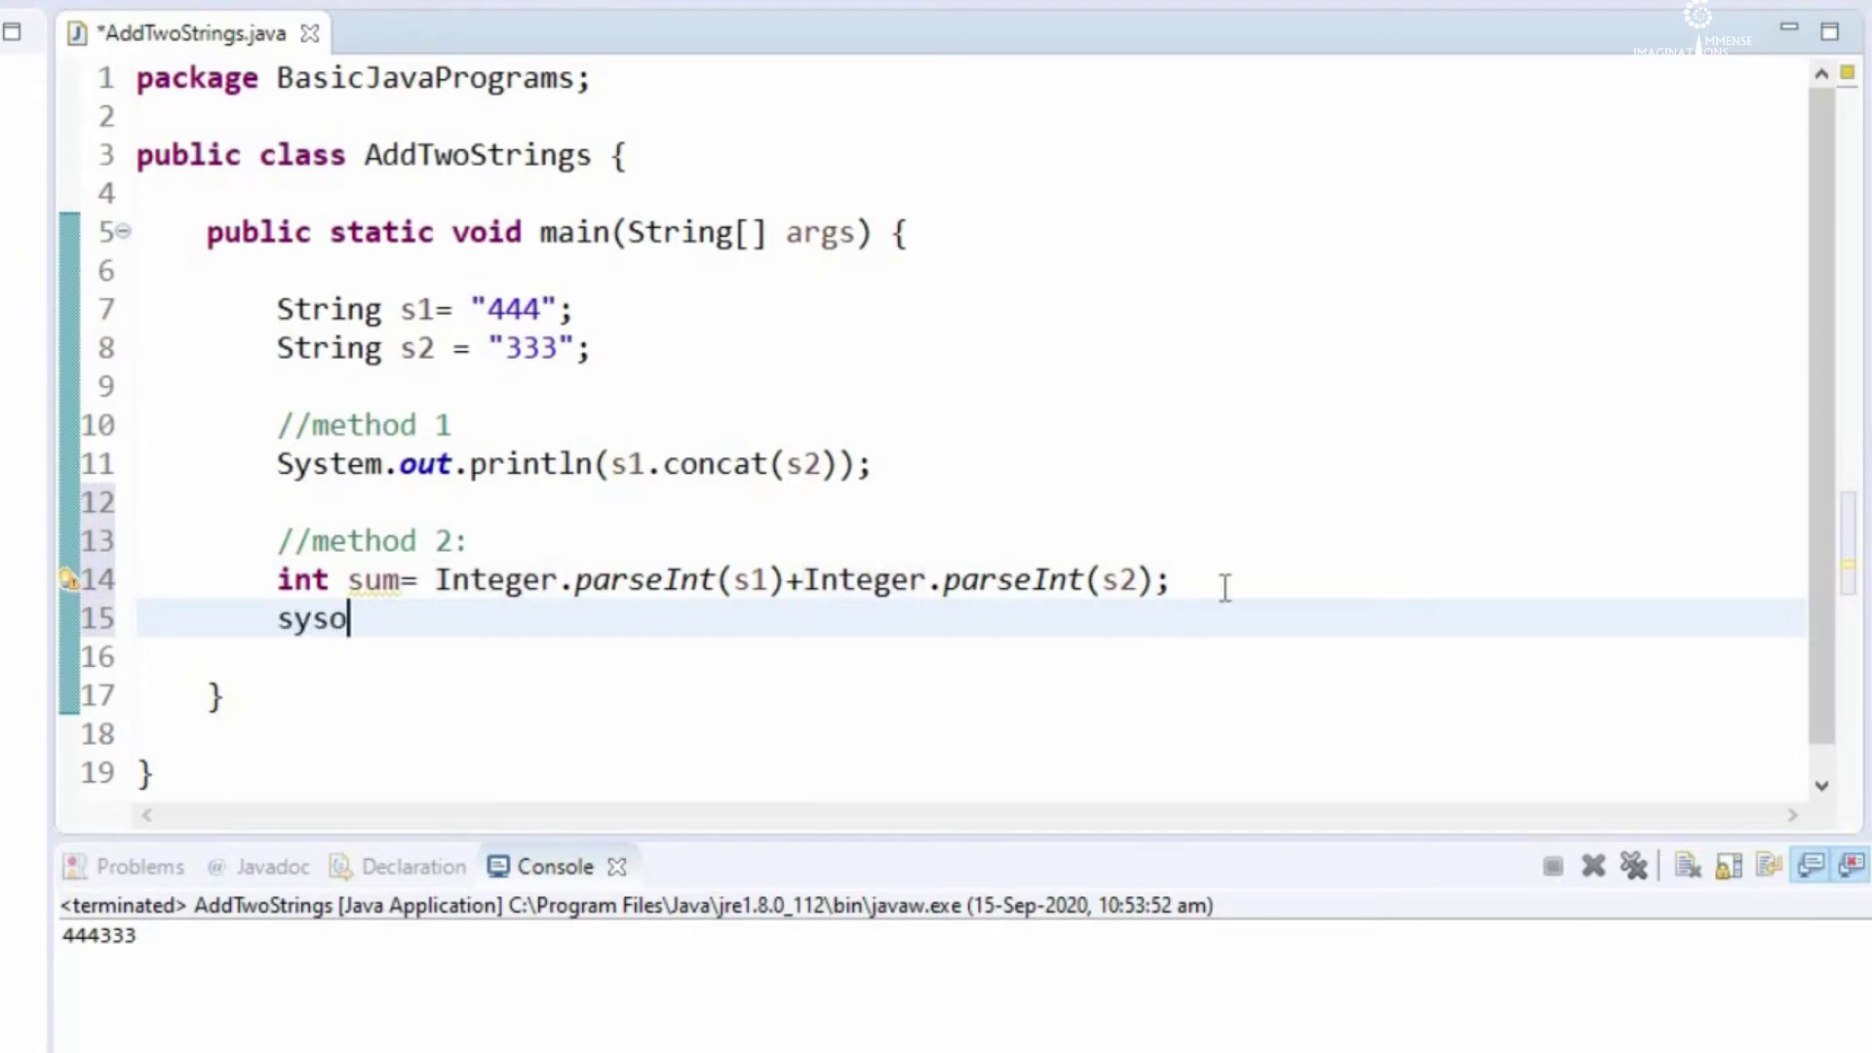
Add System.out.println(sum);, save and run so the console shows 444333 then 777
key("ctrl+space")
type("sum")
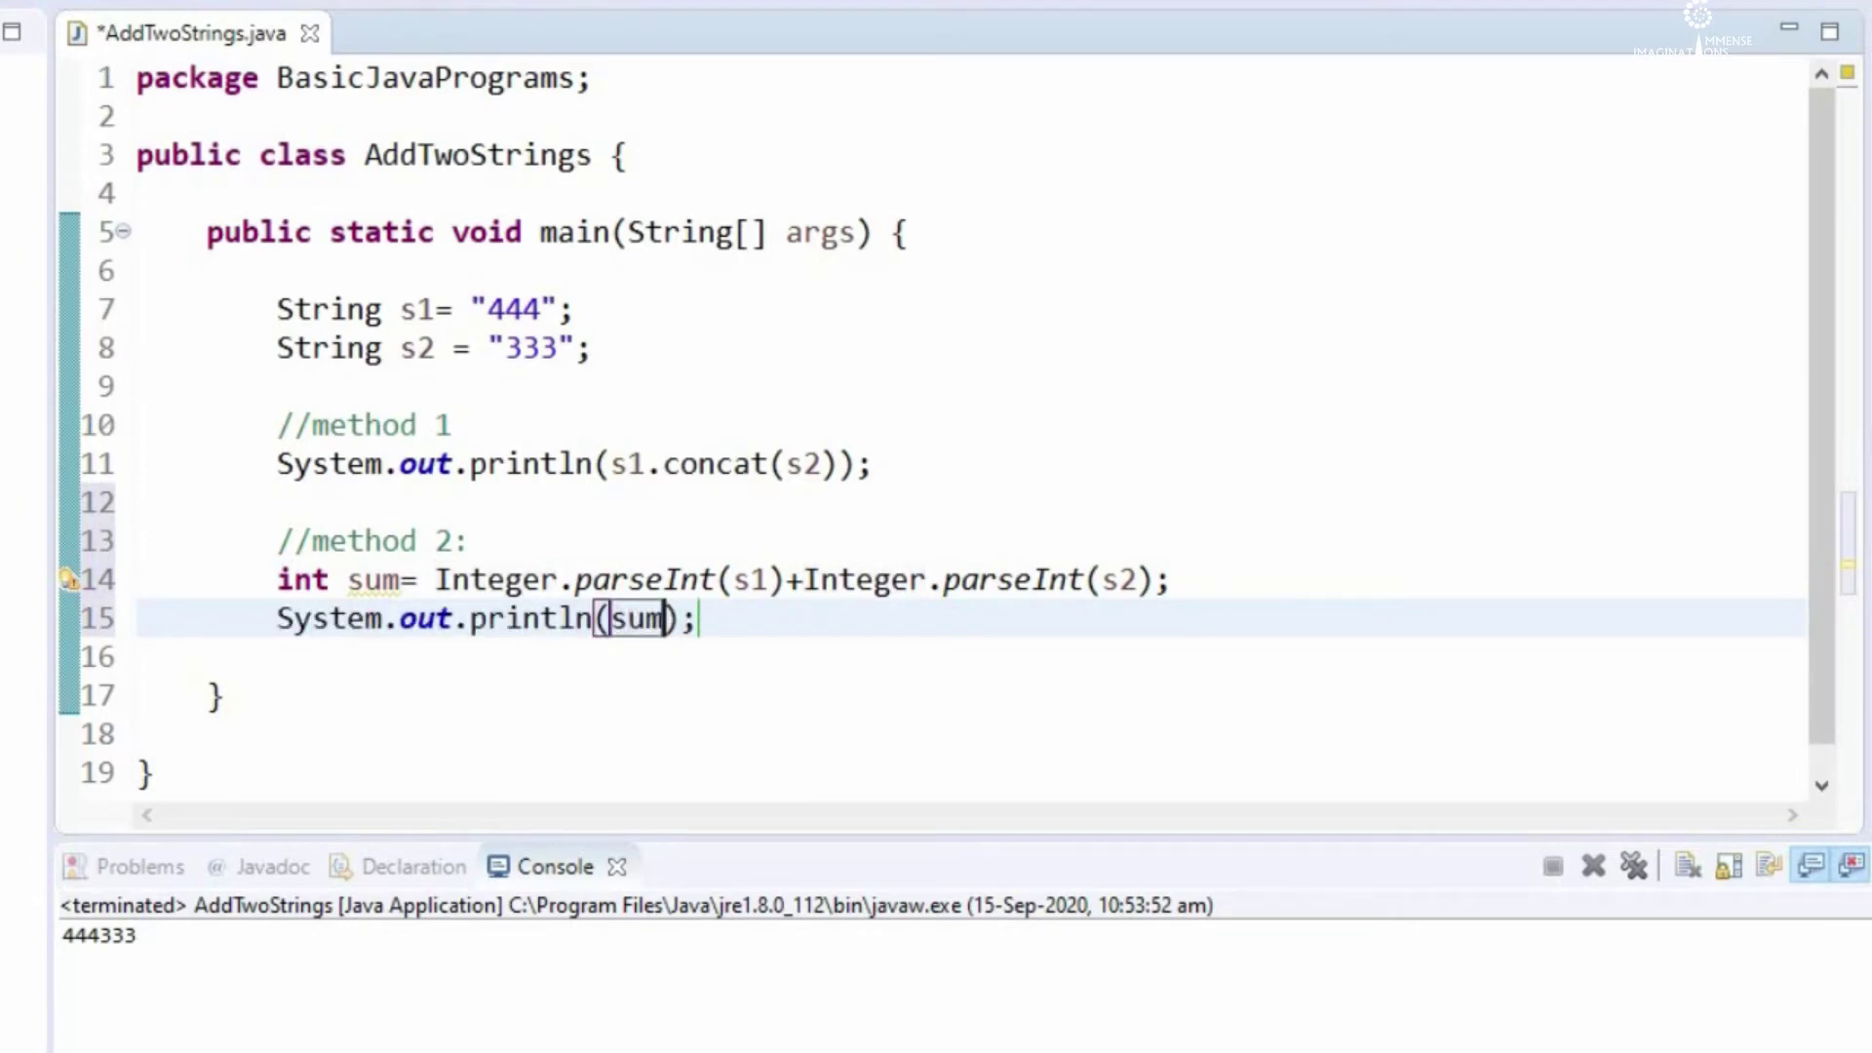
key("ctrl+s")
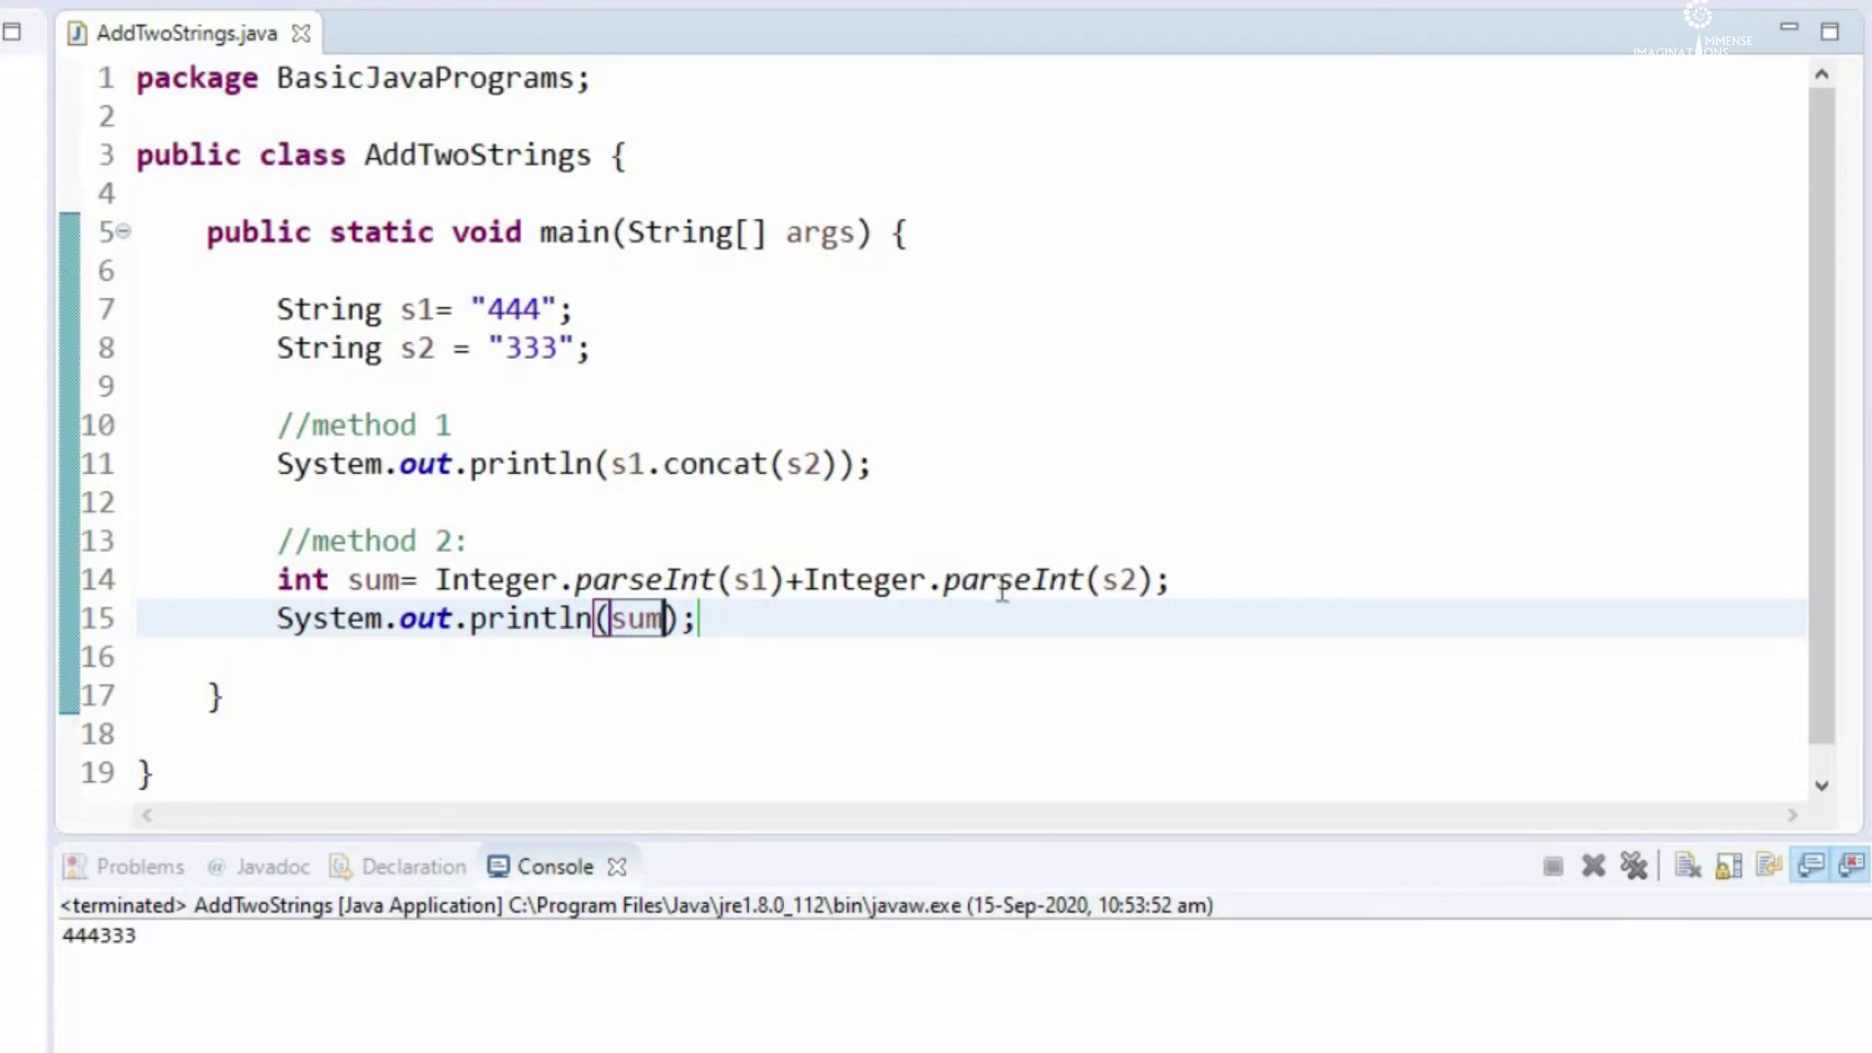
right_click(712, 610)
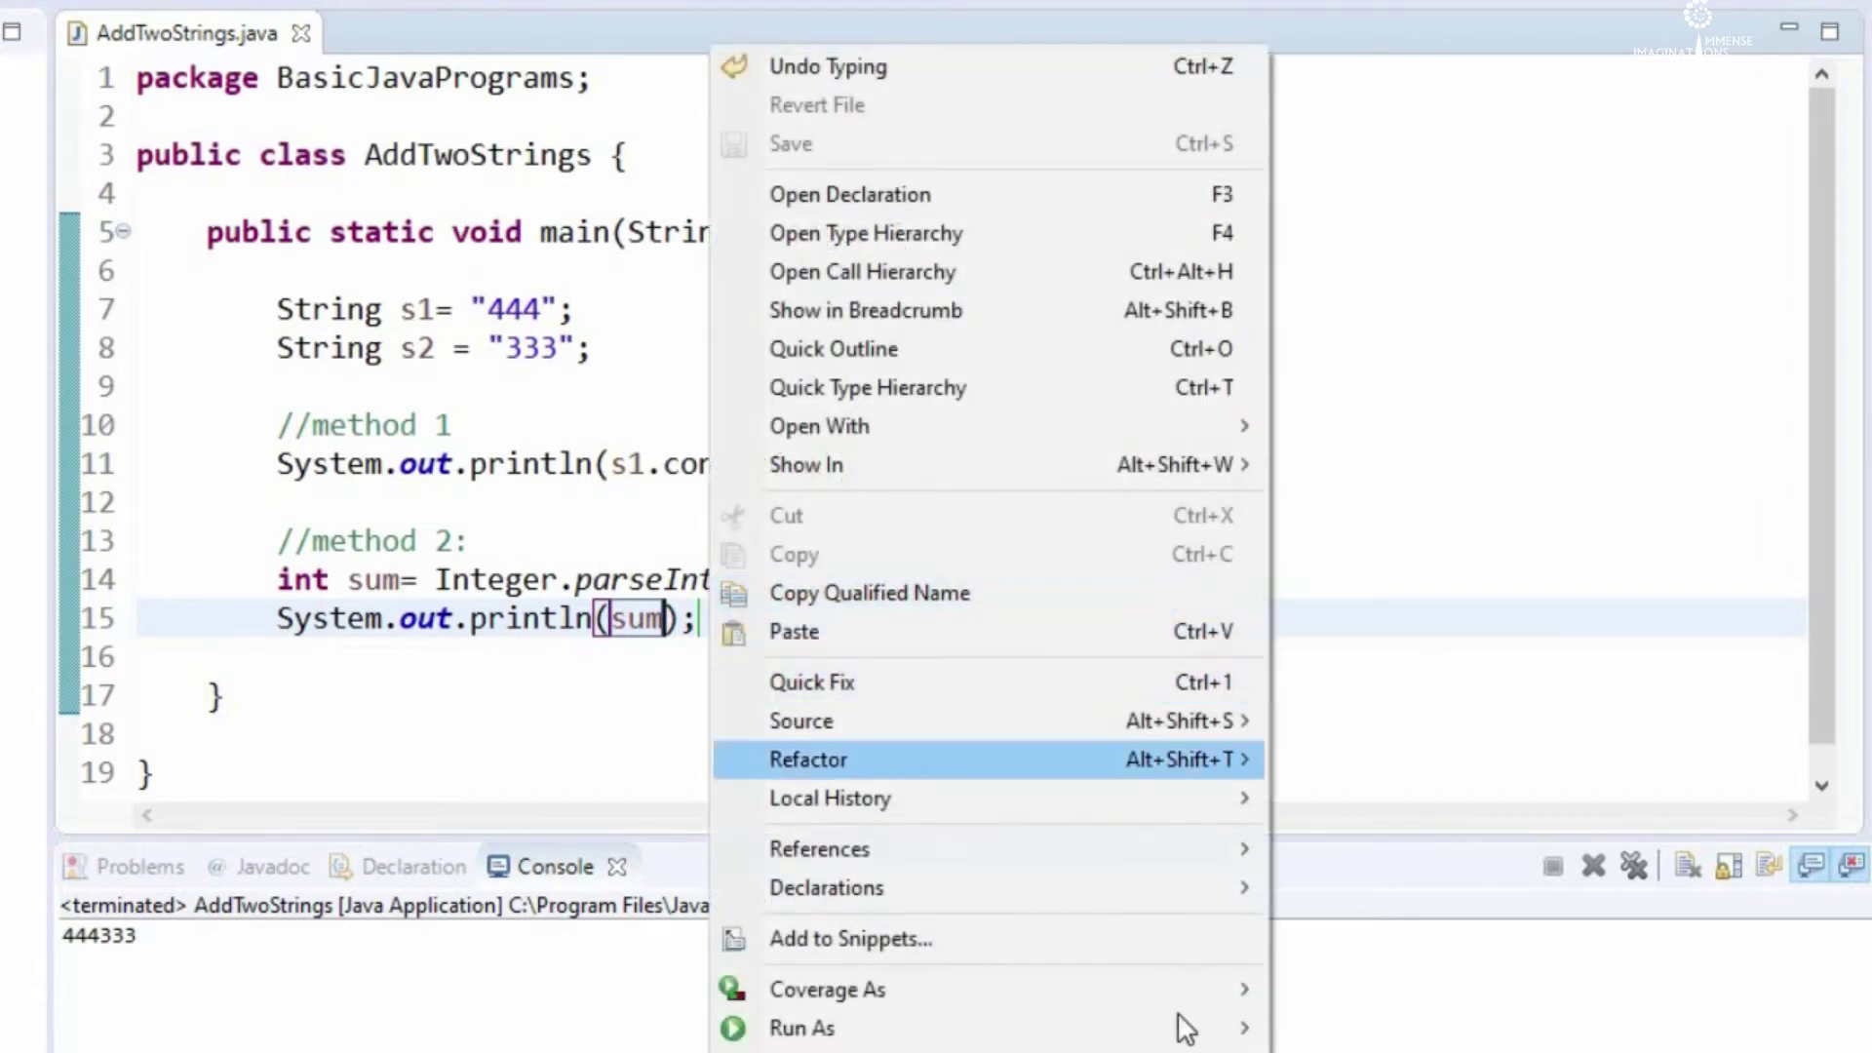
left_click(1321, 1020)
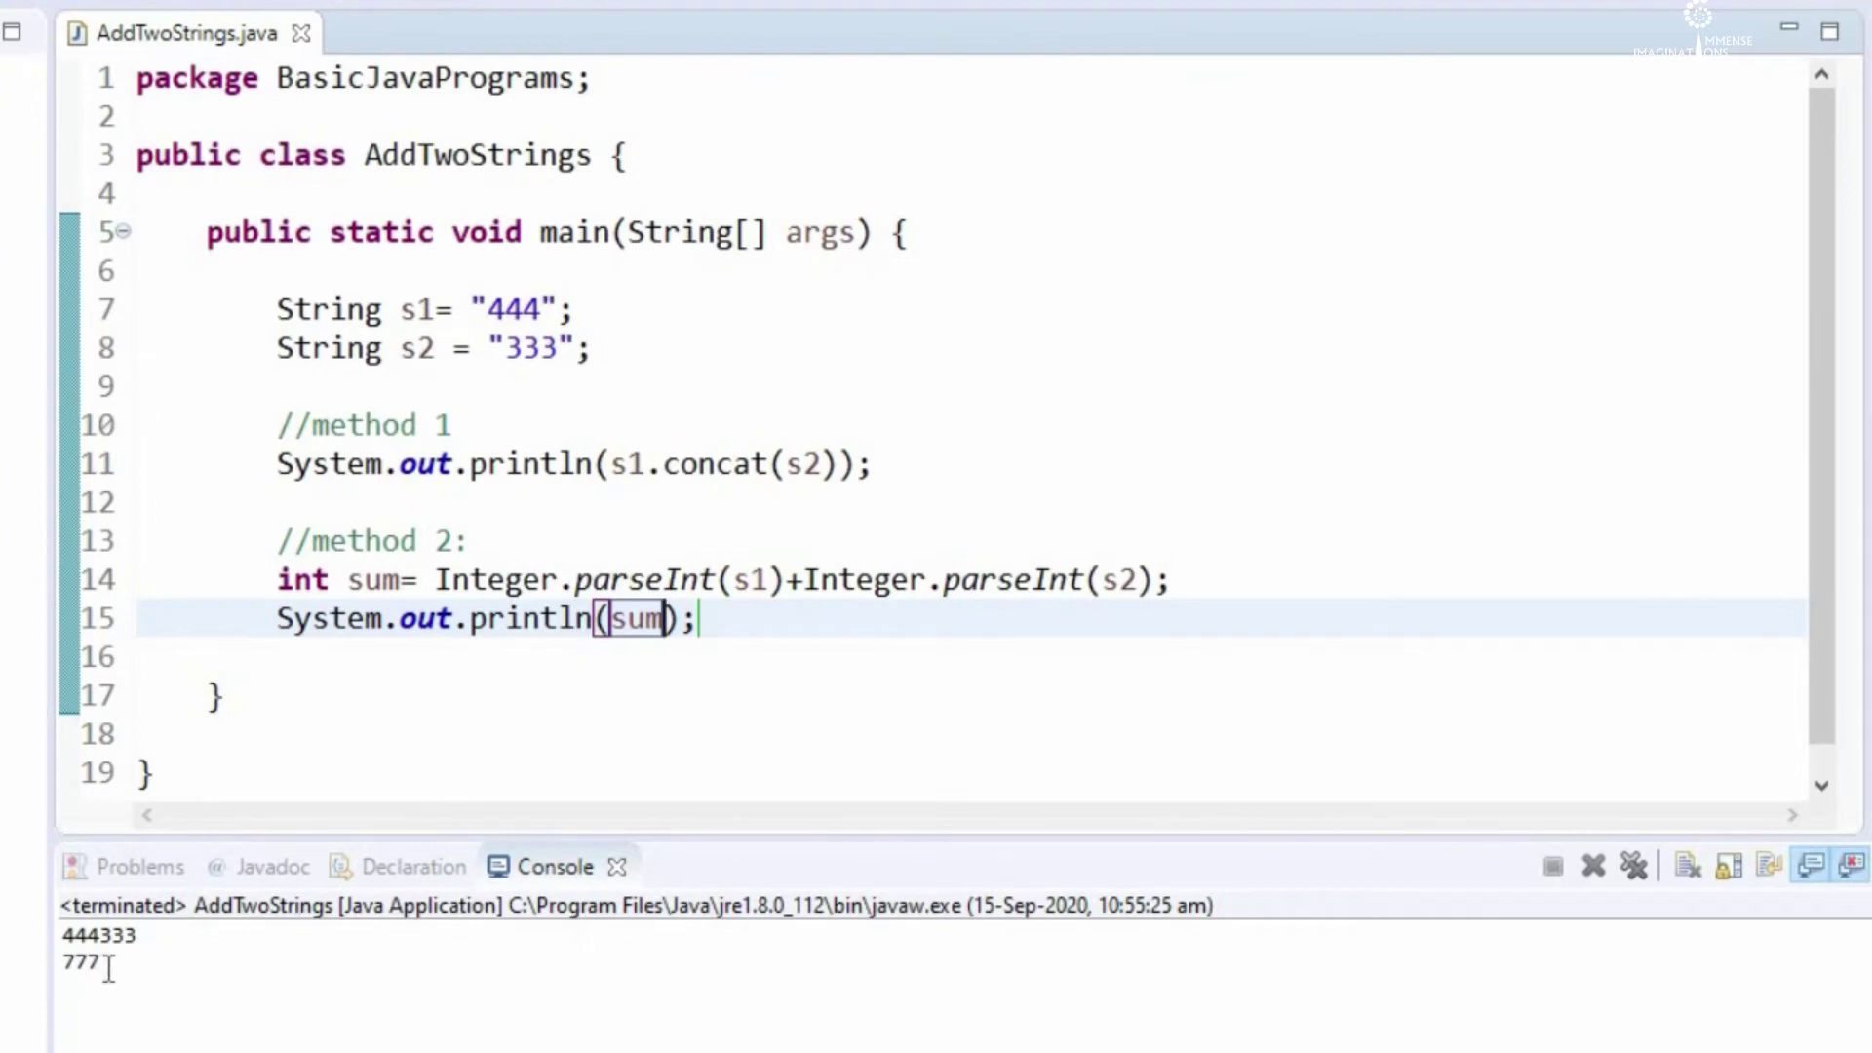
double_click(88, 963)
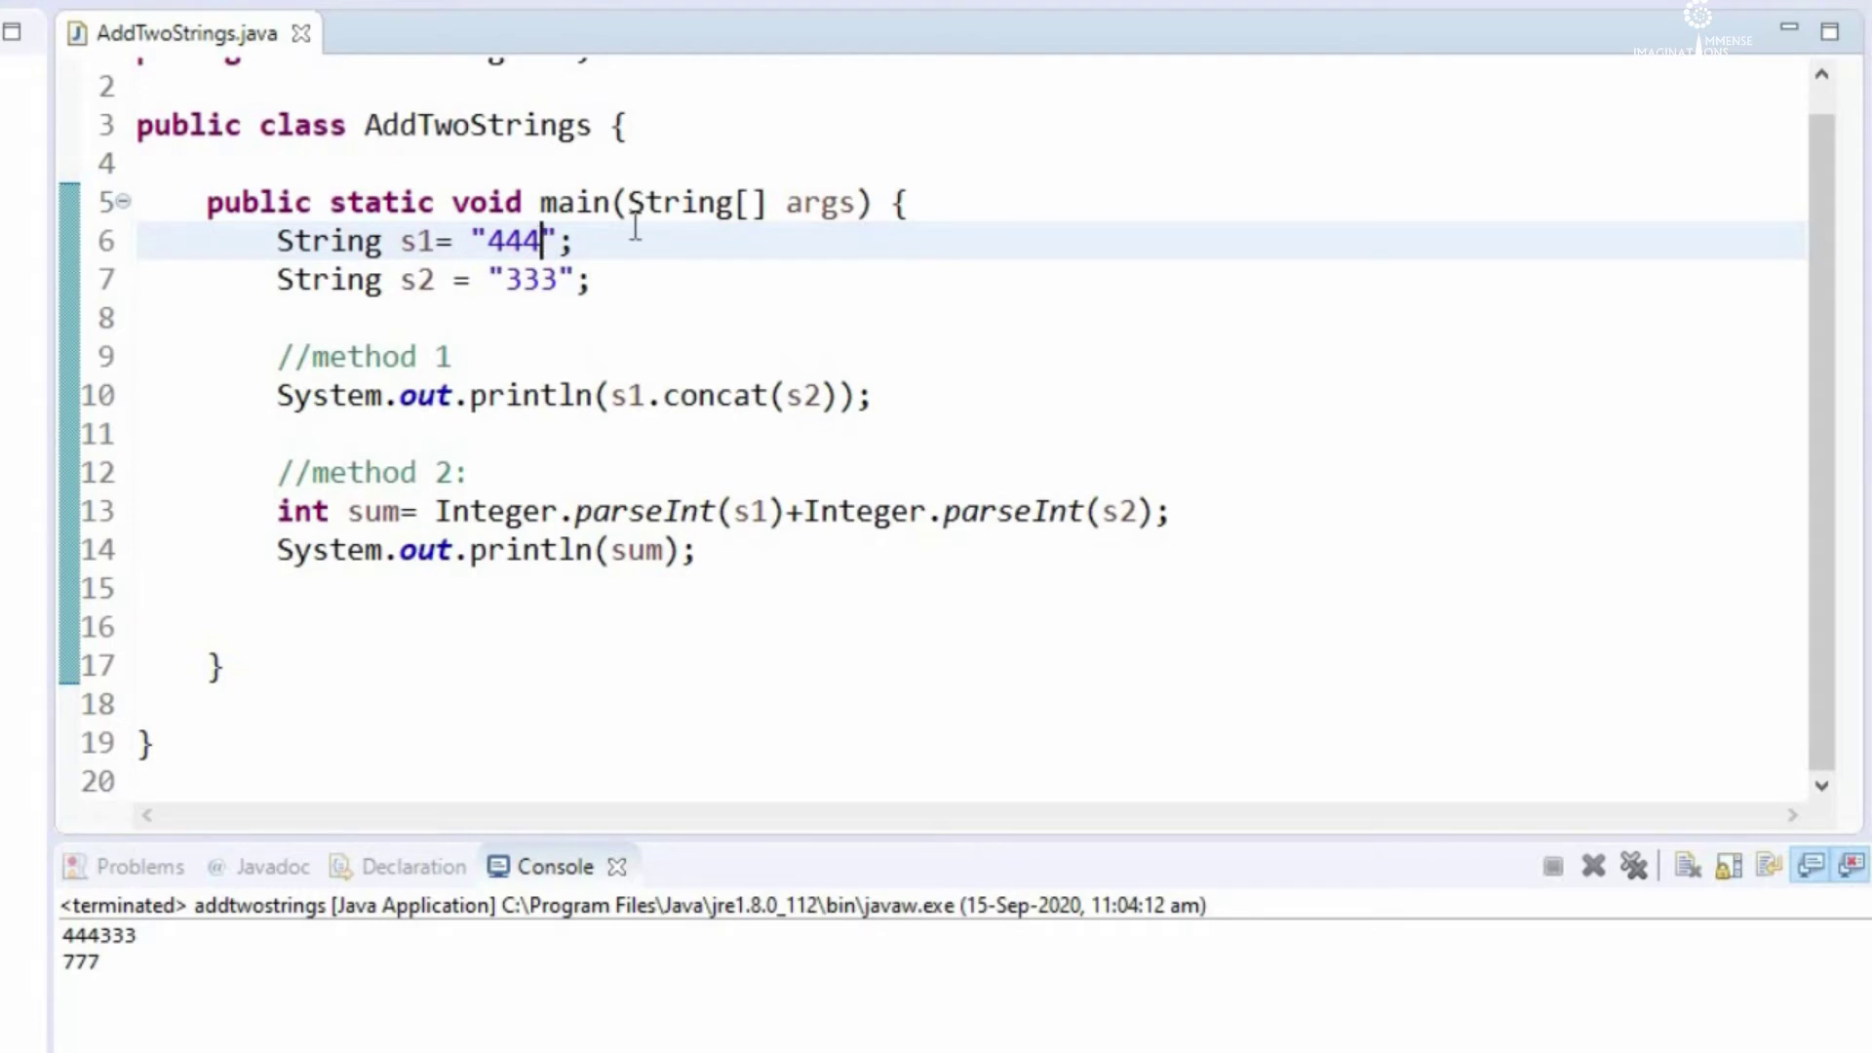
Change s1 to "44a", save and rerun, yielding 44a333 and a NumberFormatException
key("BackSpace")
type("a")
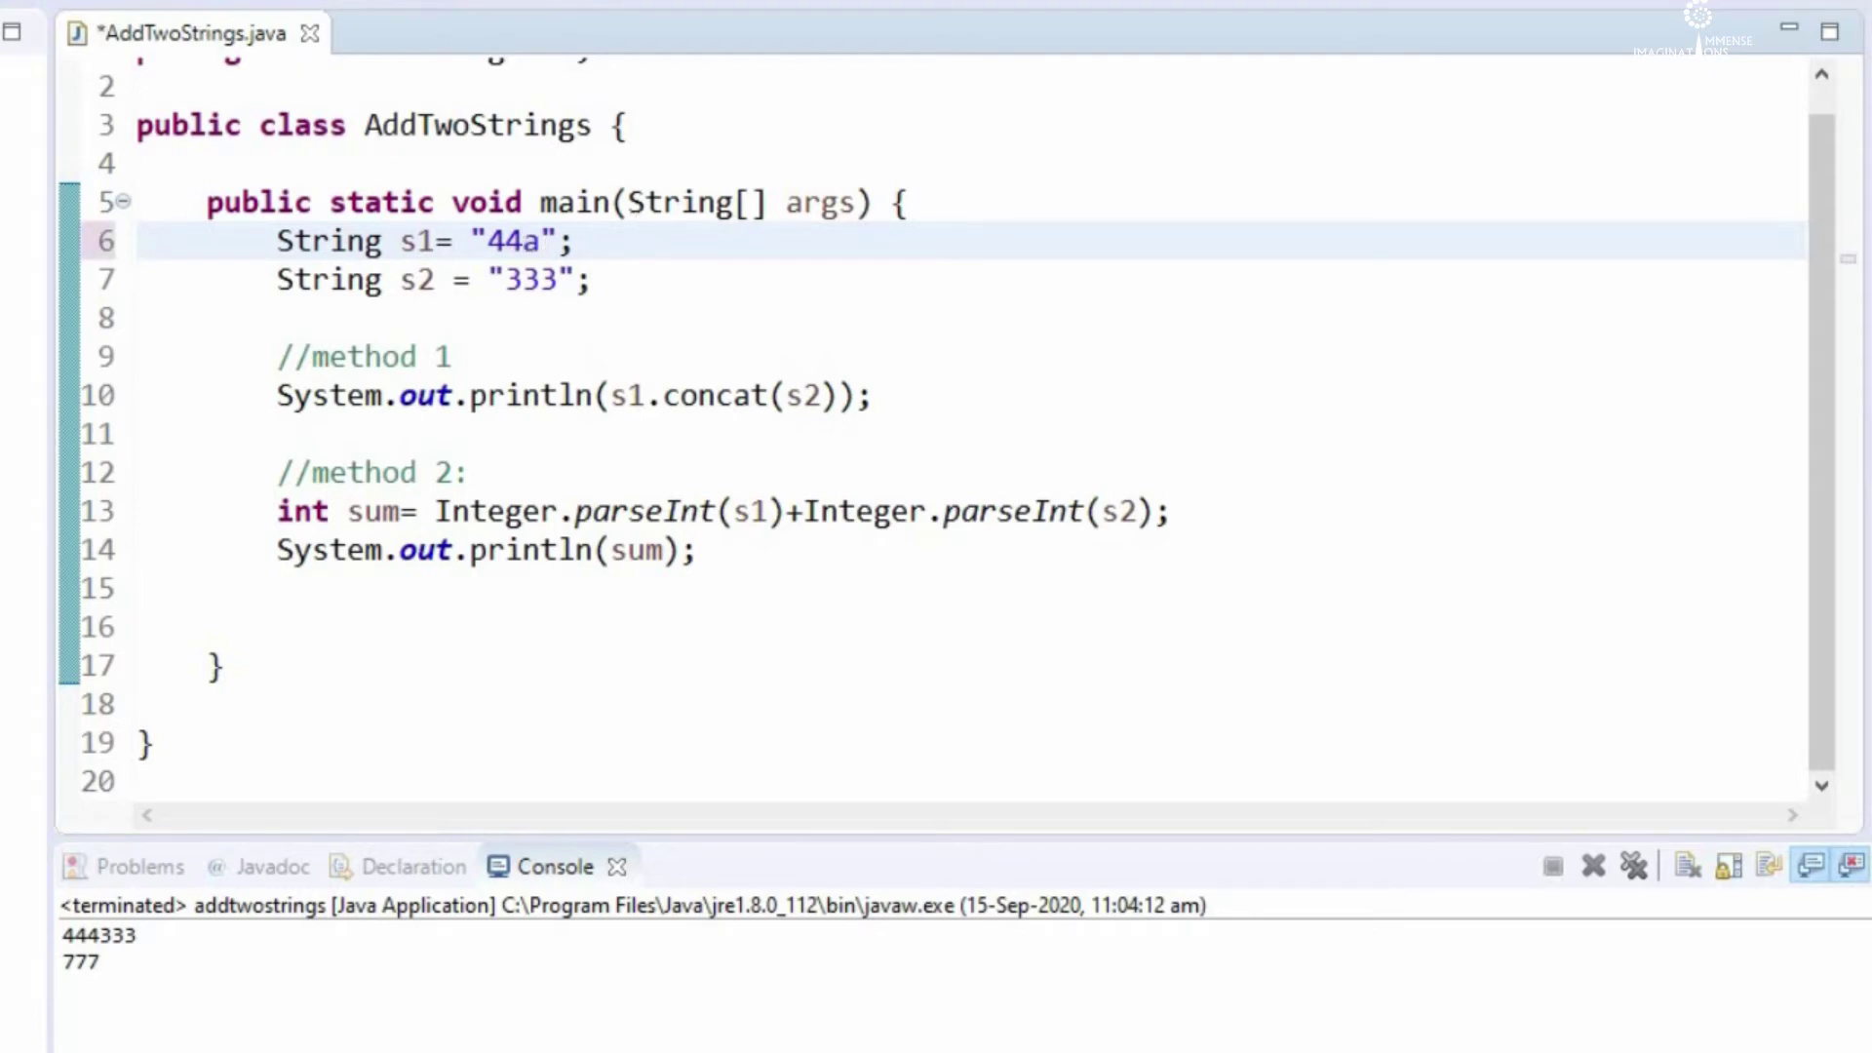
key("ctrl+s")
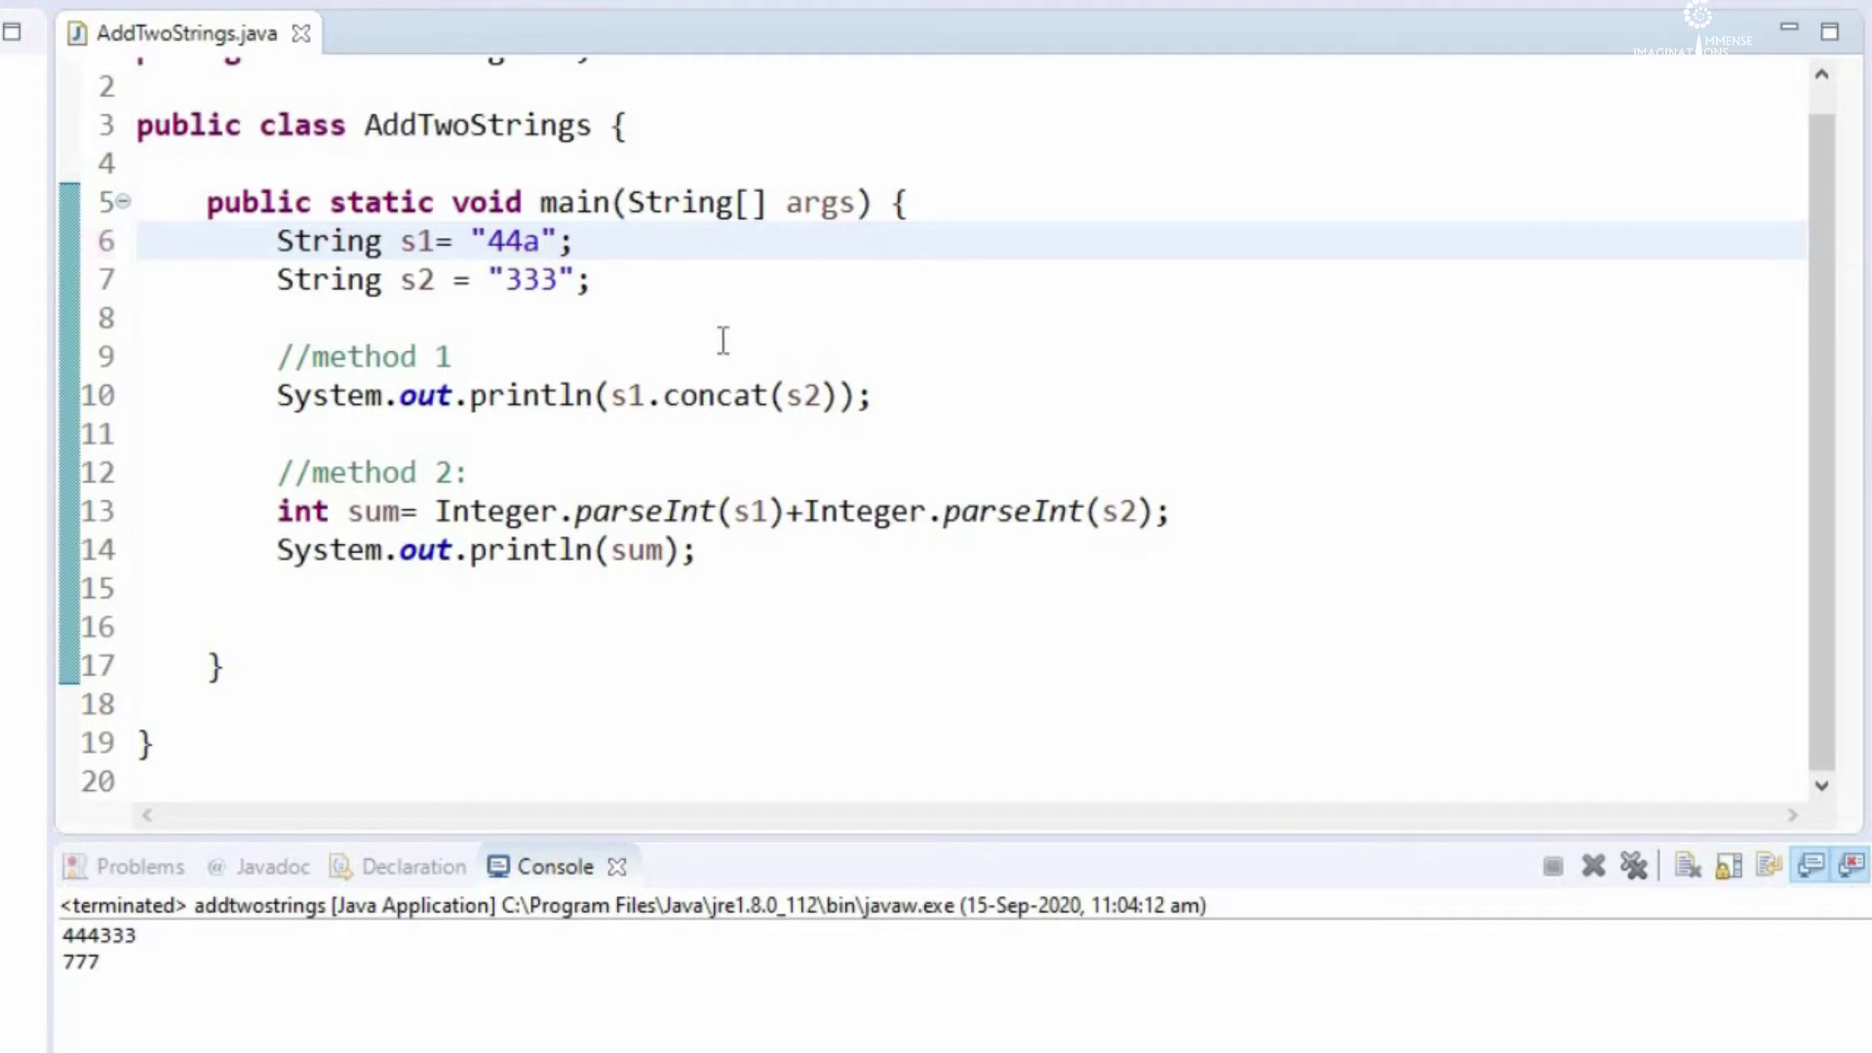
right_click(689, 295)
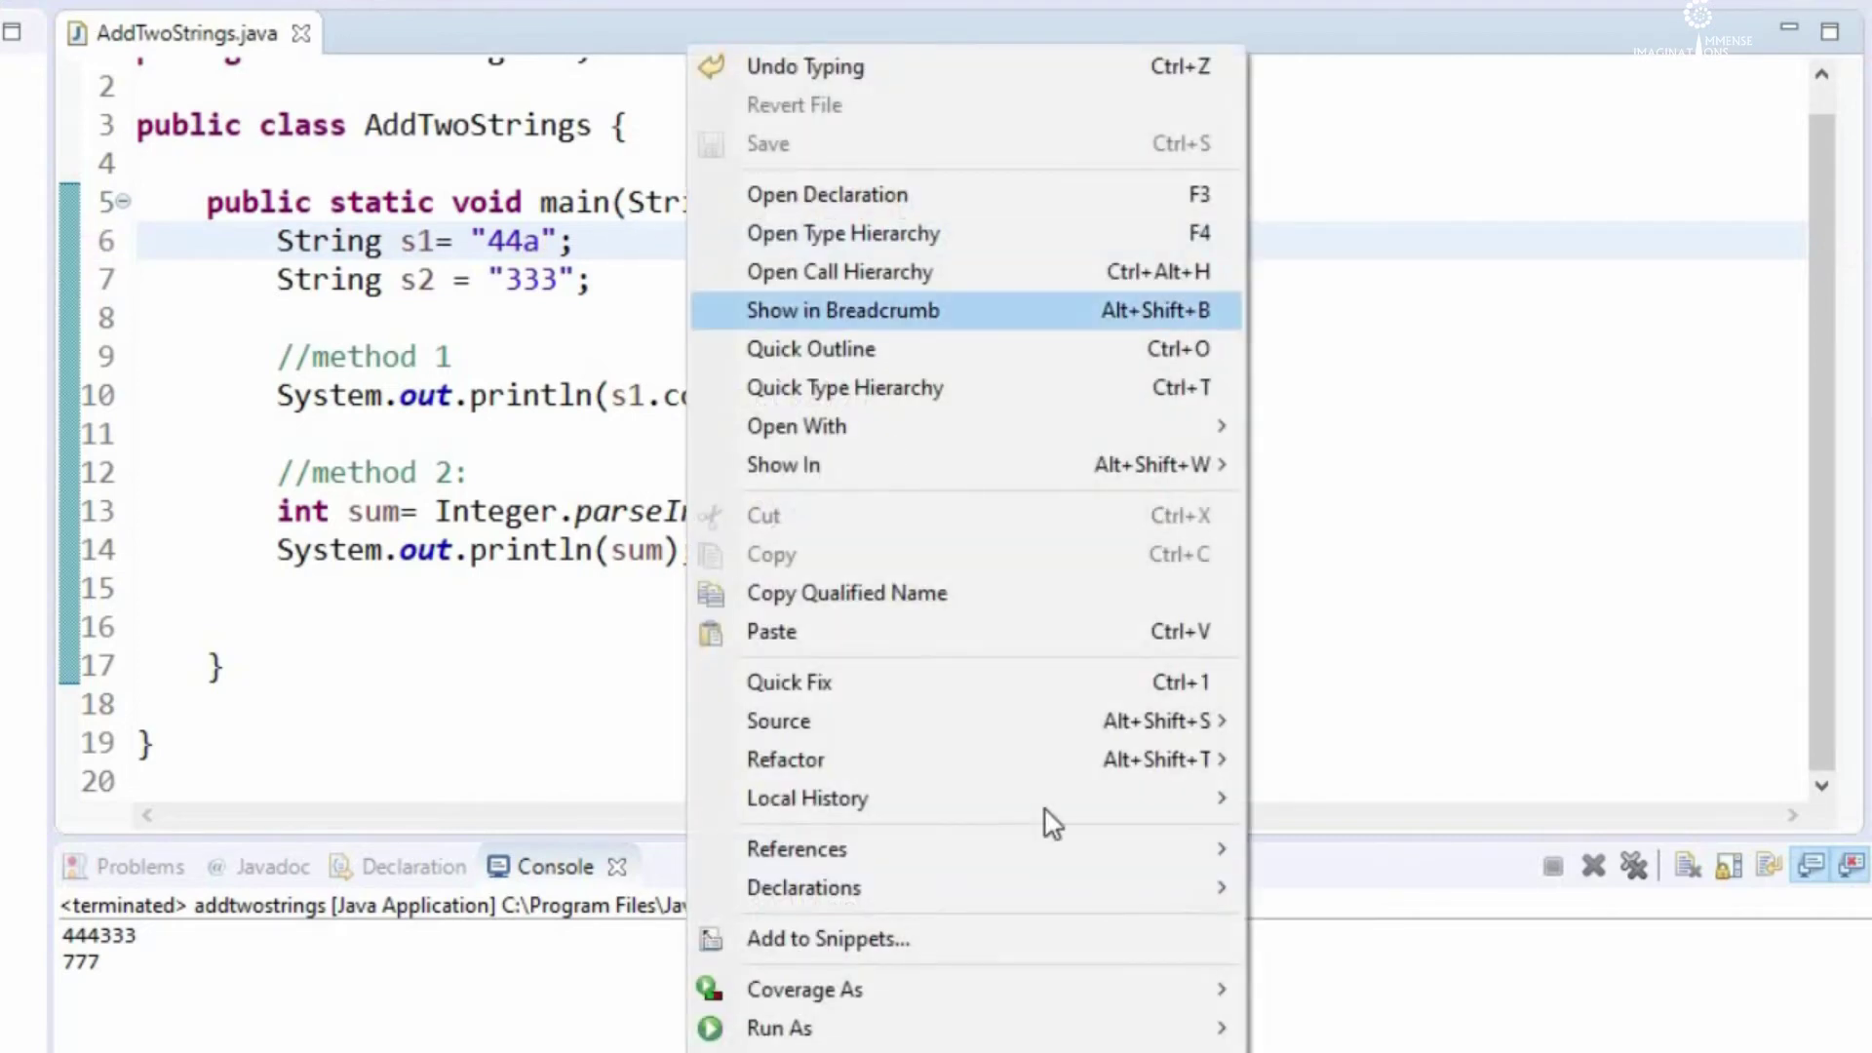
mouse_move(966, 1029)
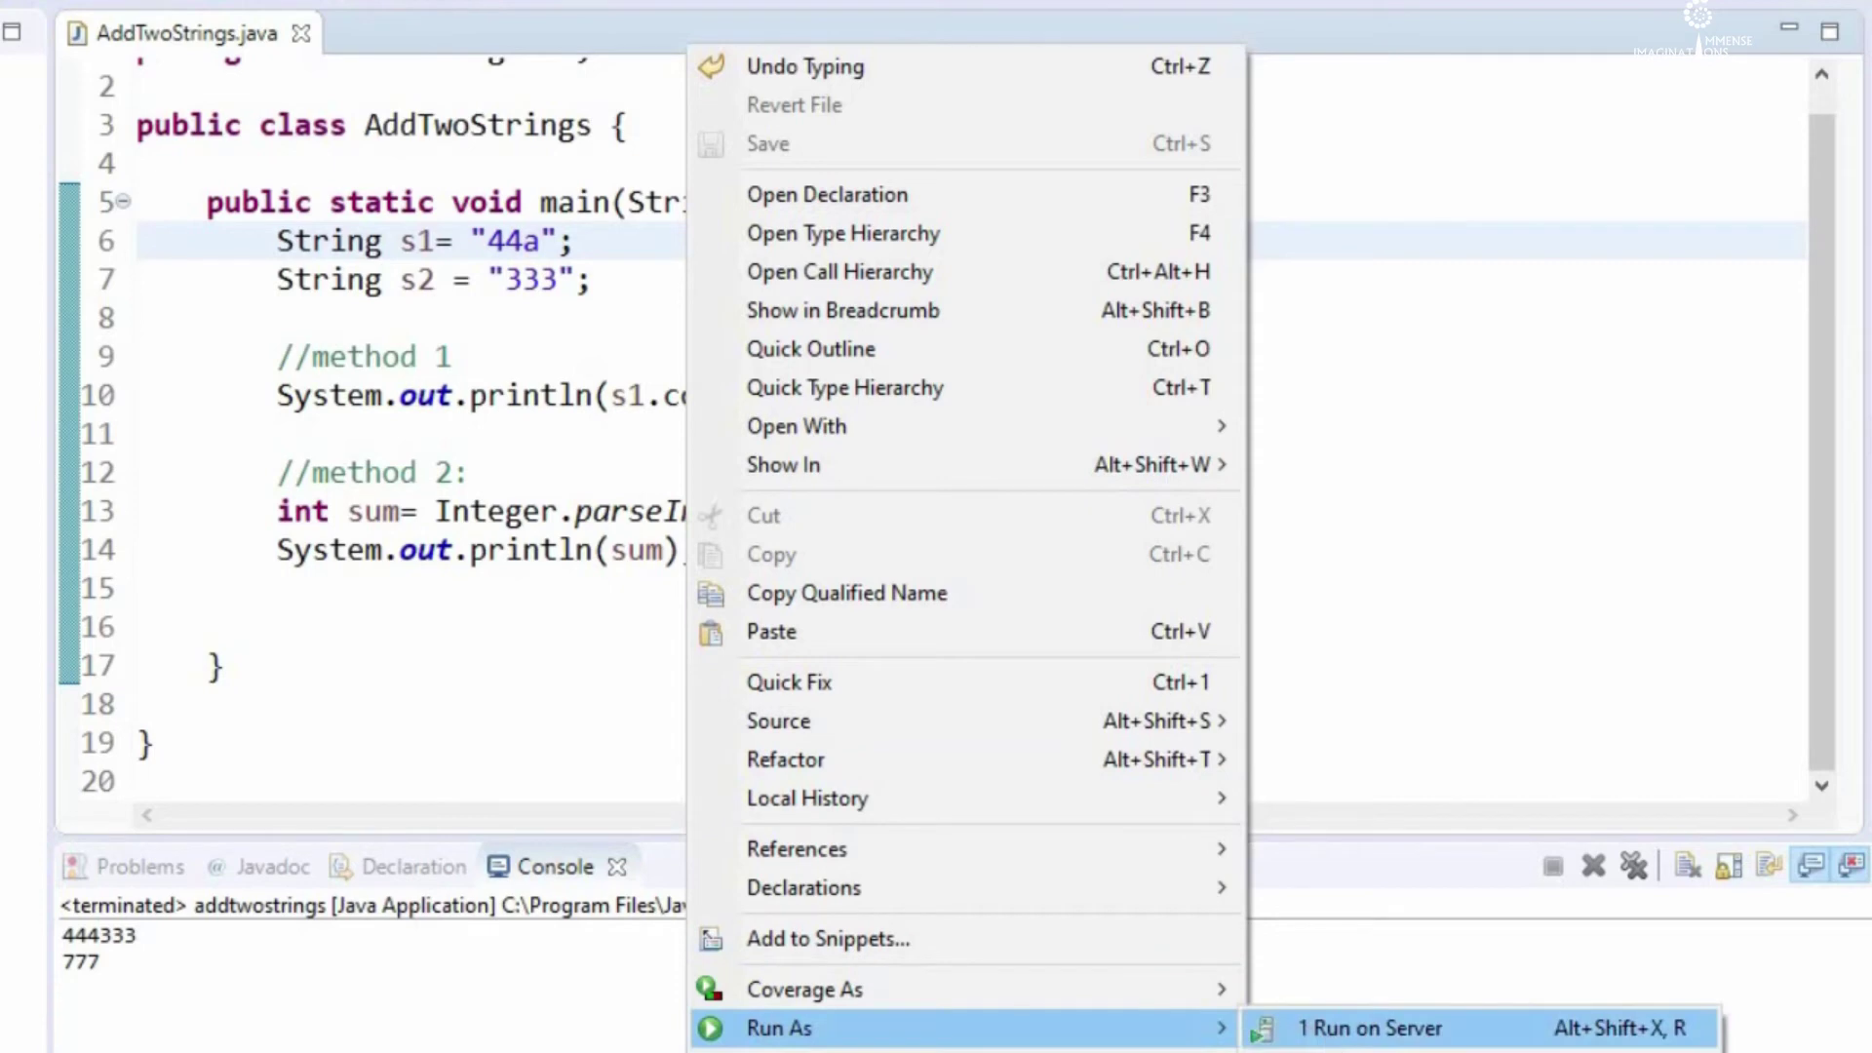
left_click(1349, 1044)
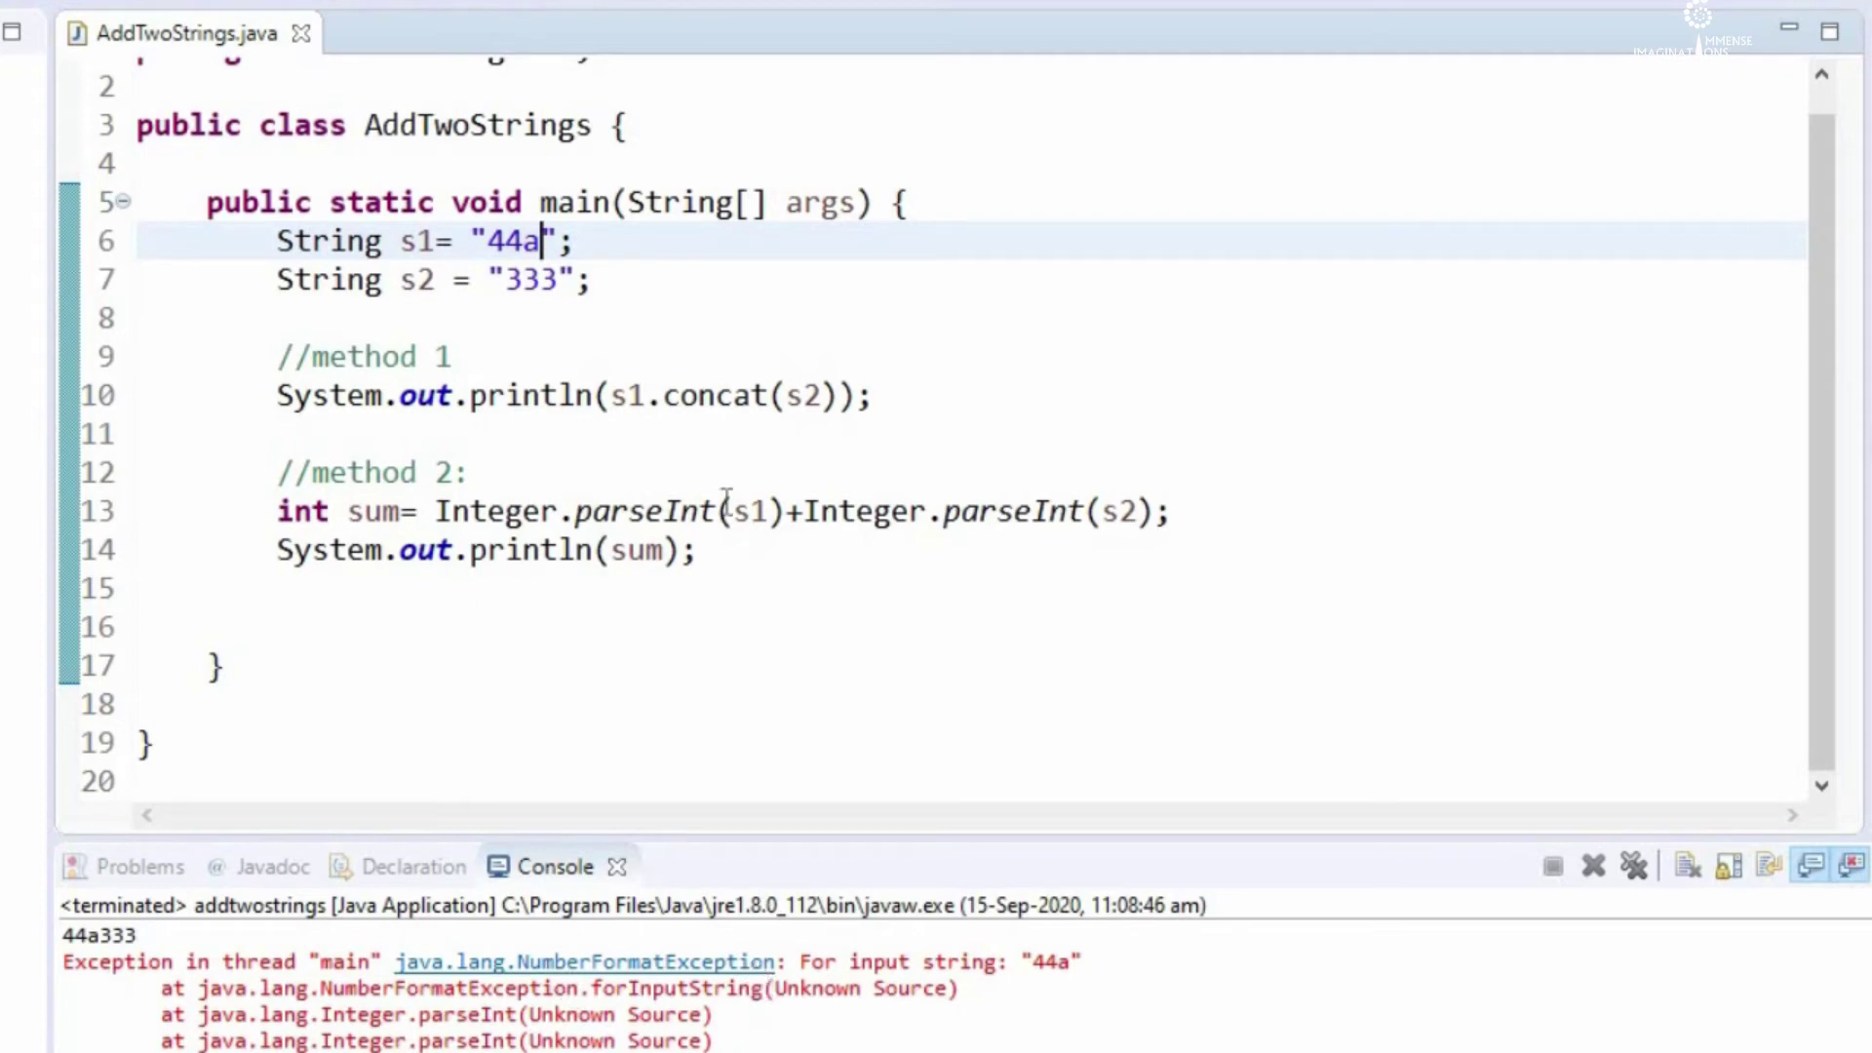
left_click(679, 512)
mouse_move(643, 511)
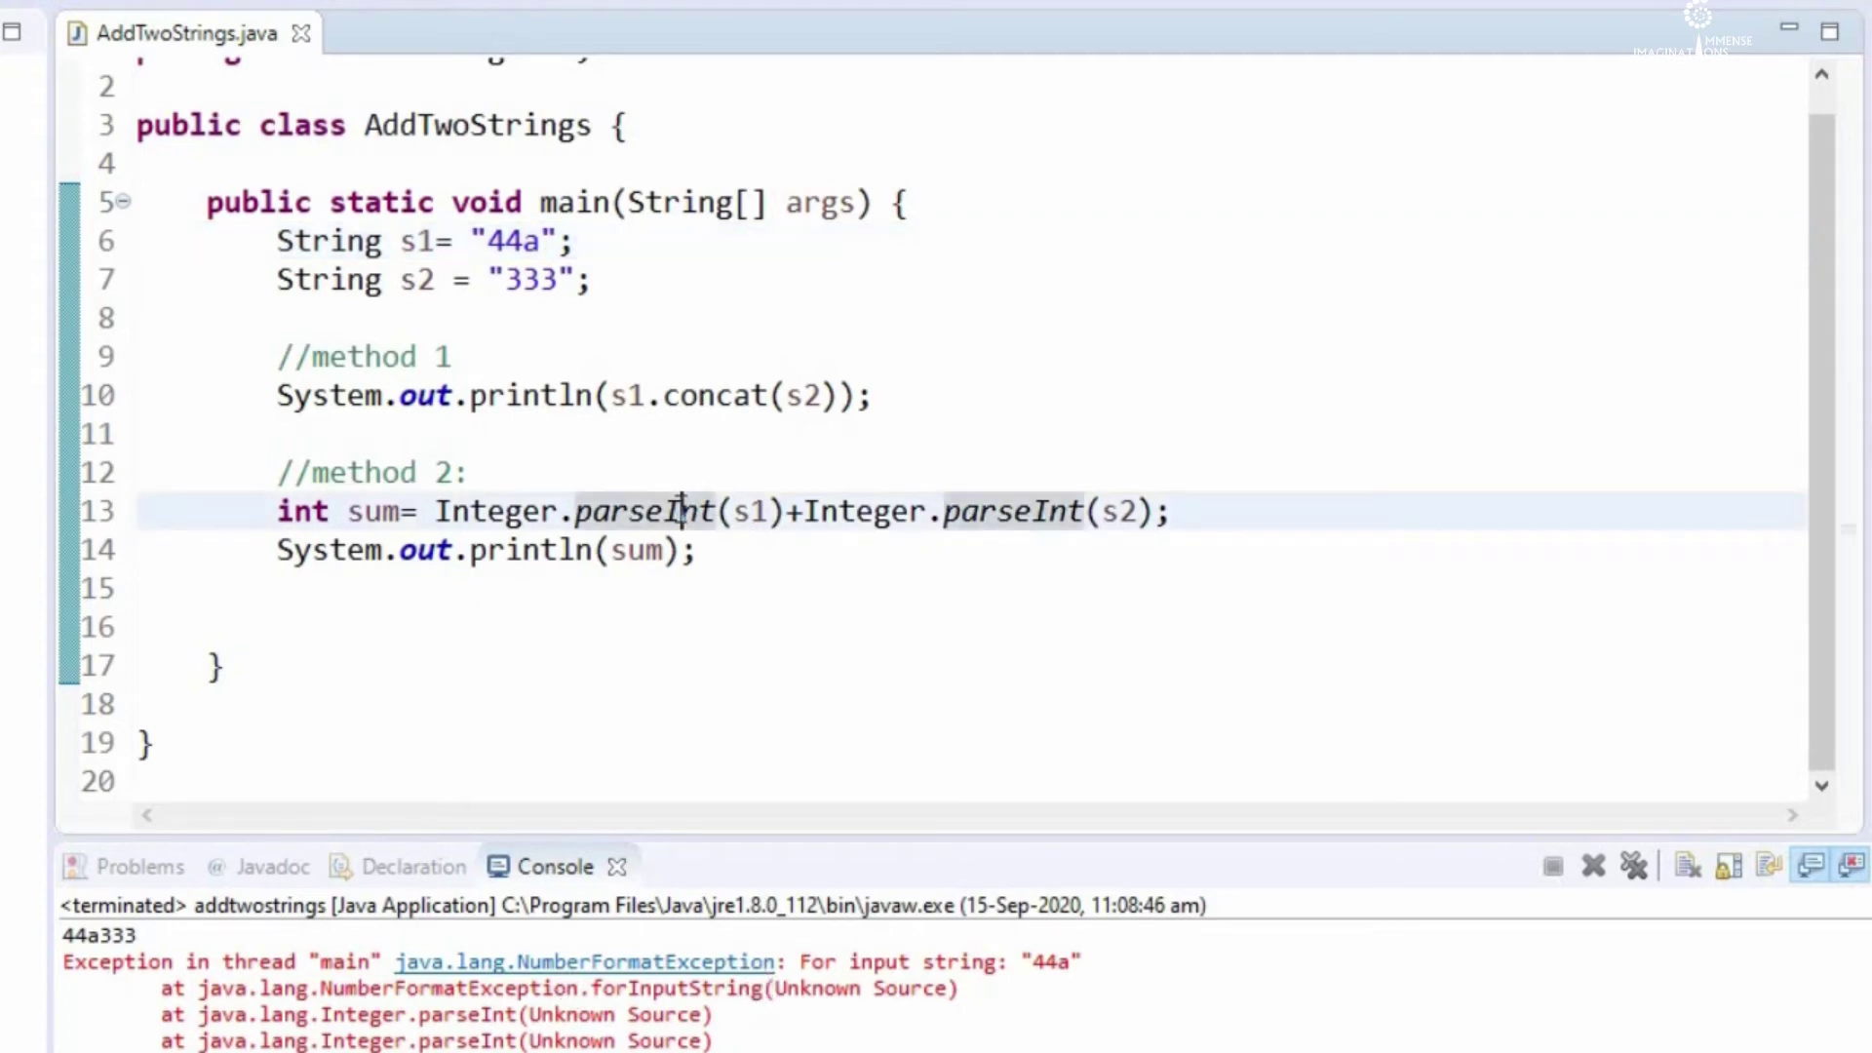
key("Up")
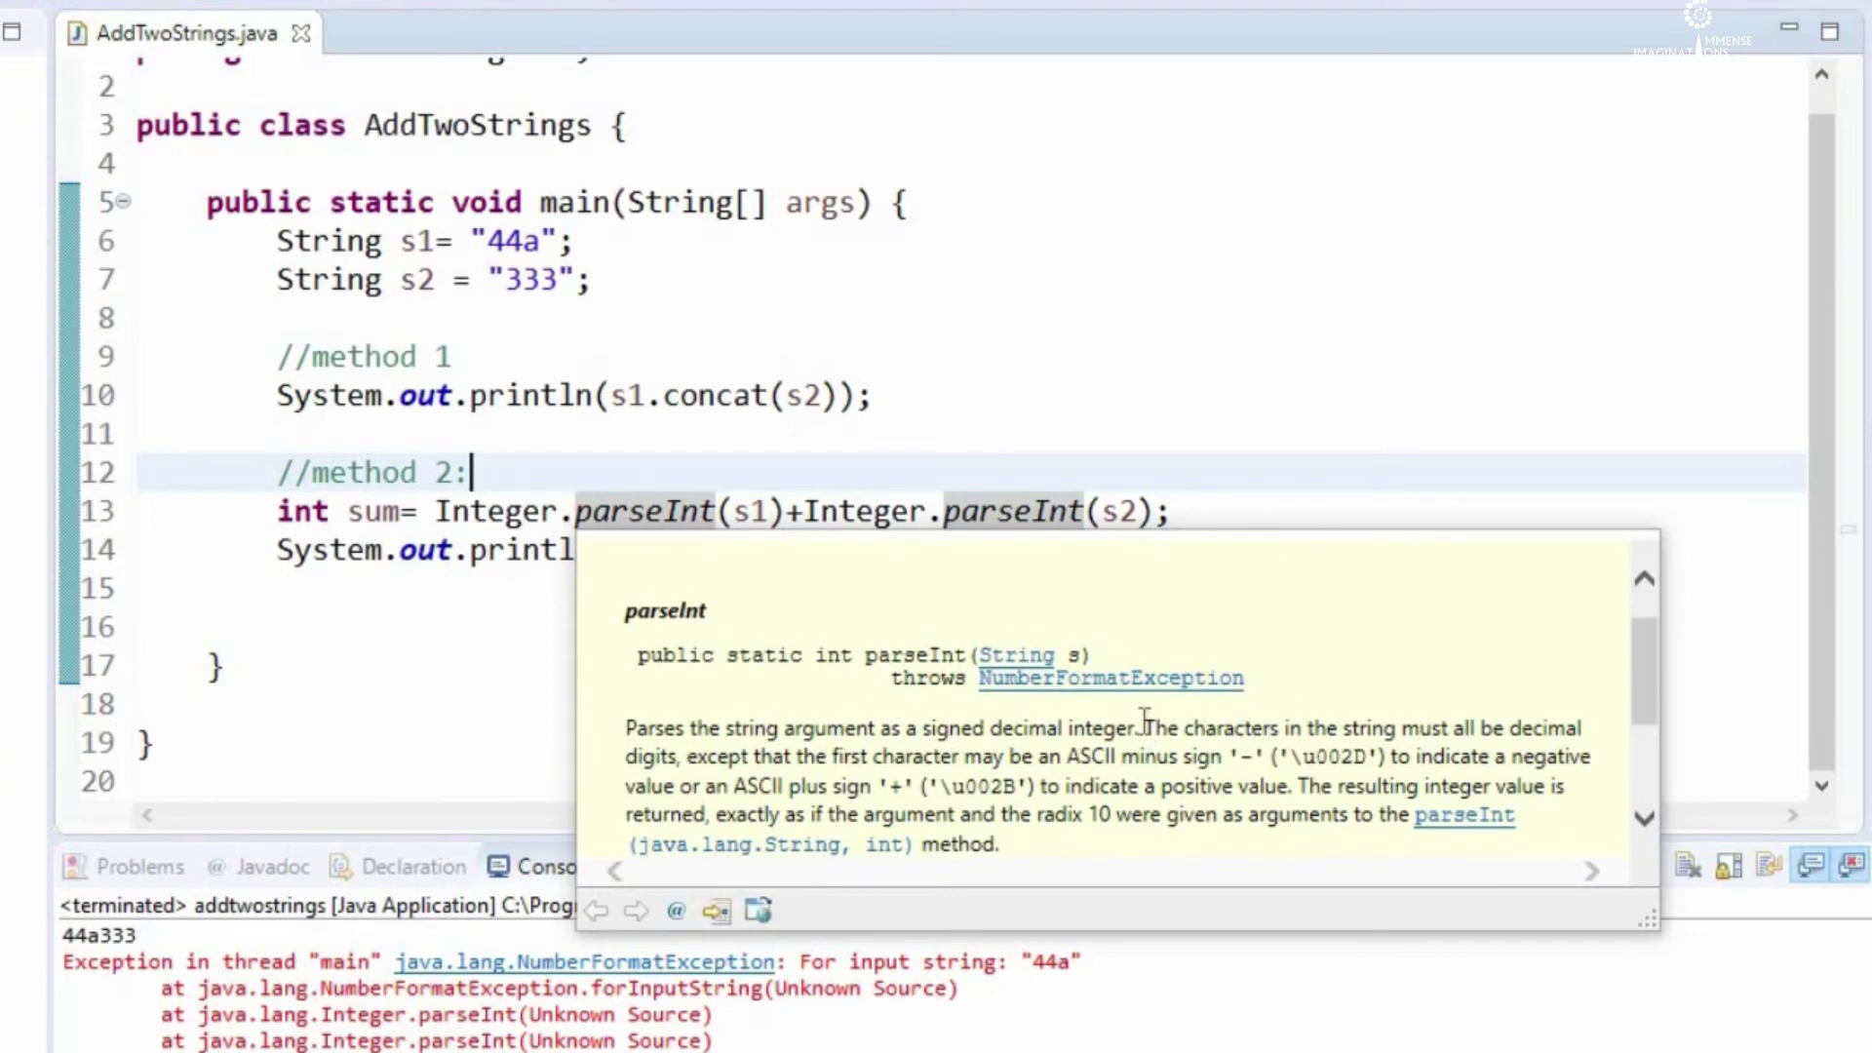
Highlight the parseInt Javadoc sentence requiring only decimal digits in the string
left_click_drag(1144, 726, 1179, 726)
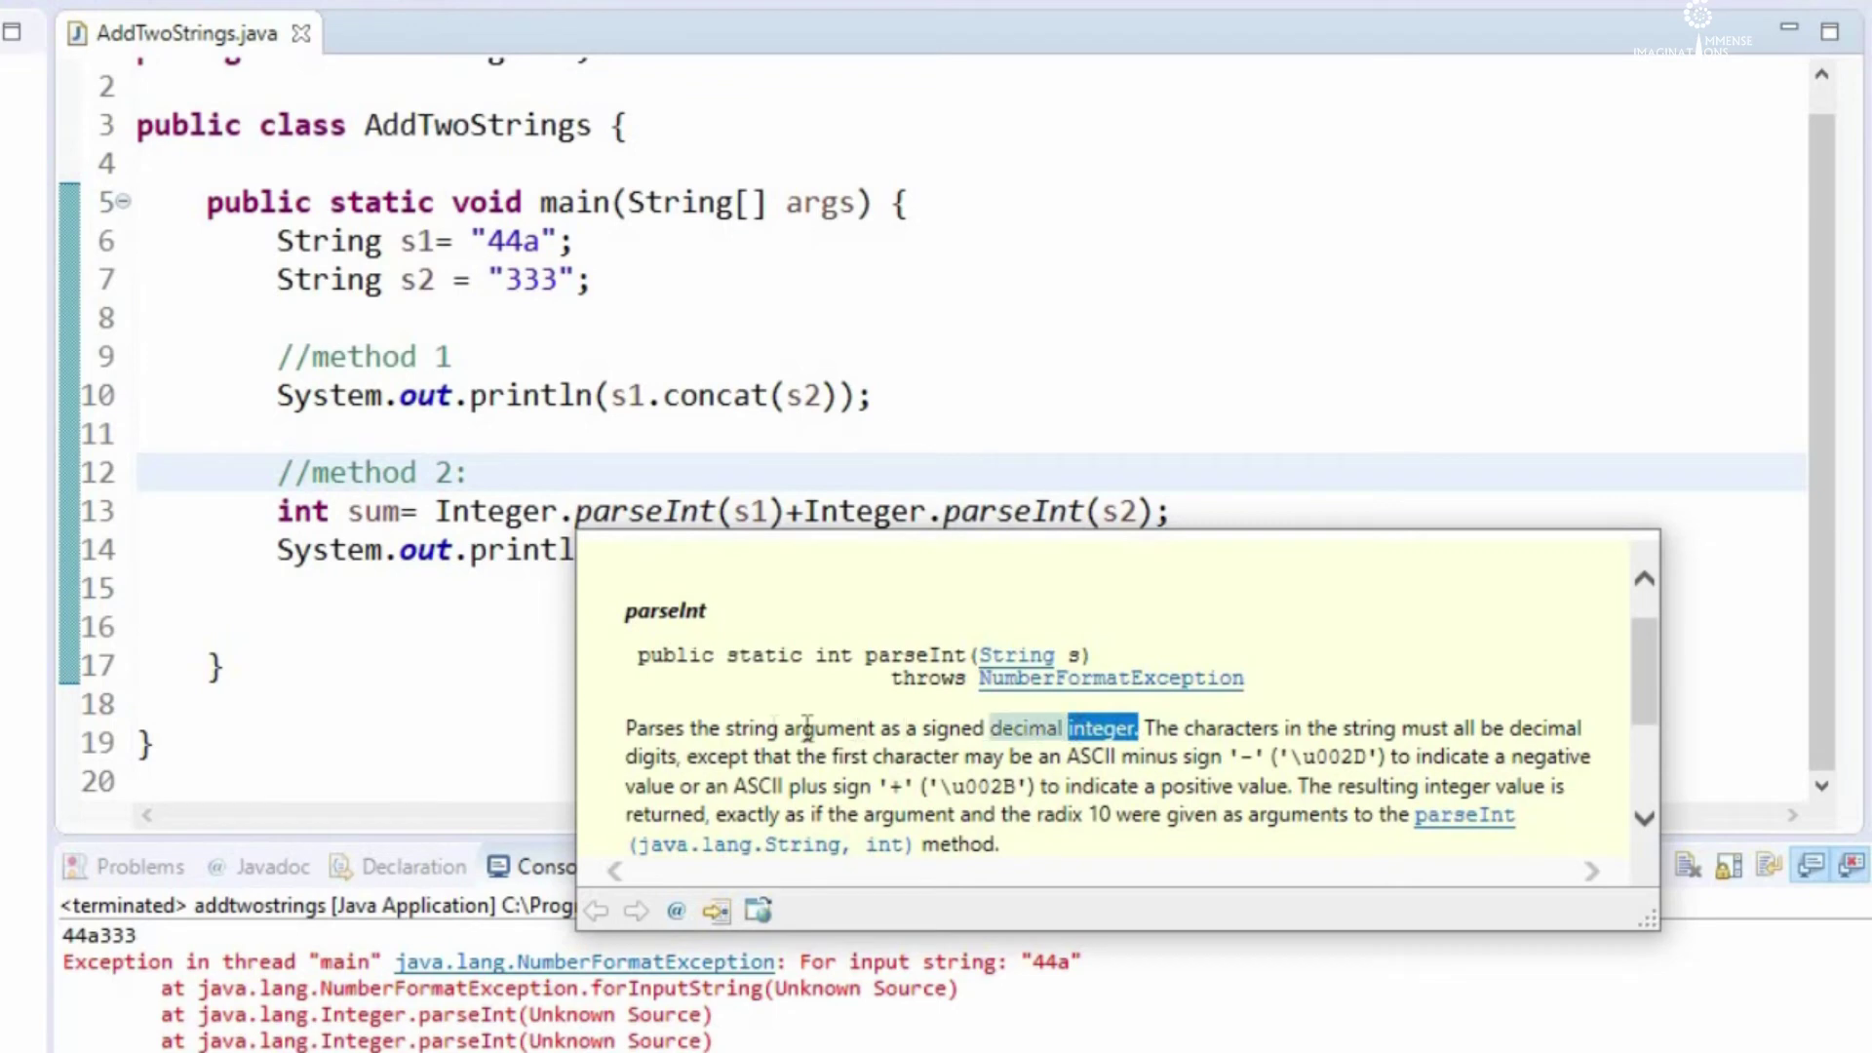
left_click_drag(1179, 727, 677, 756)
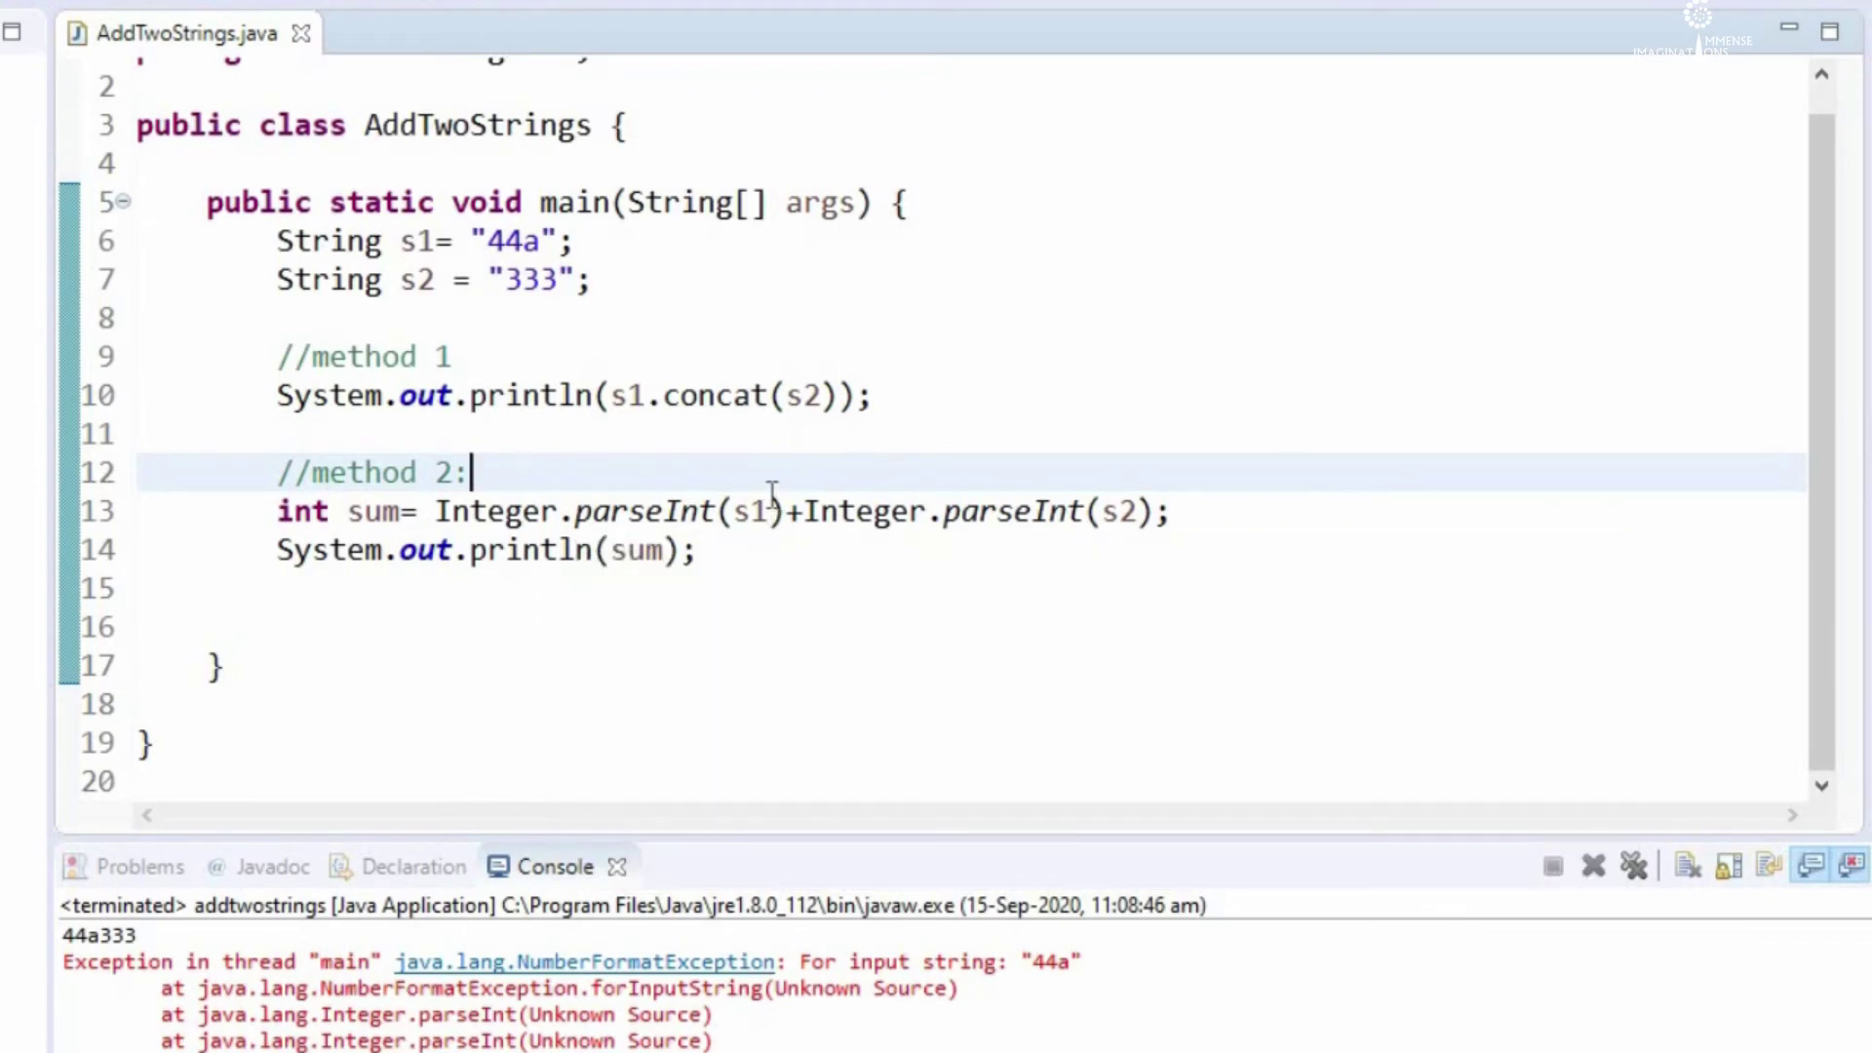
Restore s1 to "444", save and rerun so the console shows 444333 and 777
left_click(686, 238)
key("BackSpace")
type("34")
key("BackSpace")
key("BackSpace")
type("4")
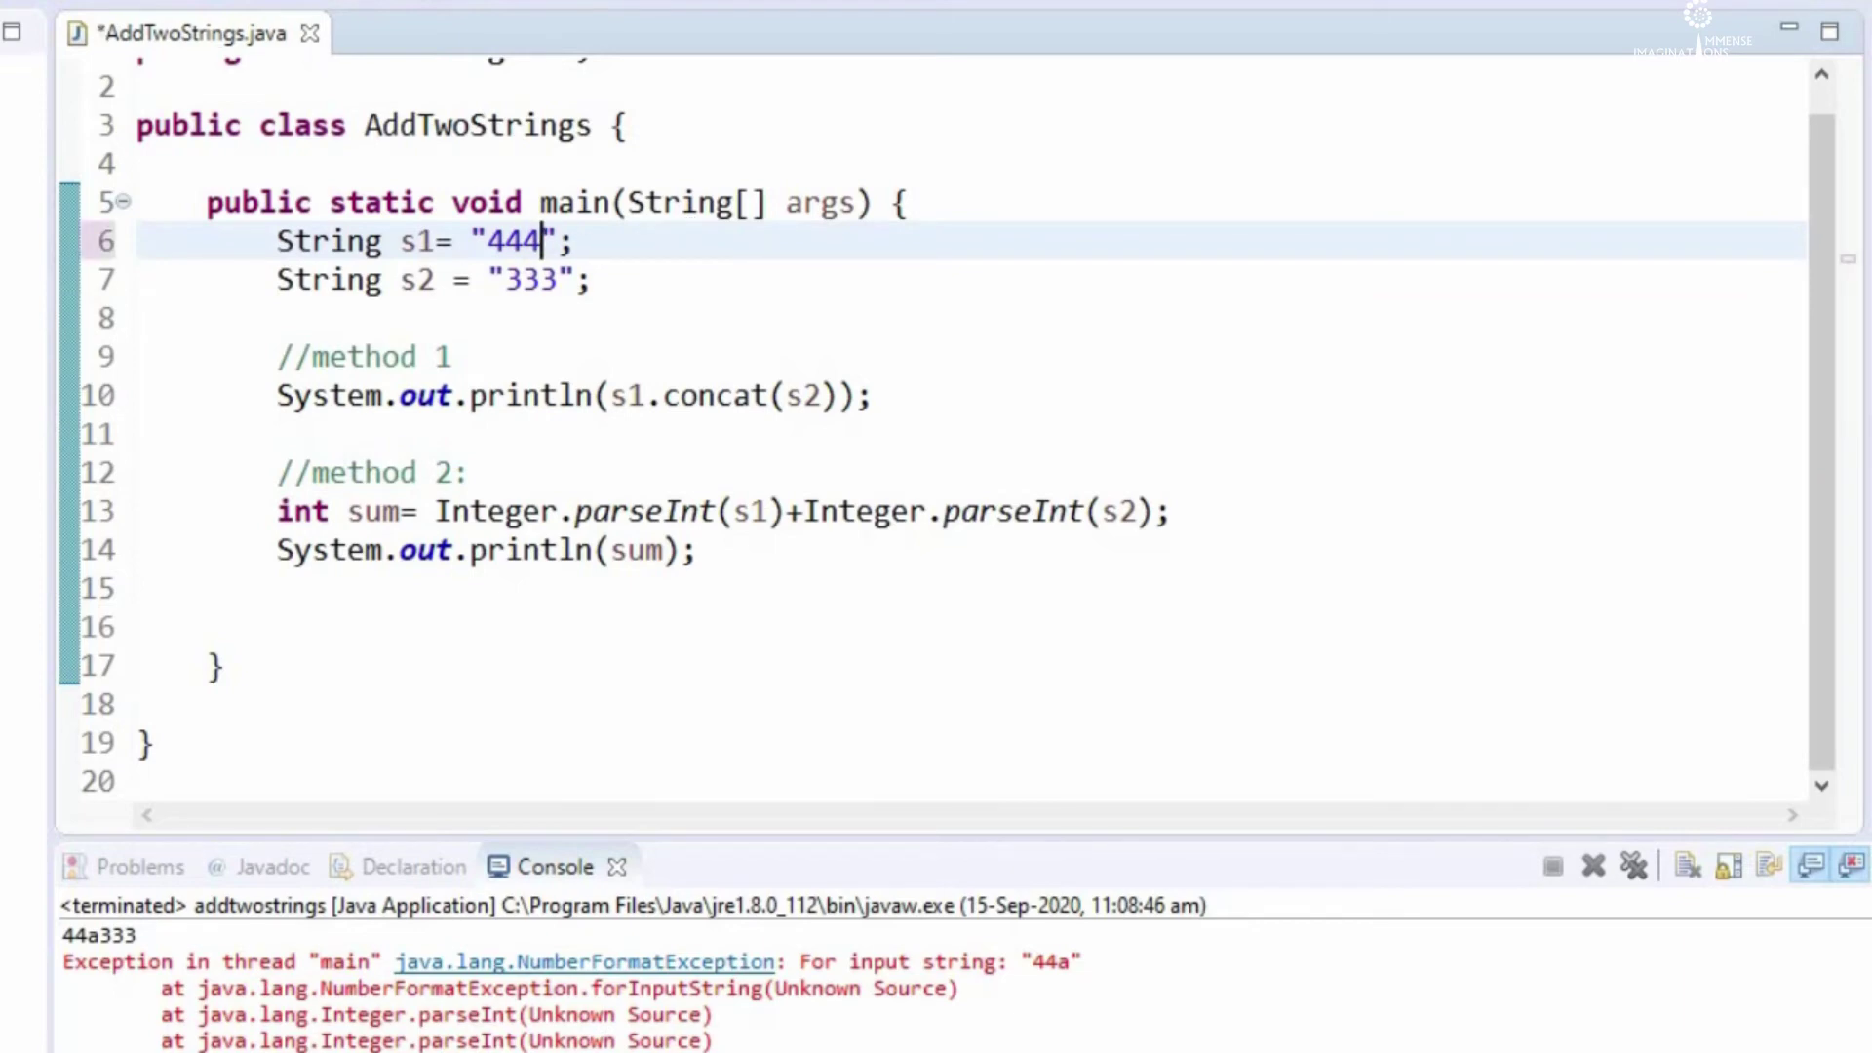
key("ctrl+s")
right_click(693, 308)
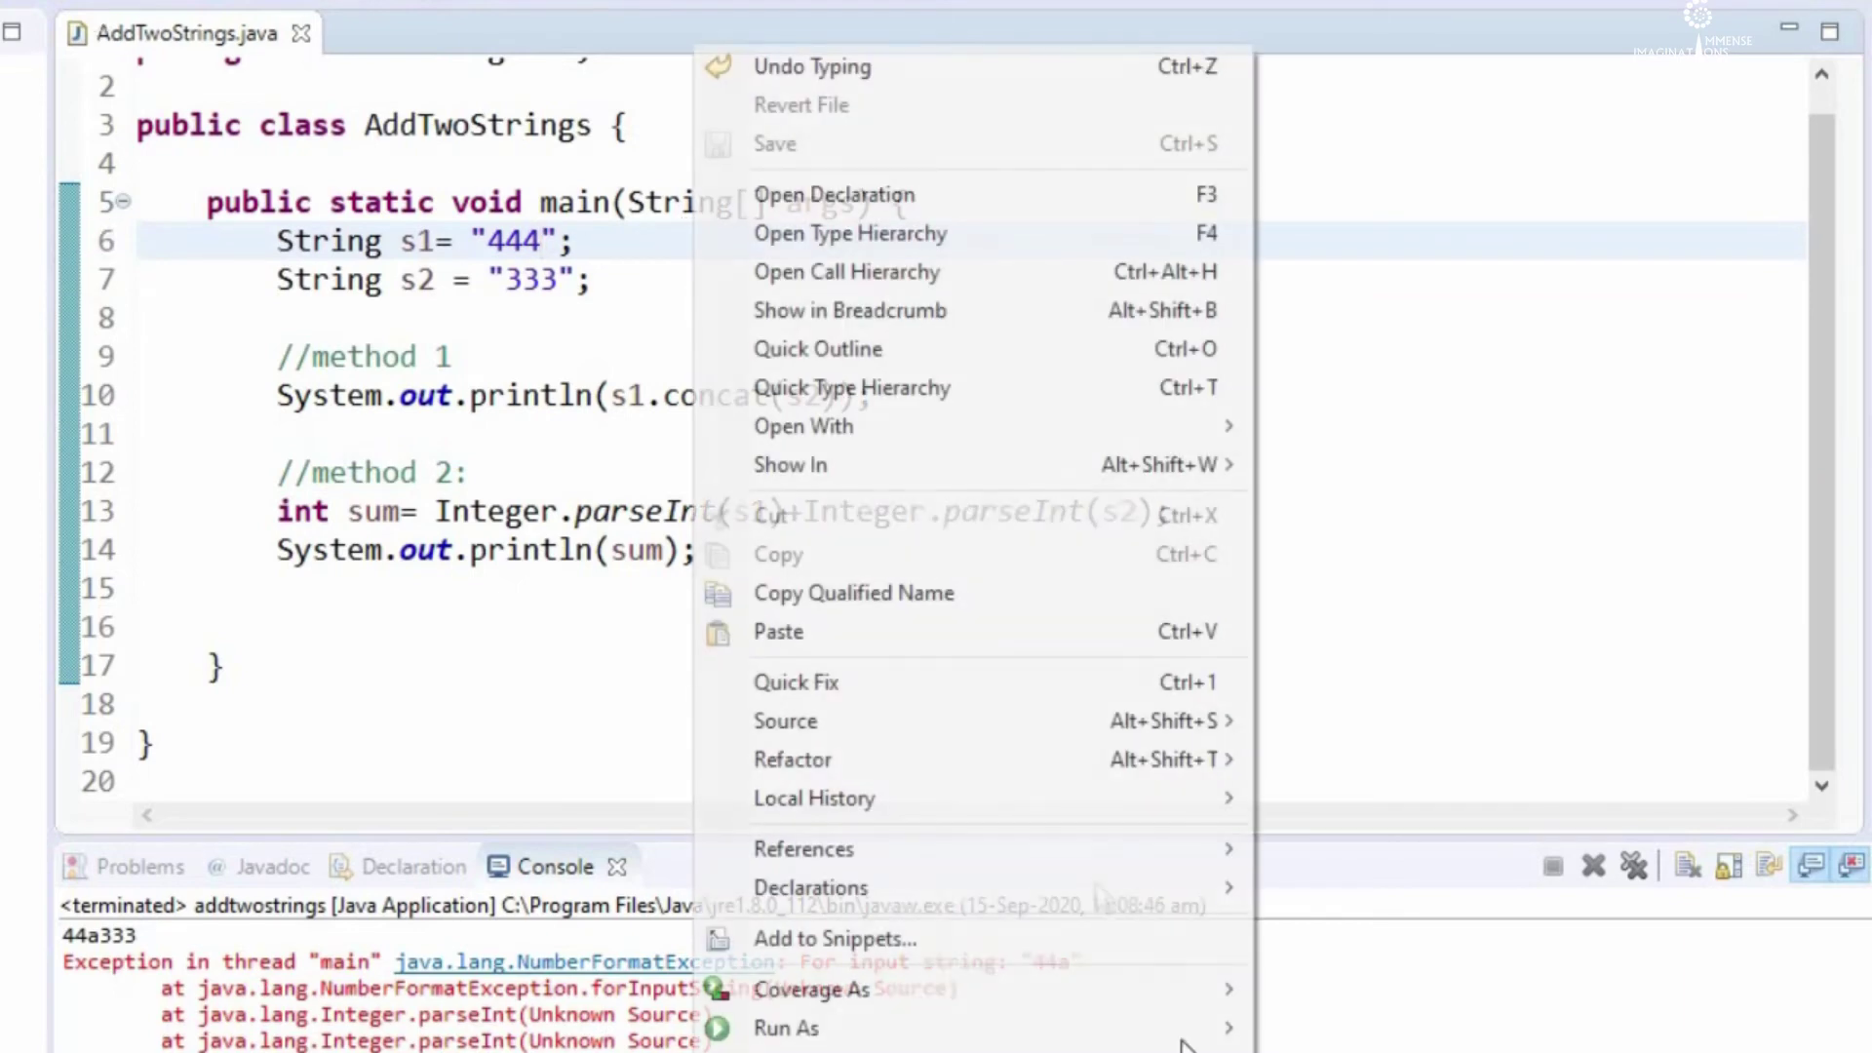
mouse_move(788, 1027)
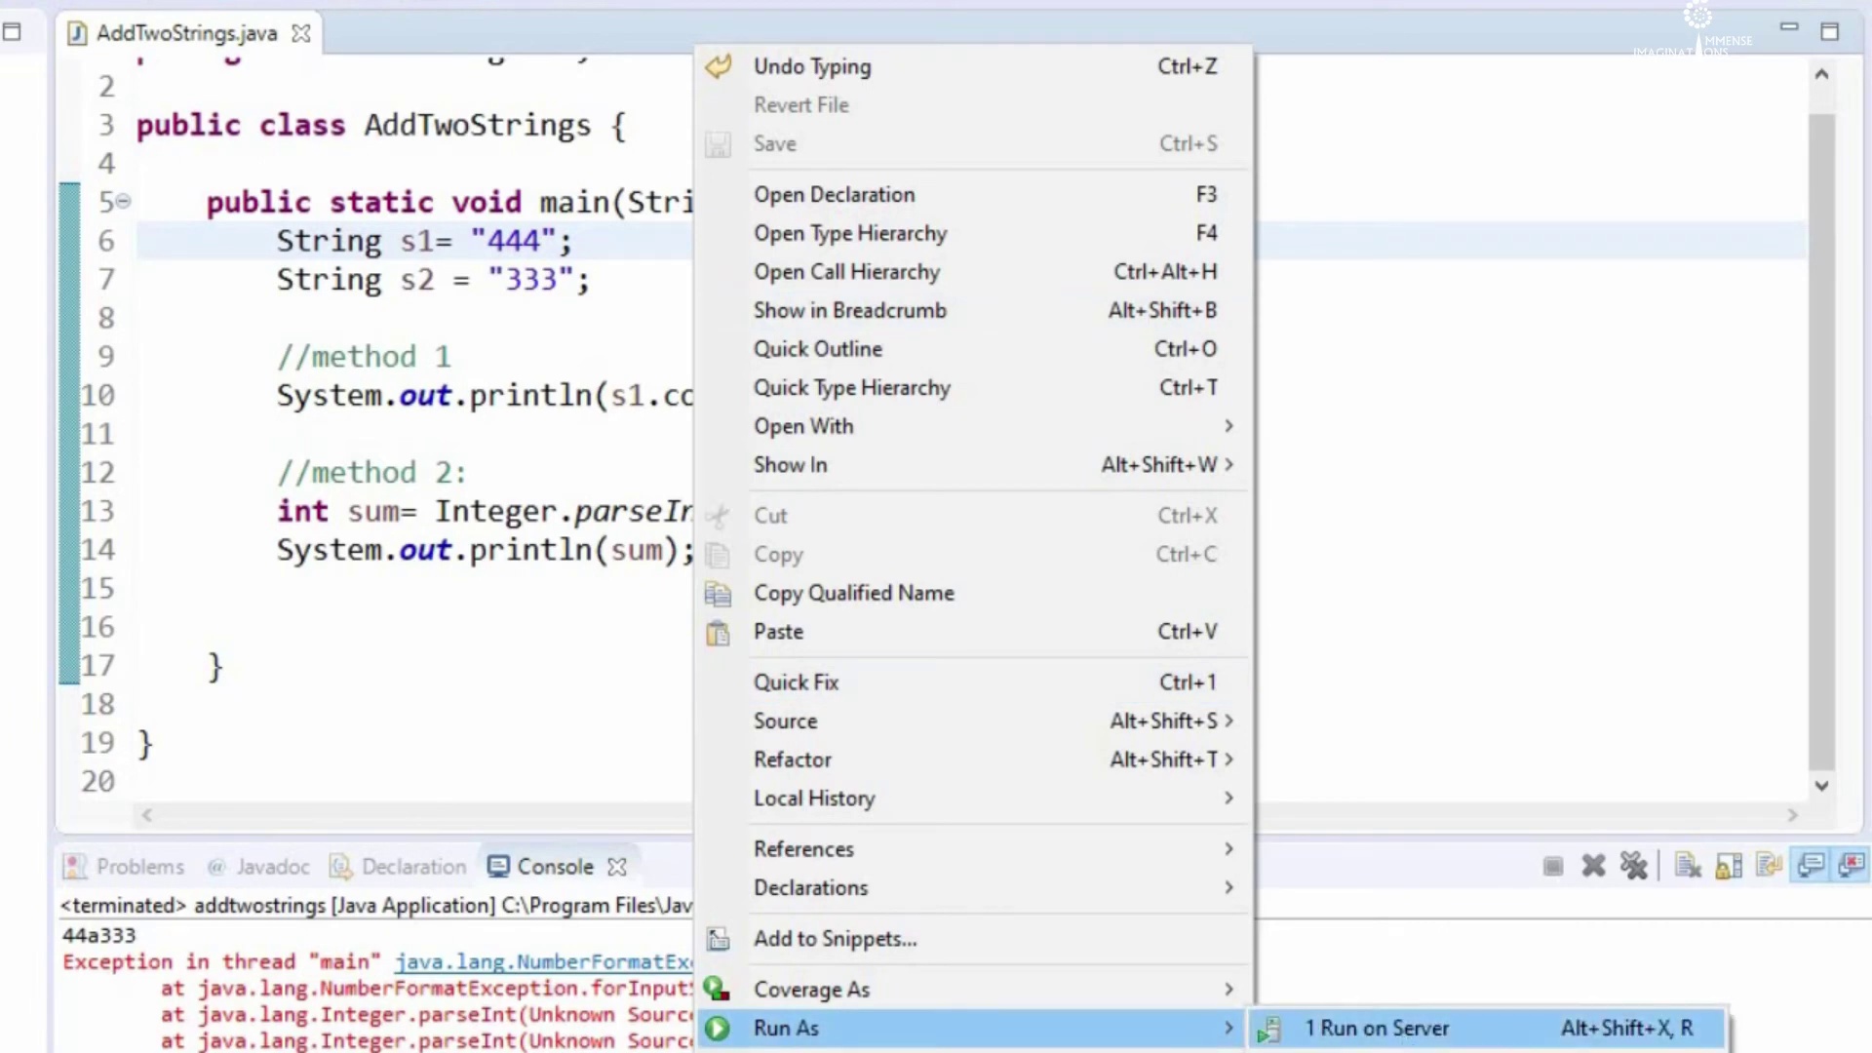
left_click(1396, 1049)
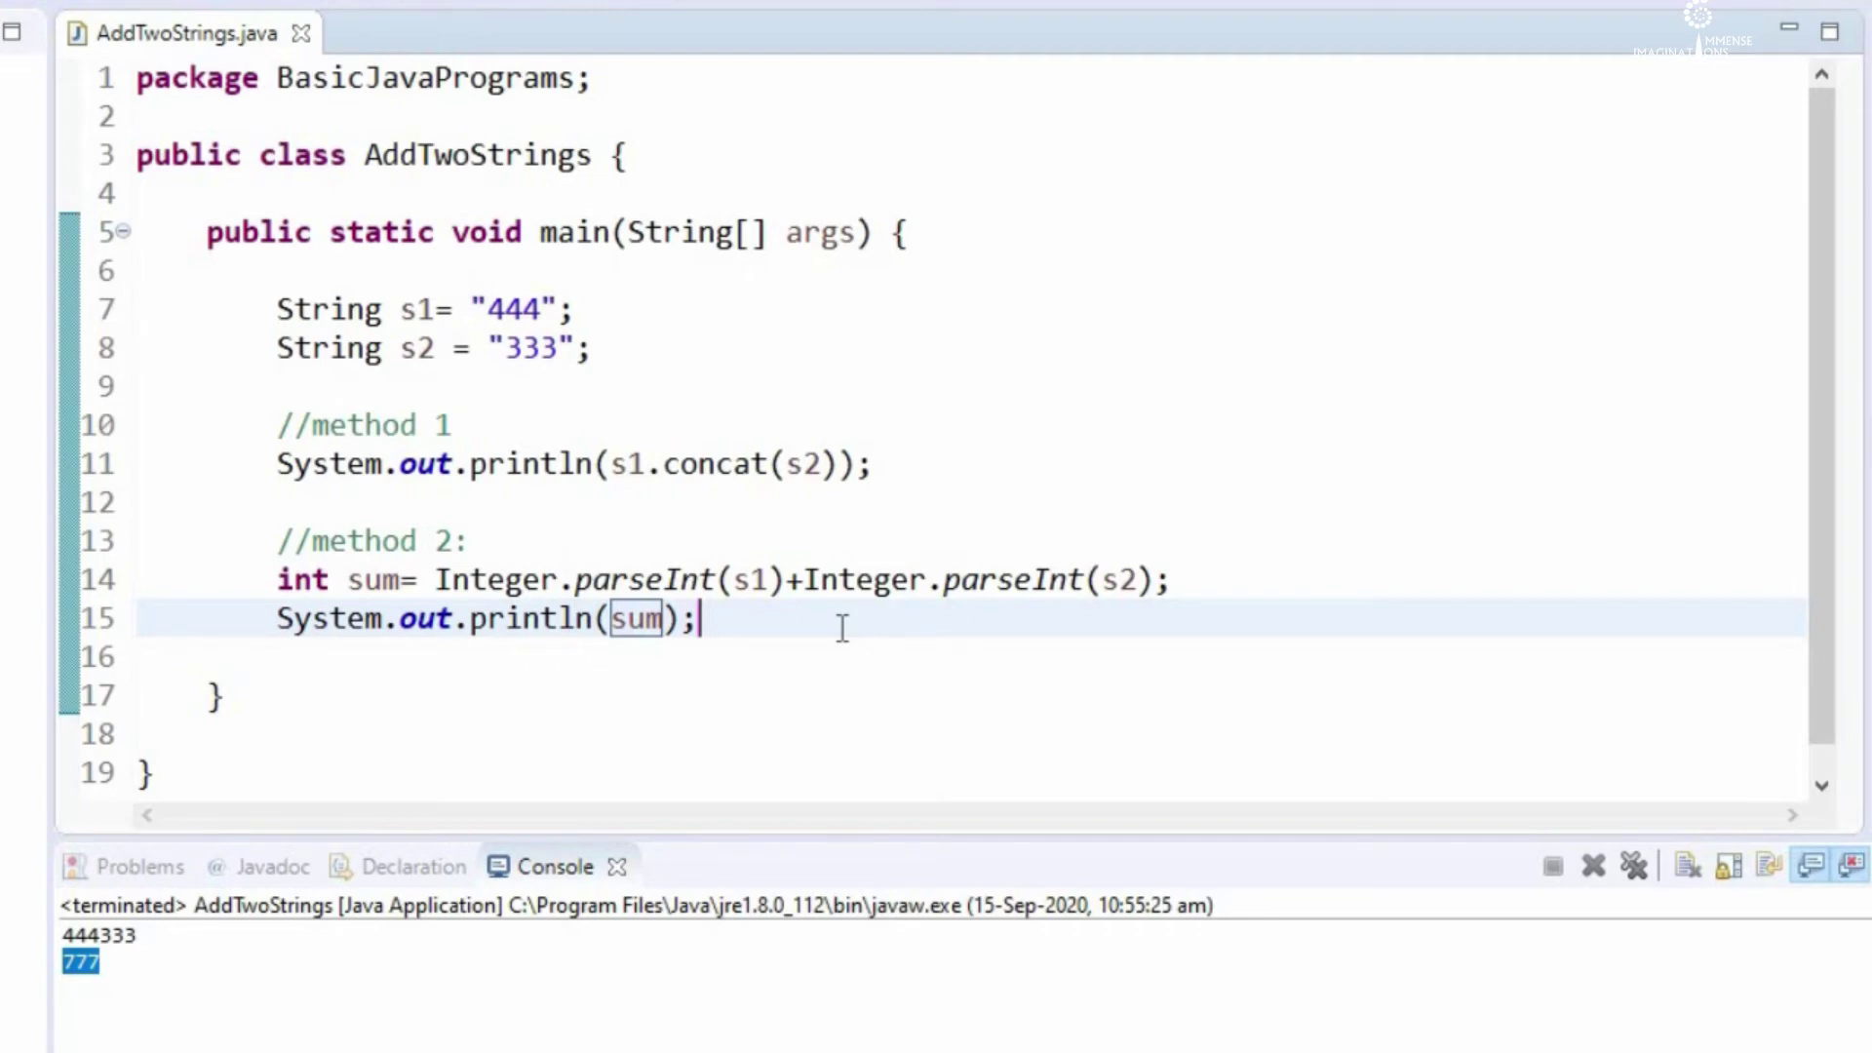
key("Return")
key("Return")
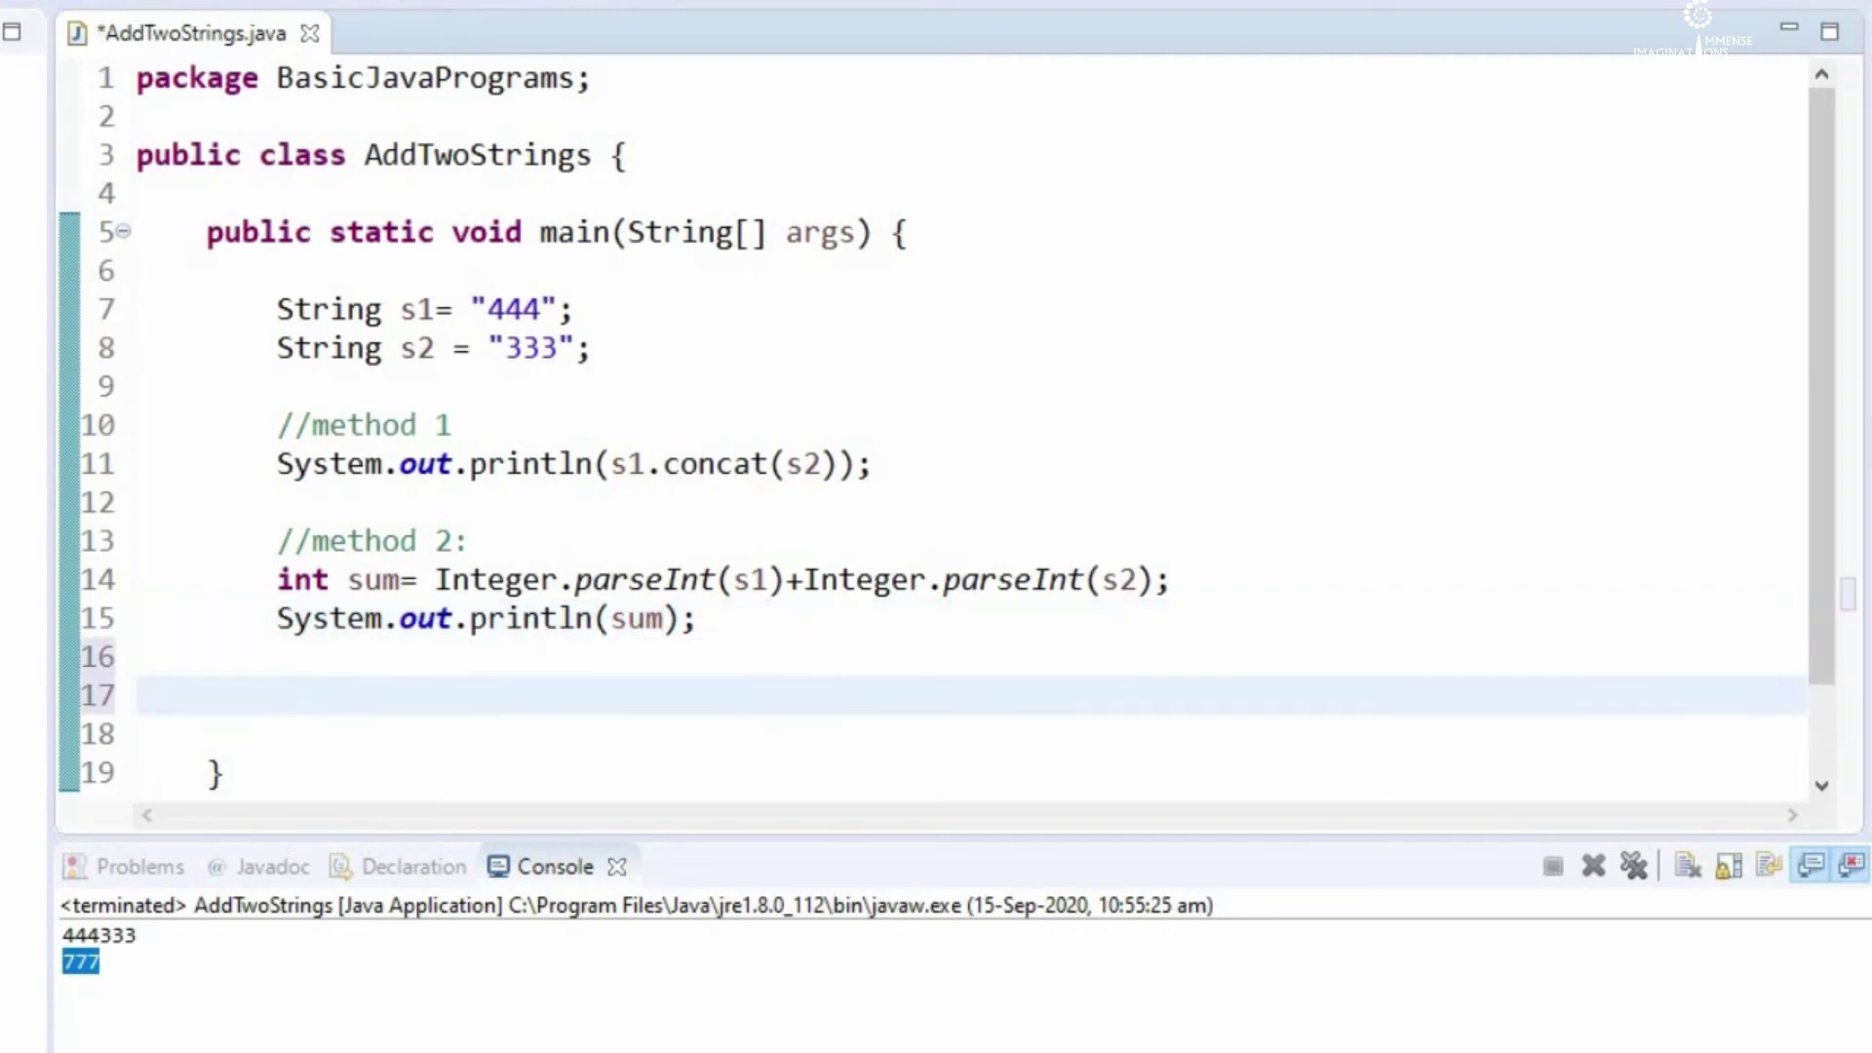
type("int ")
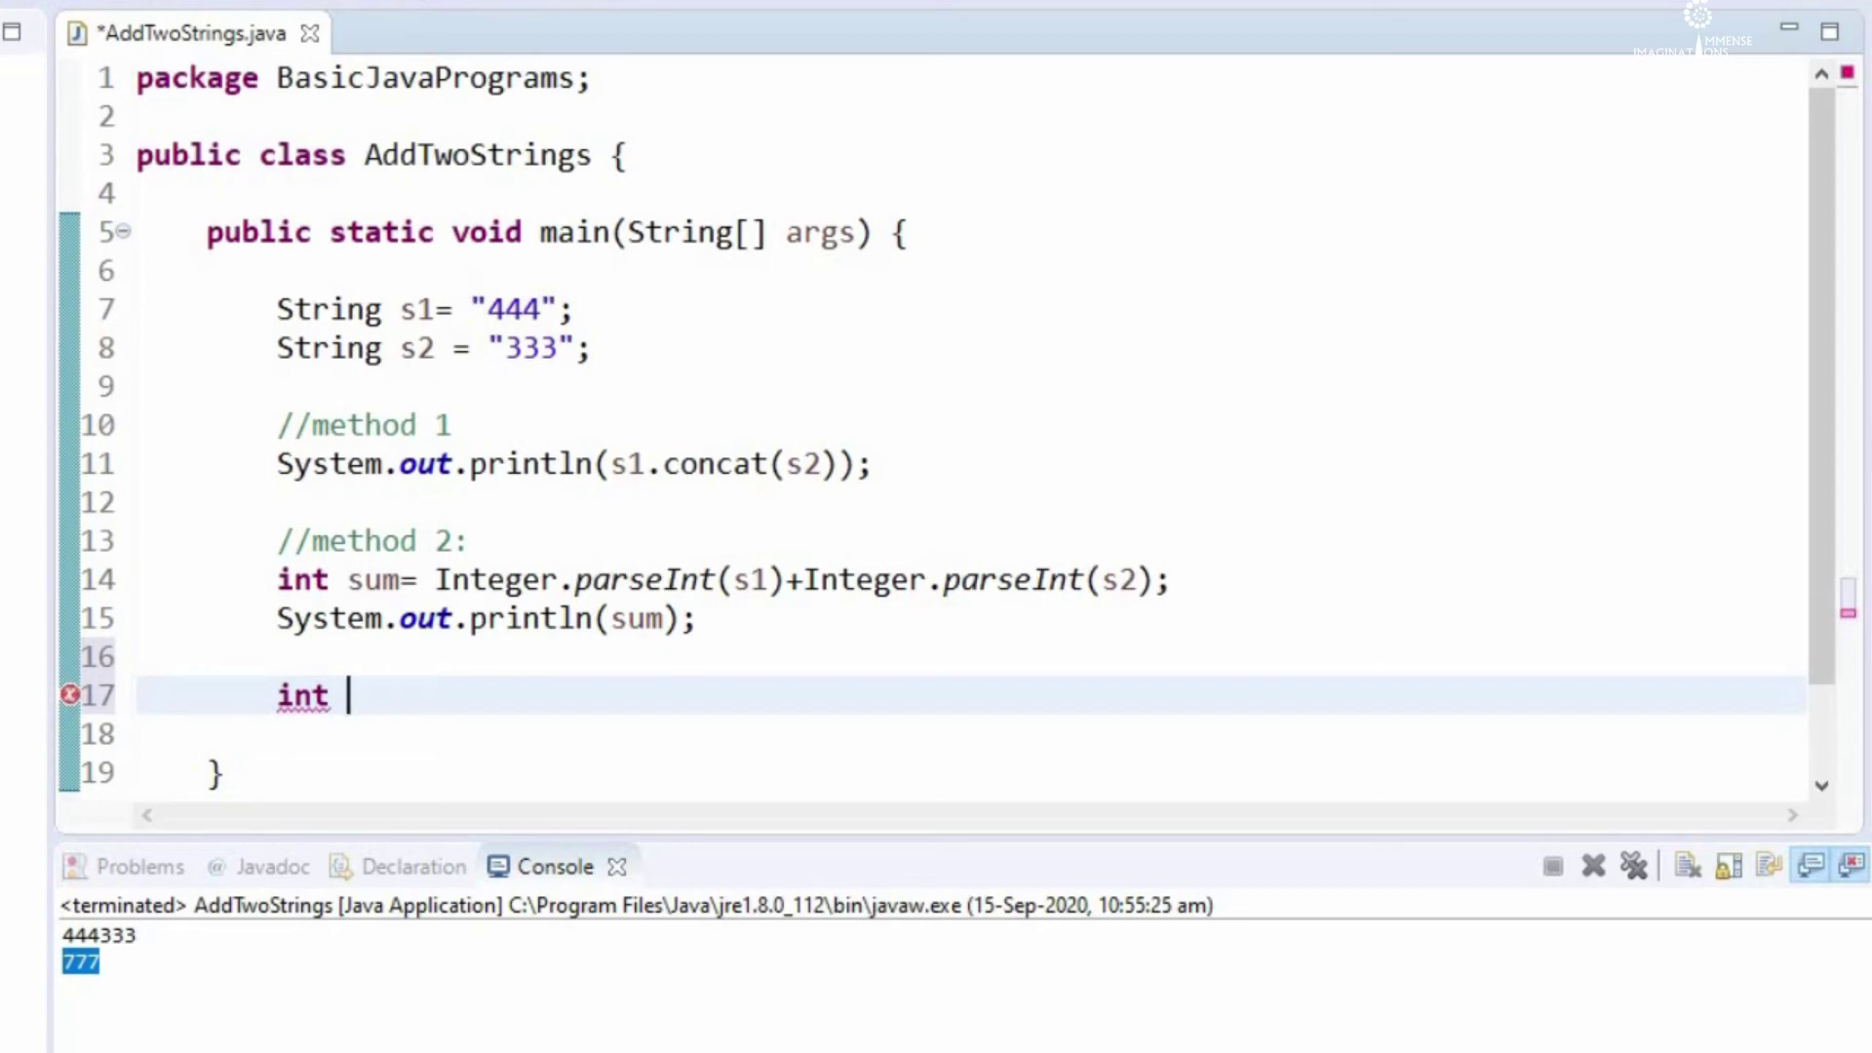
type("n1= ")
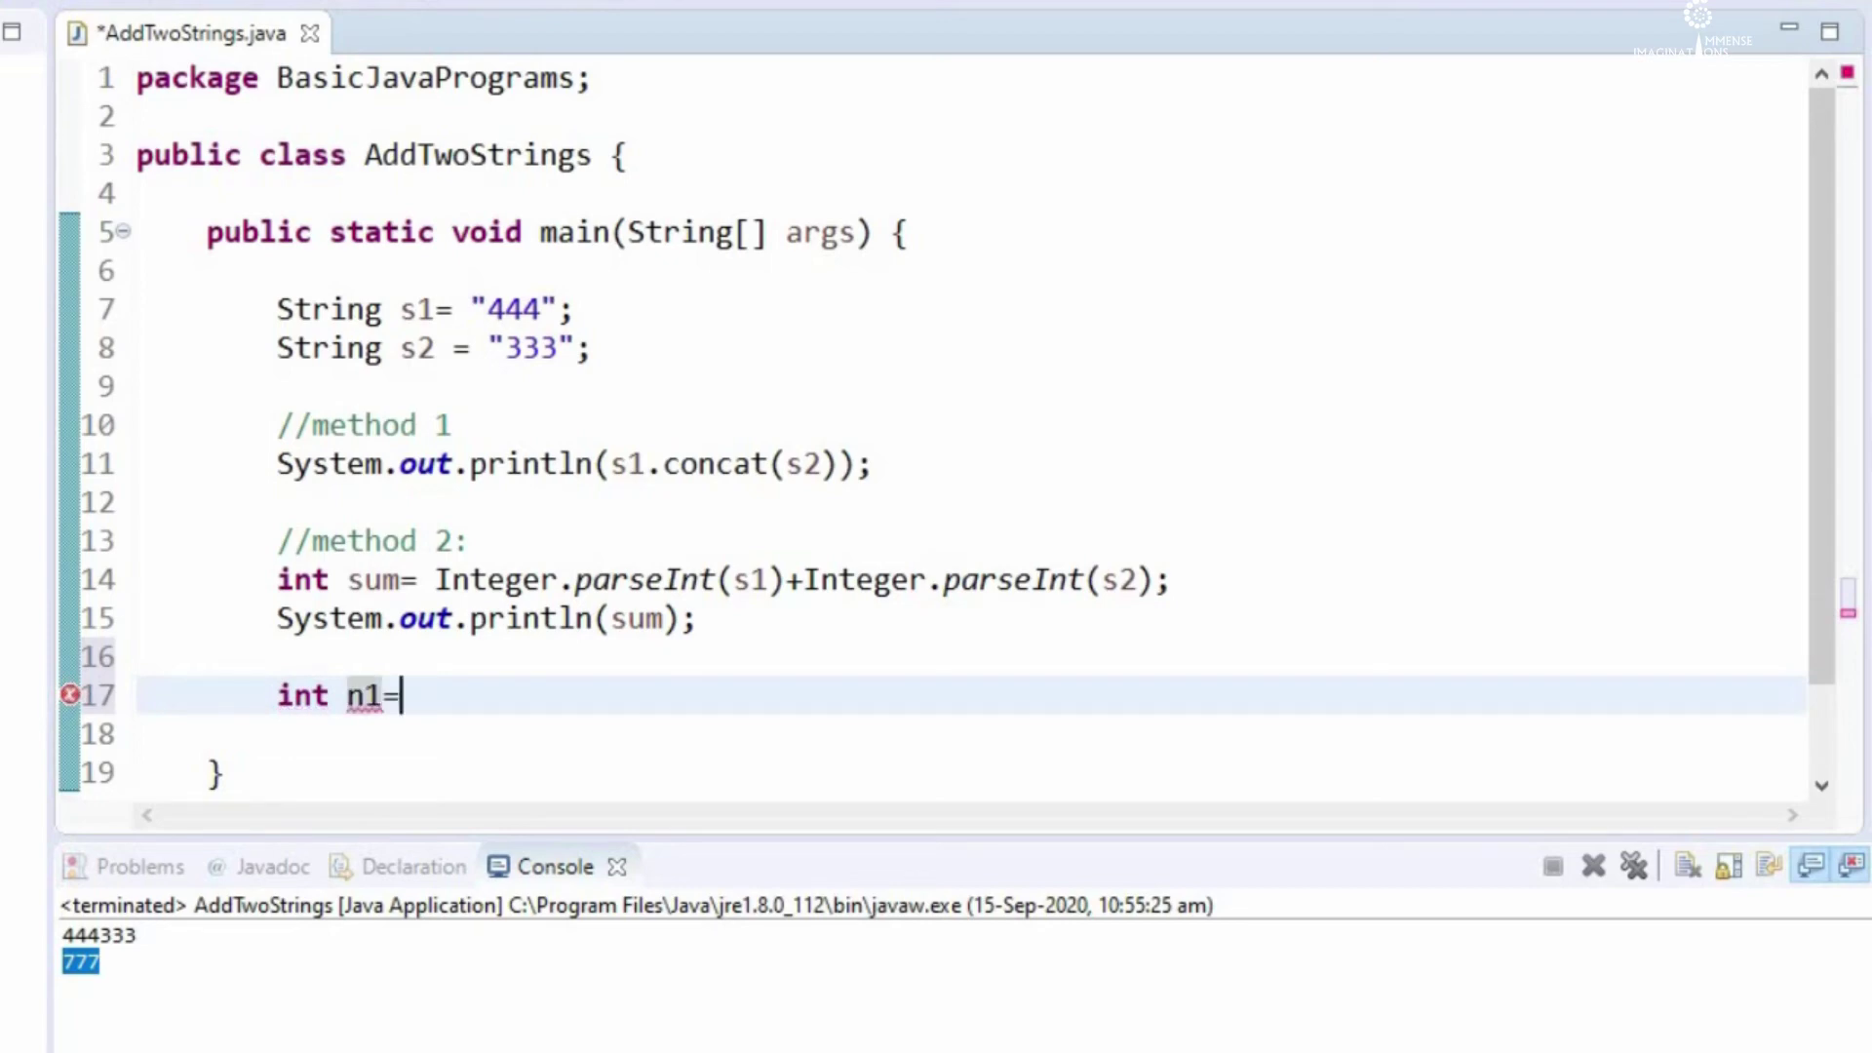
type("1")
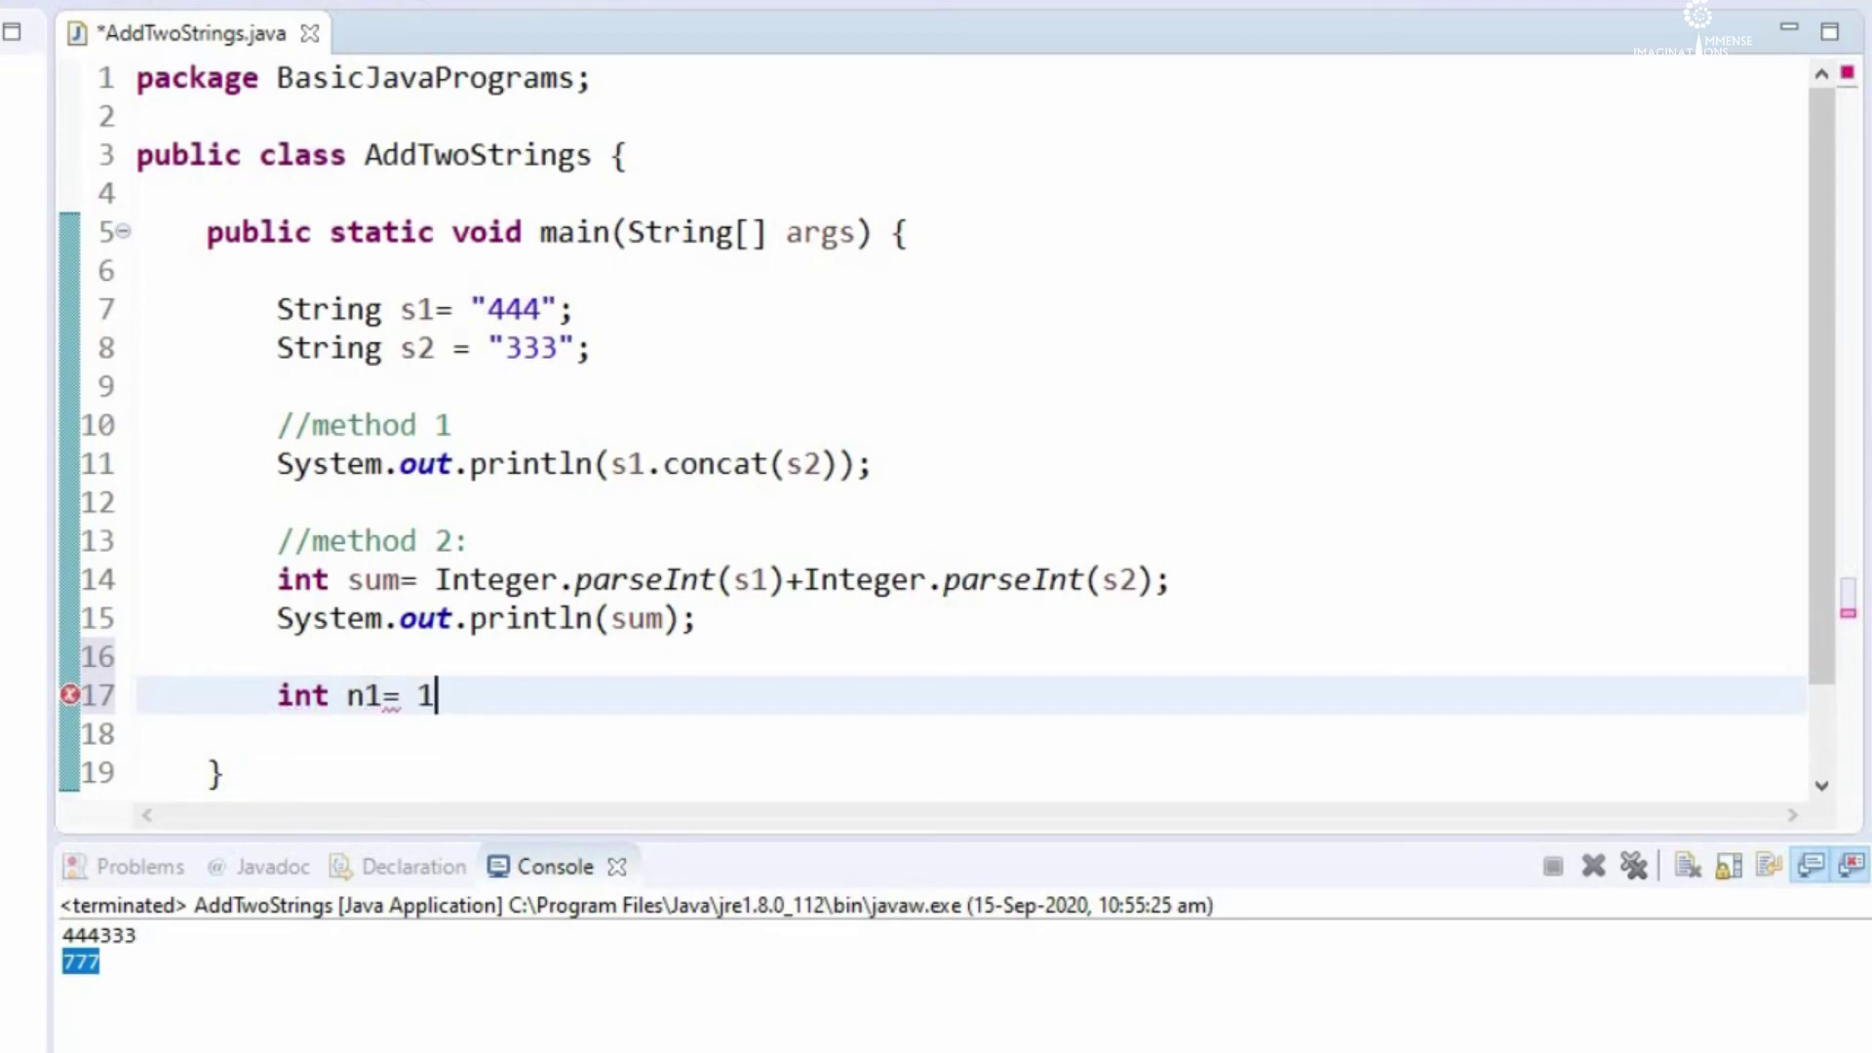
type("11")
type(";")
Declare int n1= 111; and int n2= 222; below println(sum), each on its own line
key("Return")
type("i")
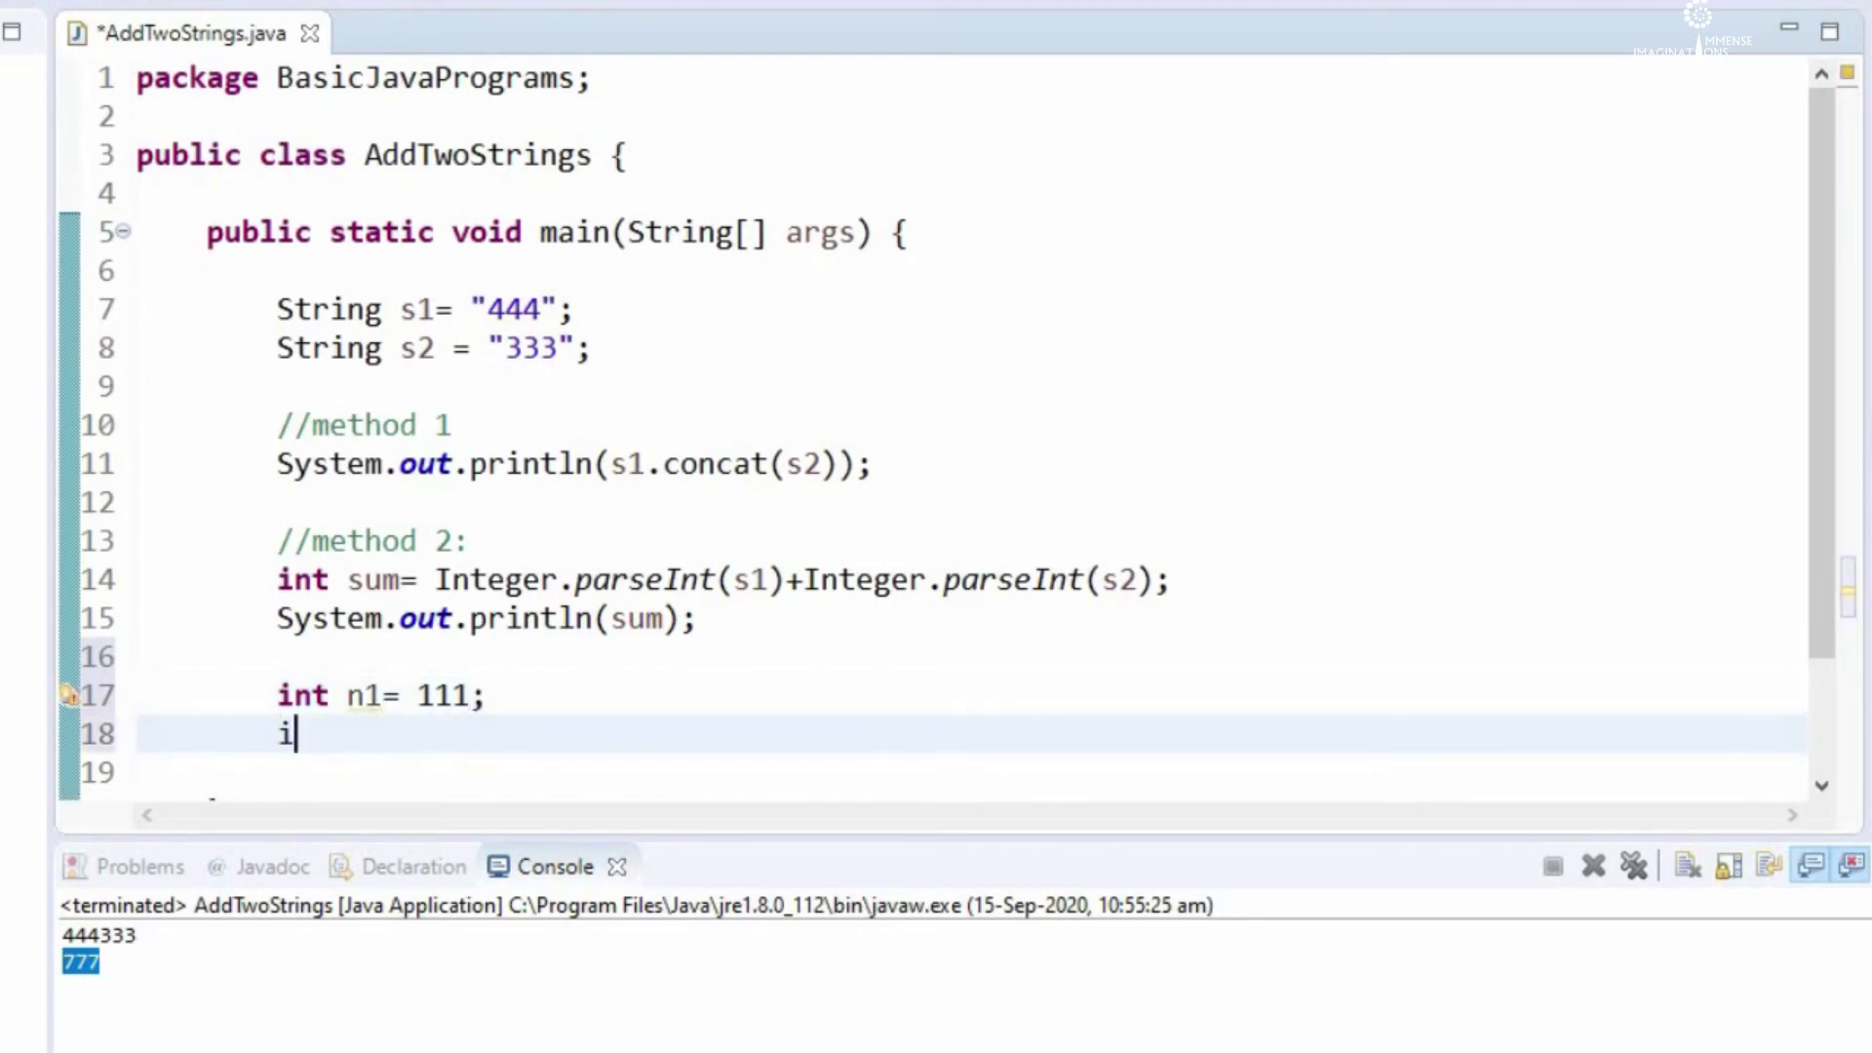
type("nt n2= 2")
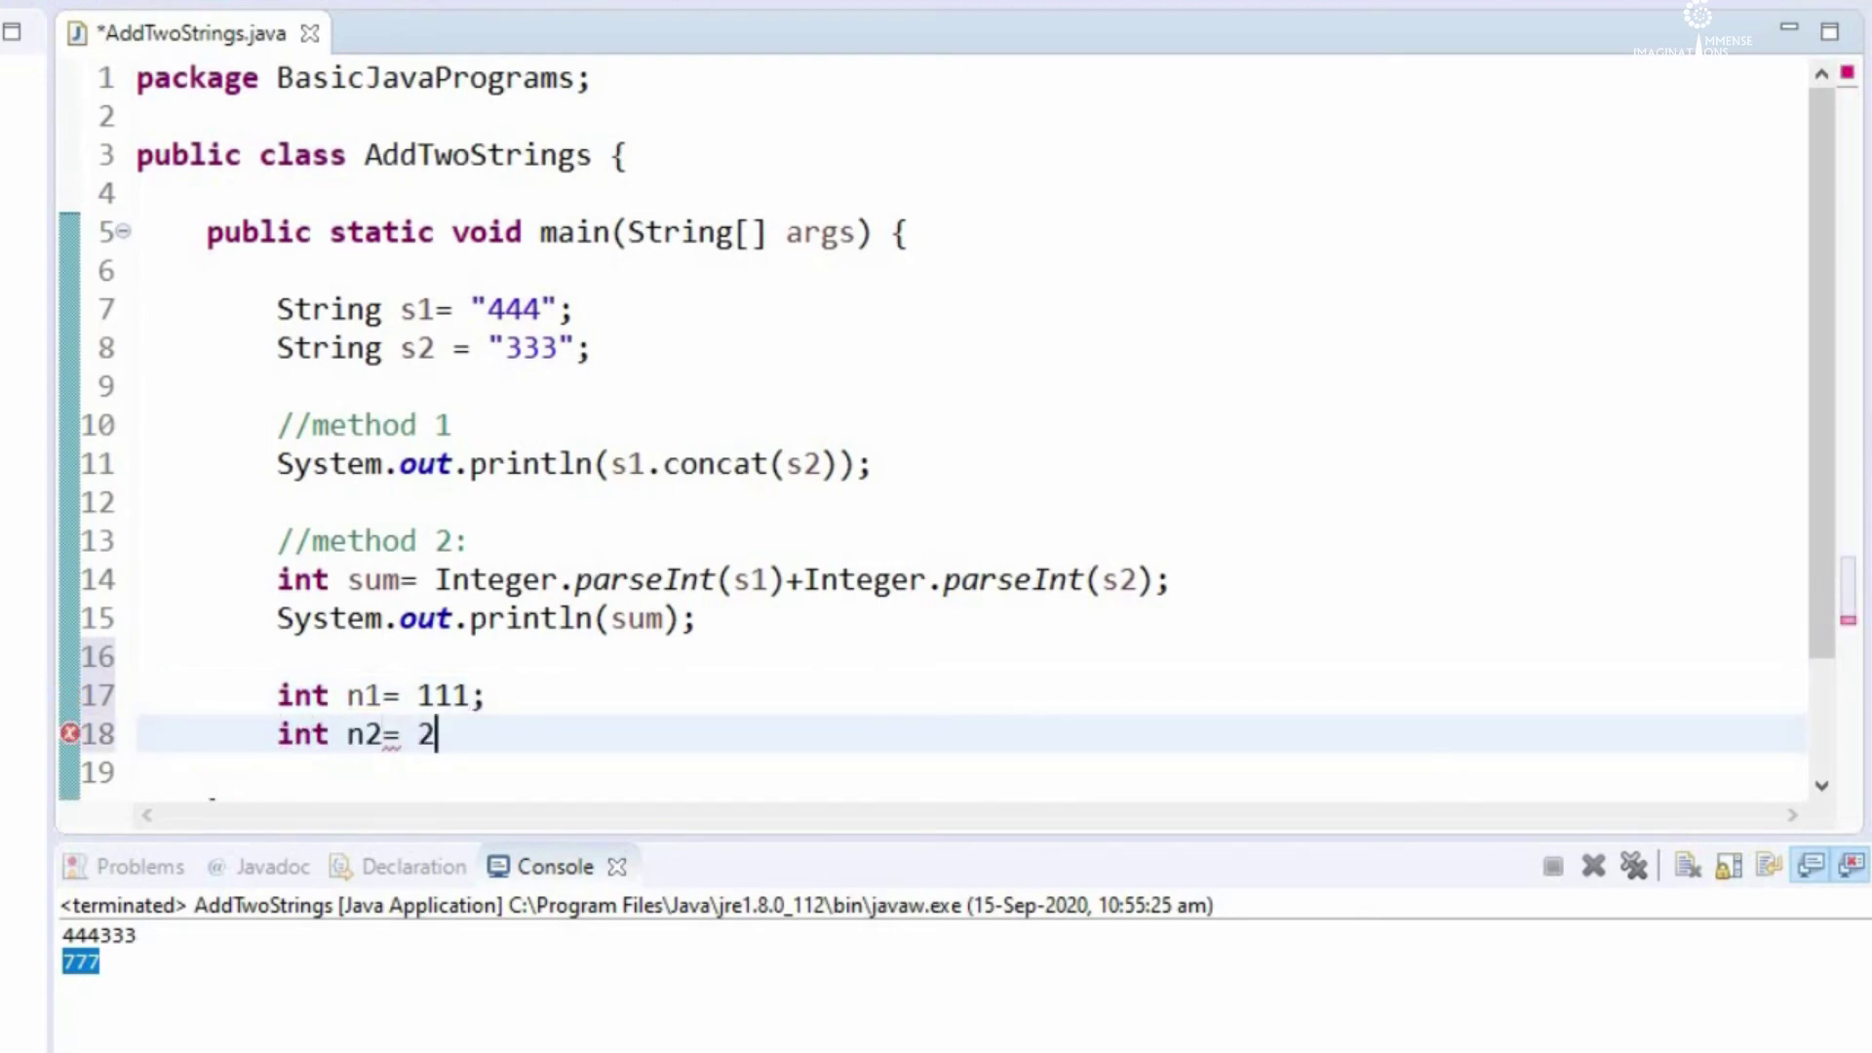
type("22;")
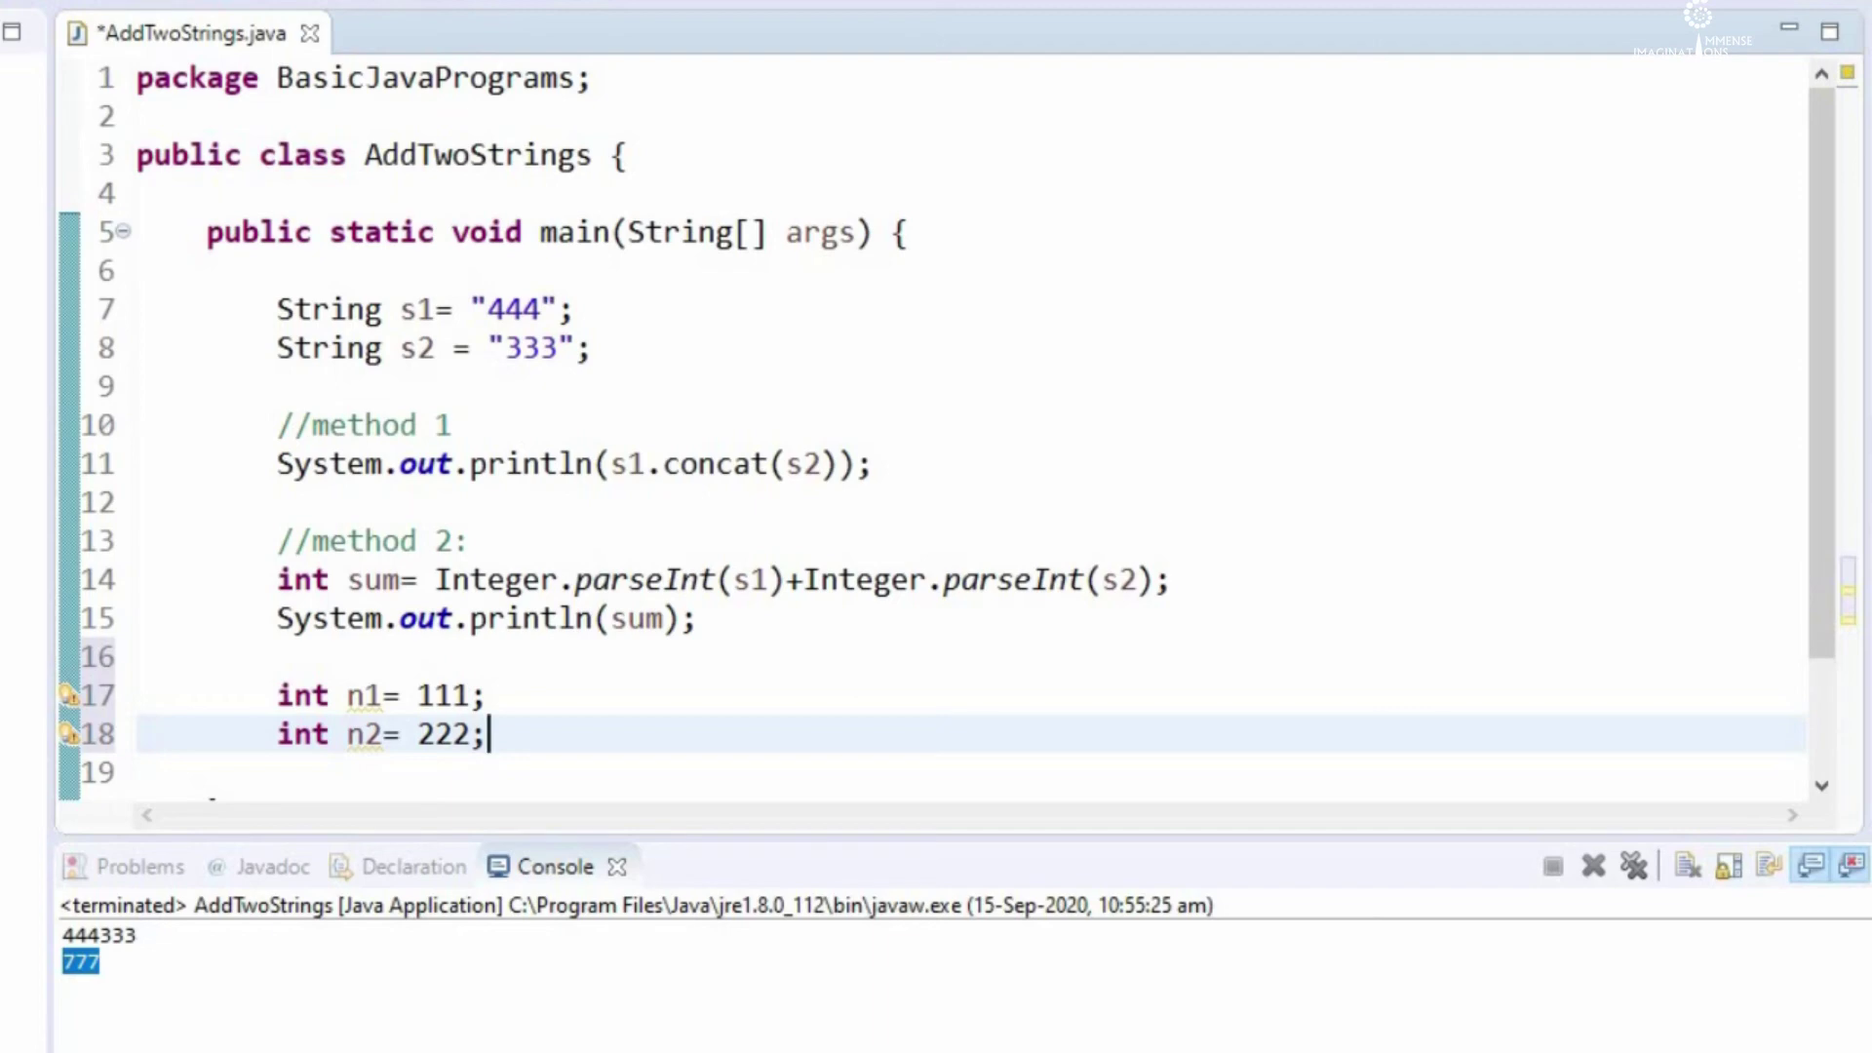
key("Return")
scroll(1079, 585, "down", 2)
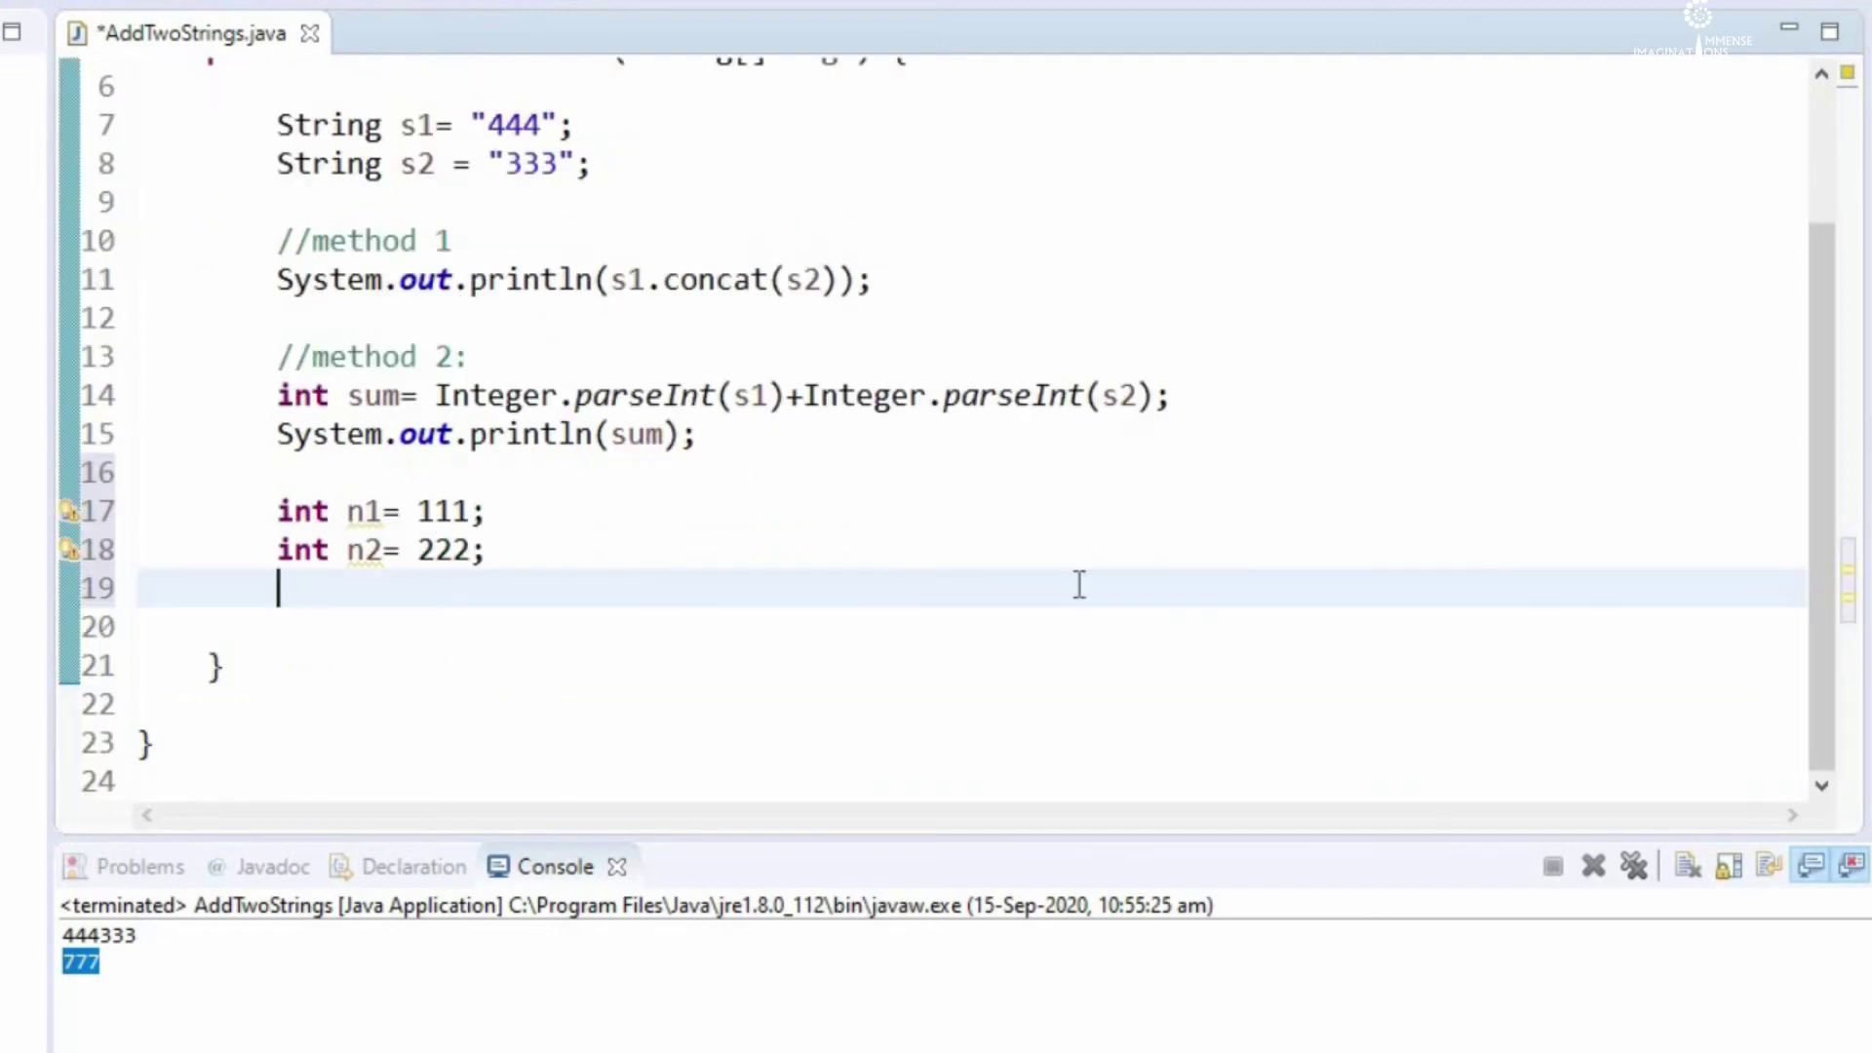
type("String")
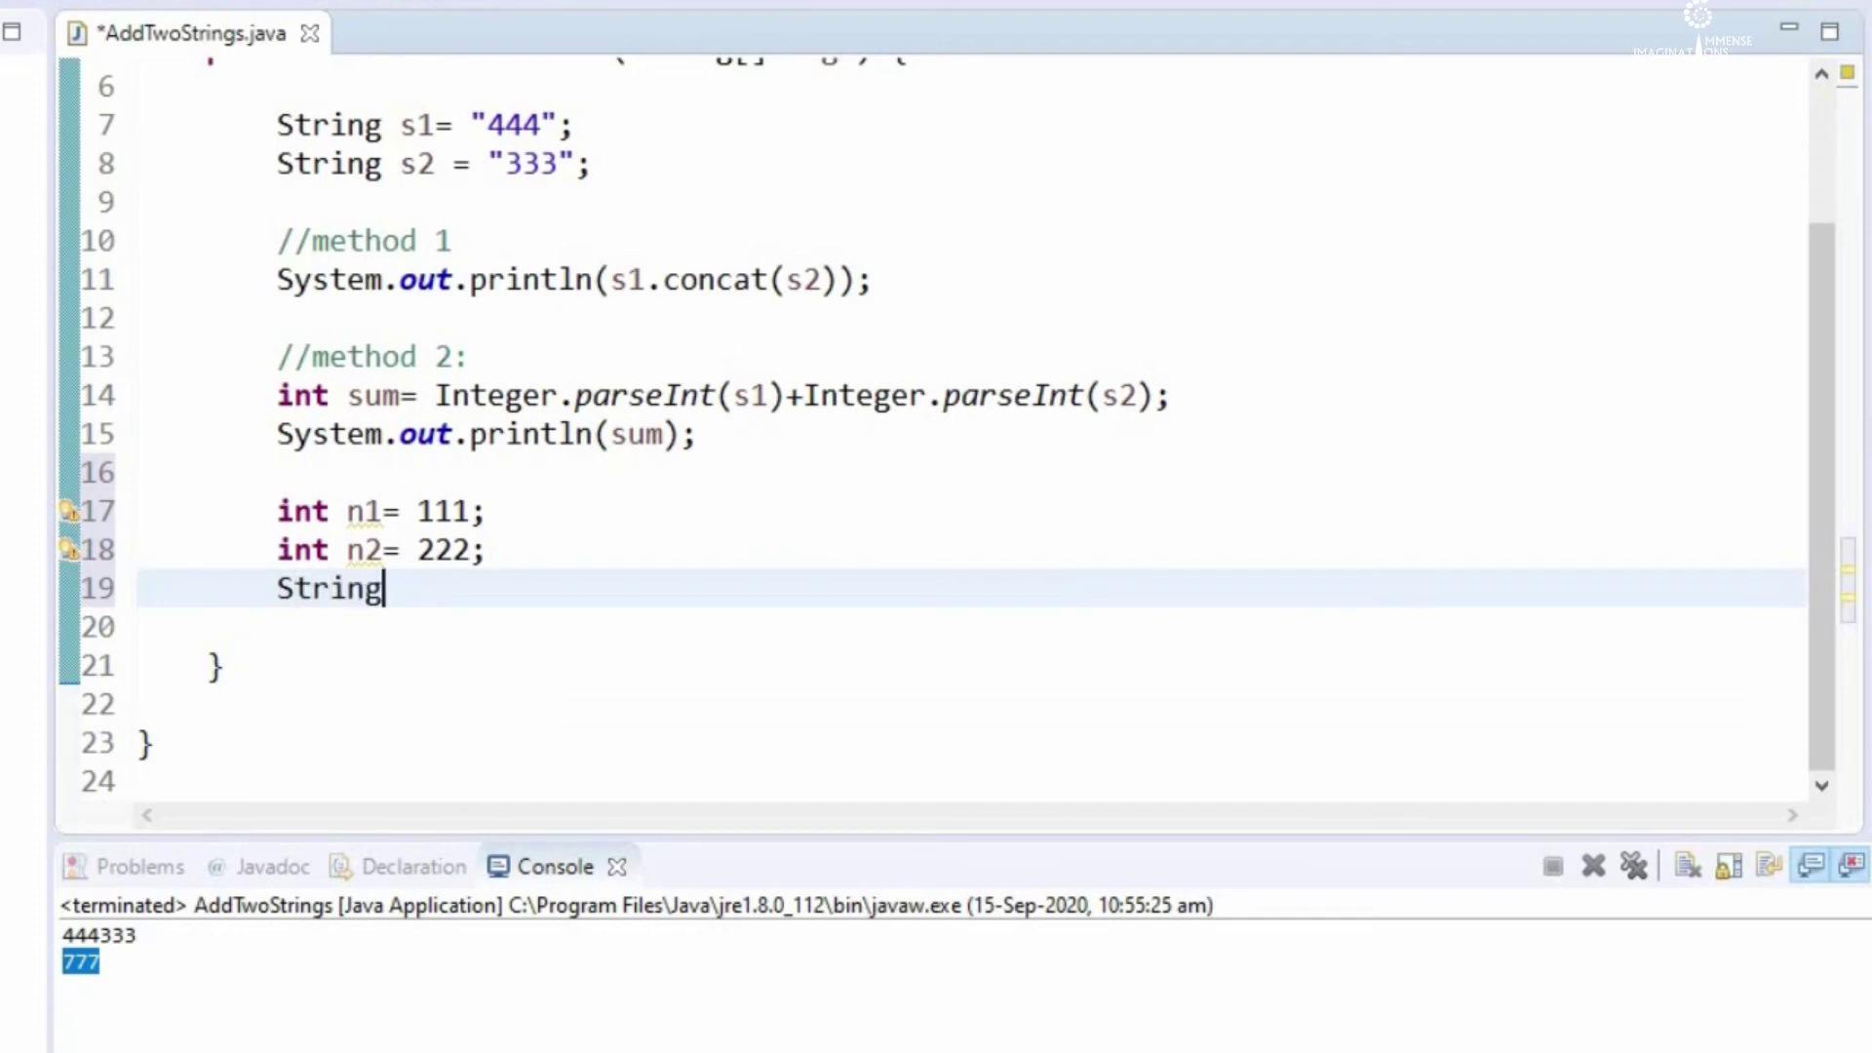
type(".v")
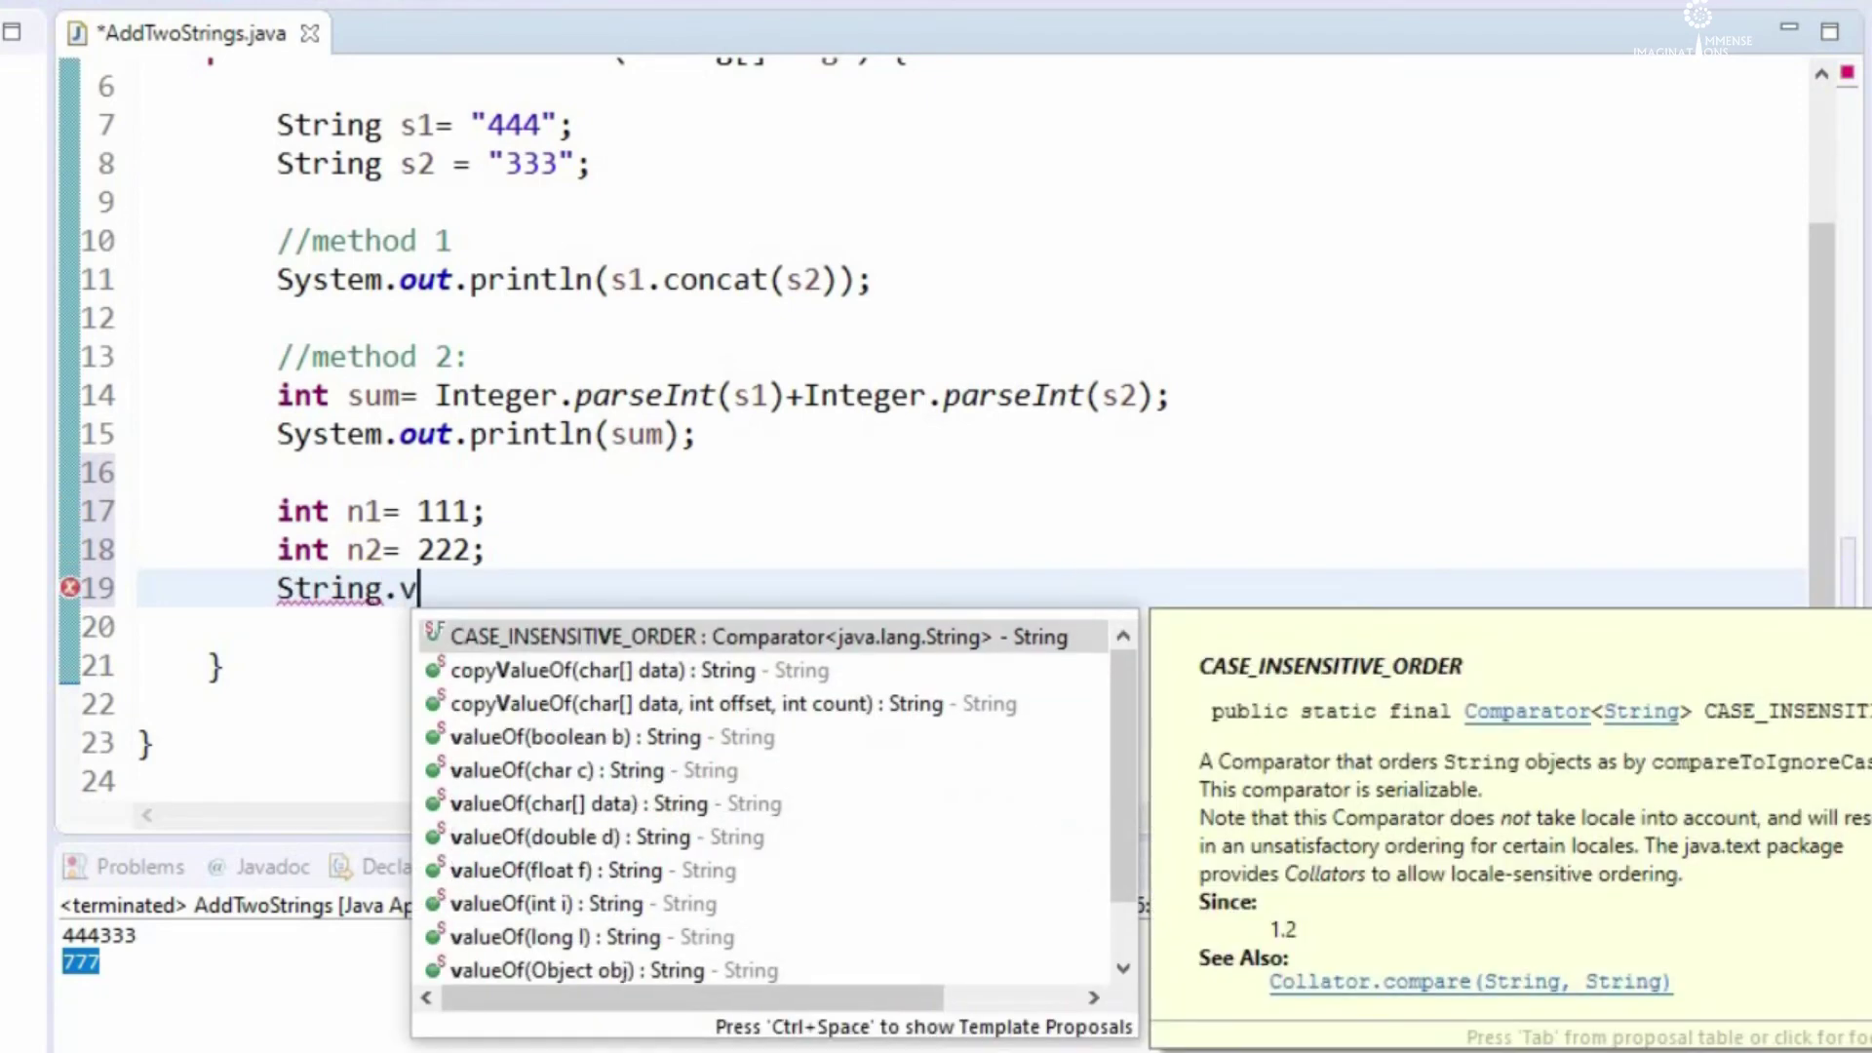
type("alu")
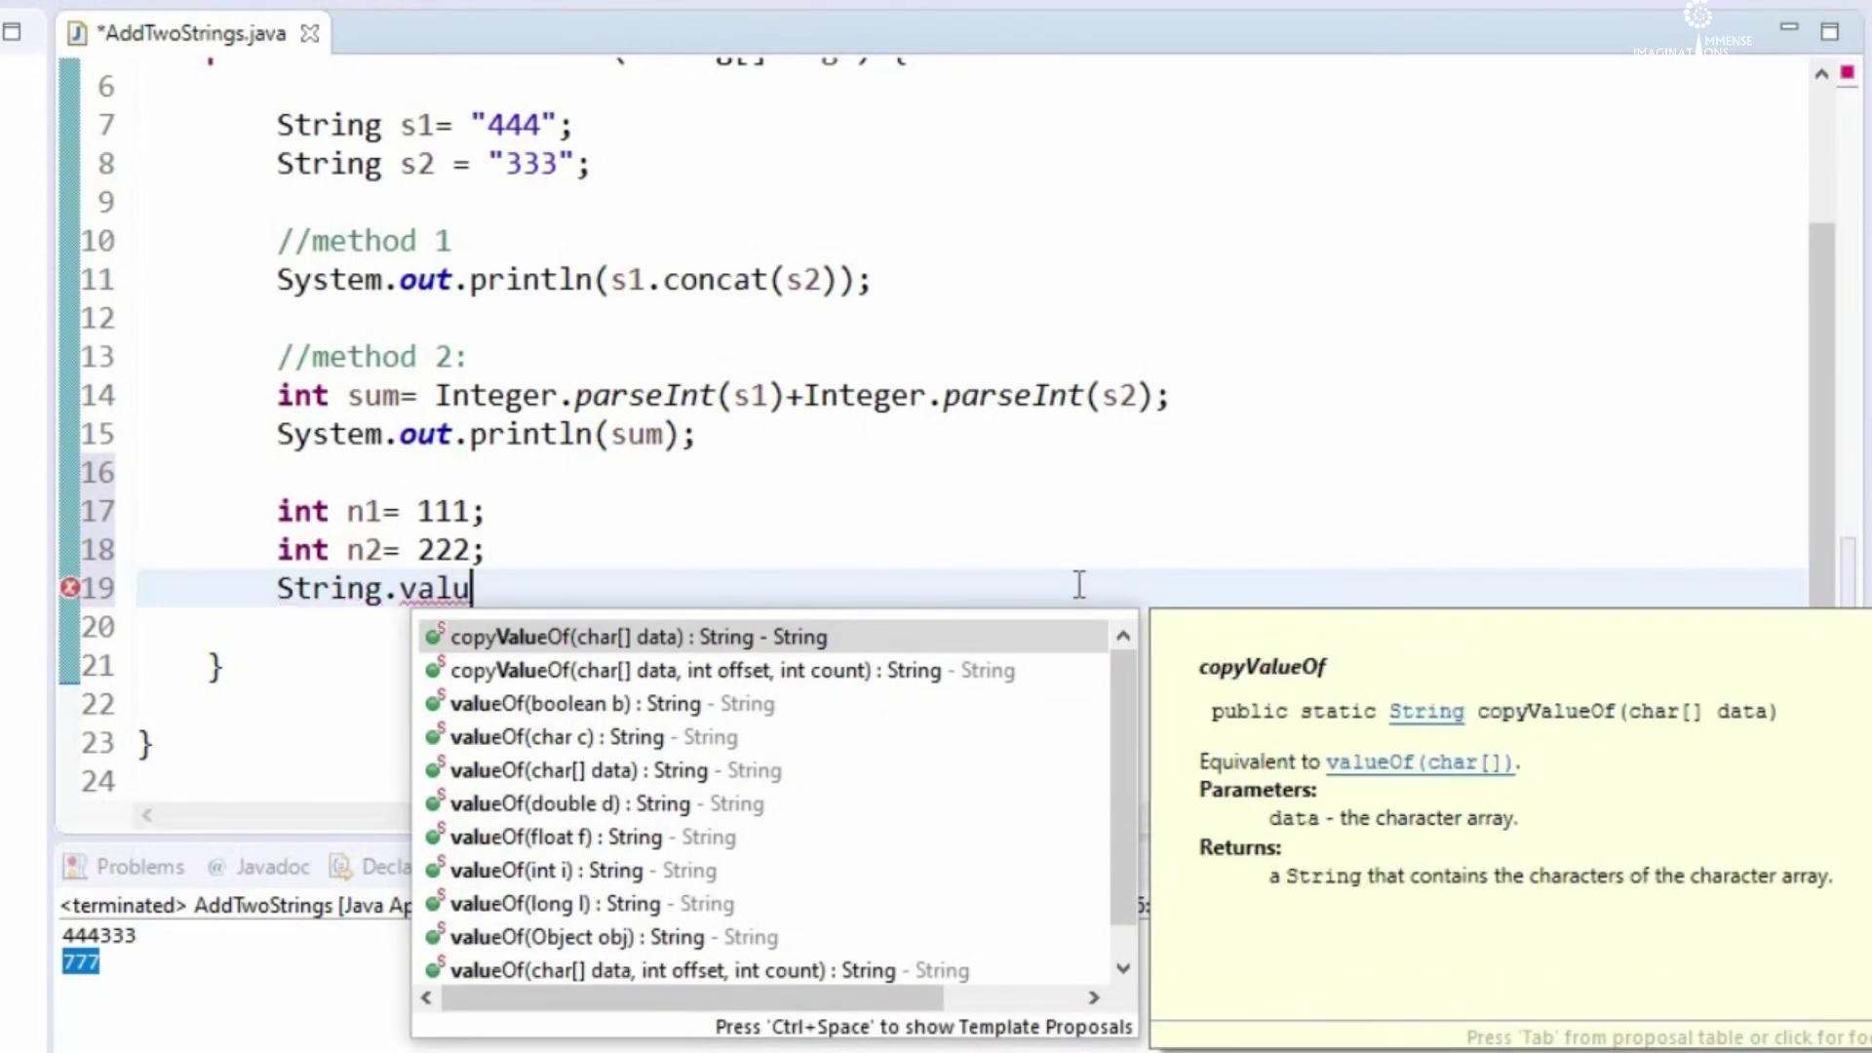
Build String.valueOf(n1)+String.valueOf(n2) using the valueOf(int i) completions with n1 and n2
key("Down")
key("Down")
key("Down")
key("Down")
key("Down")
key("Down")
key("Down")
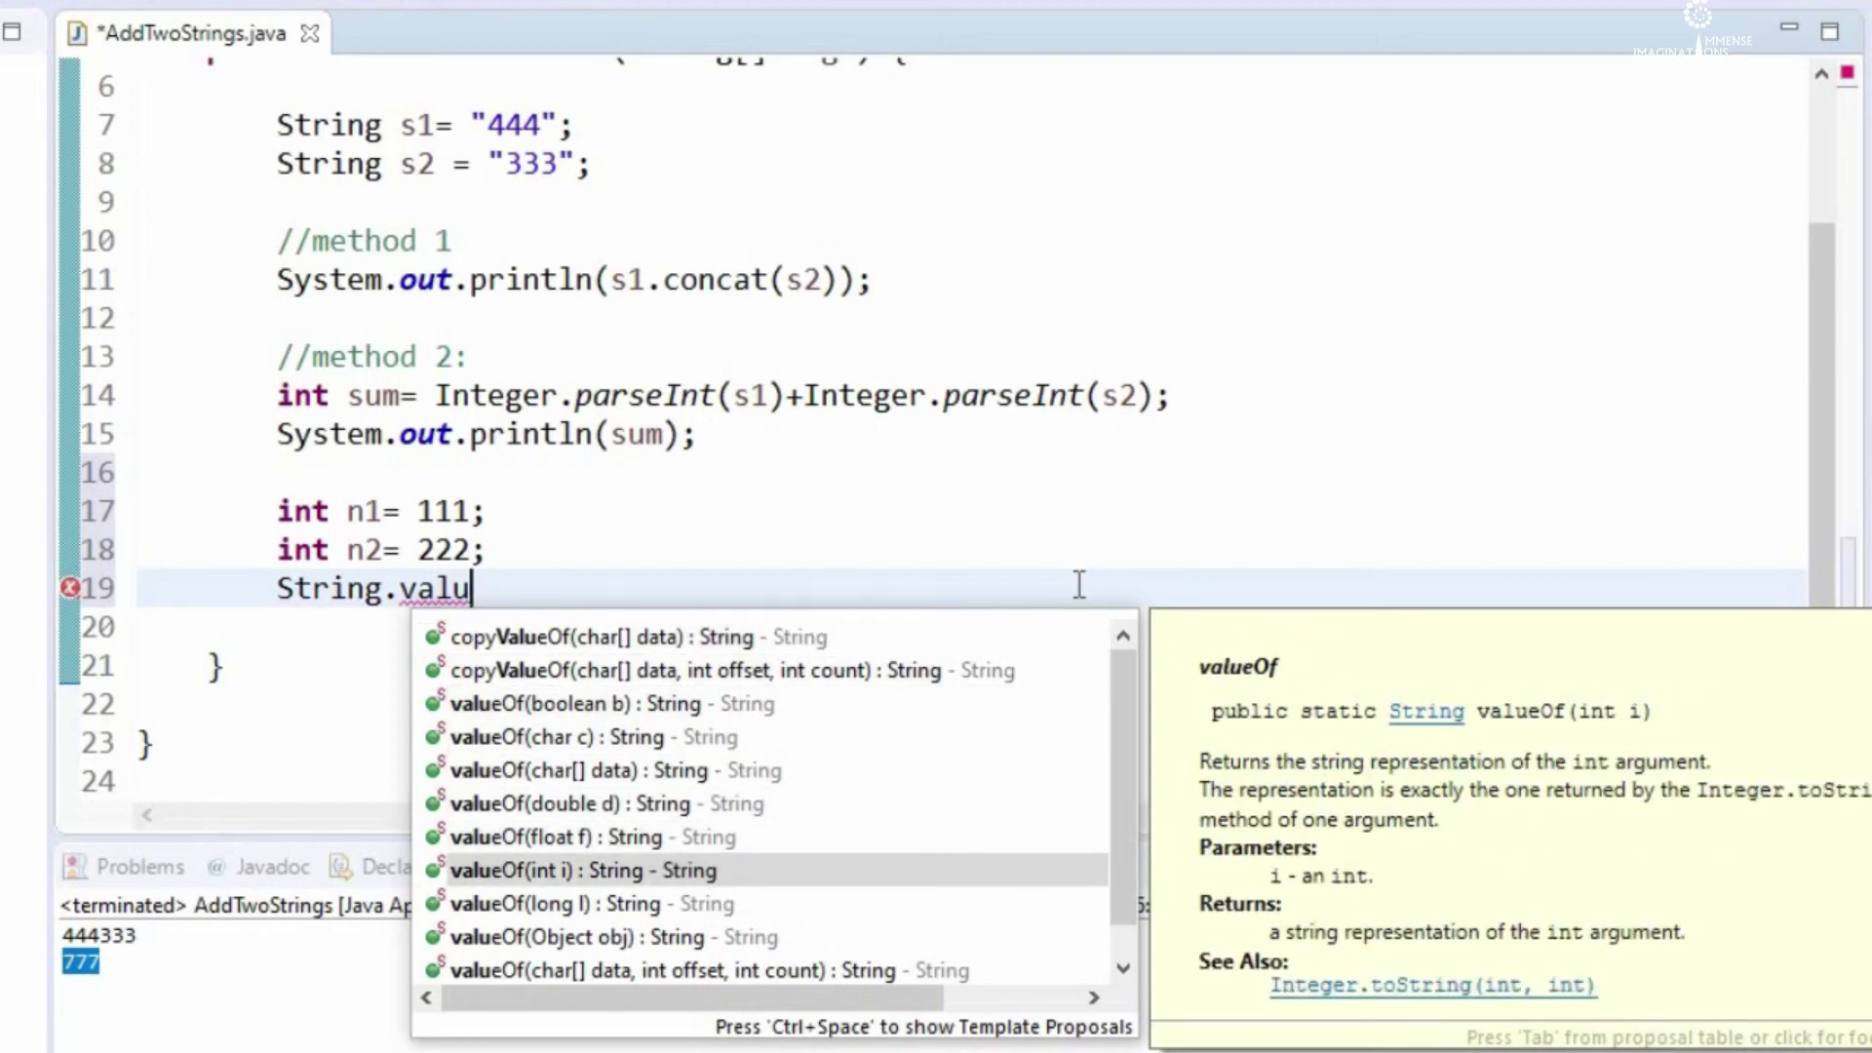
key("Return")
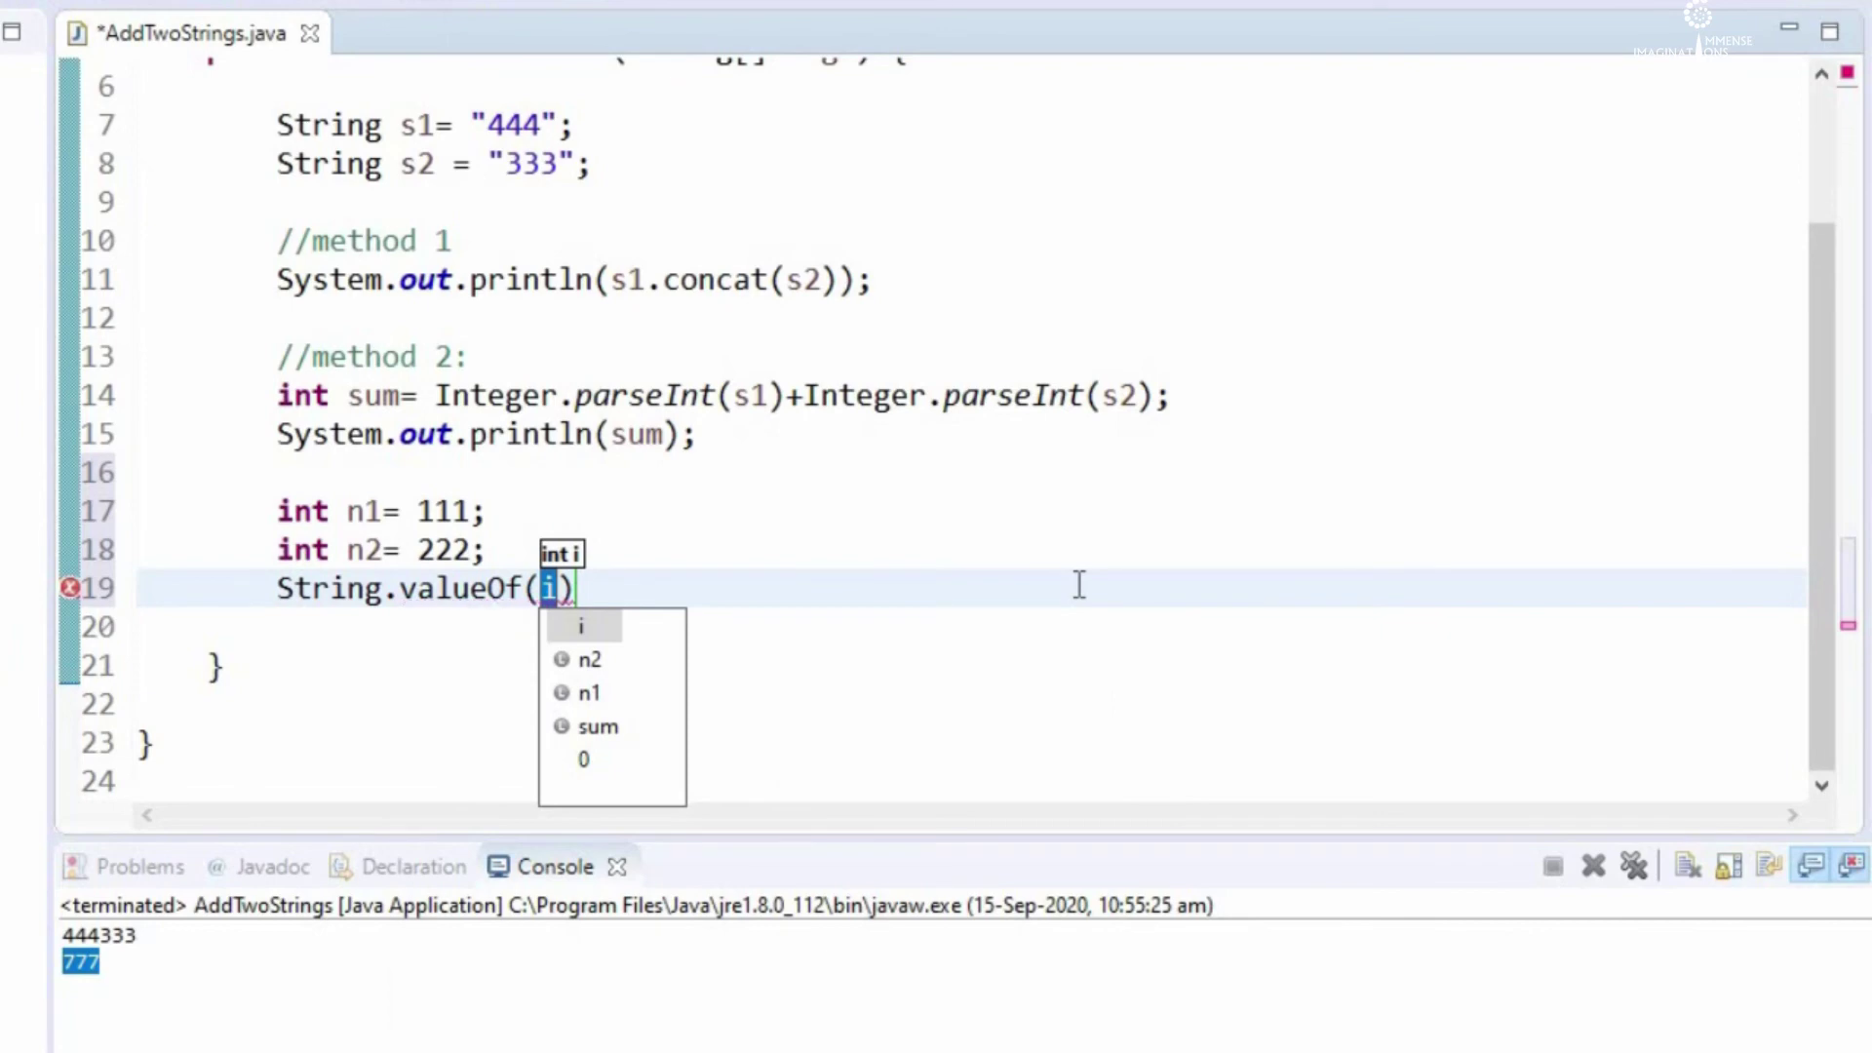
key("Down")
key("Down")
key("Return")
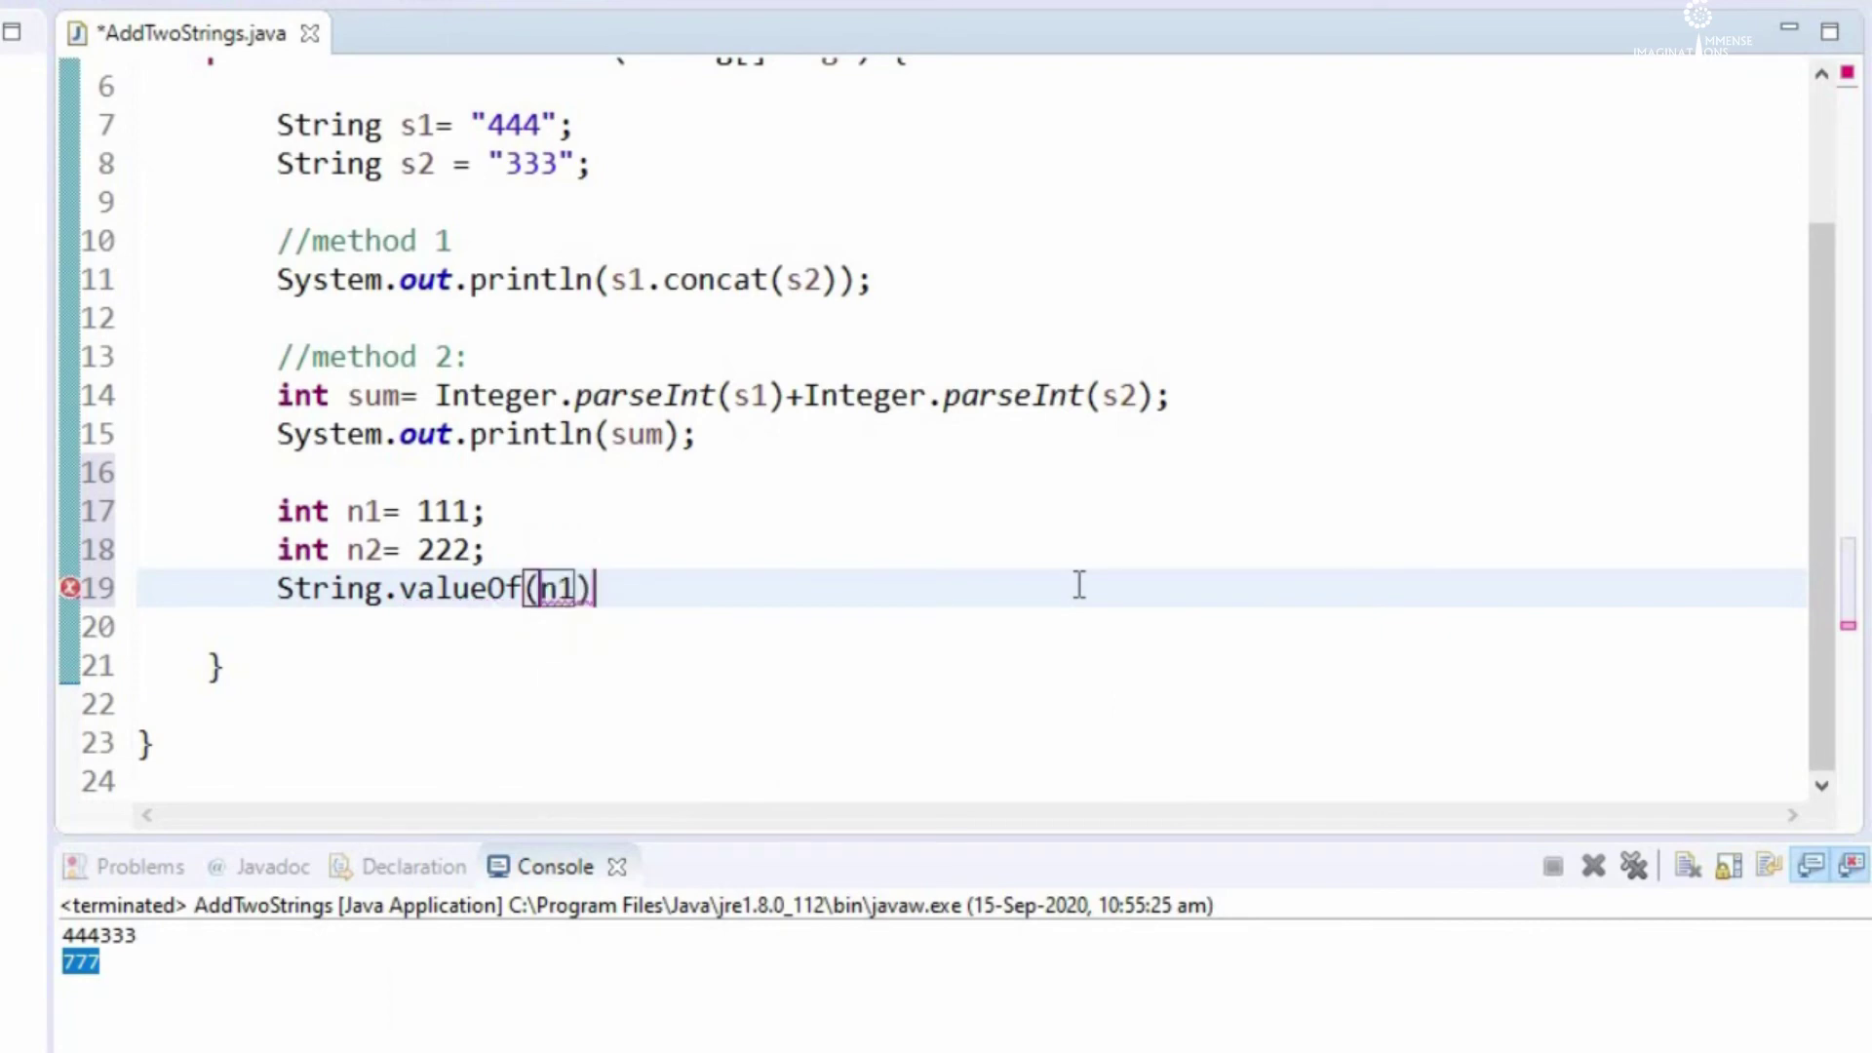
type("+")
type("Strin")
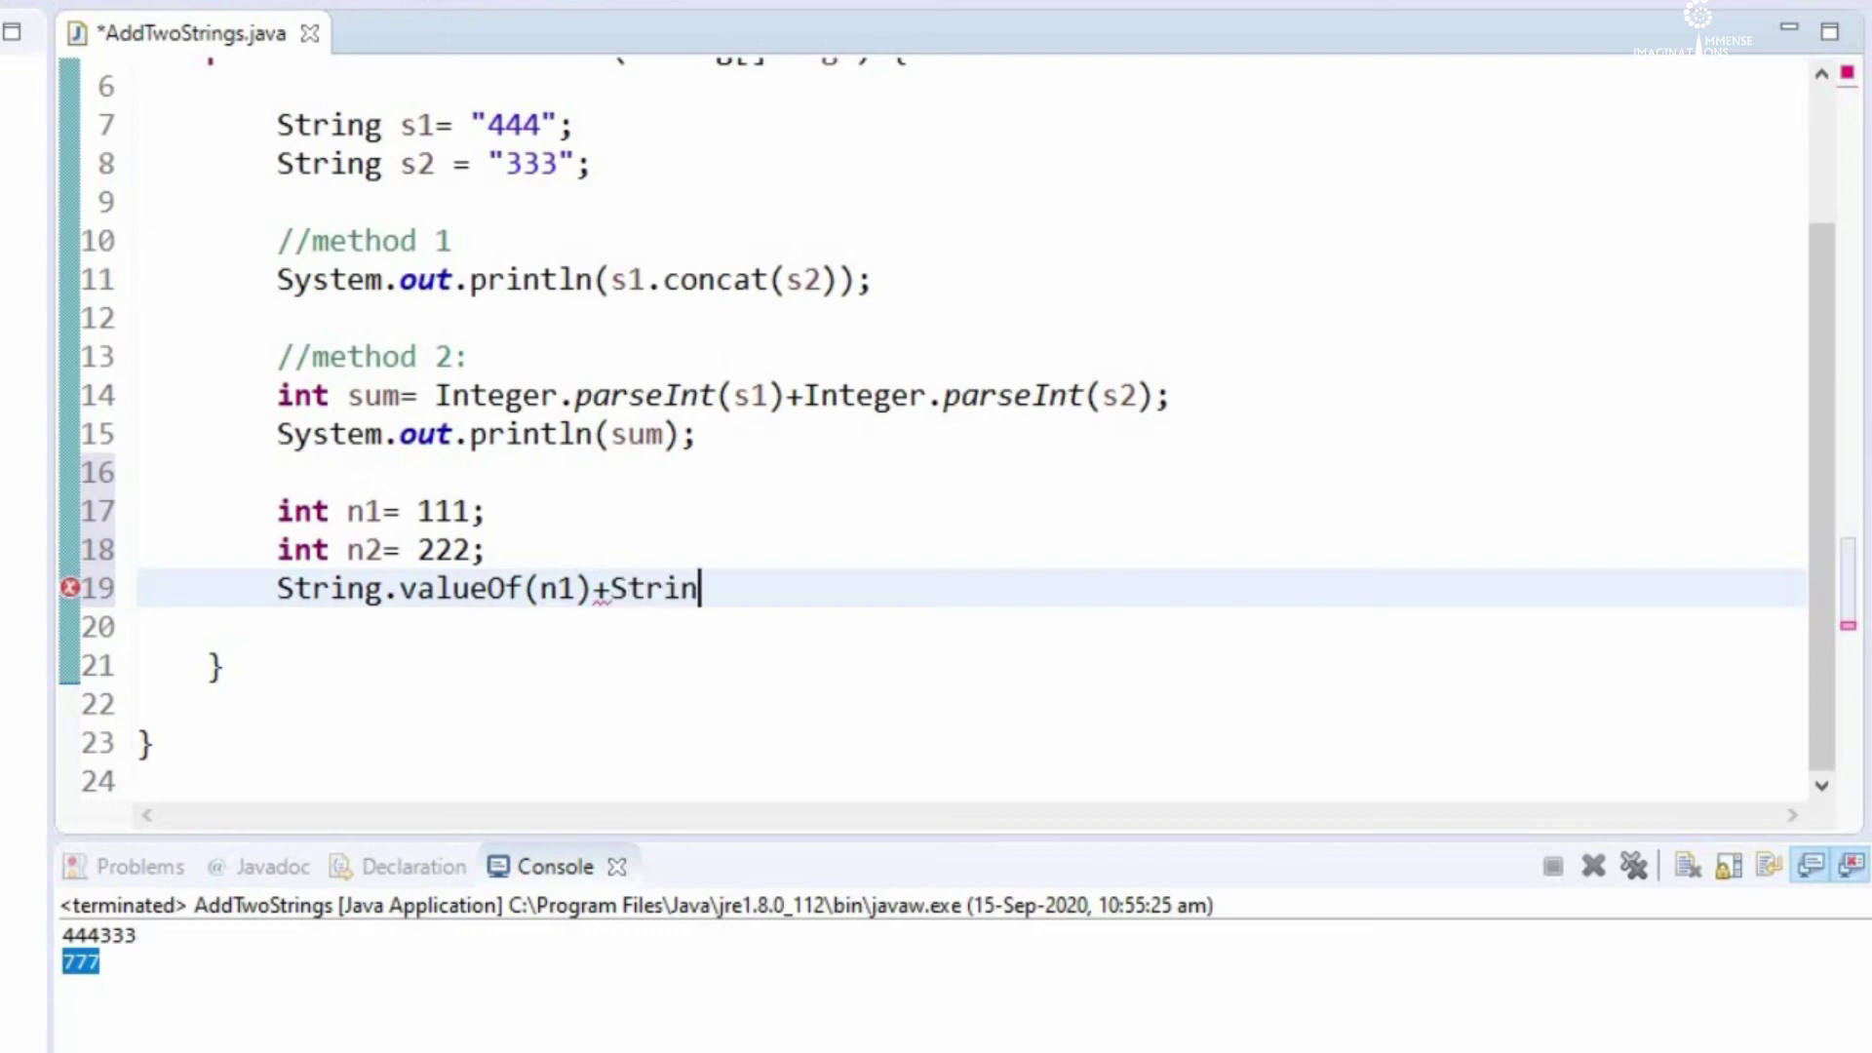
type("g.")
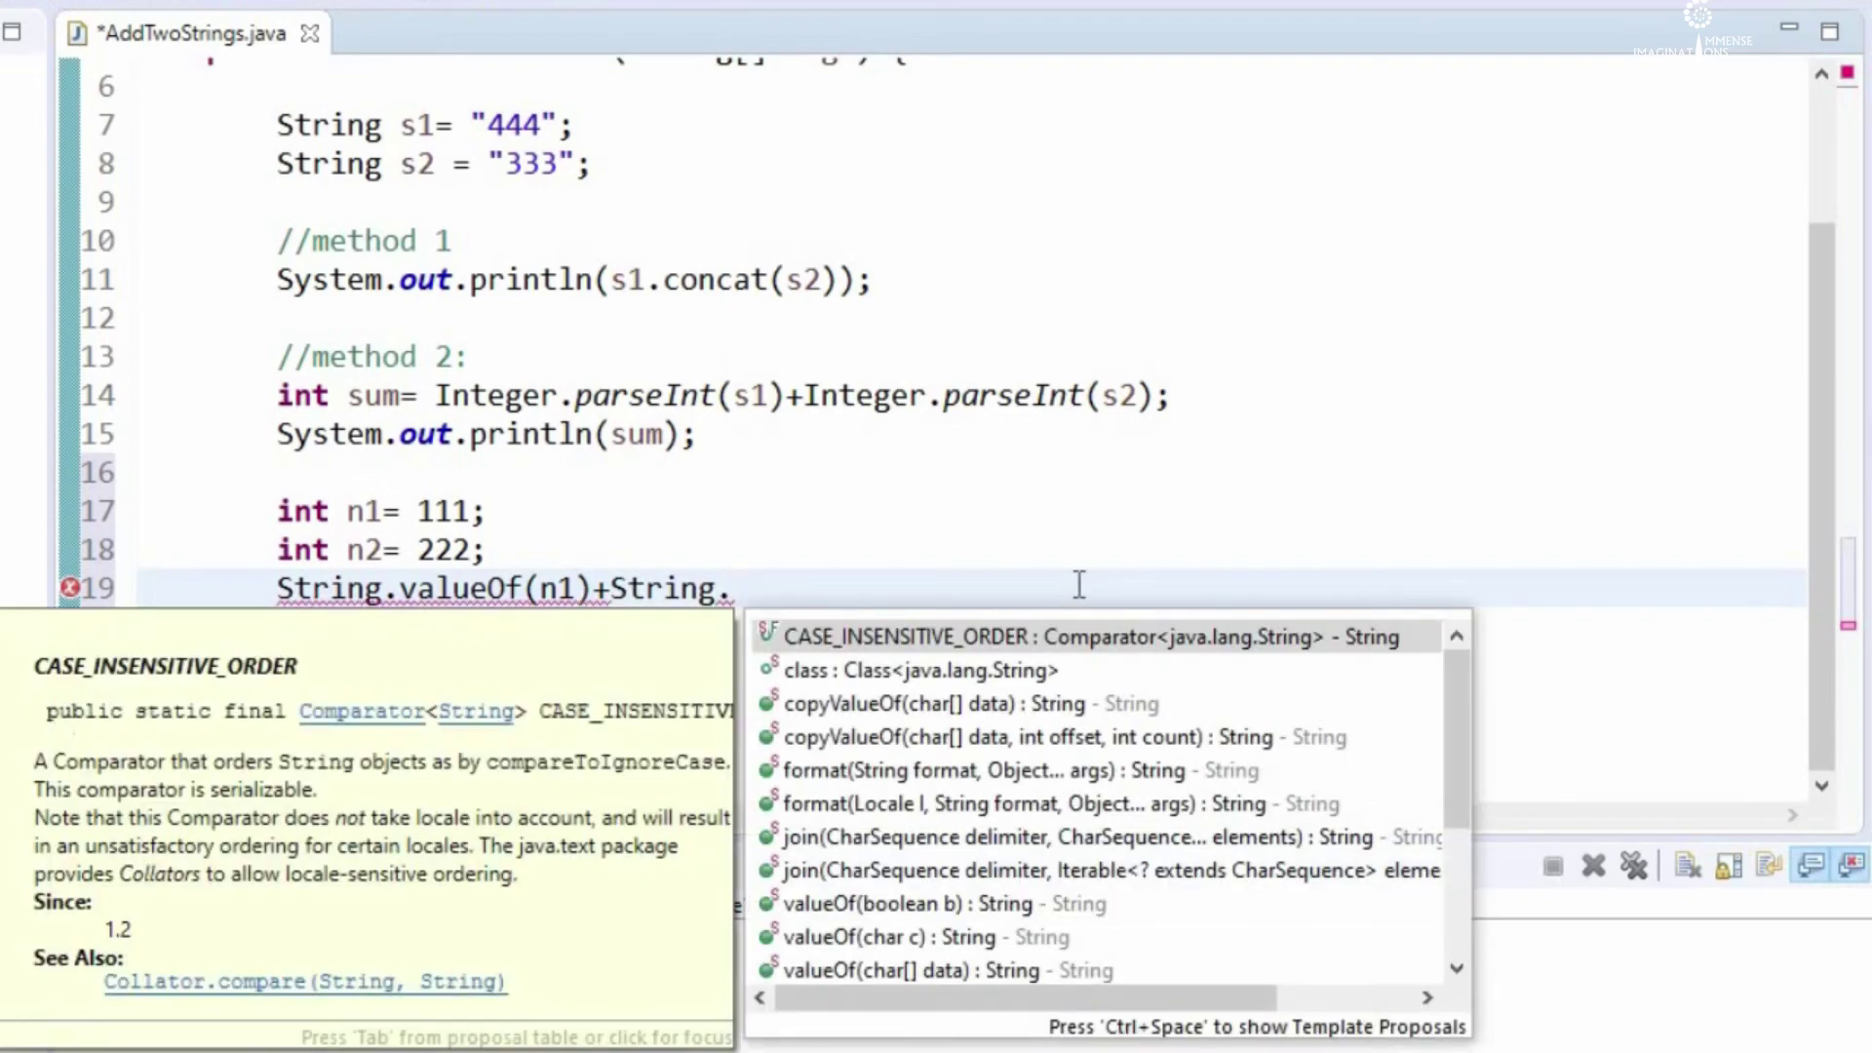
type("valu")
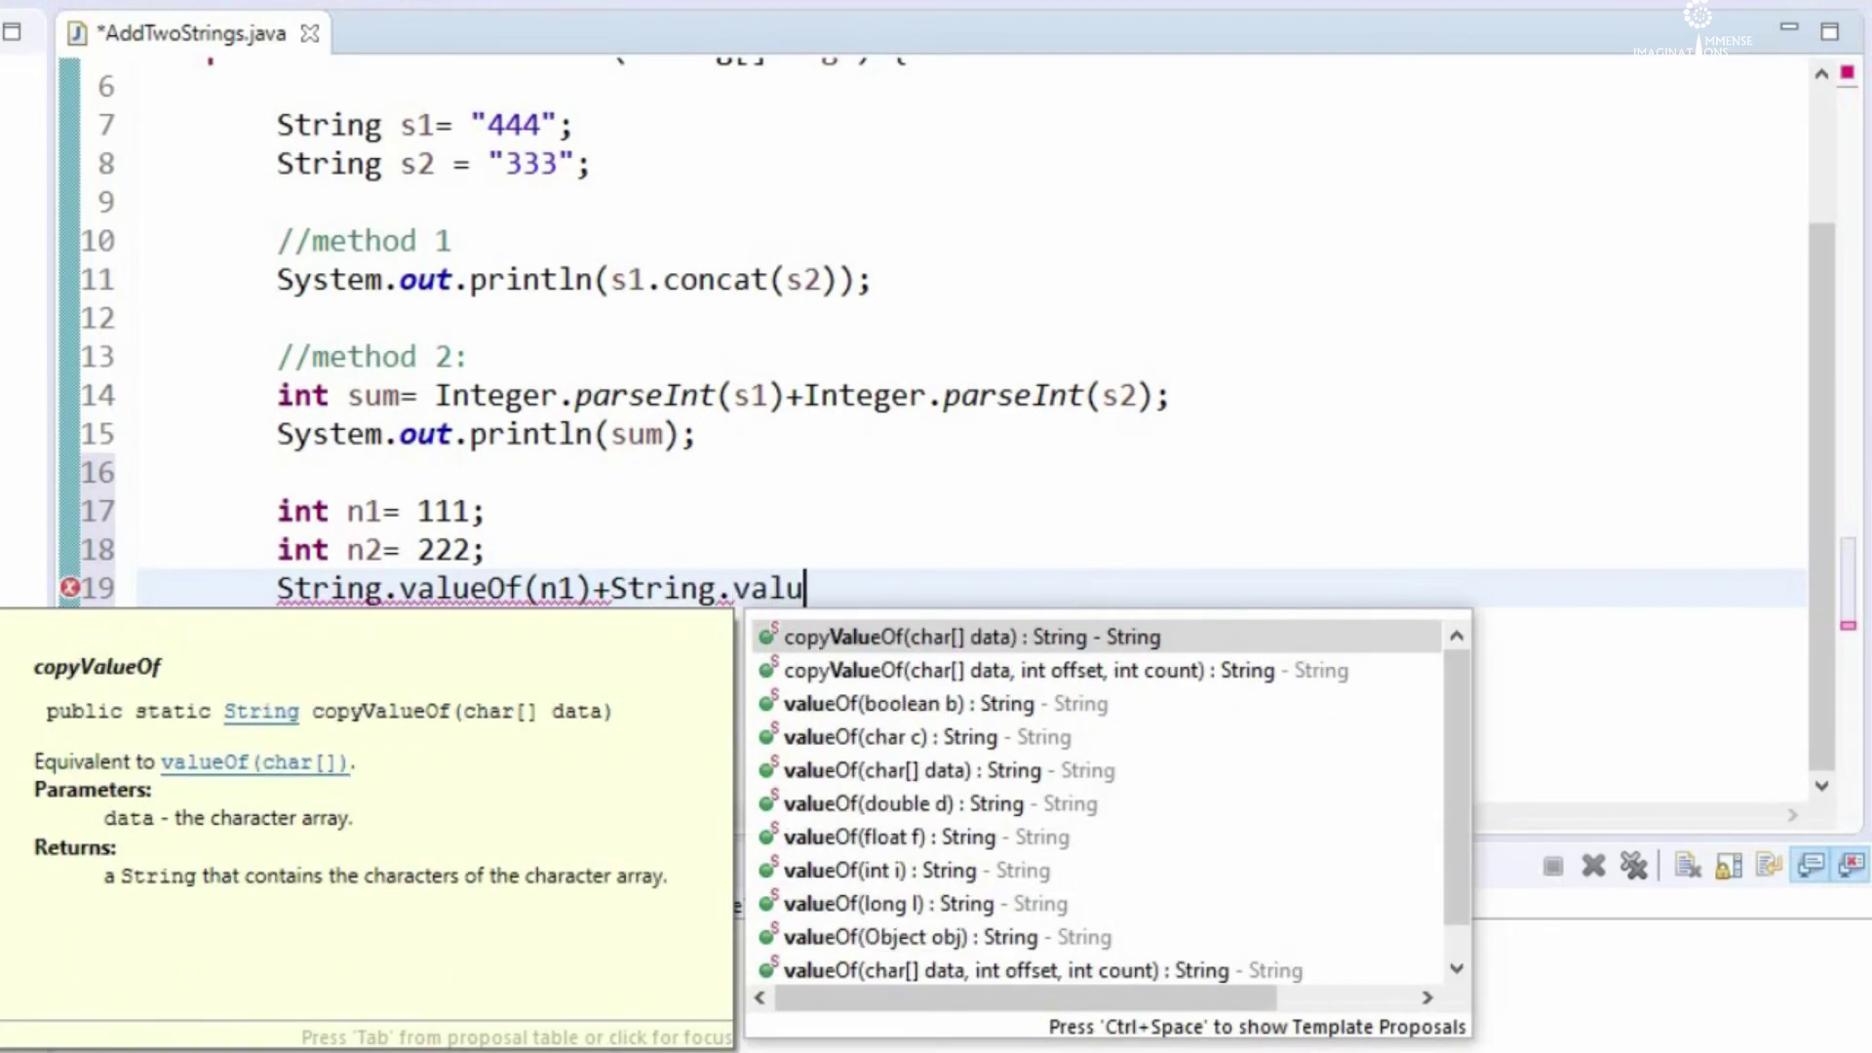
key("Down")
key("Down")
key("Down")
key("Down")
key("Down")
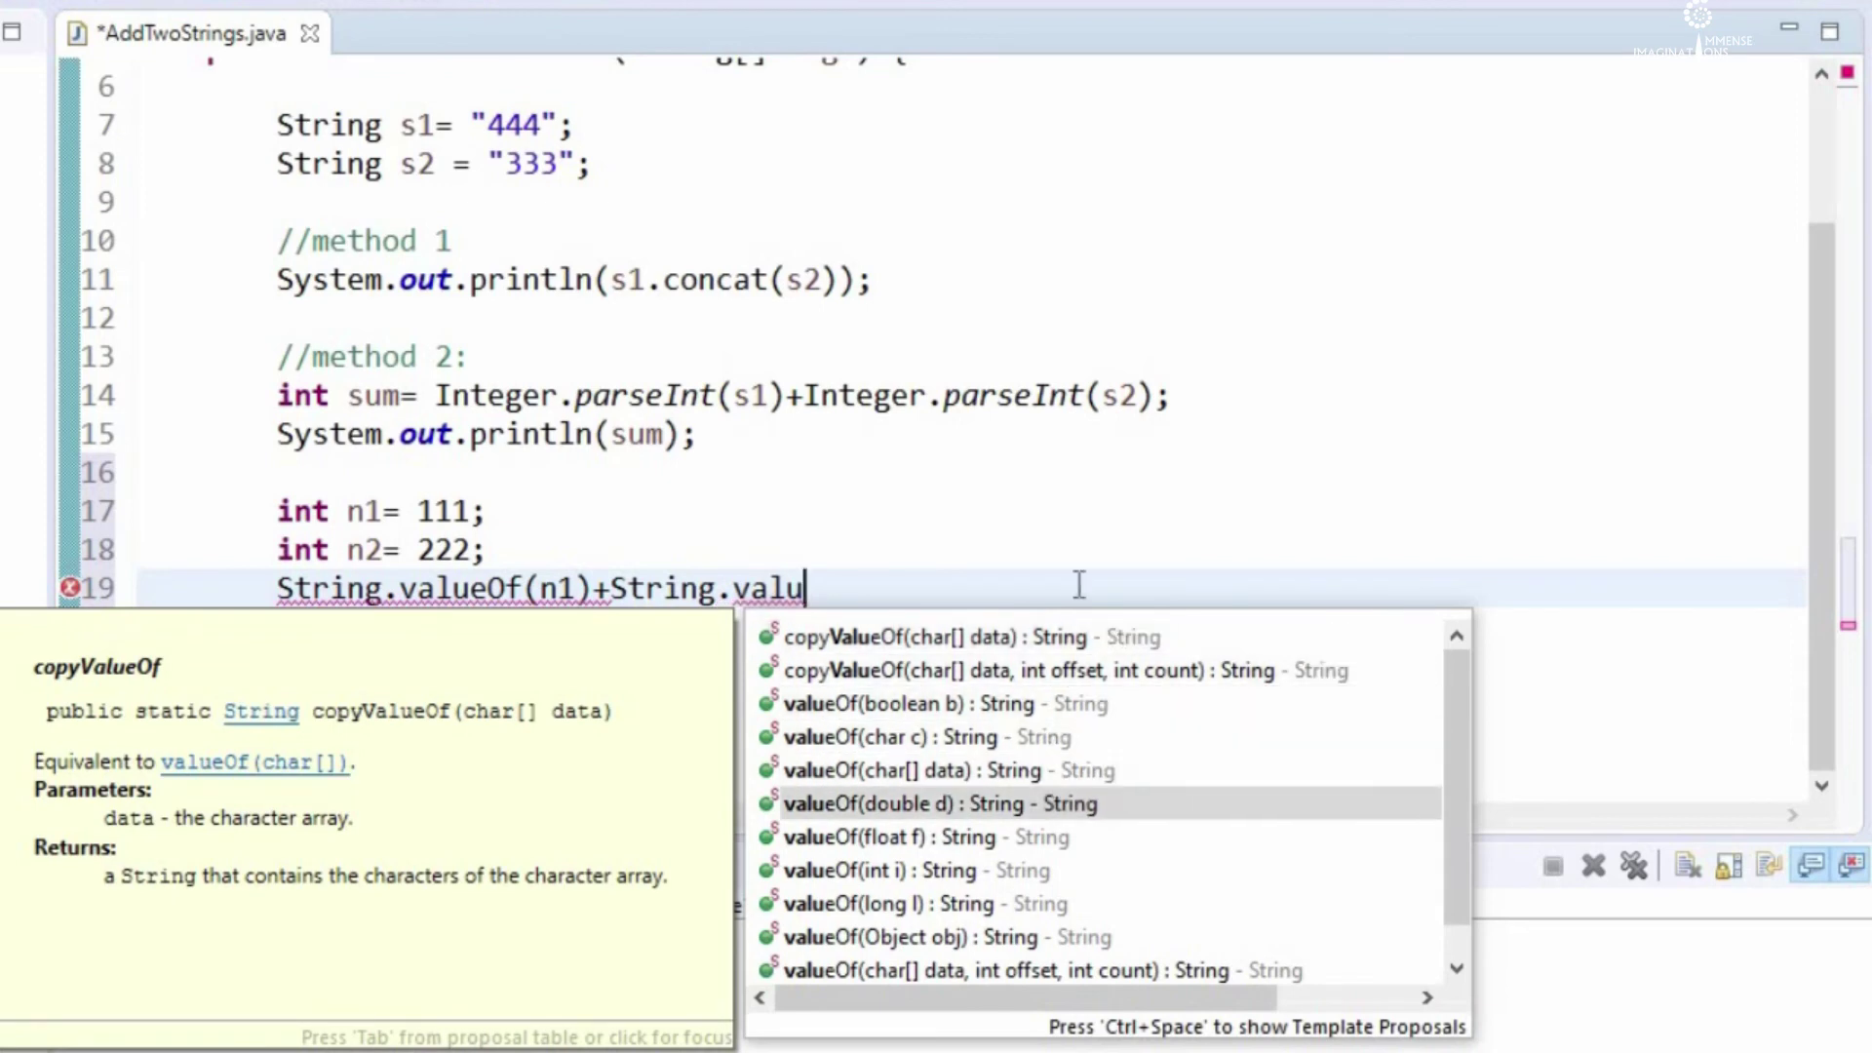
key("Down")
key("Down")
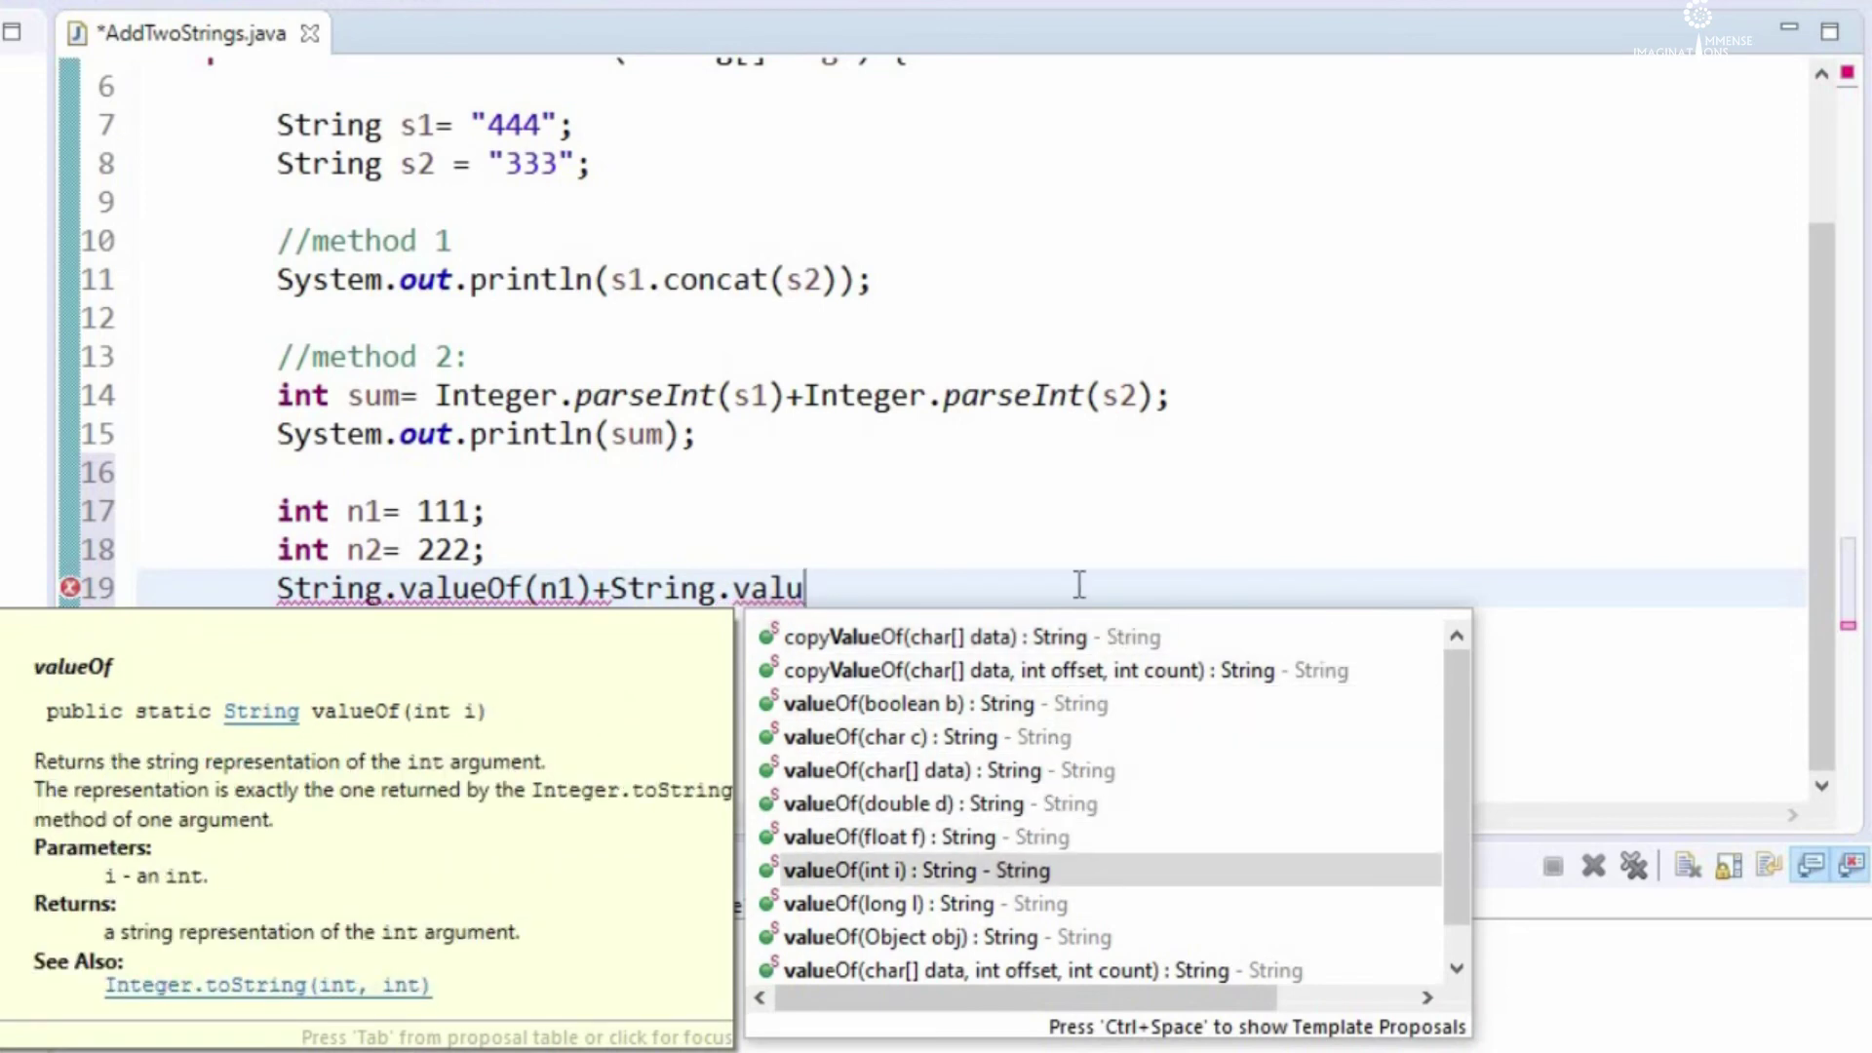
key("Return")
key("Down")
key("Return")
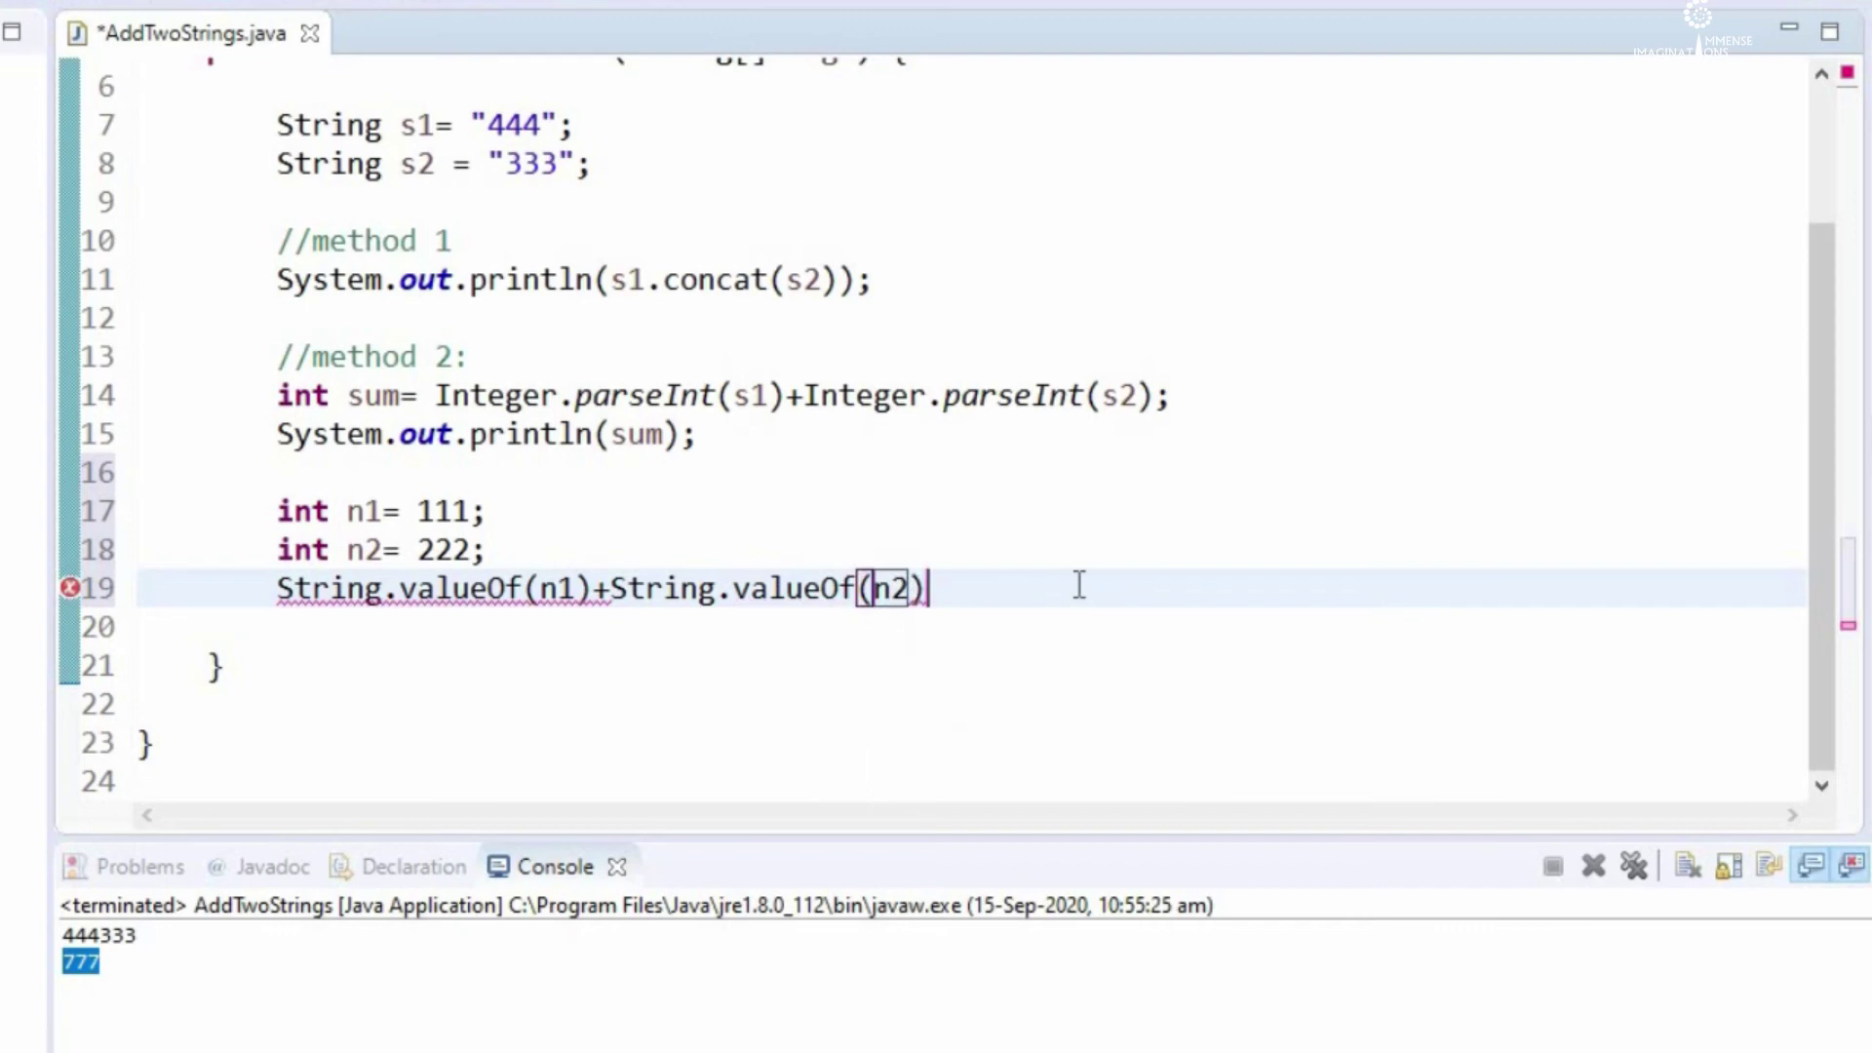
type(";")
Assign the joined valueOf expression to a new variable String sum2 on line 18
key("ctrl+Left")
key("ctrl+Left")
key("ctrl+Left")
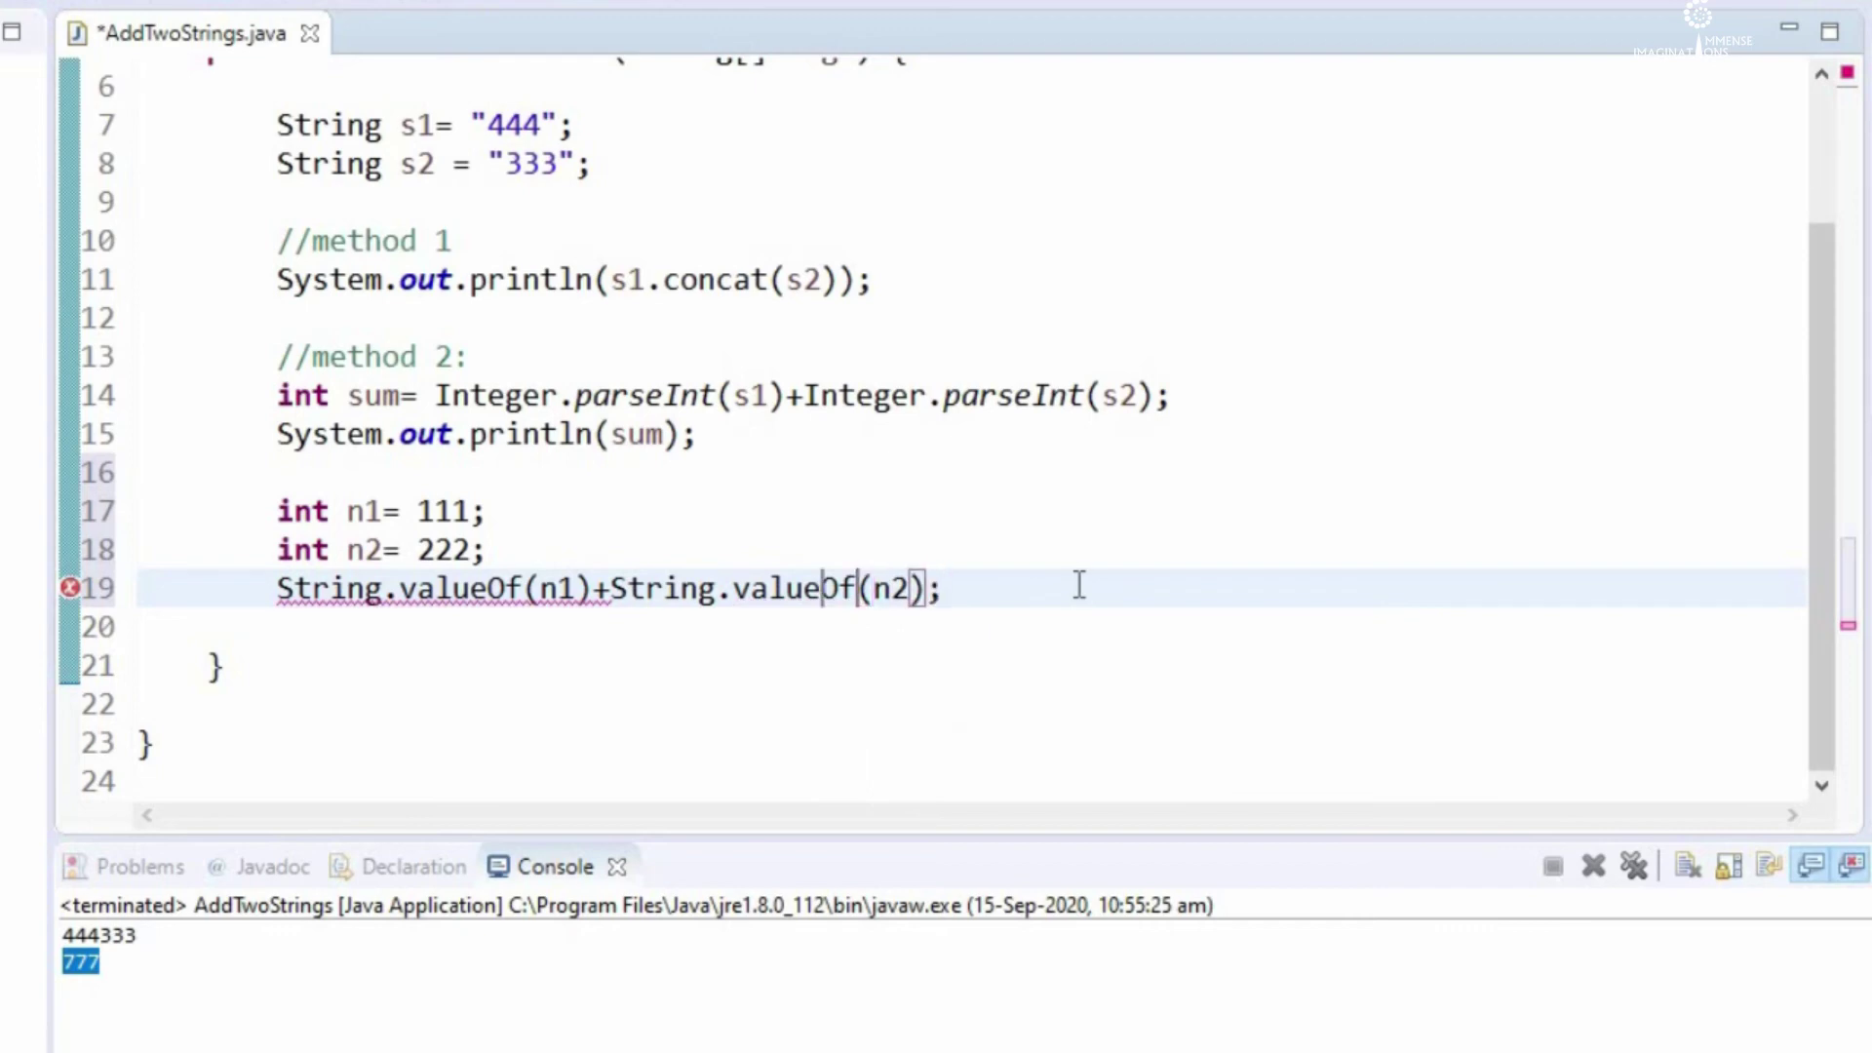
key("ctrl+Left")
key("ctrl+Left")
key("ctrl+Left")
key("Left")
key("Left")
key("Left")
key("Left")
key("Left")
key("Left")
key("Left")
key("Left")
key("Left")
key("Left")
type("String ")
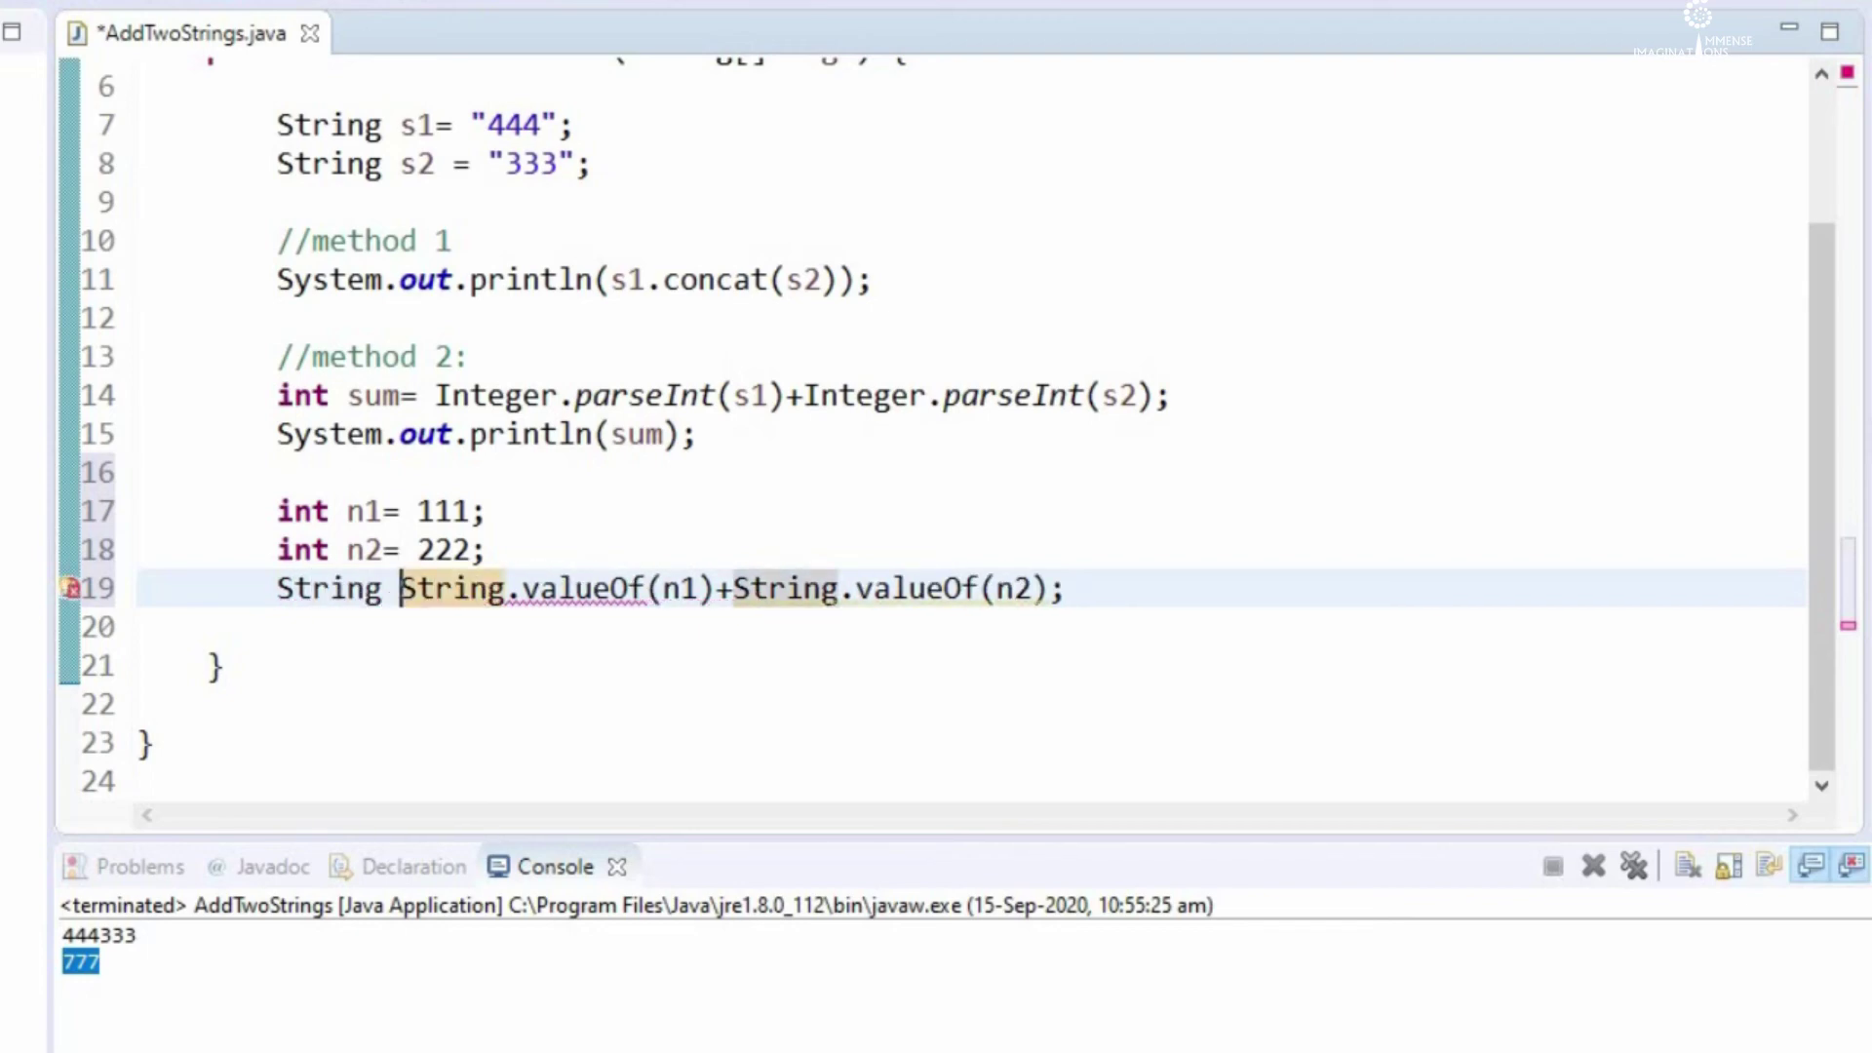
type("s")
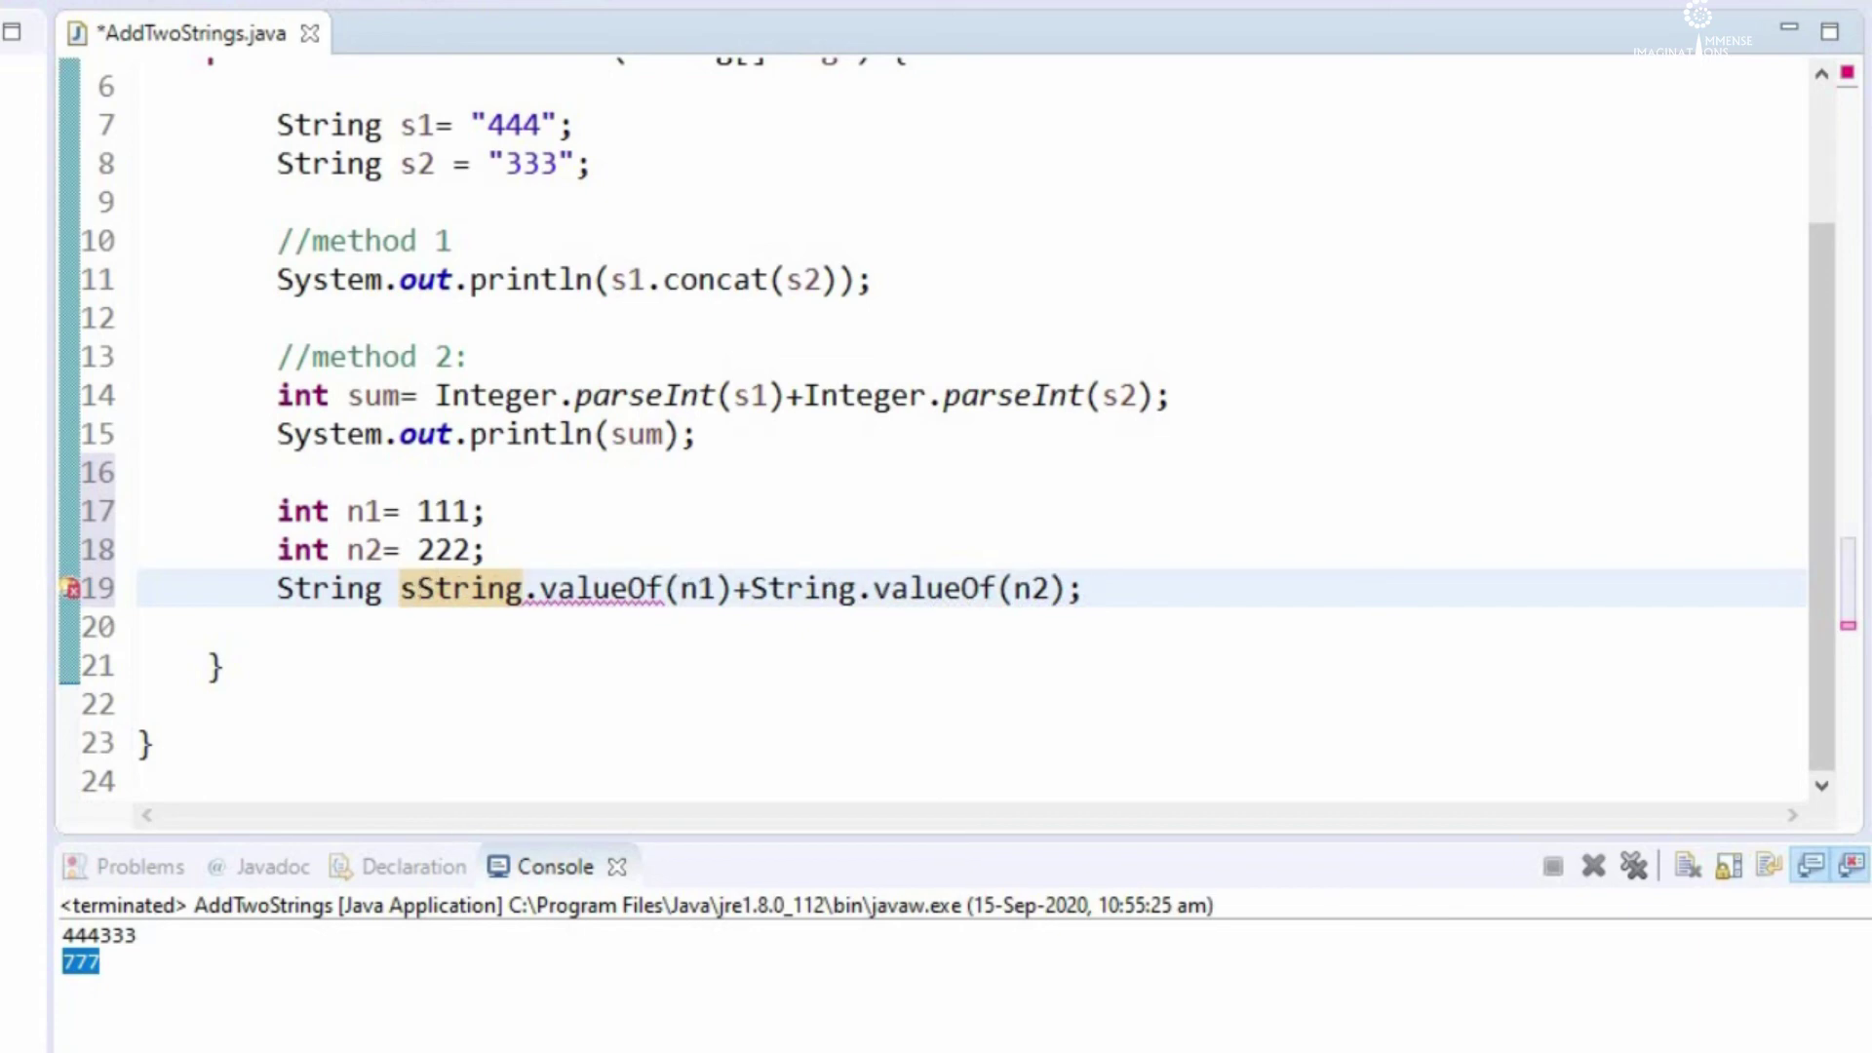
type("um2")
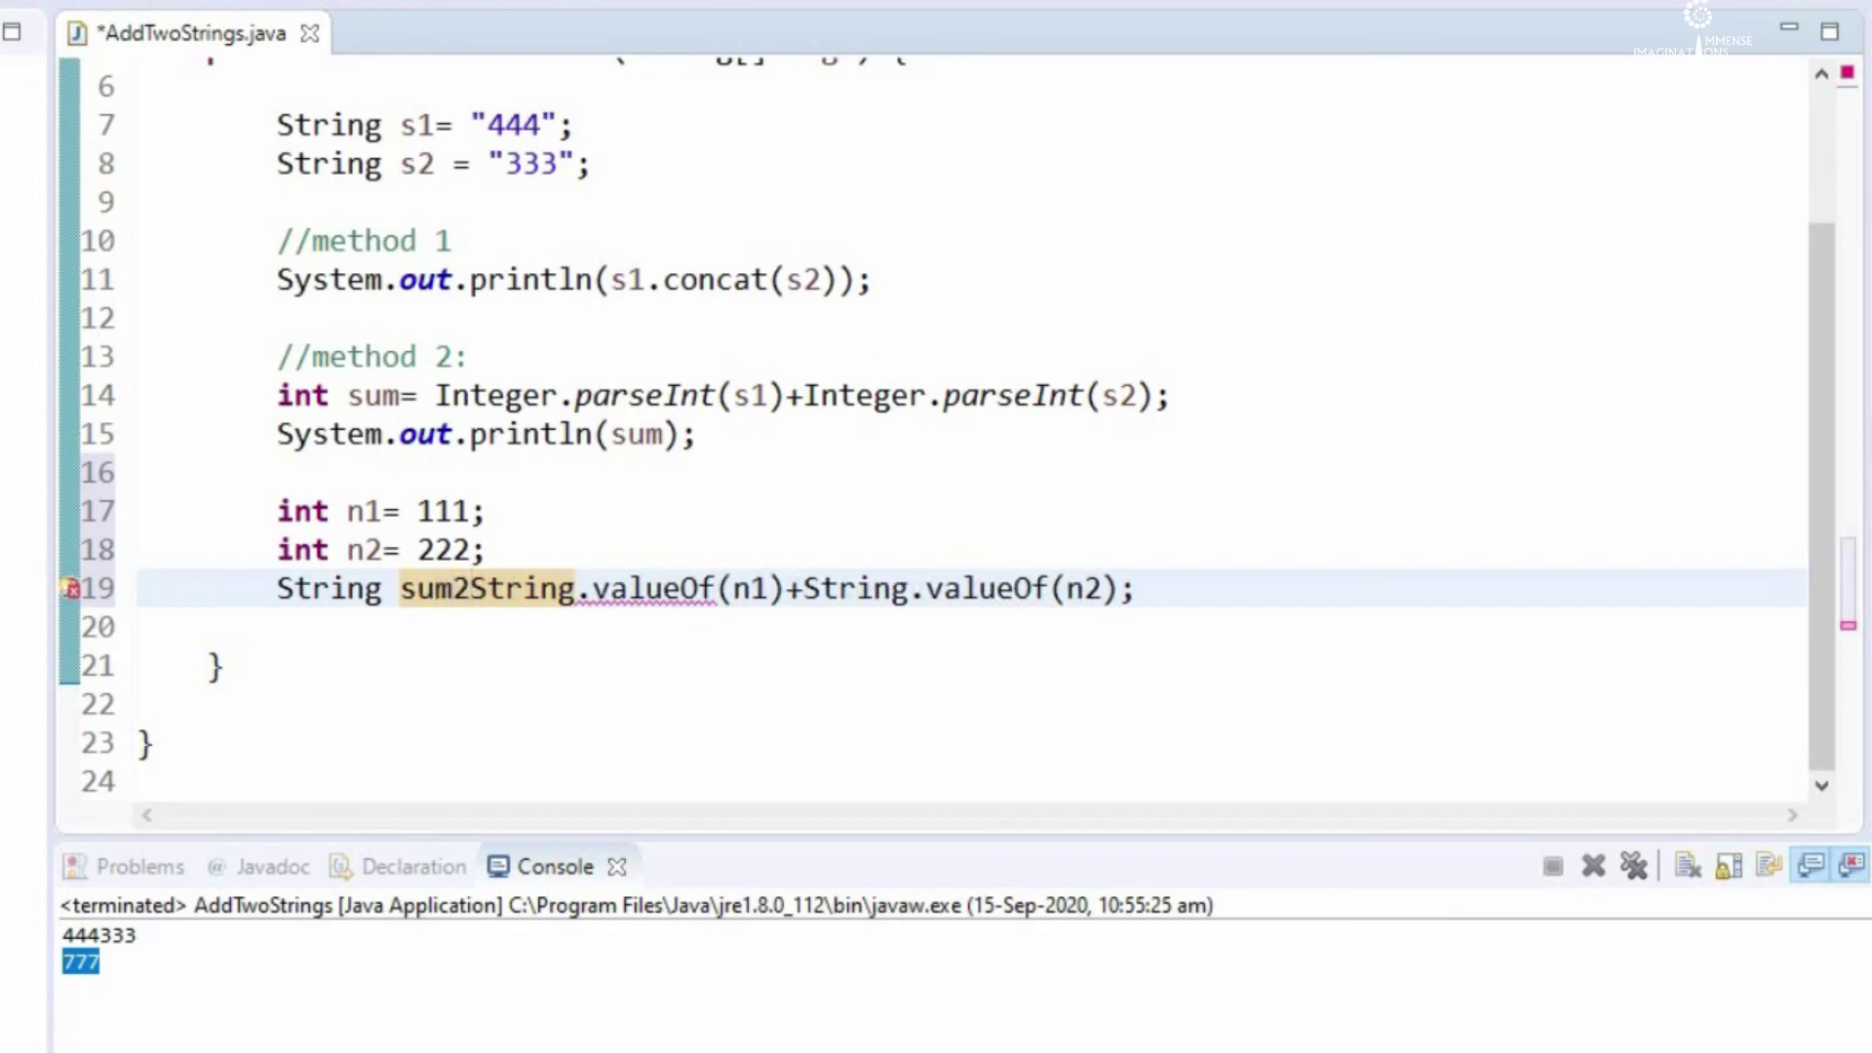
type("=")
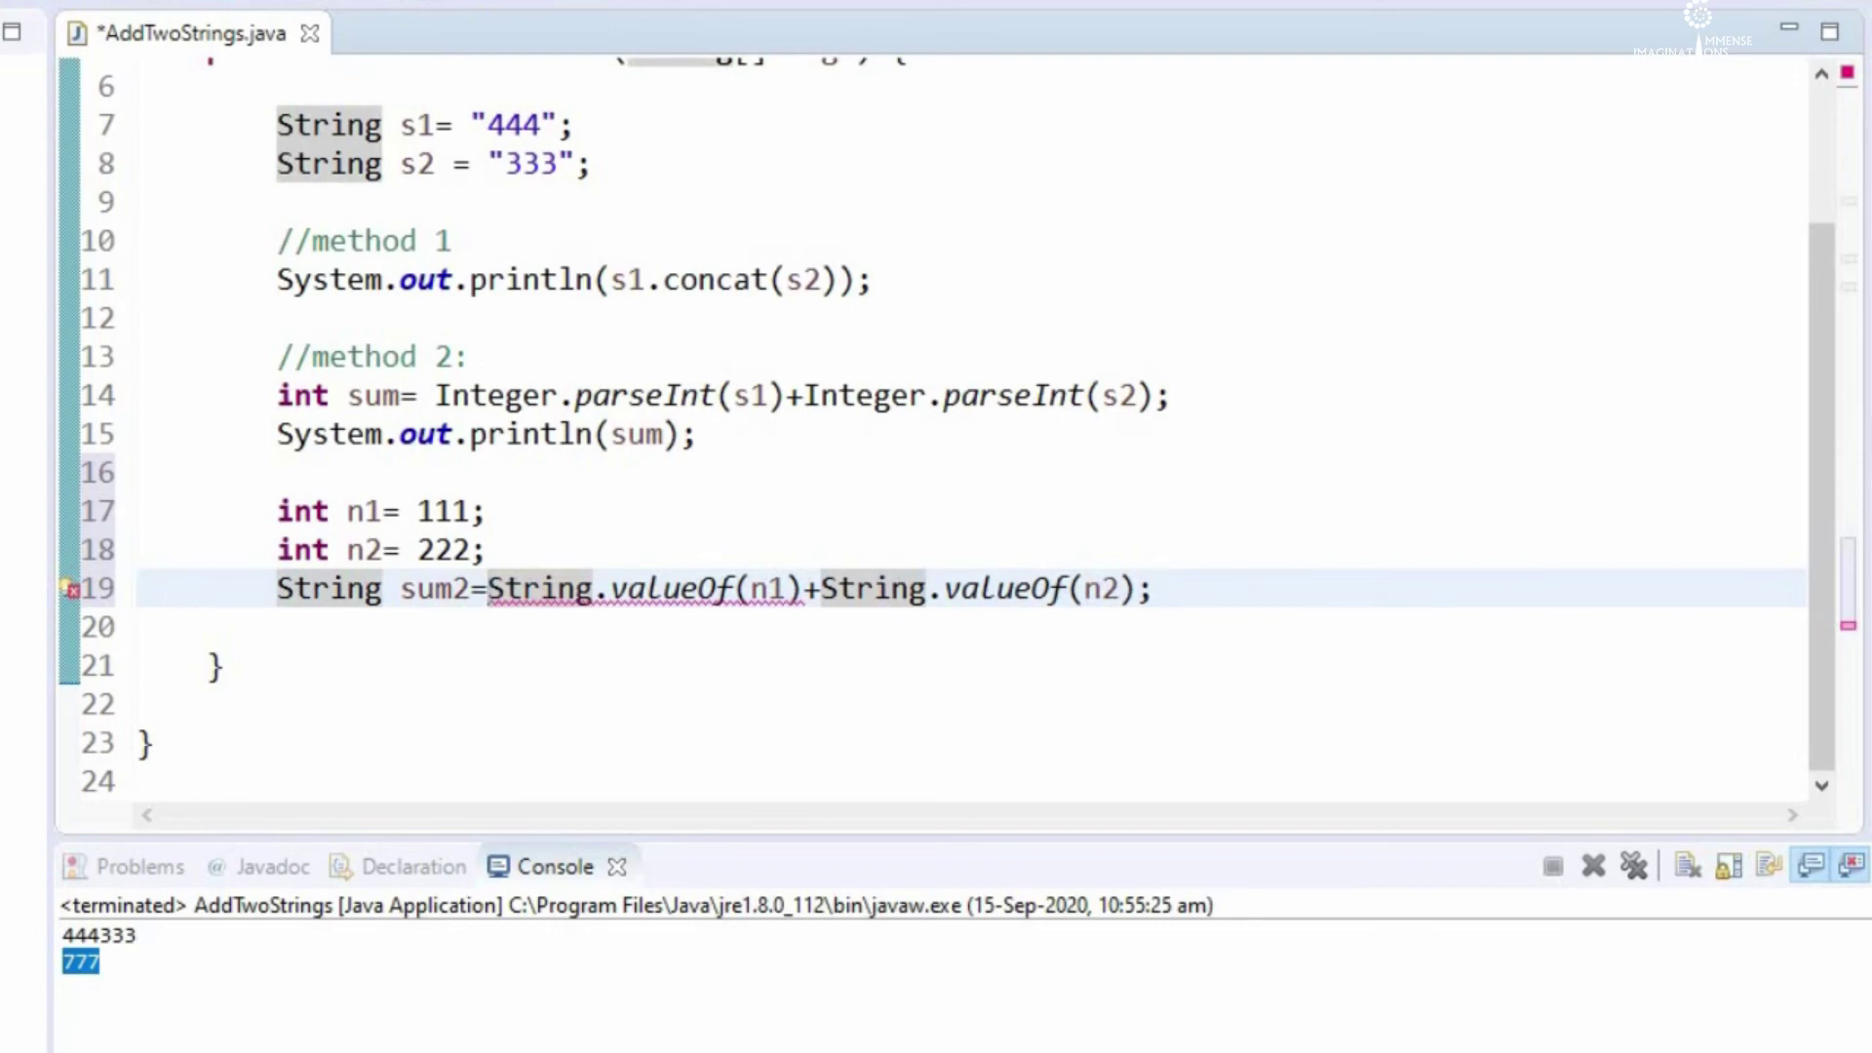
scroll(578, 697, "up", 1)
key("Up")
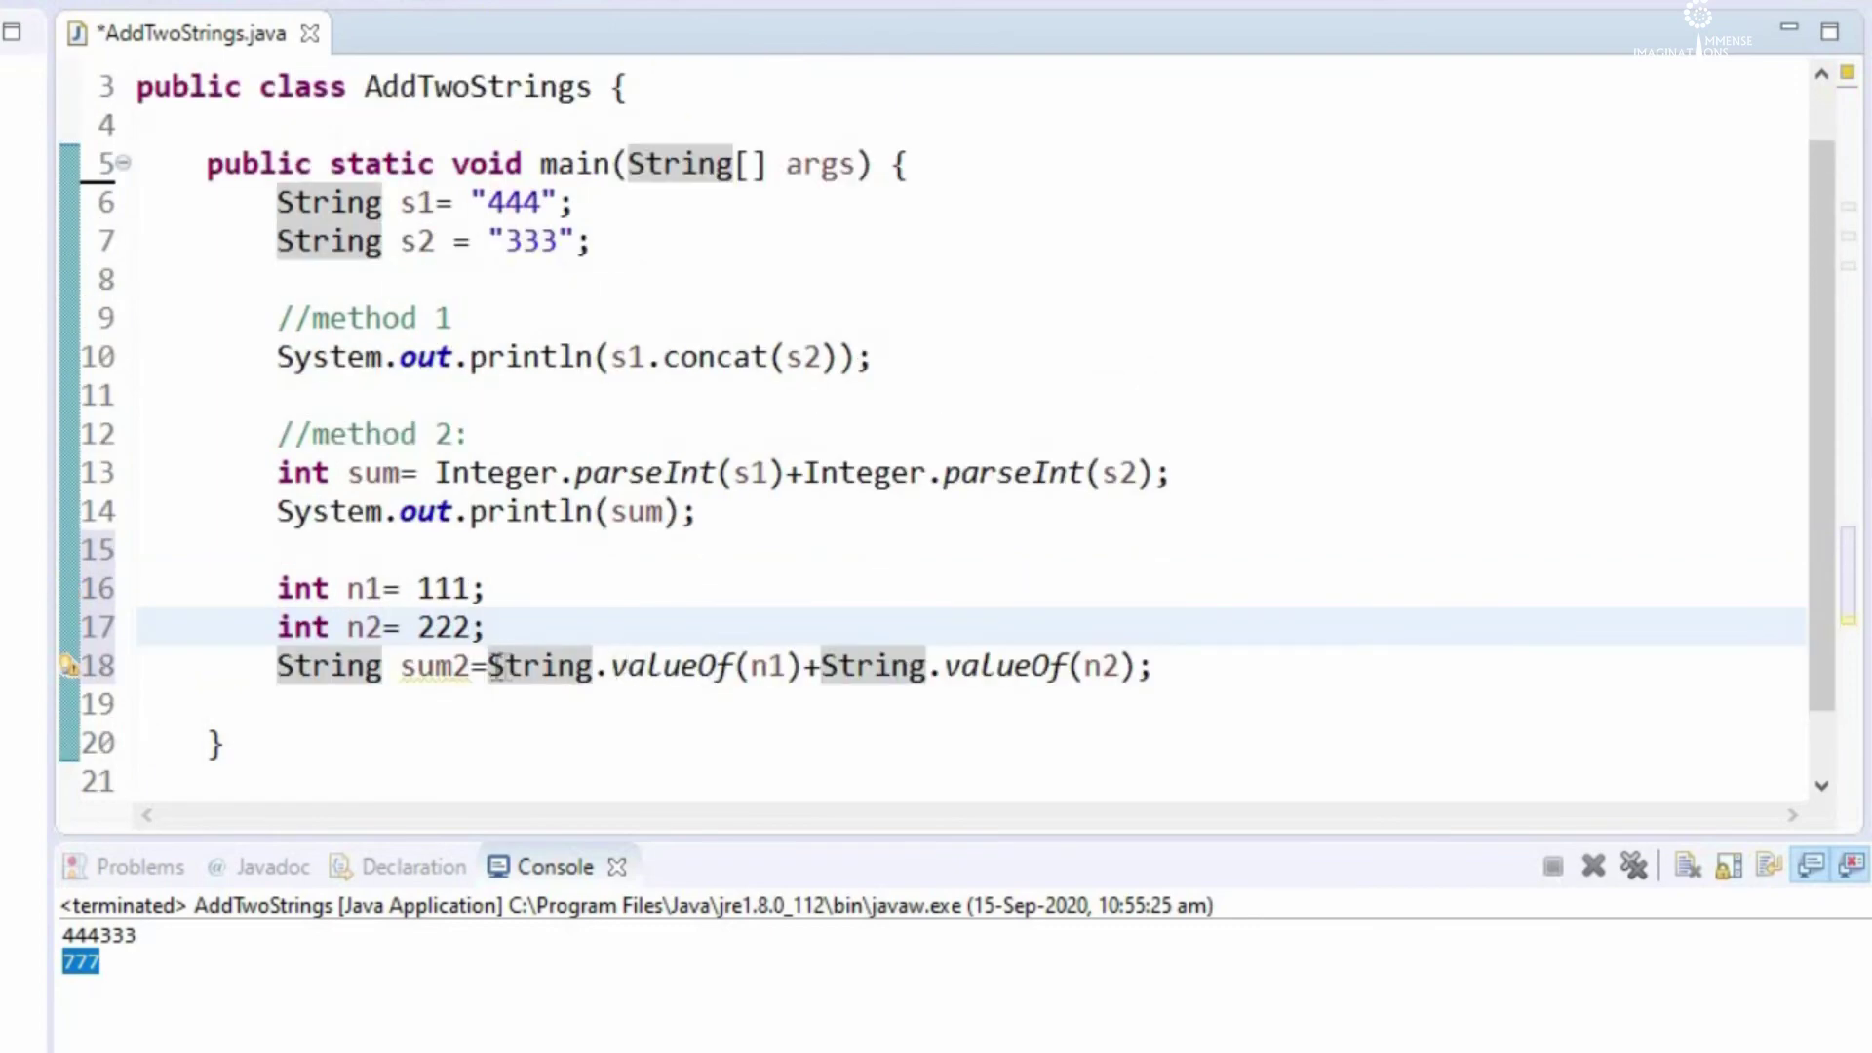
left_click_drag(488, 665, 788, 666)
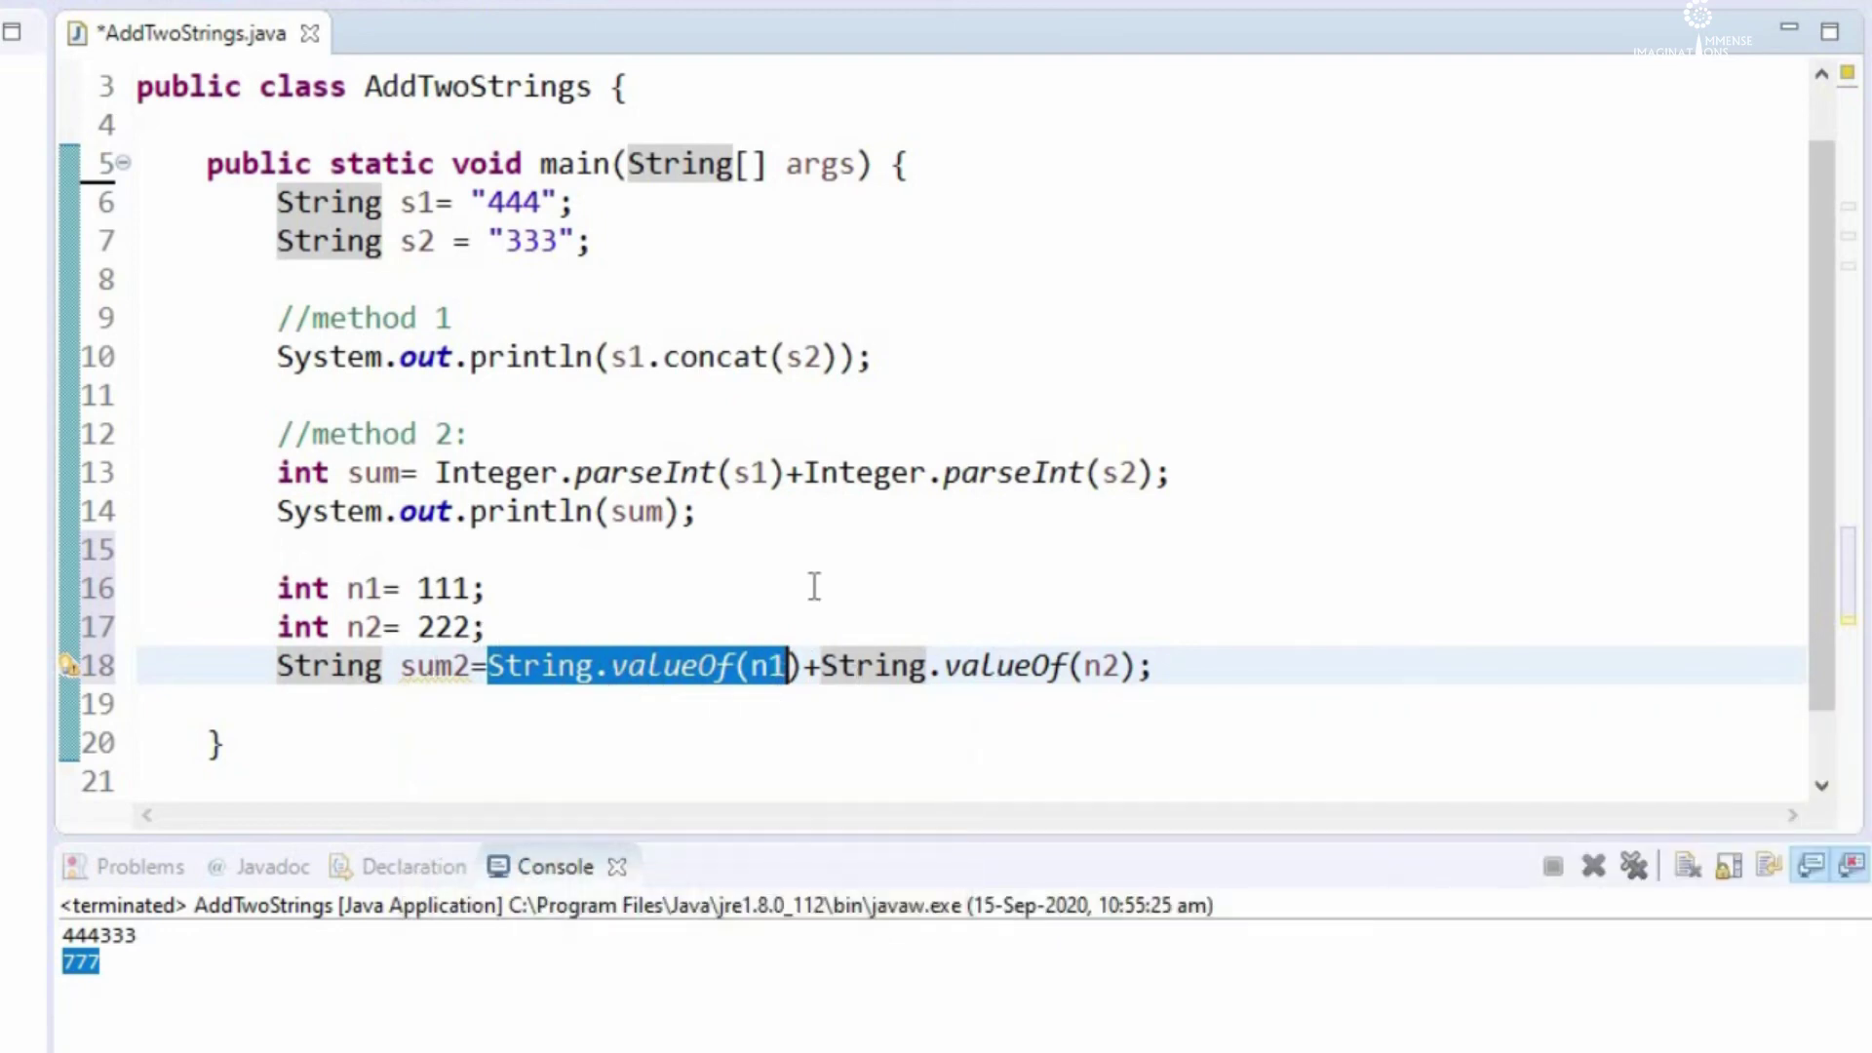
left_click(775, 588)
Save and rerun the class as a Java application, console still showing 444333 and 777
right_click(1006, 665)
mouse_move(794, 1028)
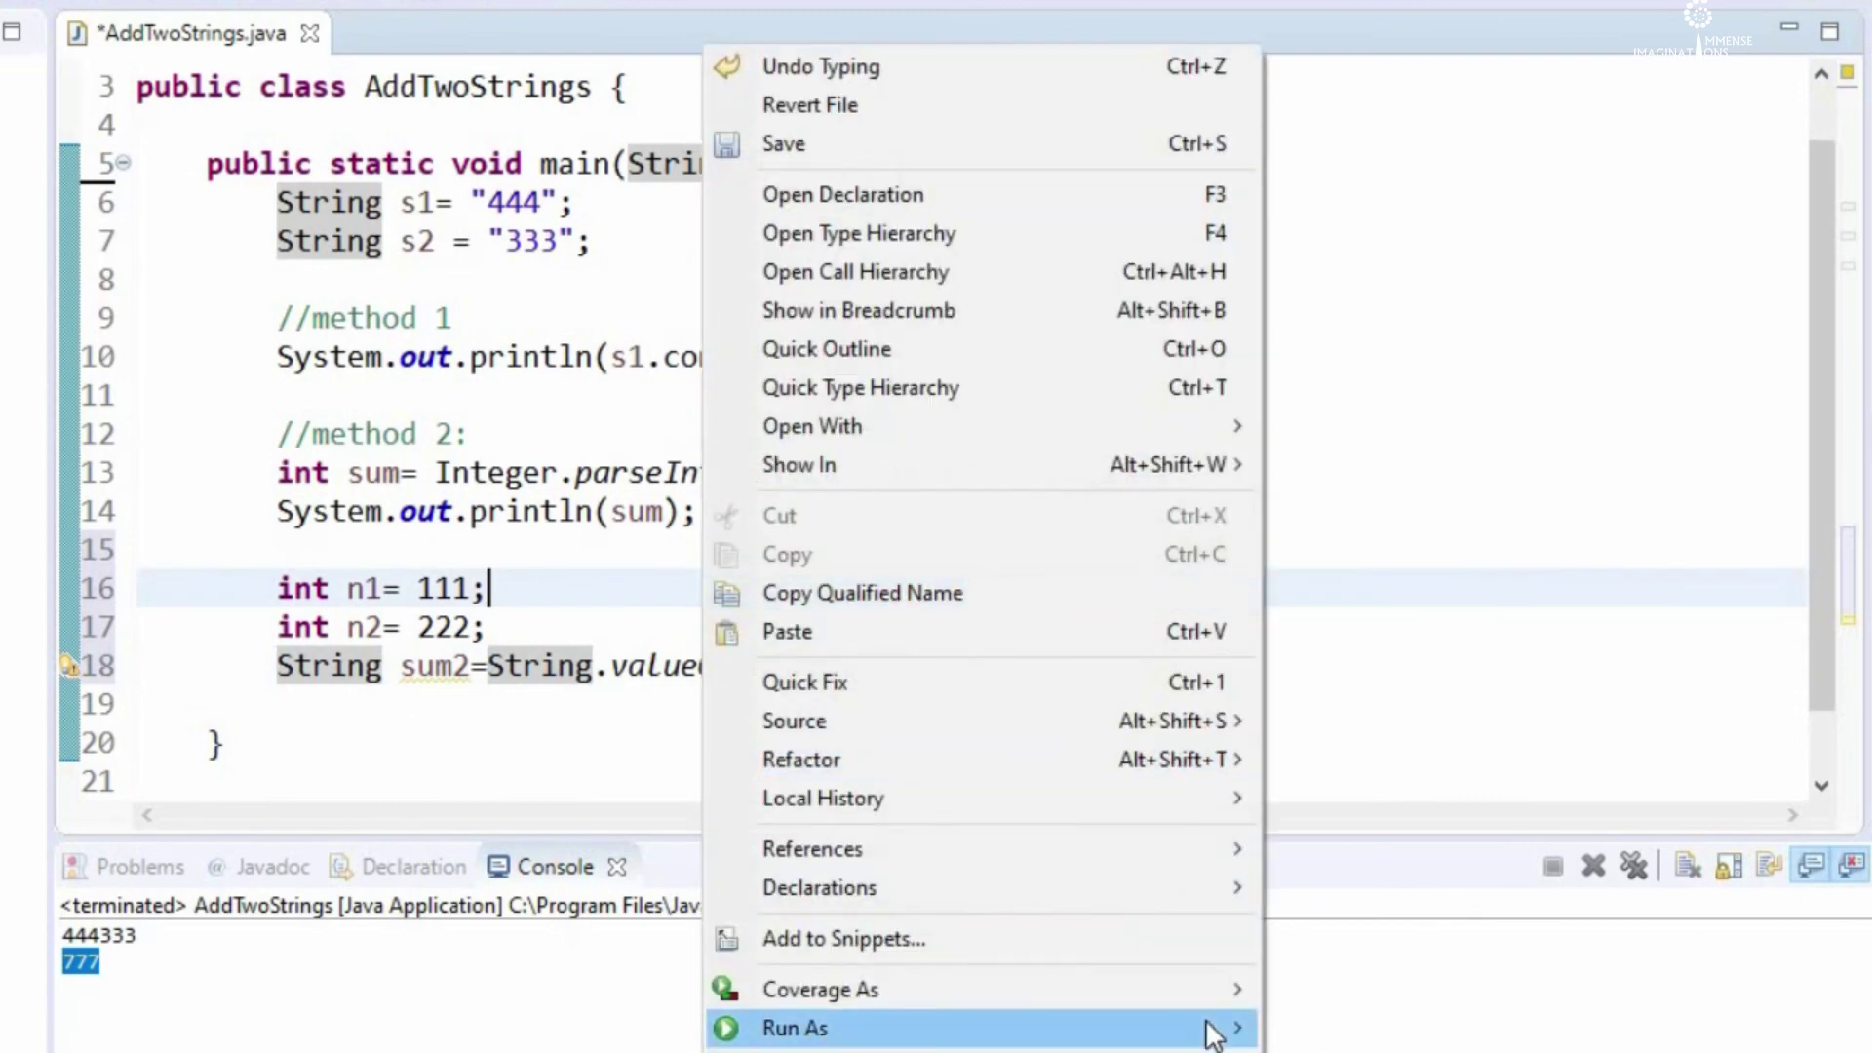
left_click(1353, 1031)
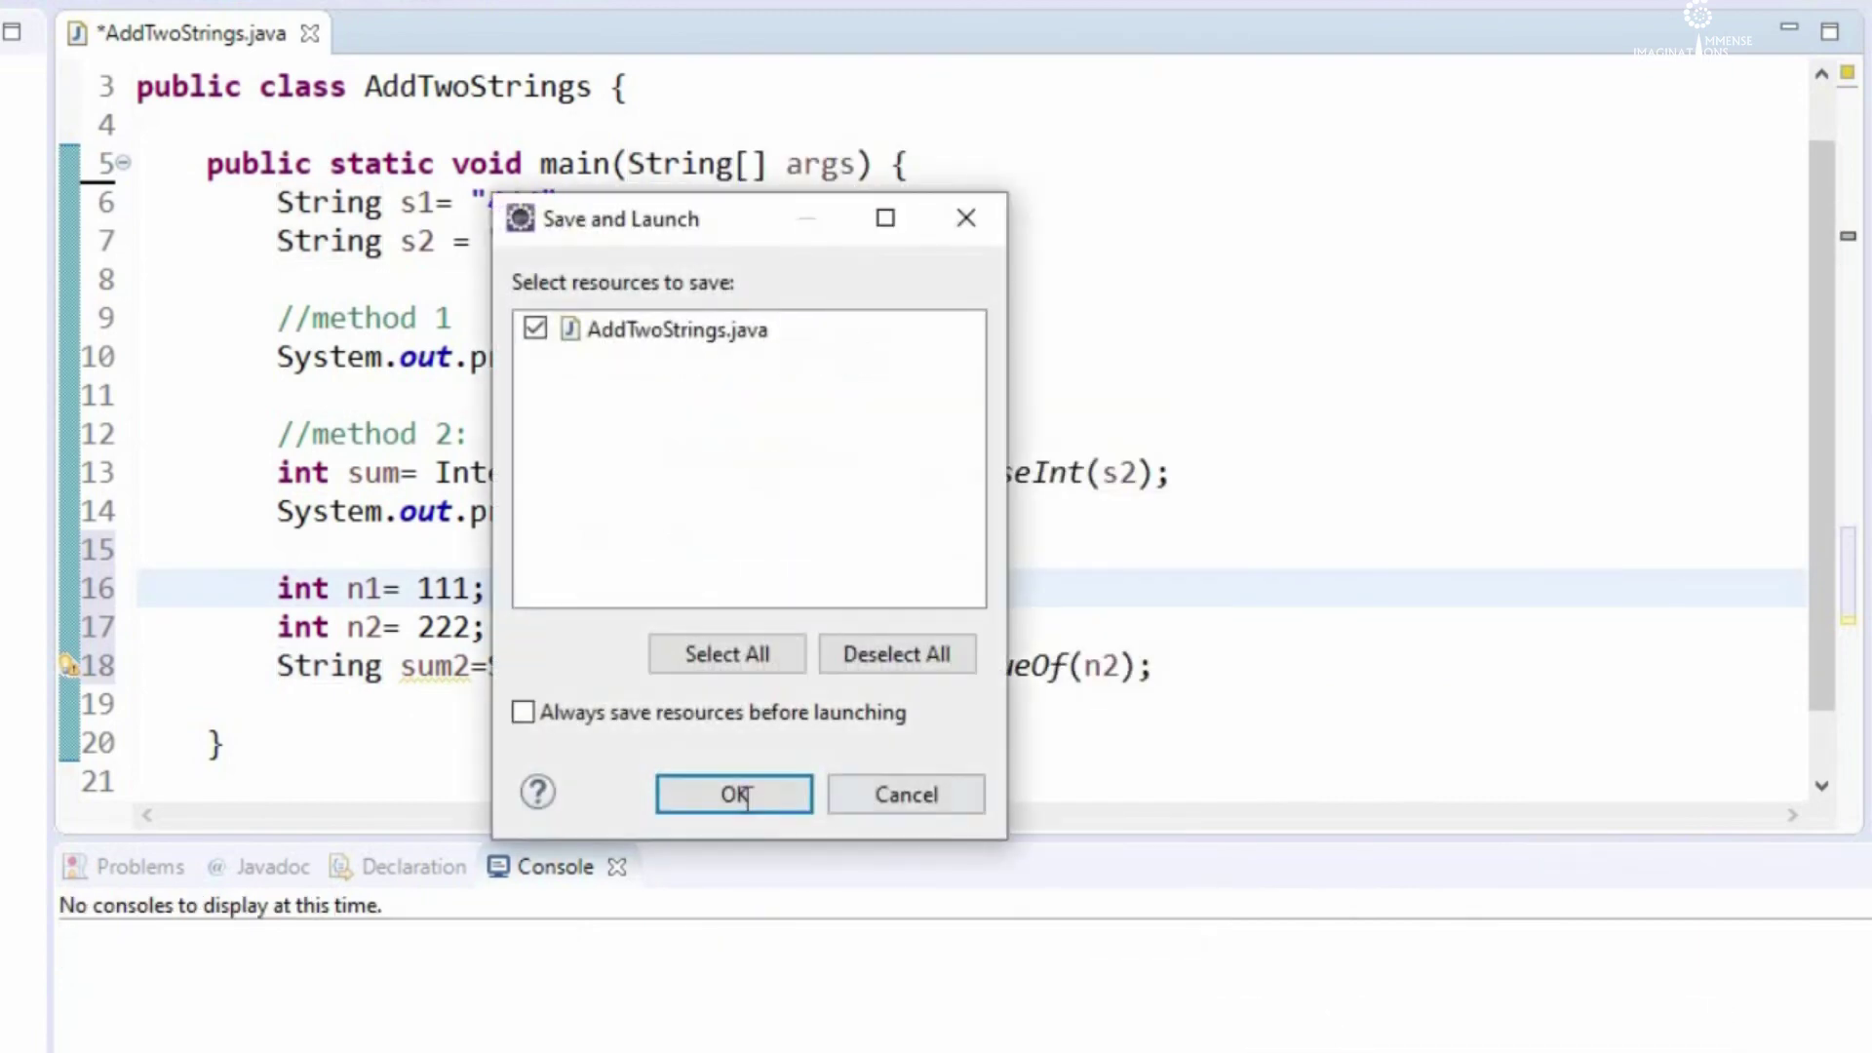
left_click(741, 794)
left_click(1212, 666)
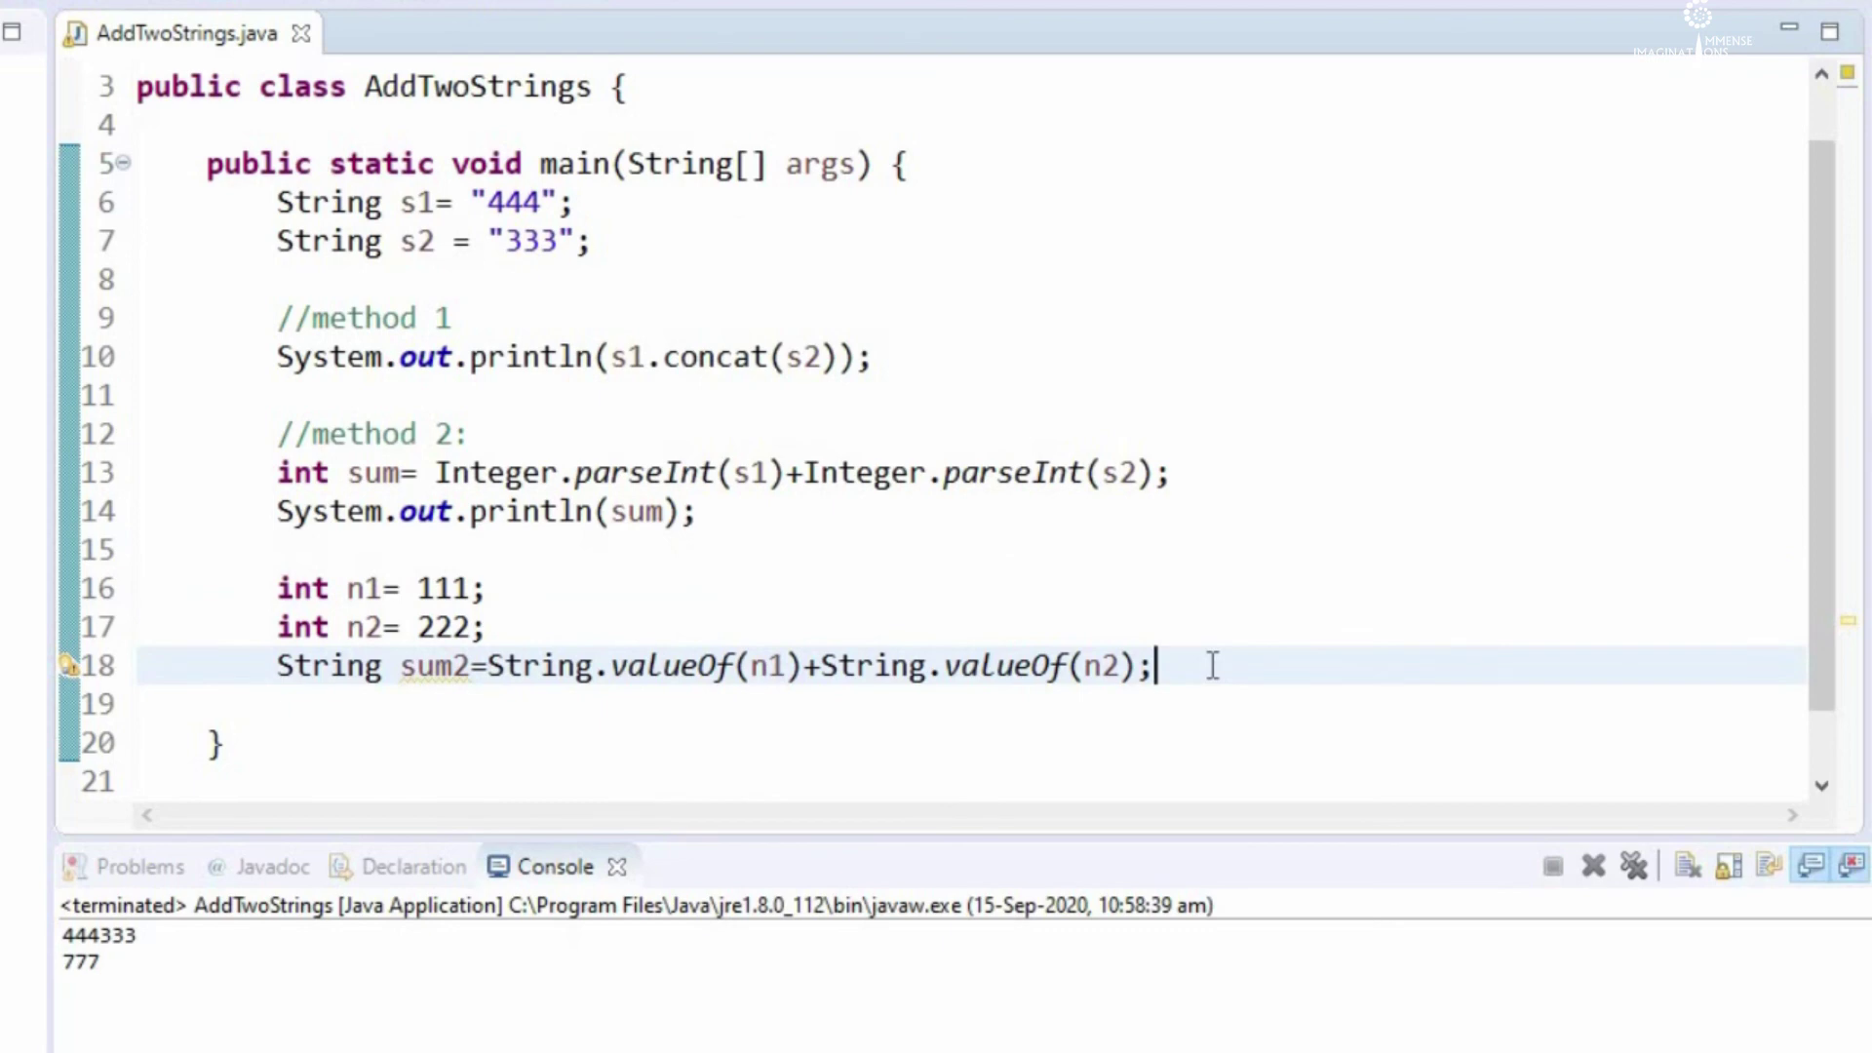
Add System.out.println(sum2); on line 19 via the syso shorthand
key("Return")
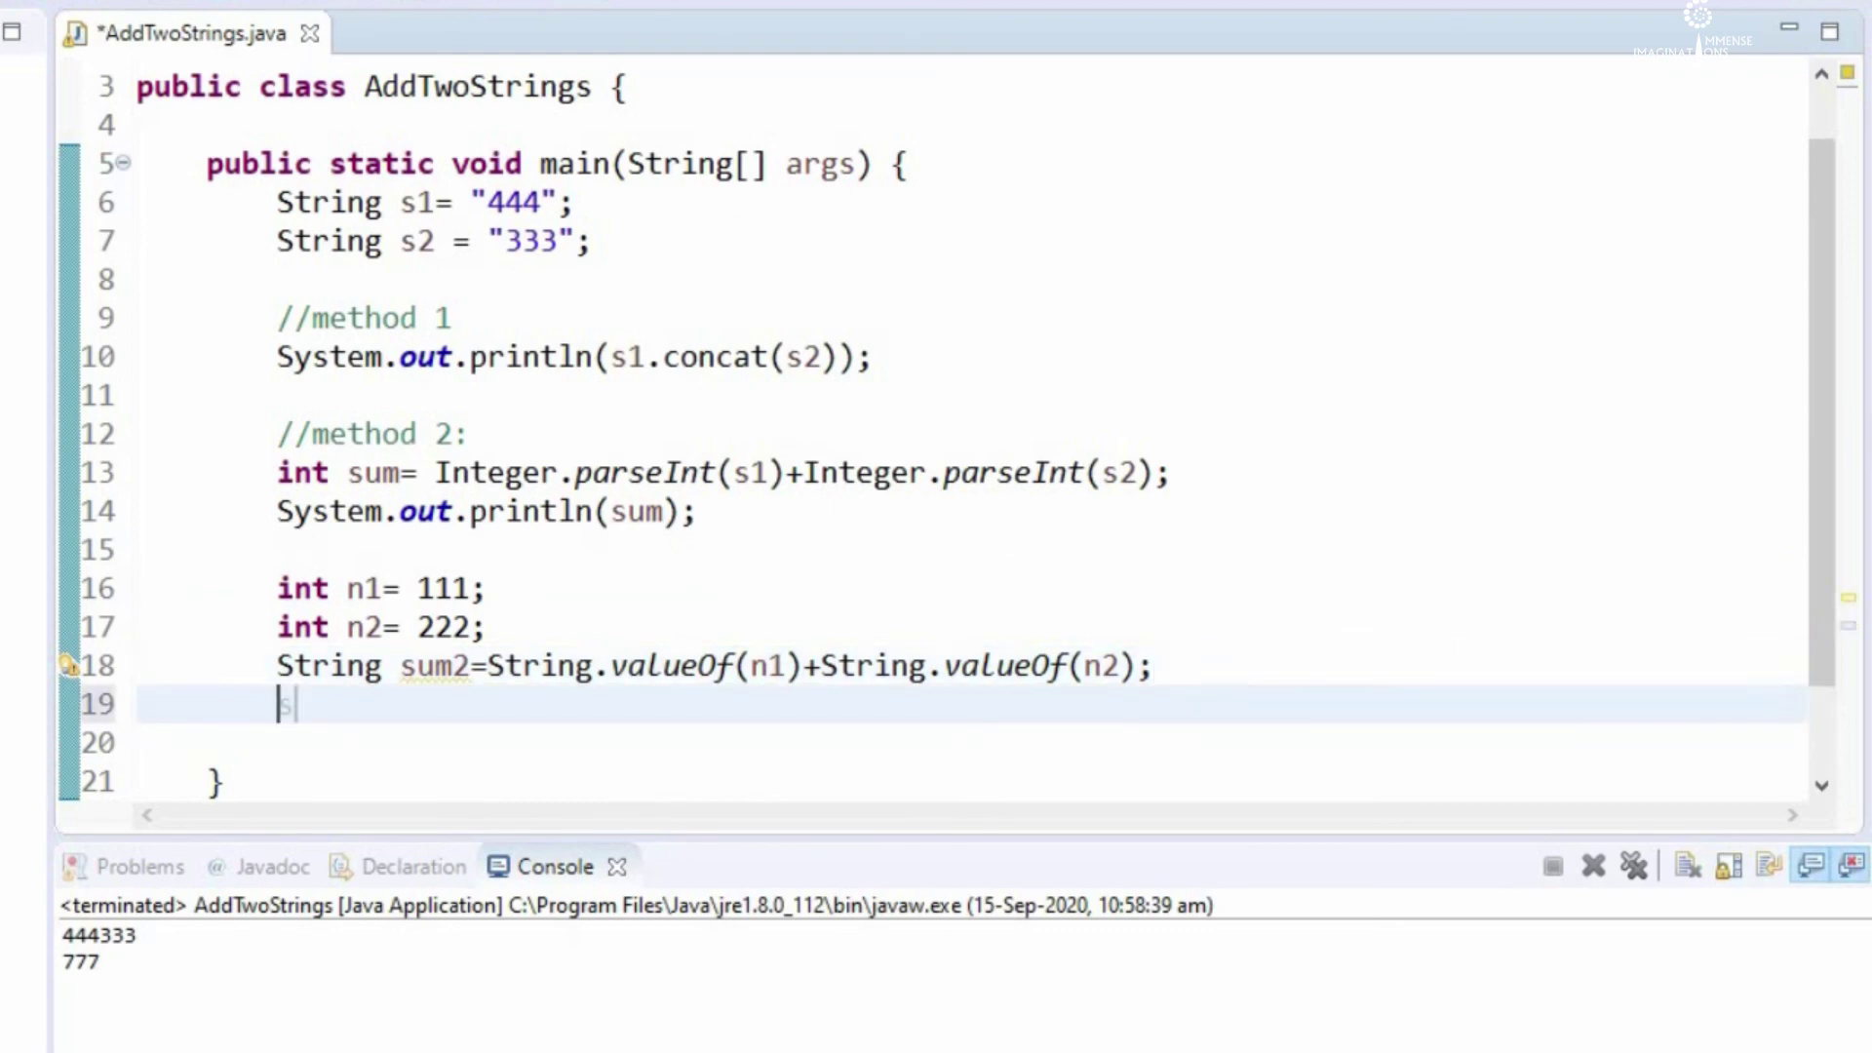
type("syso")
key("ctrl+space")
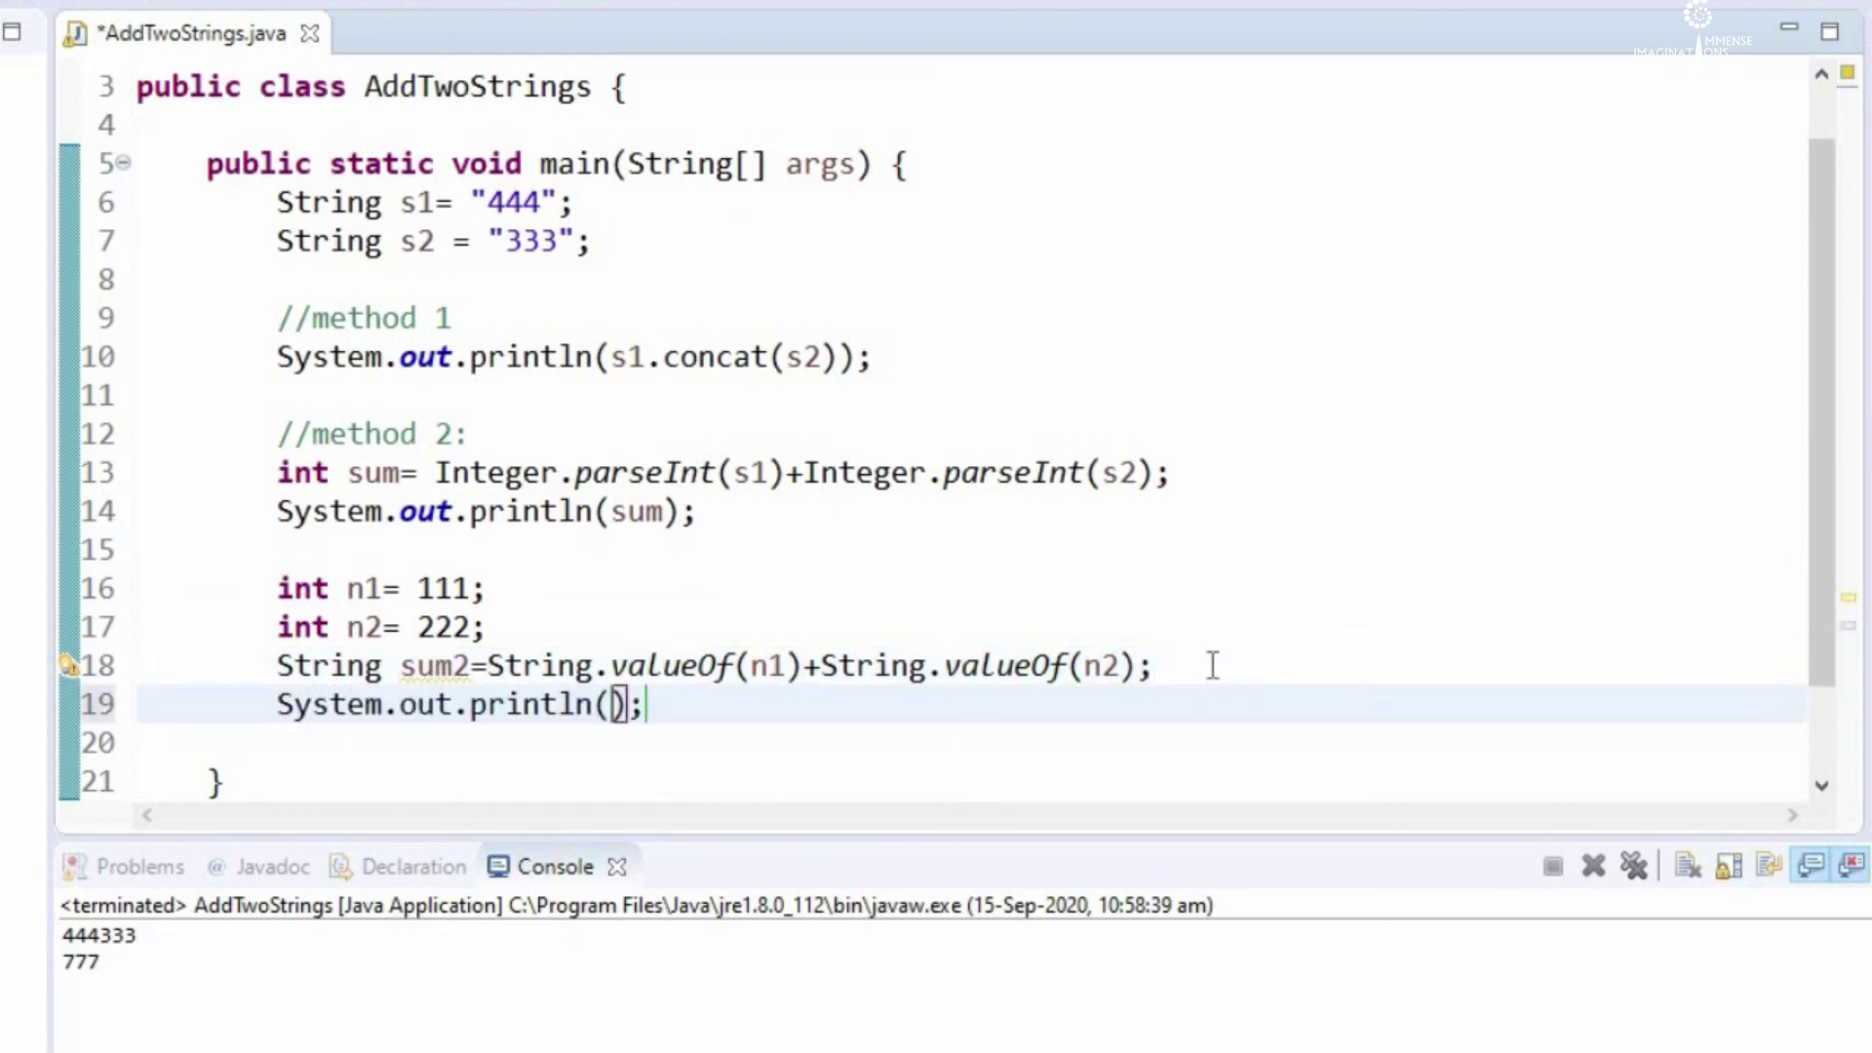
type("su")
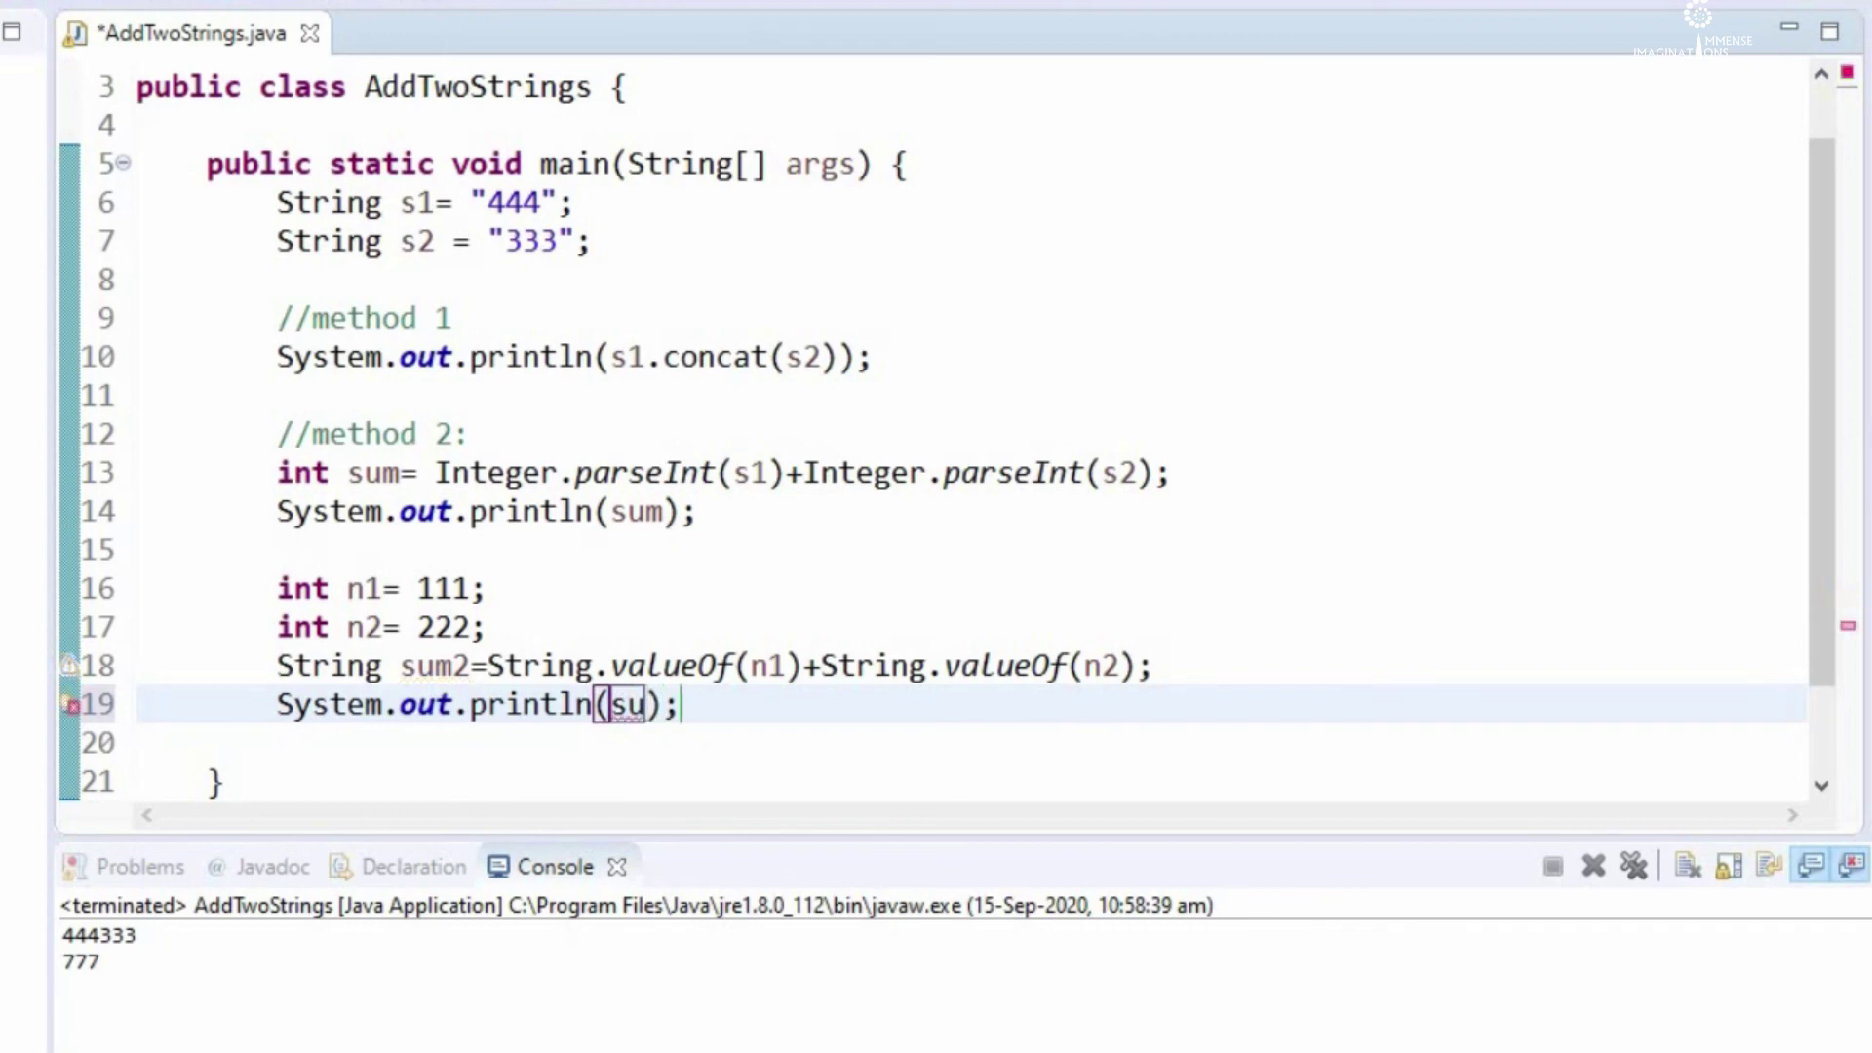
type("m2")
key("ctrl+s")
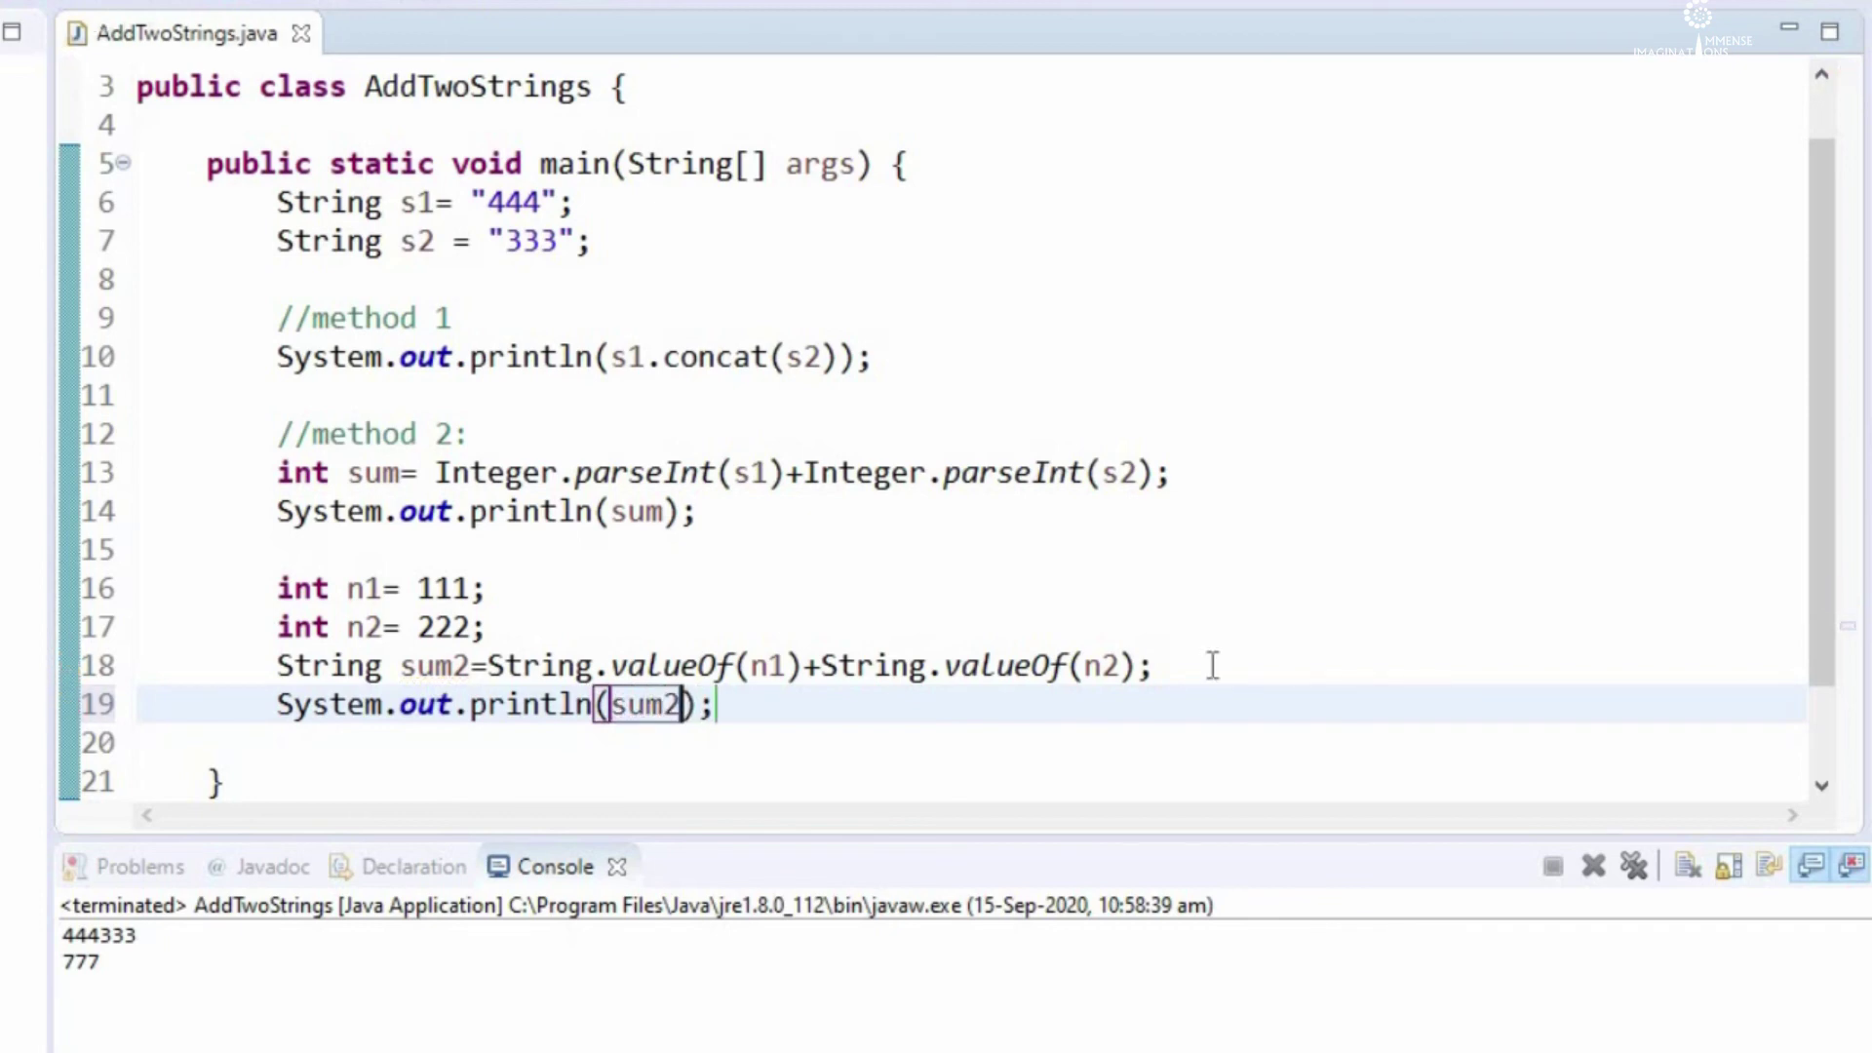
Run the program so the console prints 111222 below 444333 and 777
right_click(952, 576)
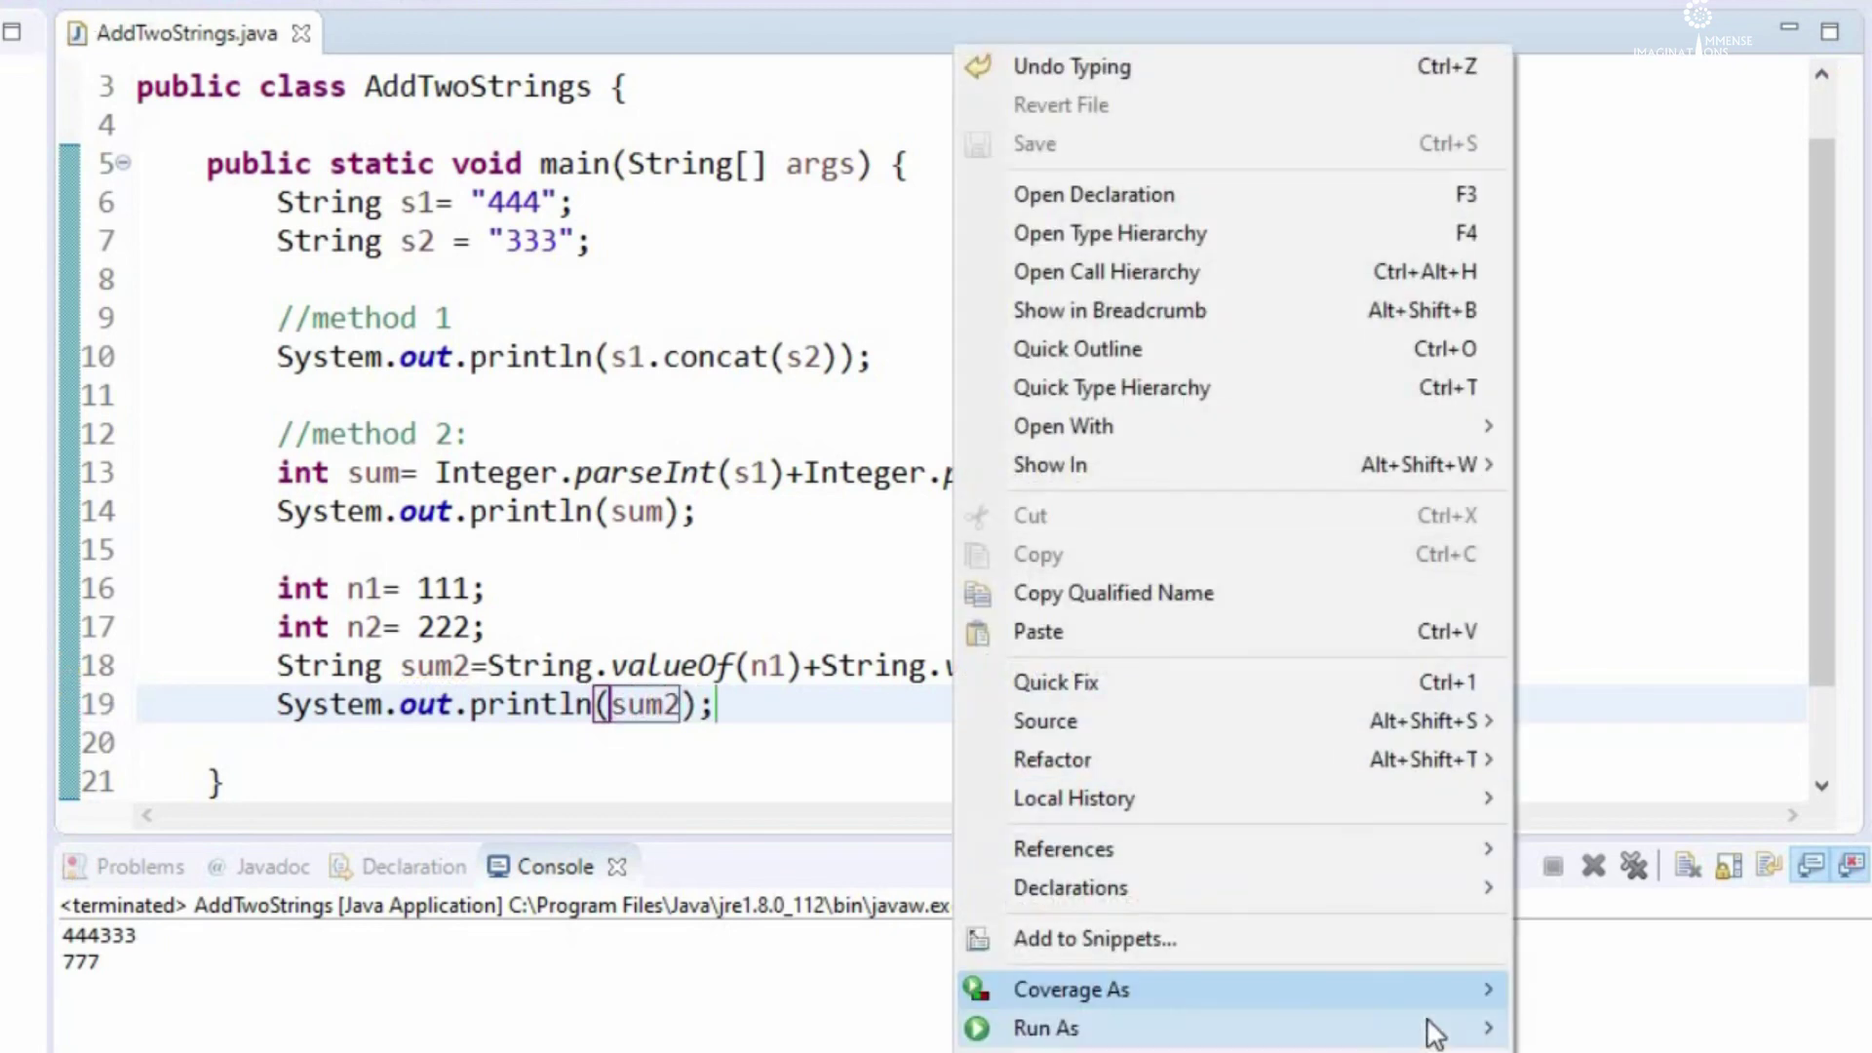
mouse_move(1046, 1028)
left_click(1547, 1024)
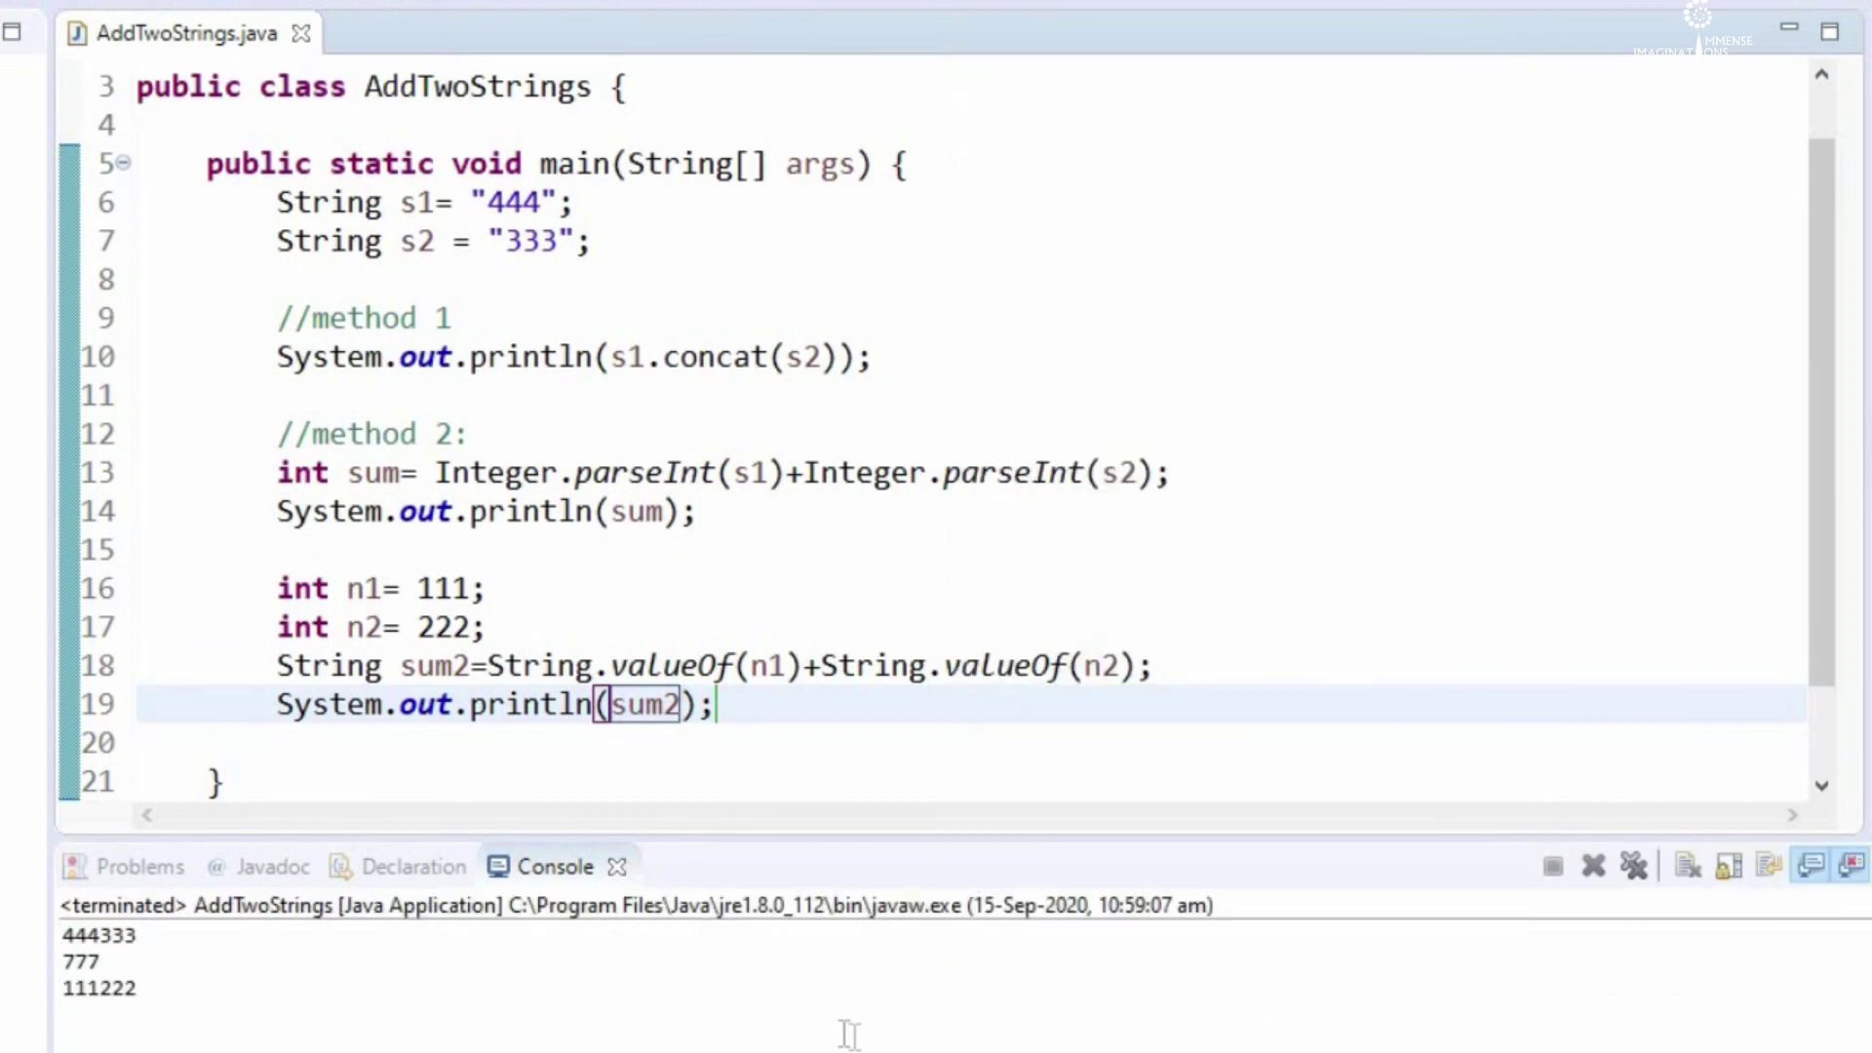
left_click_drag(873, 357, 273, 358)
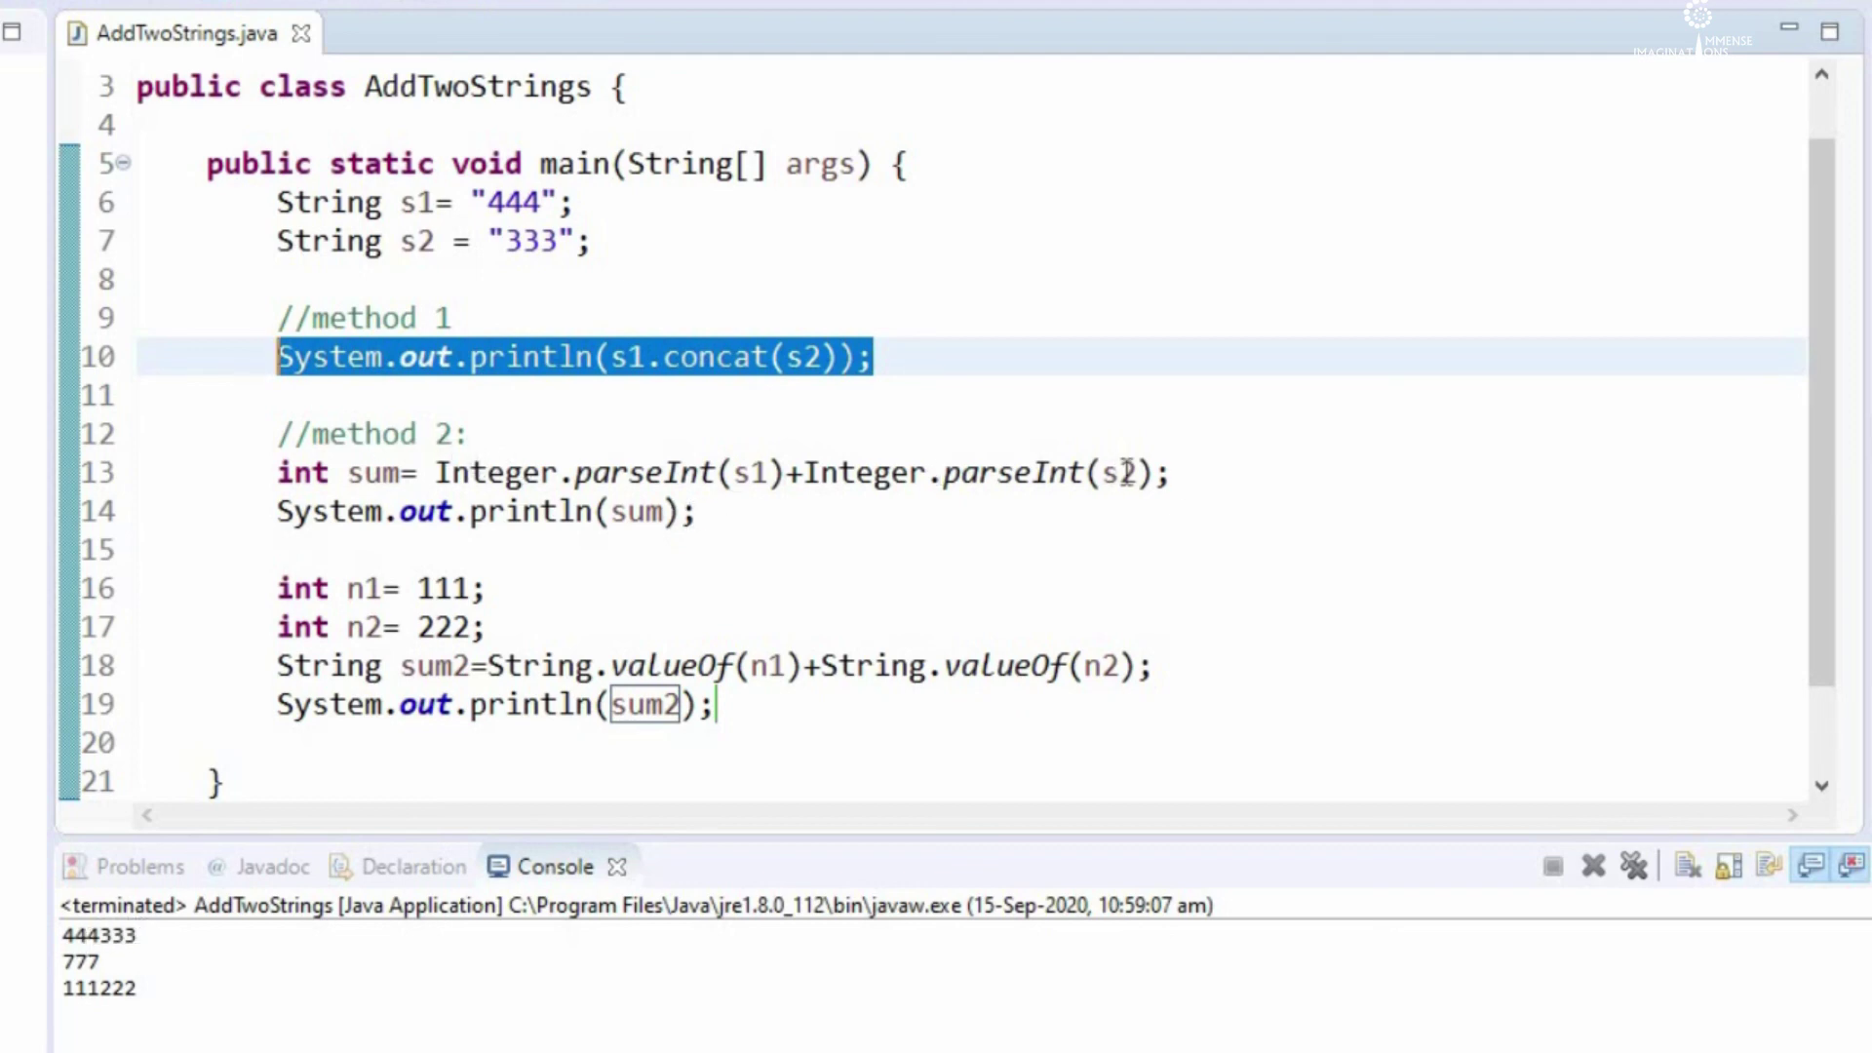
left_click_drag(1177, 472, 279, 472)
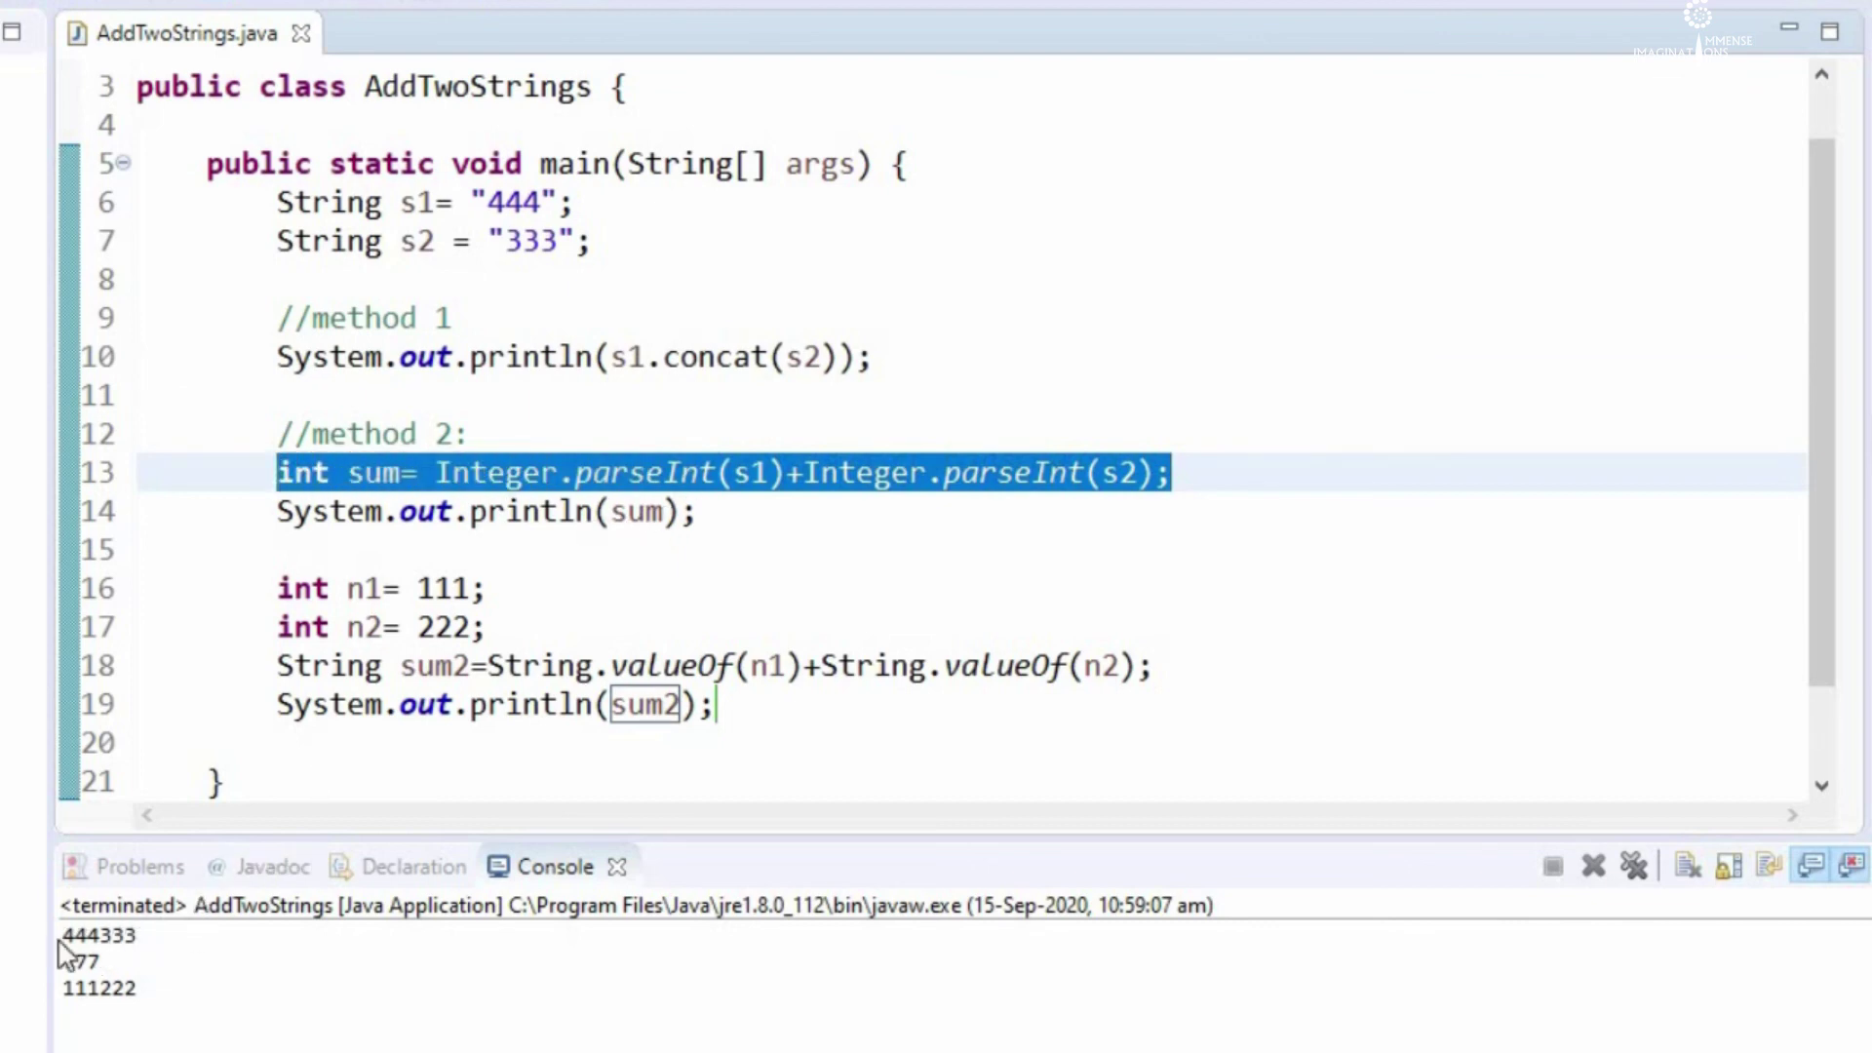
left_click_drag(100, 962, 51, 979)
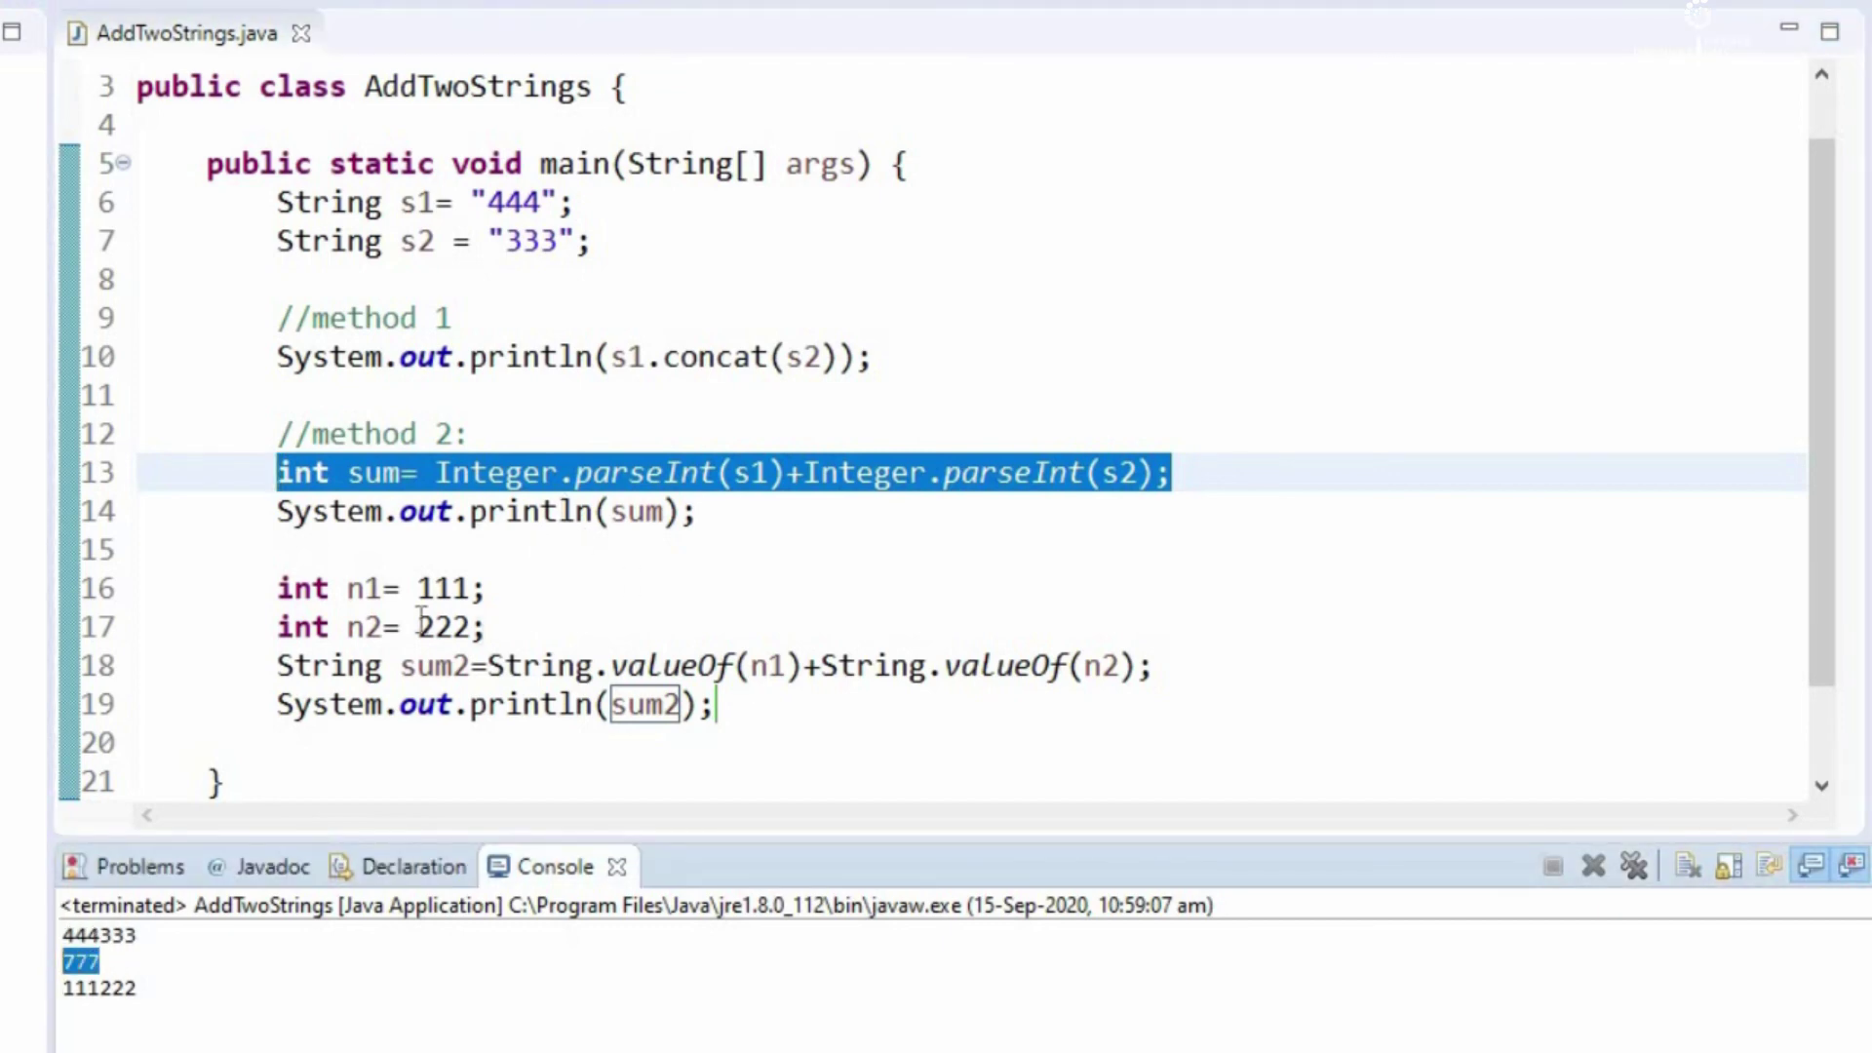
left_click(277, 588)
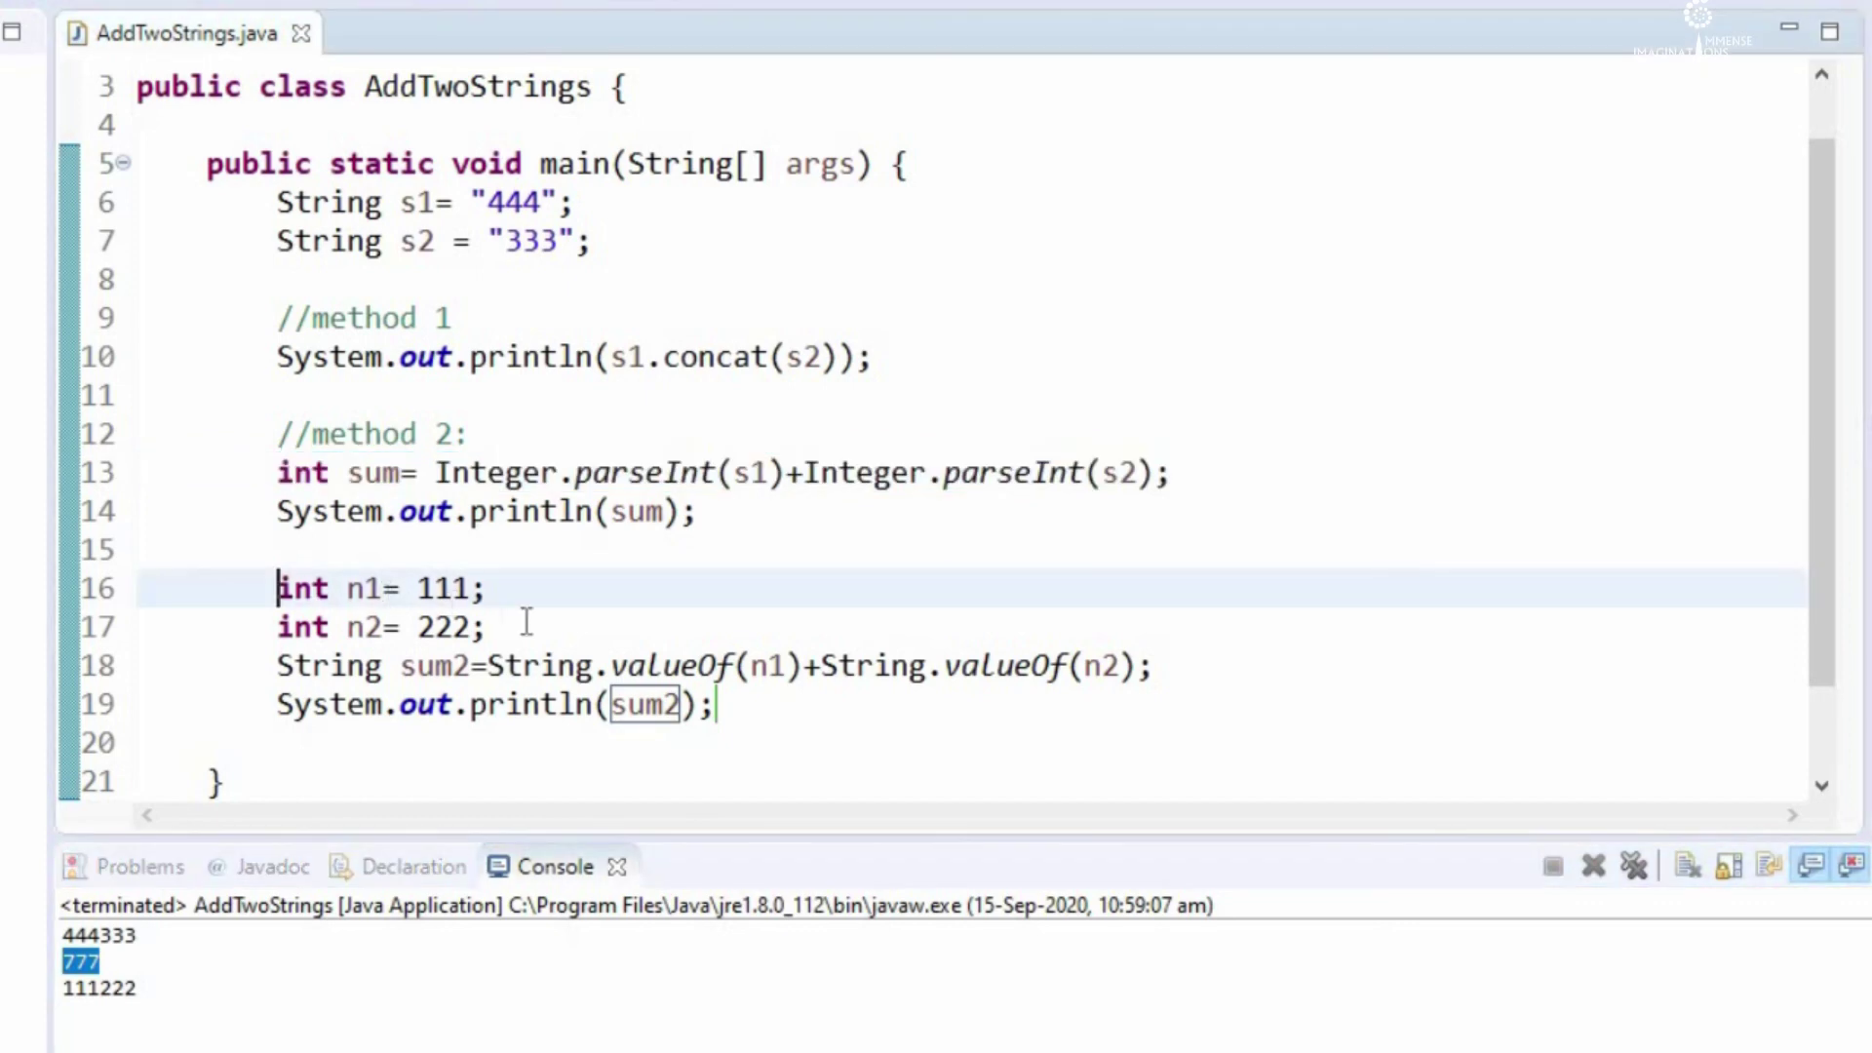
key("shift+End")
key("shift+Down")
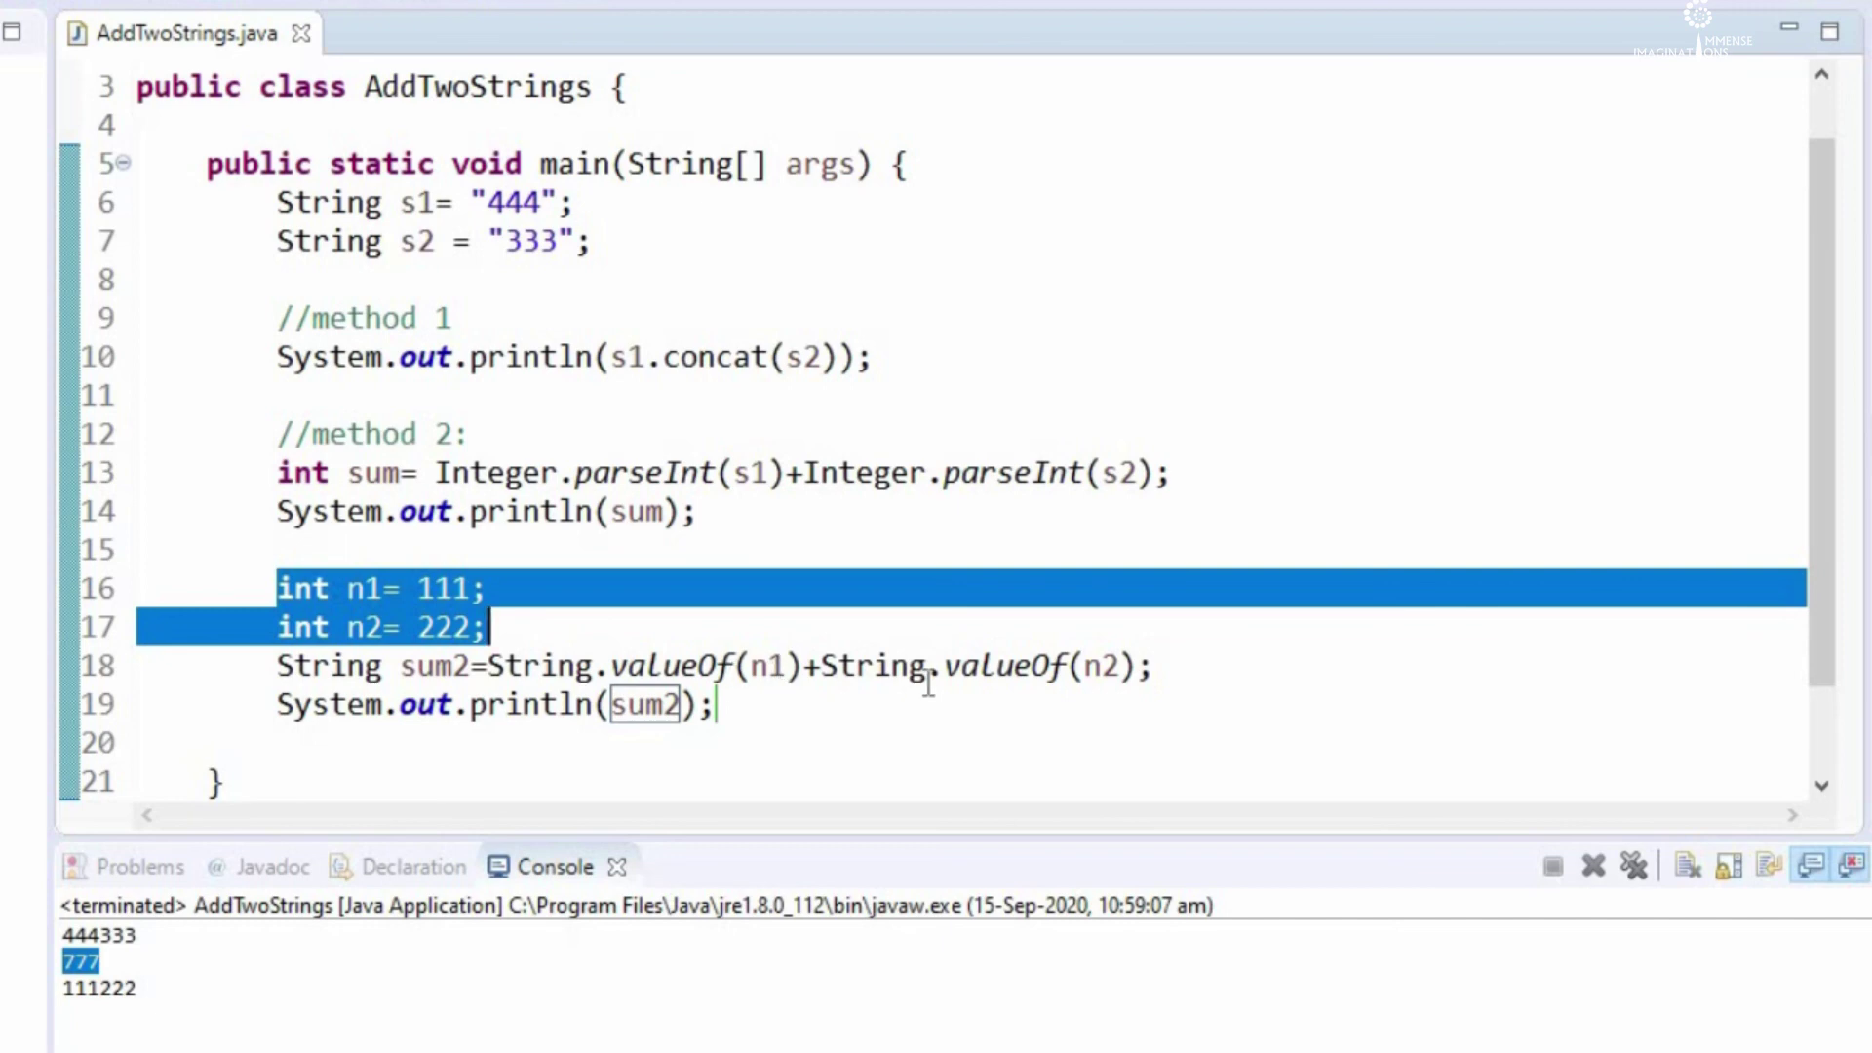
left_click(171, 992)
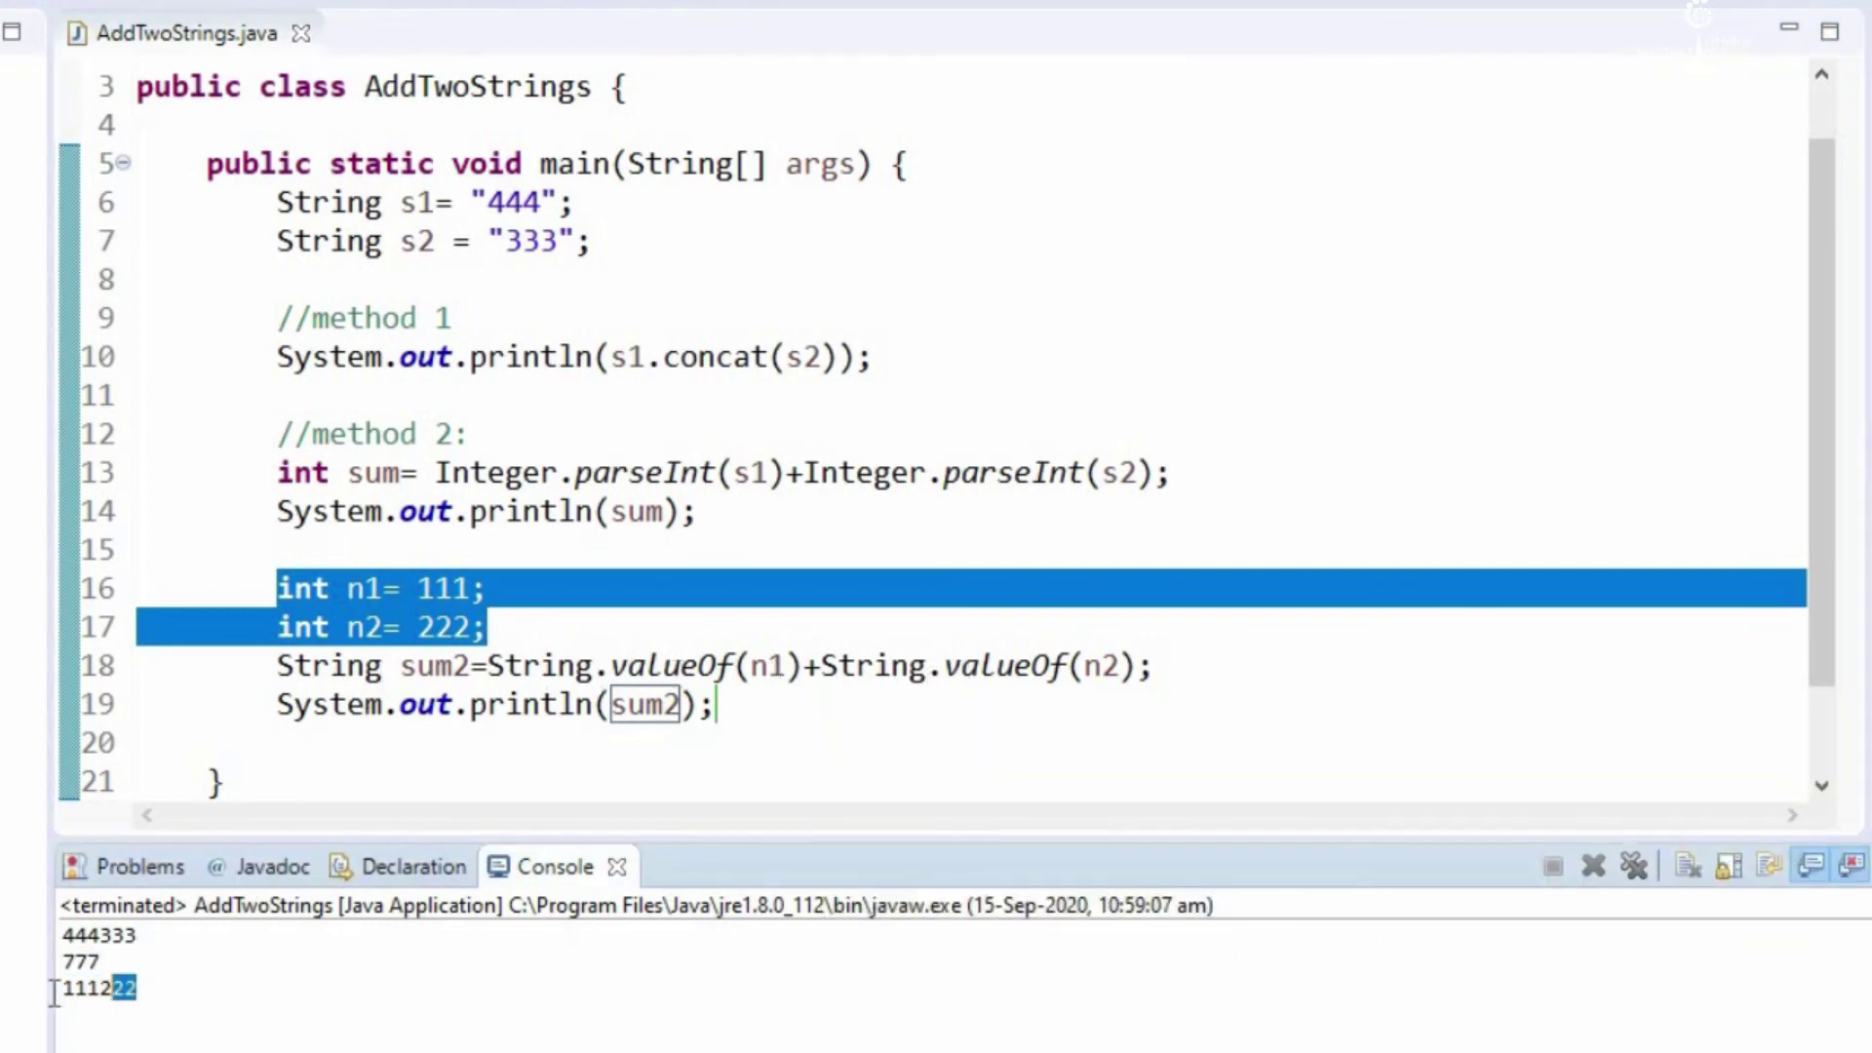
left_click_drag(170, 993, 58, 992)
left_click(892, 717)
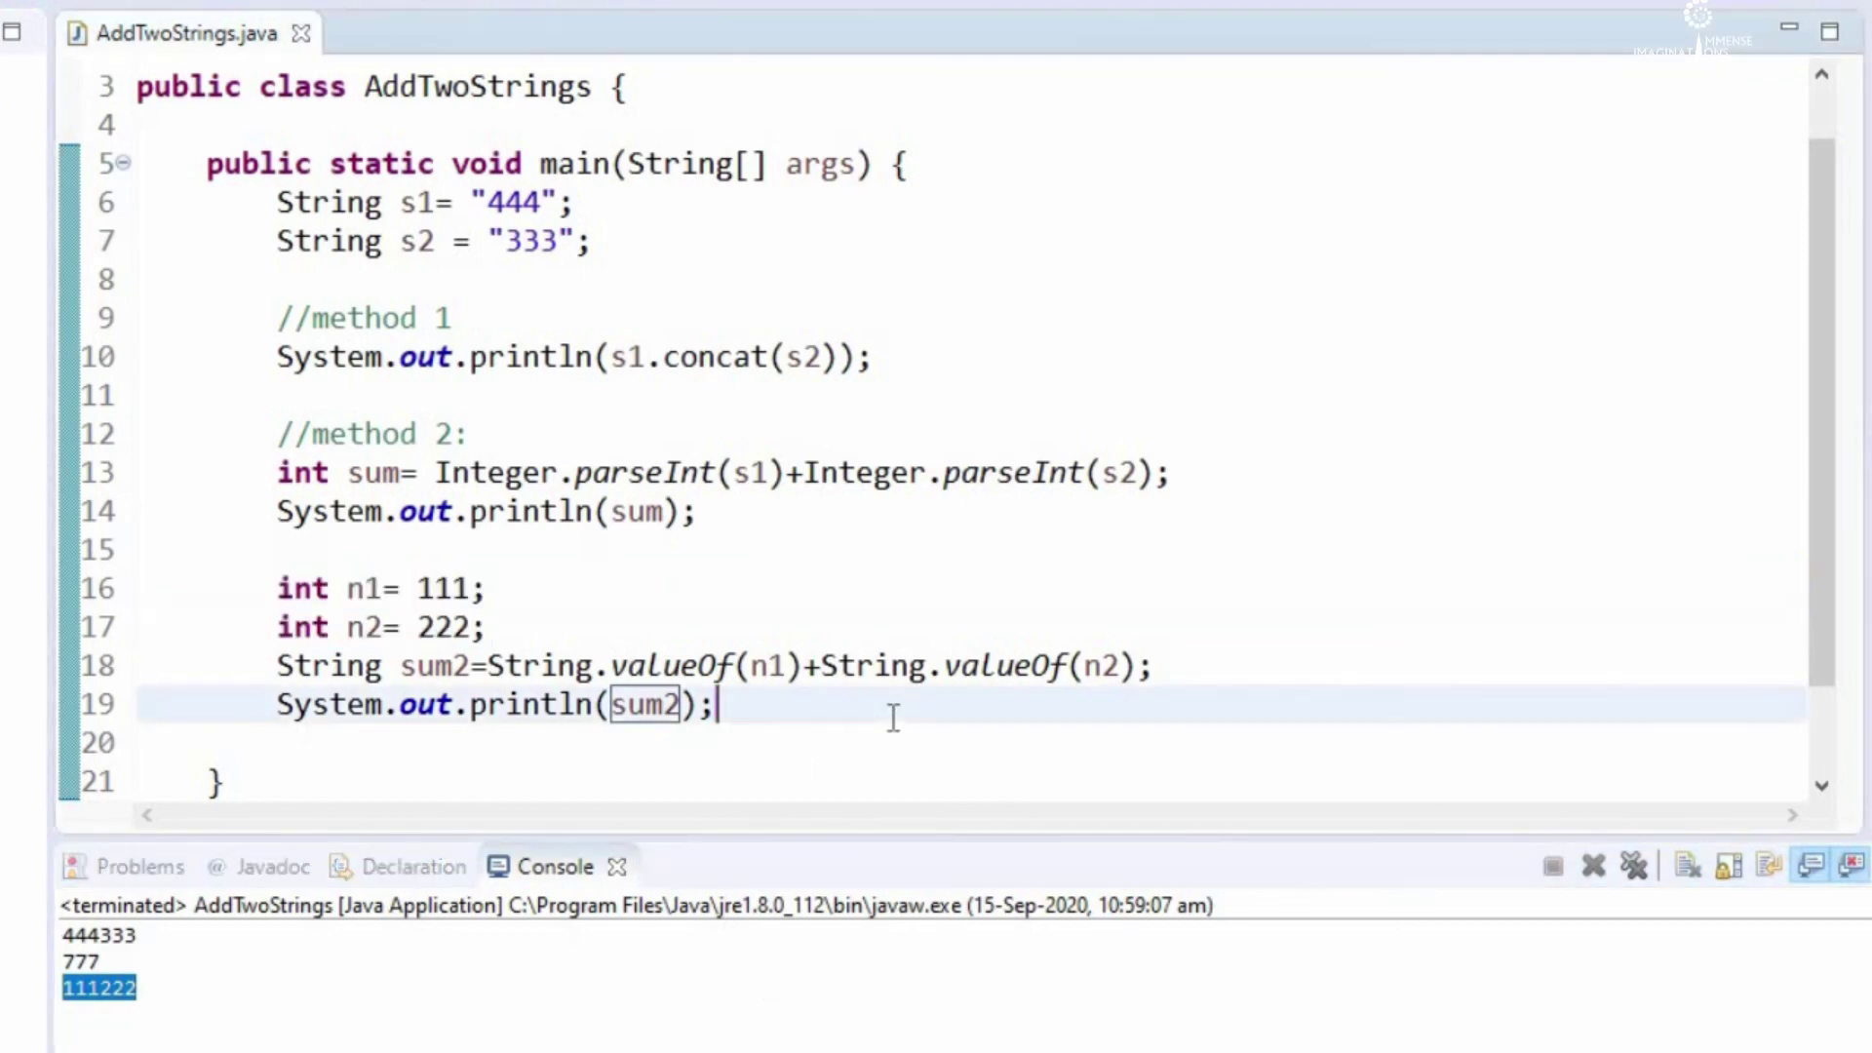
scroll(892, 716, "up", 1)
scroll(893, 717, "down", 2)
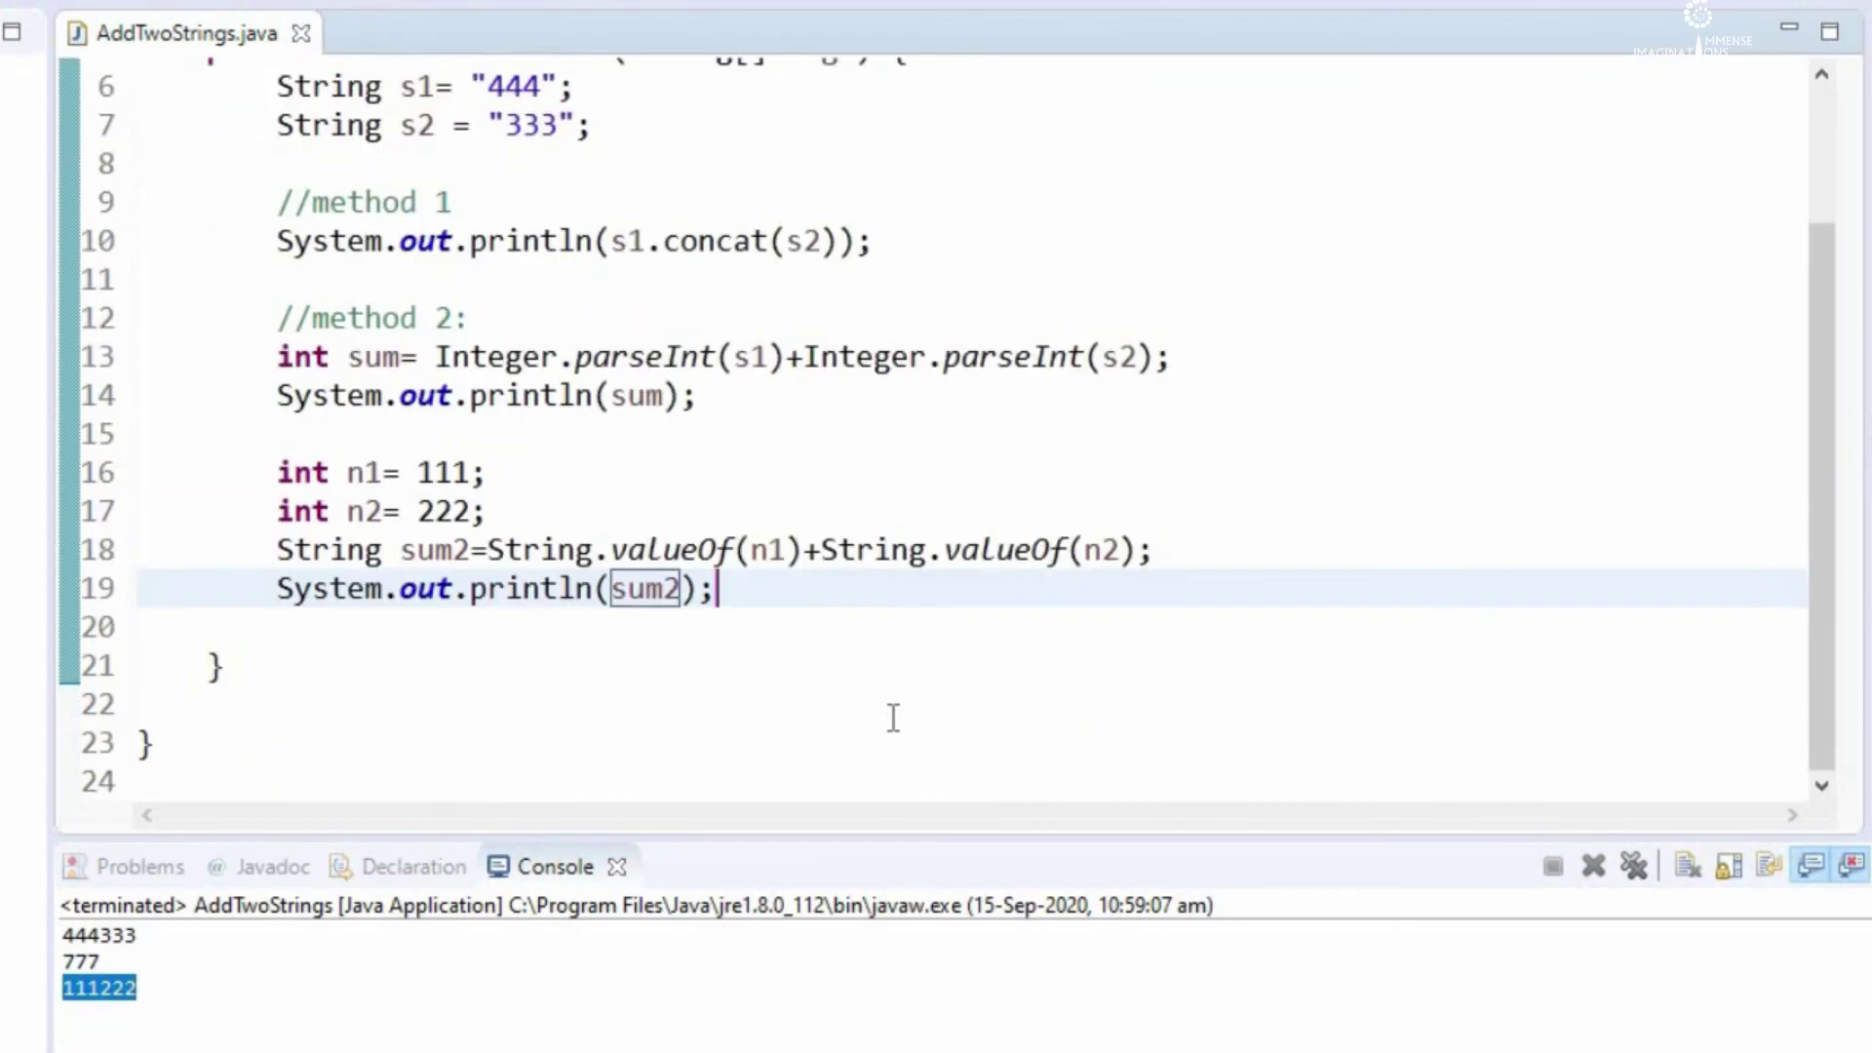
scroll(893, 717, "up", 1)
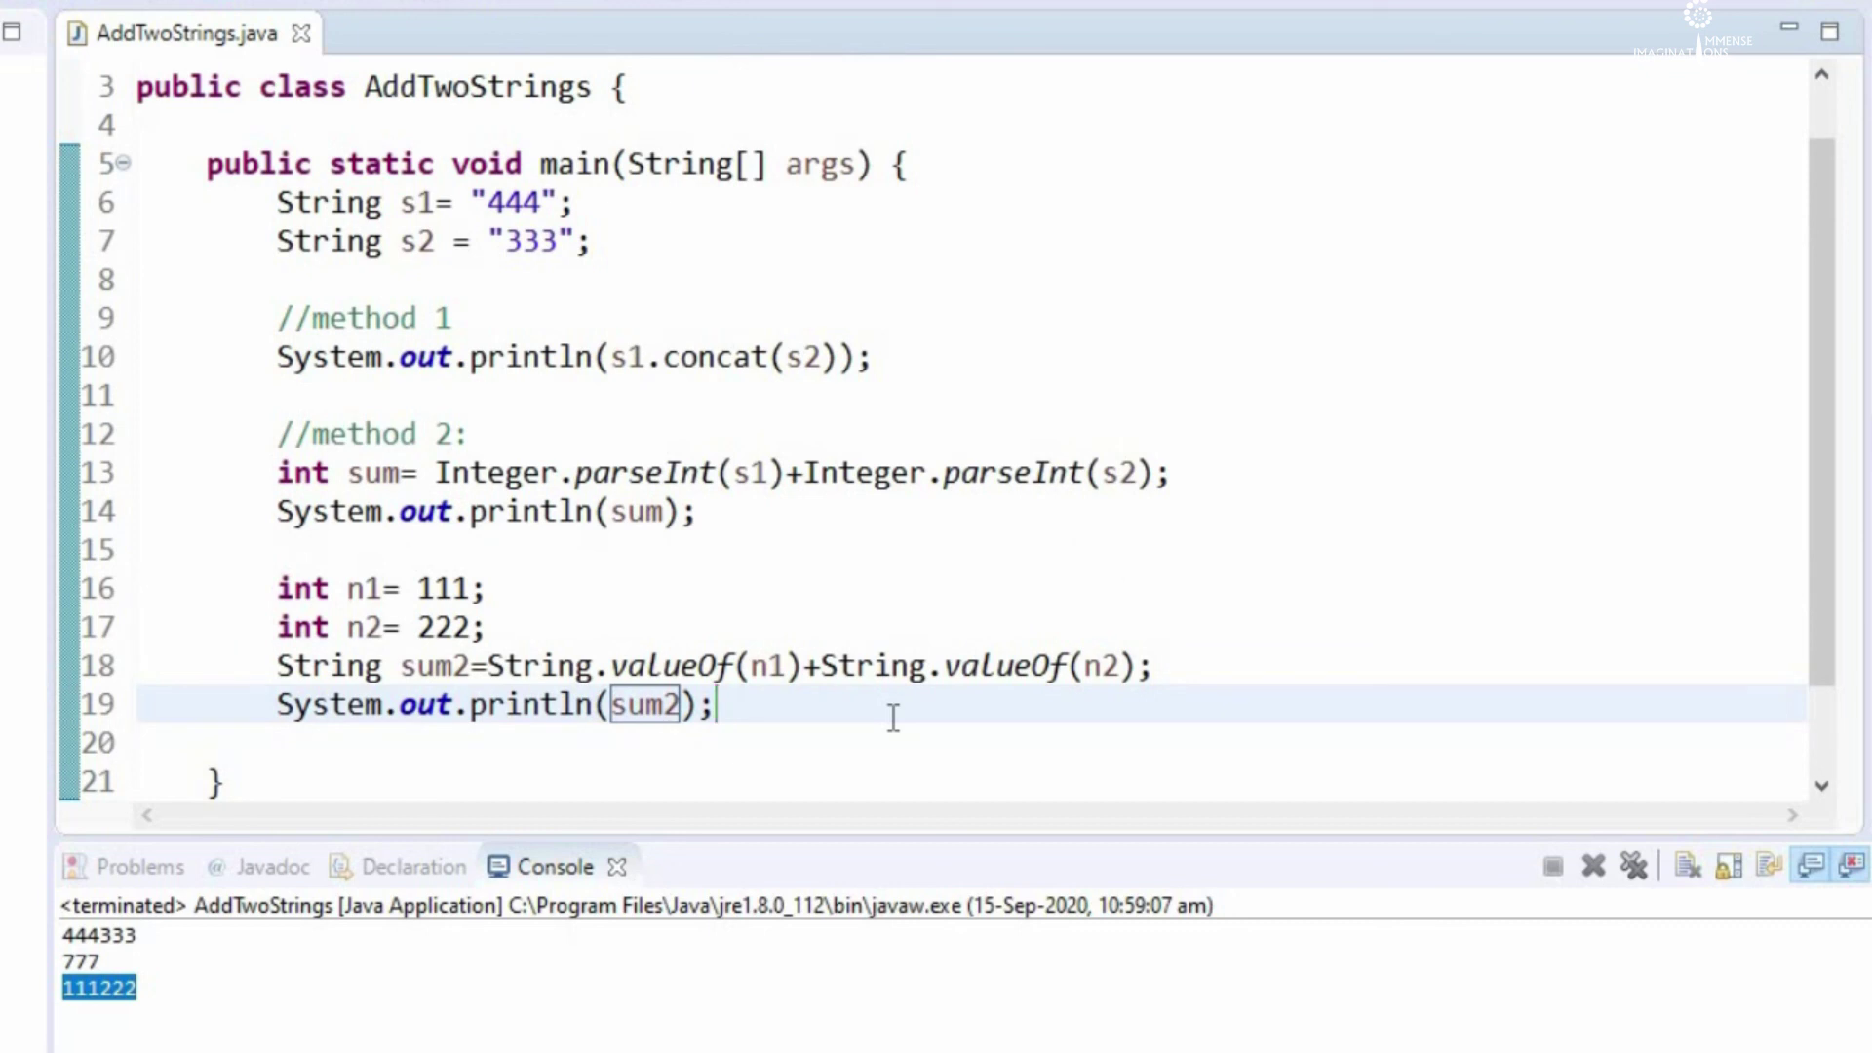